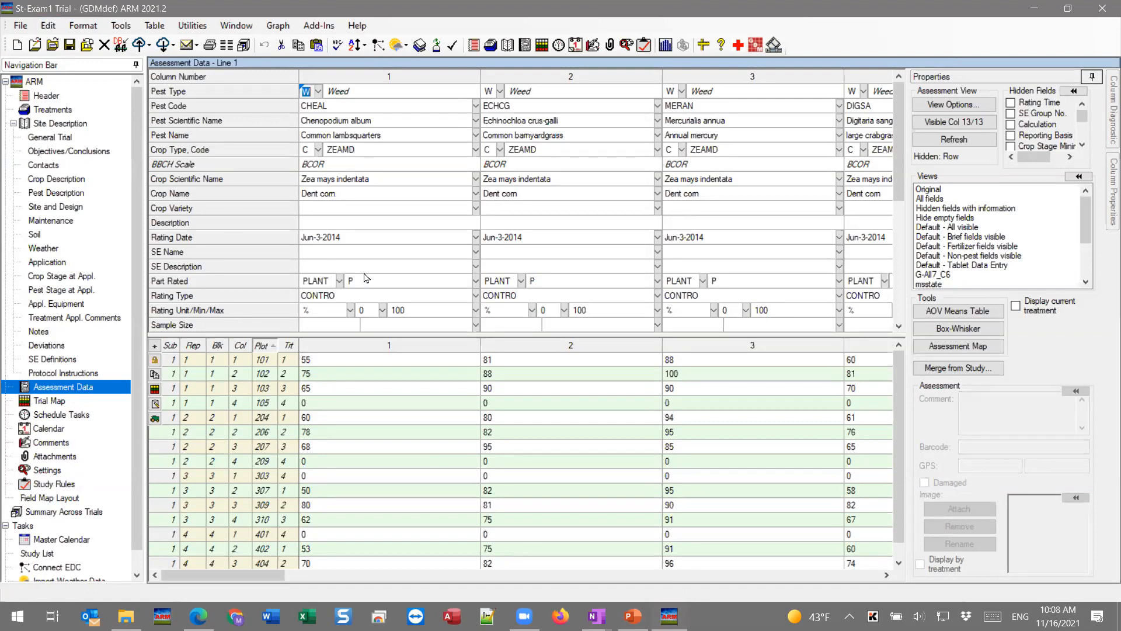
# - Validate the trial, acknowledge the reported issue, and open the General Trial section of the Site Description
pyautogui.click(135, 30)
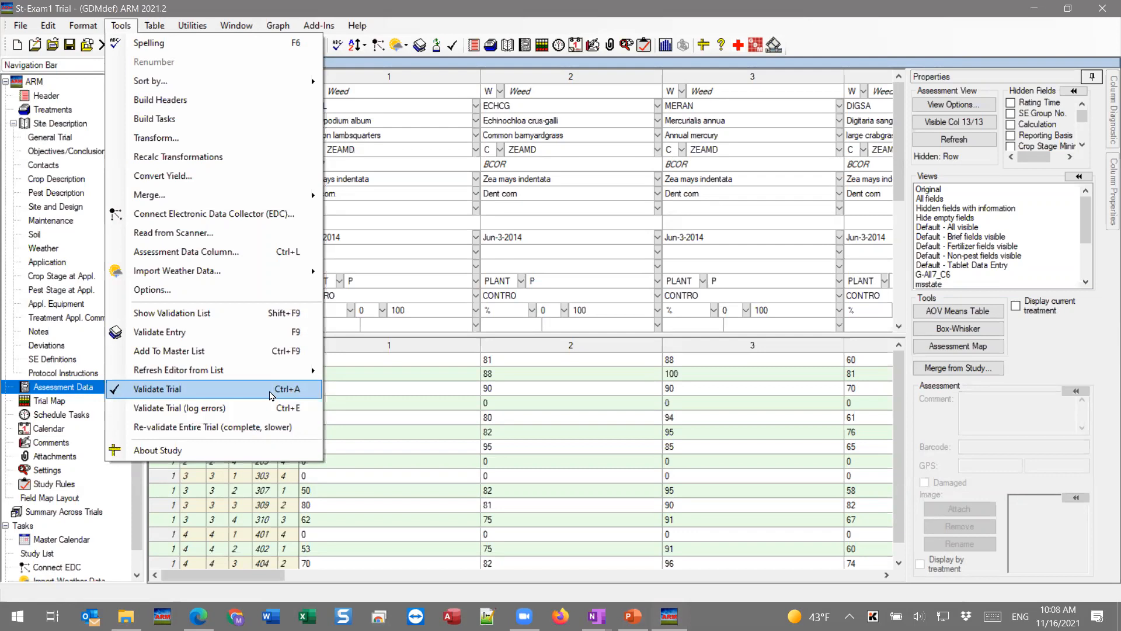
pyautogui.click(308, 389)
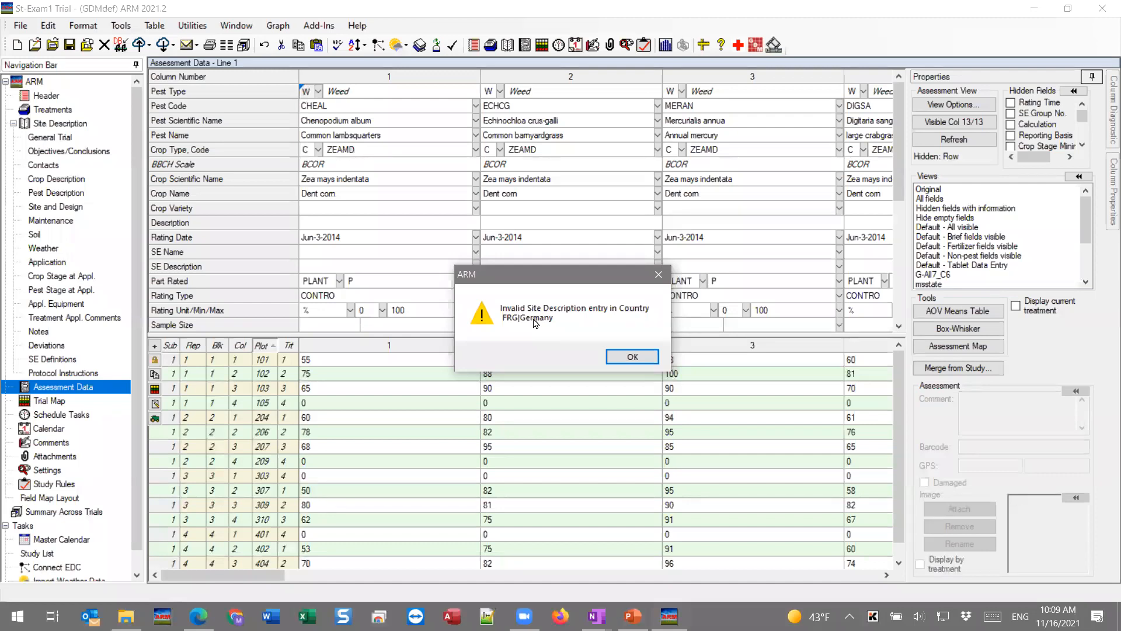
pyautogui.click(635, 359)
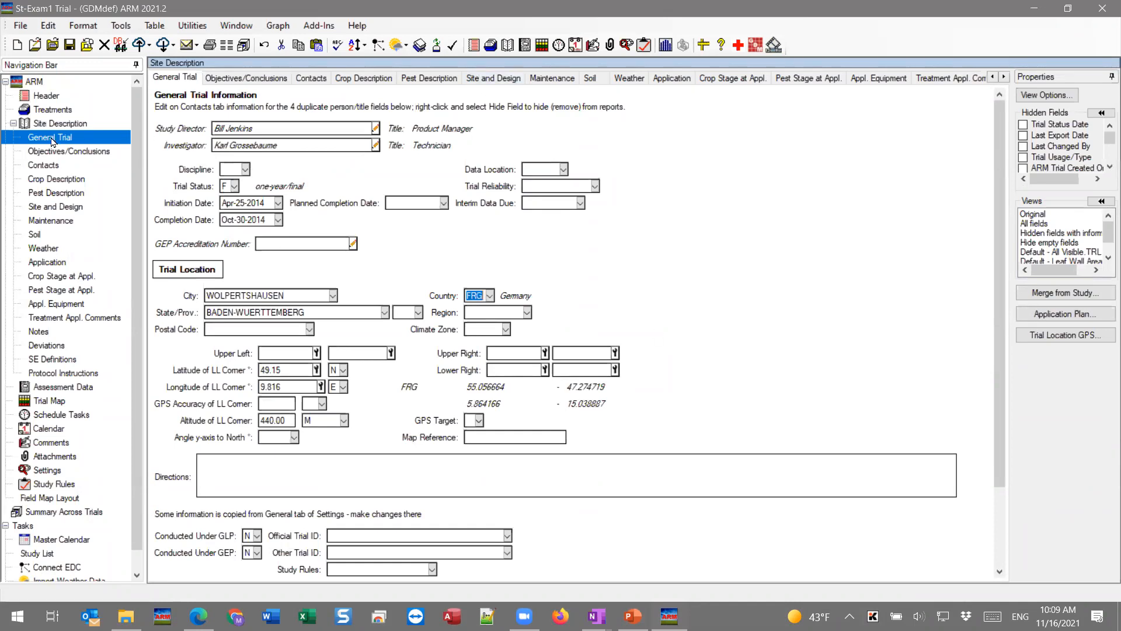
# - Filter the country master list for Germany and set the trial location's Country to DEU
pyautogui.click(490, 296)
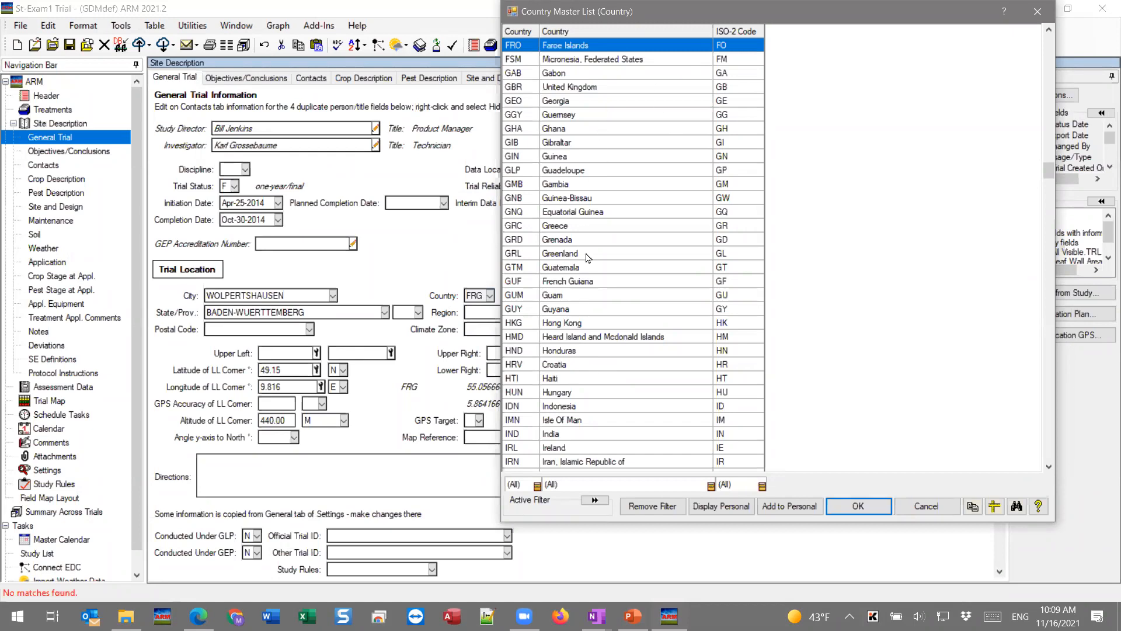
pyautogui.click(573, 238)
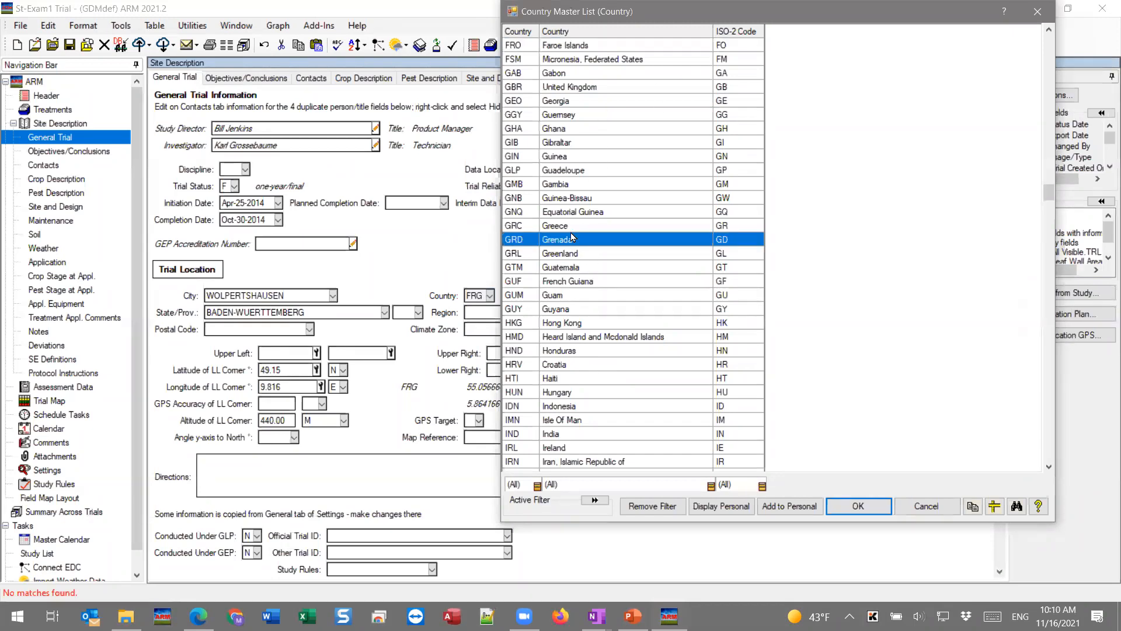
pyautogui.write('ge')
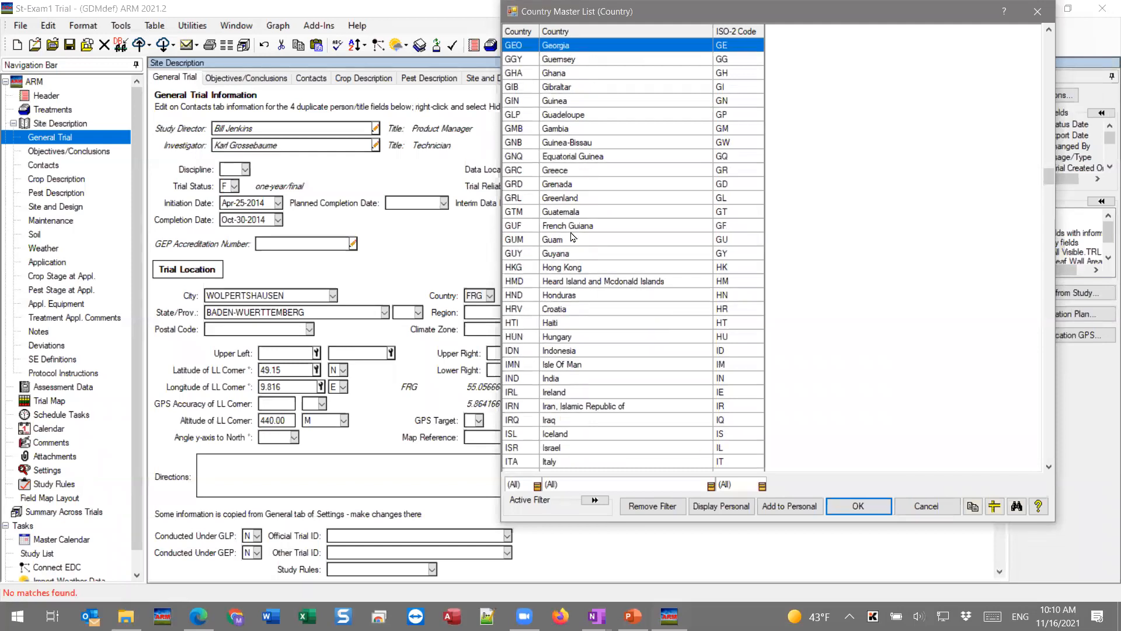
pyautogui.press('Up')
pyautogui.press('Up')
pyautogui.press('Up')
pyautogui.press('Up')
pyautogui.press('Down')
pyautogui.press('Down')
pyautogui.click(580, 484)
pyautogui.write('Germany')
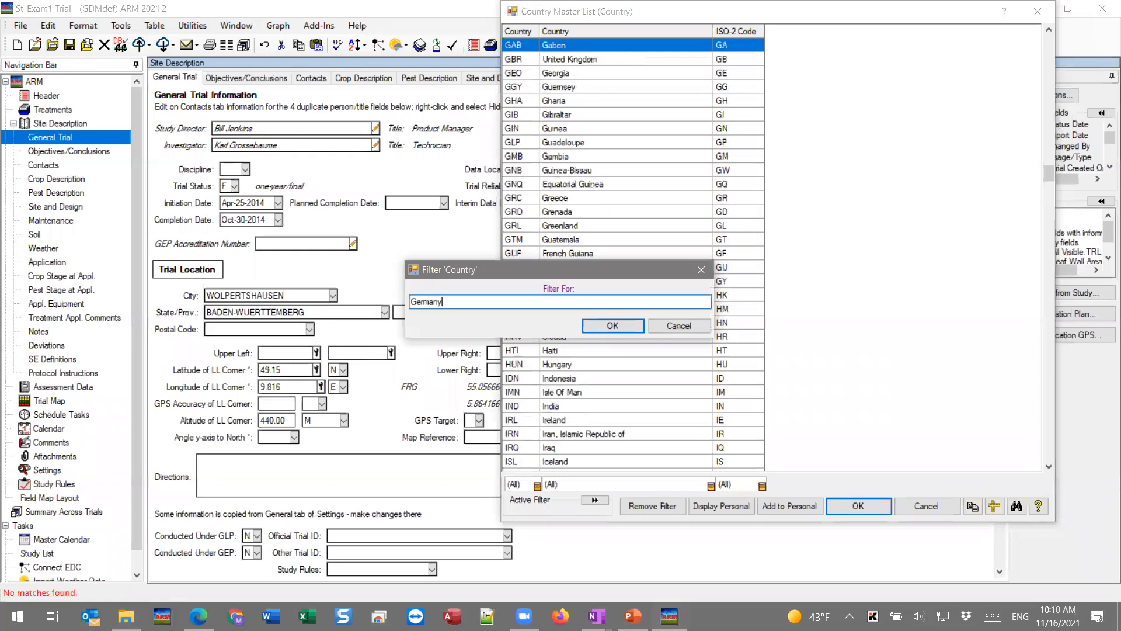
pyautogui.press('Return')
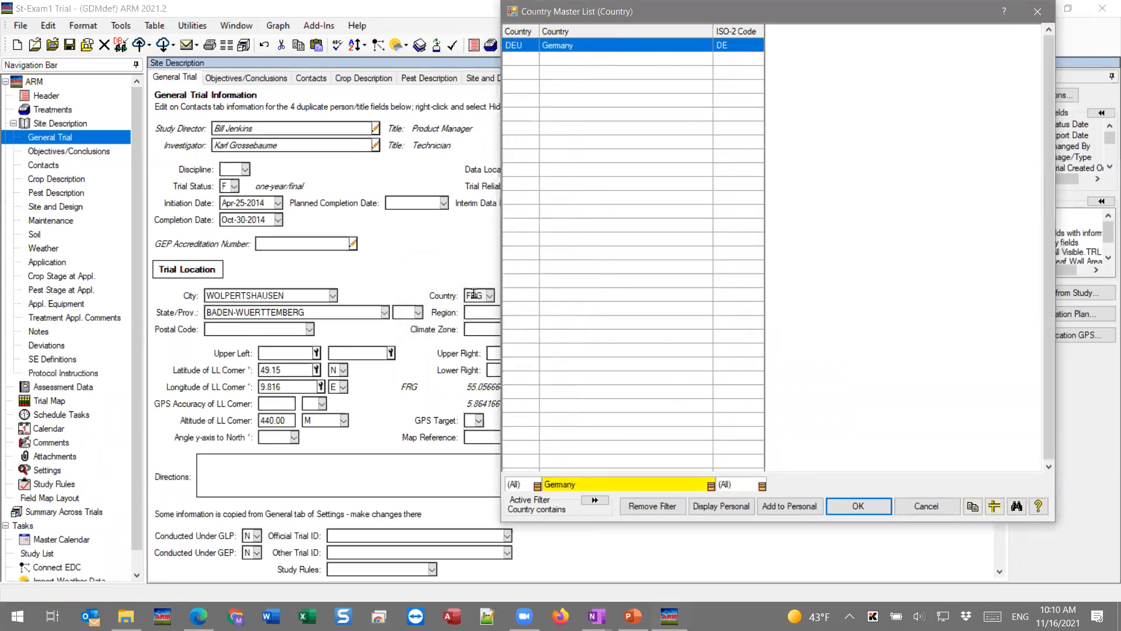
pyautogui.click(857, 506)
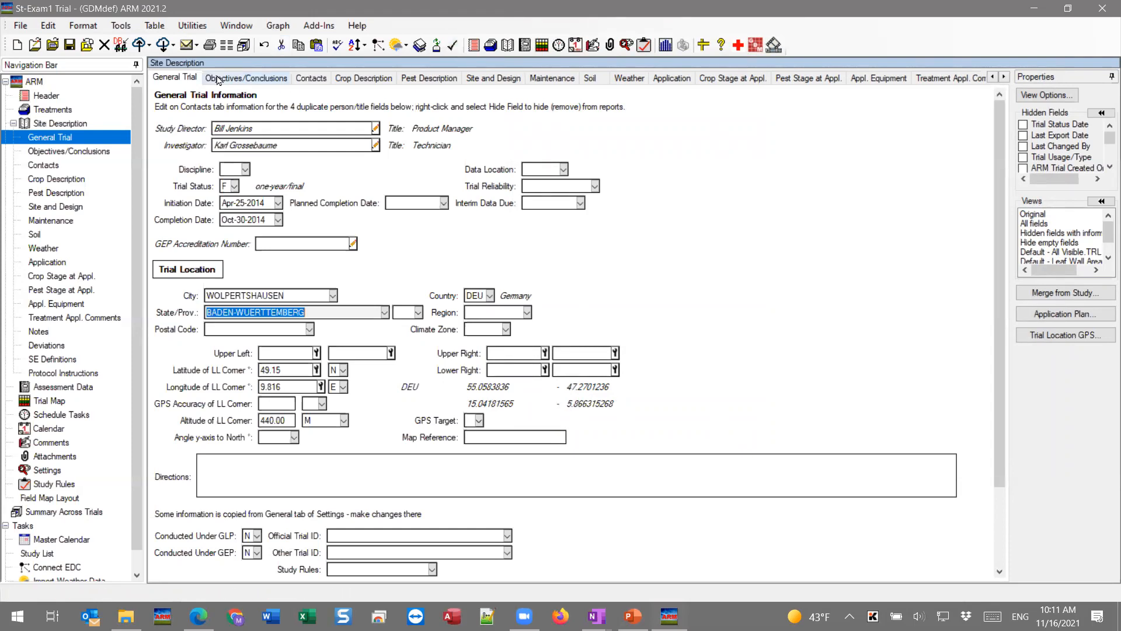
# - Validate the trial with error logging, review the validation messages and close them
pyautogui.click(123, 26)
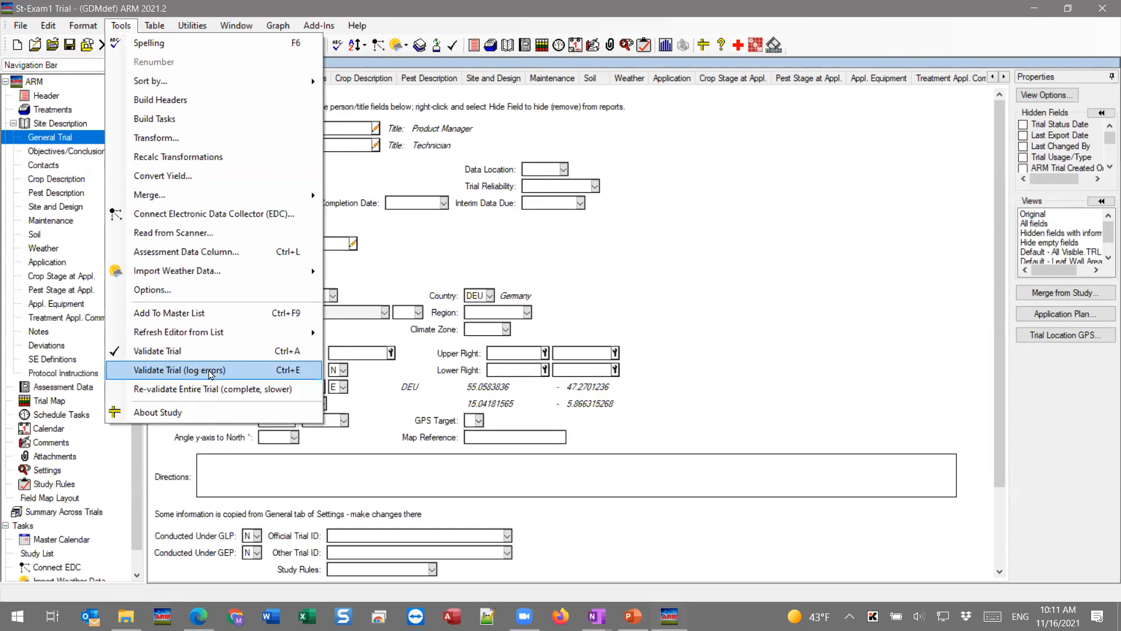
pyautogui.click(238, 374)
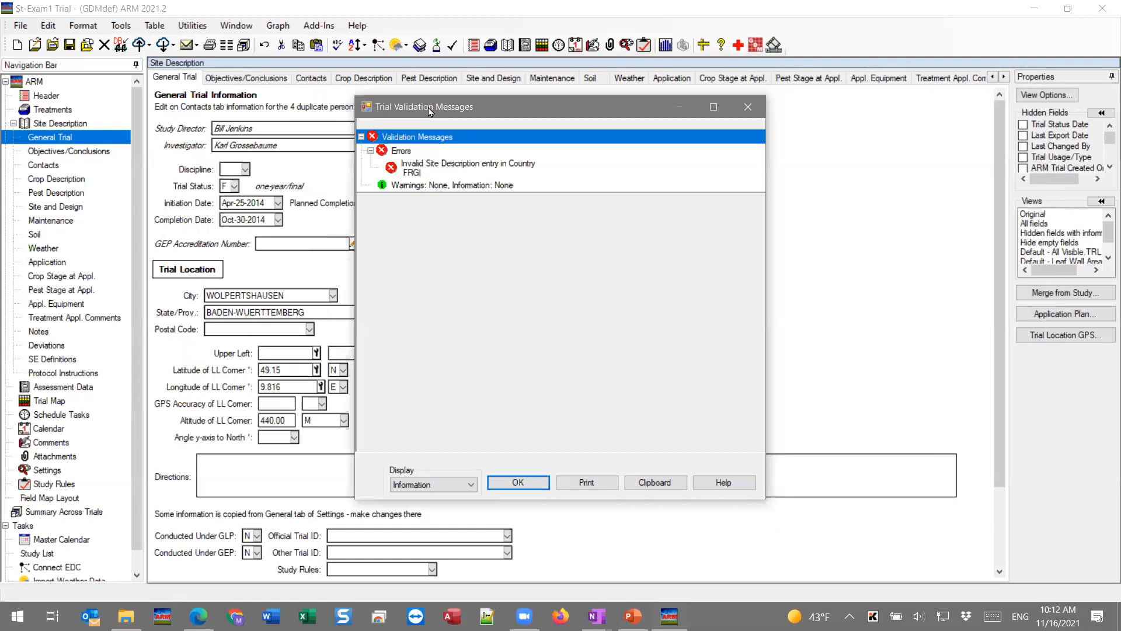
pyautogui.moveTo(429, 111); pyautogui.dragTo(494, 97)
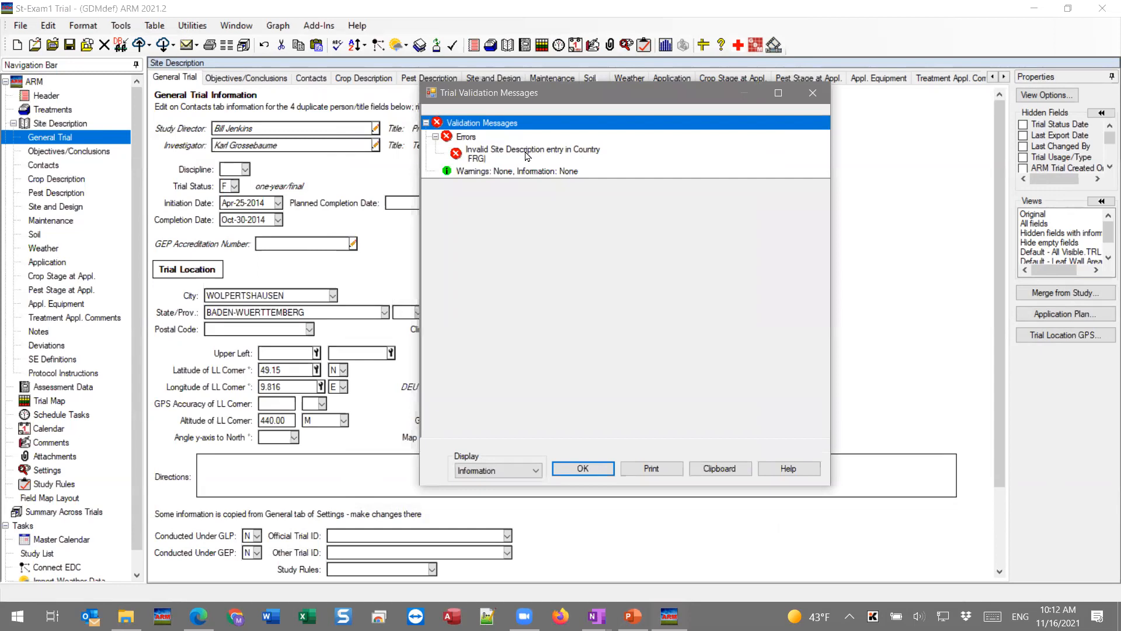
pyautogui.click(583, 469)
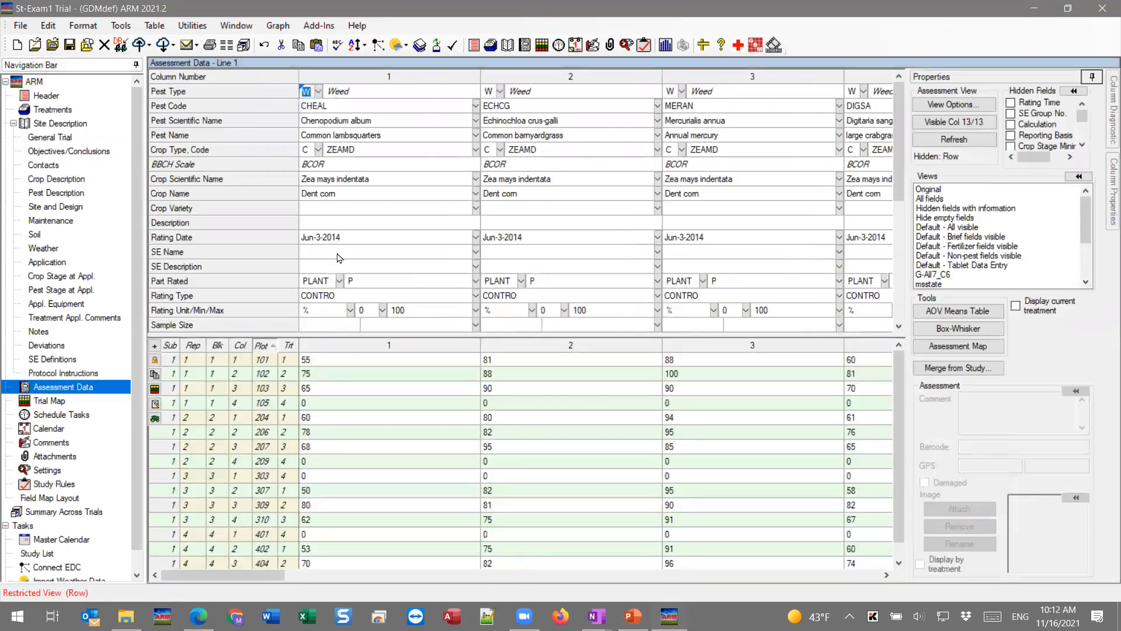
# - Clear the Rating Date of assessment data column 1
pyautogui.click(330, 238)
pyautogui.press('Delete')
pyautogui.press('Return')
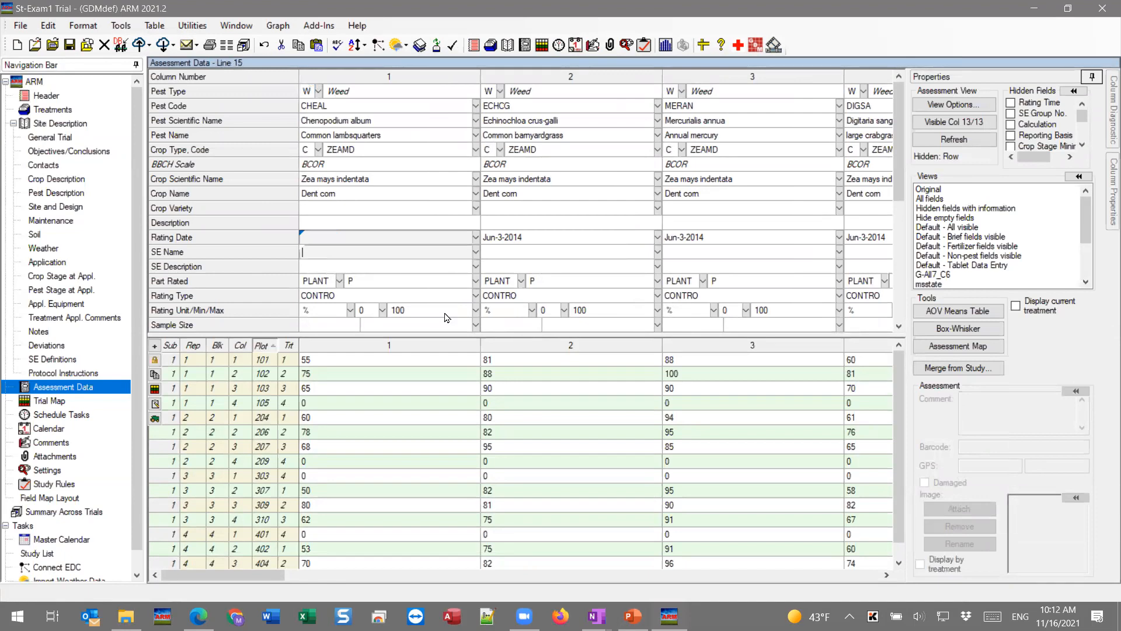
pyautogui.press('Up')
pyautogui.scroll(-1, 332, 311)
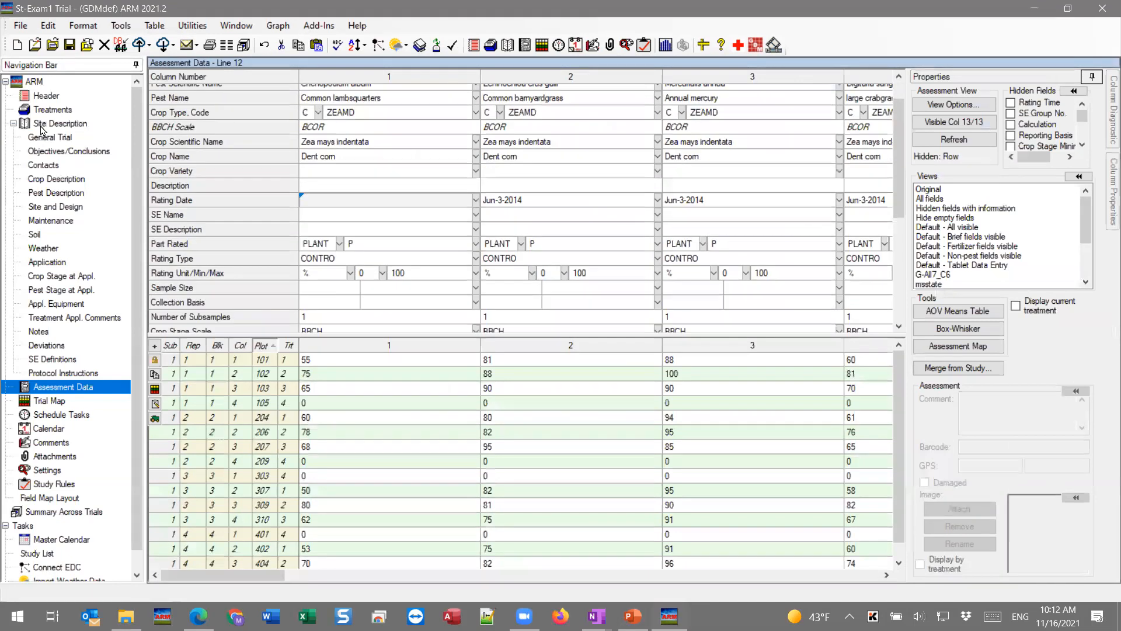
# - Clear the Form Conc of C50220 in treatment line 5 without deleting the other linked fields
pyautogui.click(50, 110)
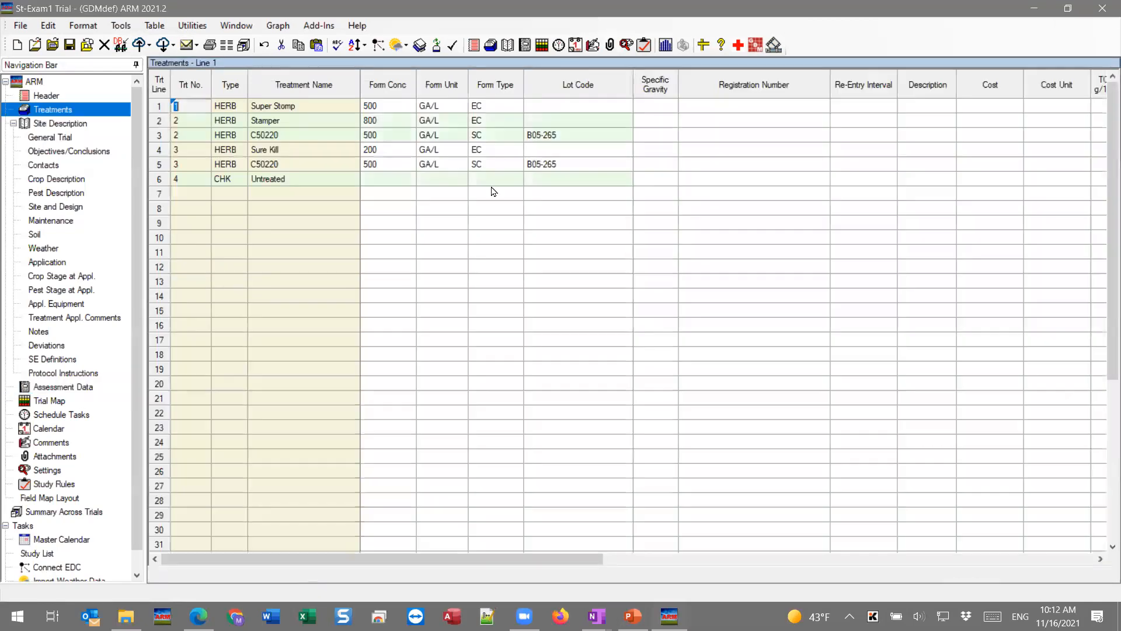
pyautogui.click(387, 164)
pyautogui.press('Delete')
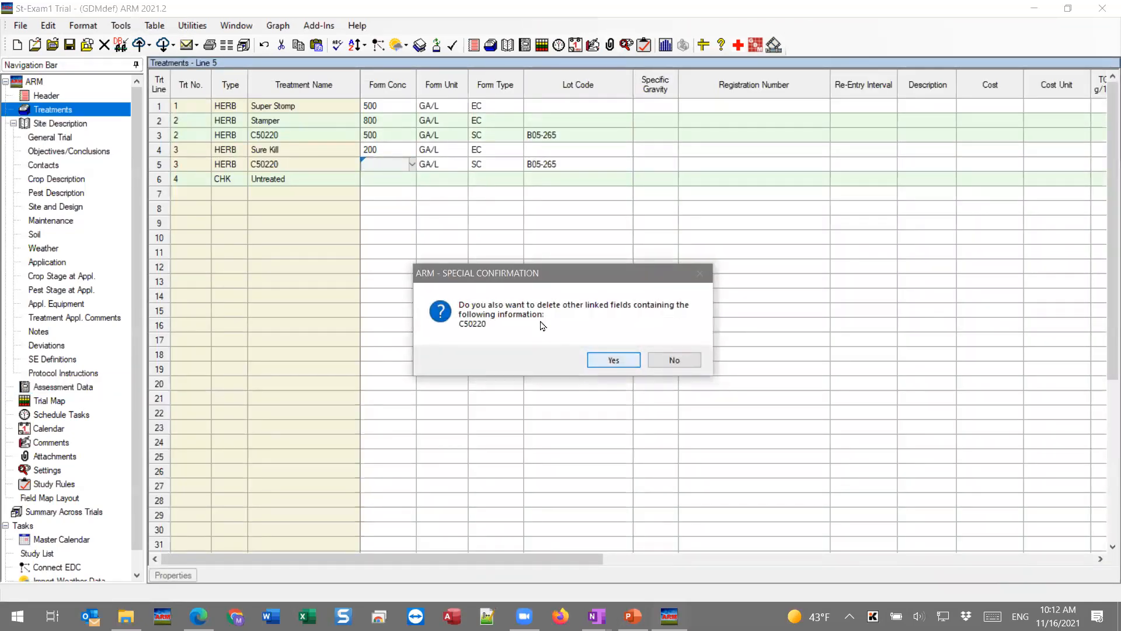
pyautogui.click(675, 360)
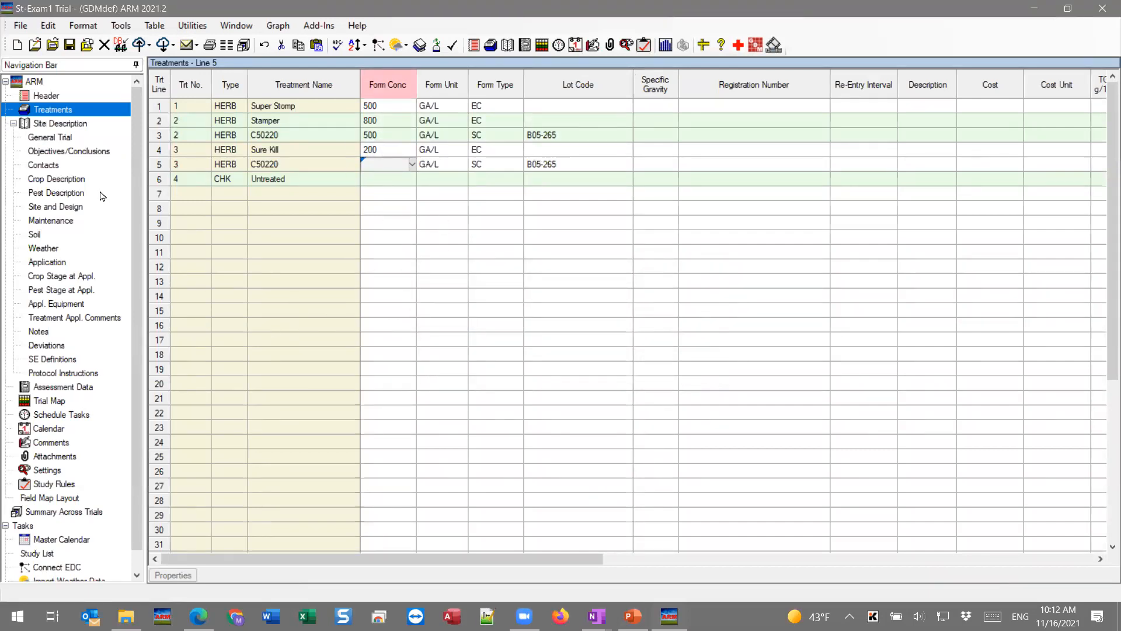
# - Validate the trial with error logging and compare the listed Country and Form Conc errors with the treatments table
pyautogui.click(122, 27)
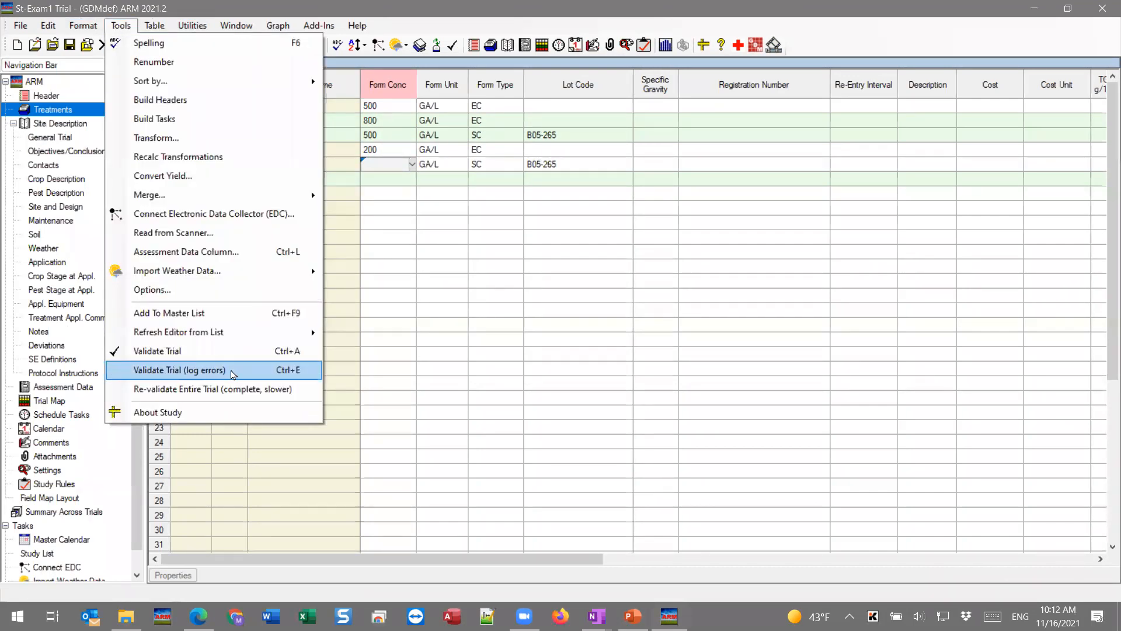
pyautogui.click(233, 374)
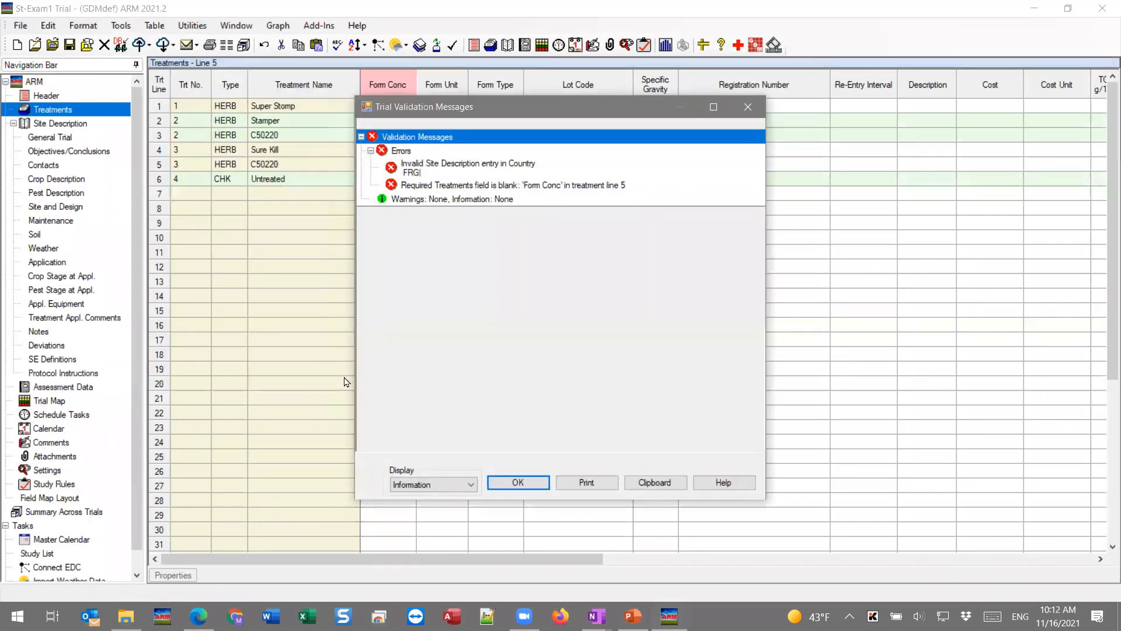
pyautogui.click(411, 170)
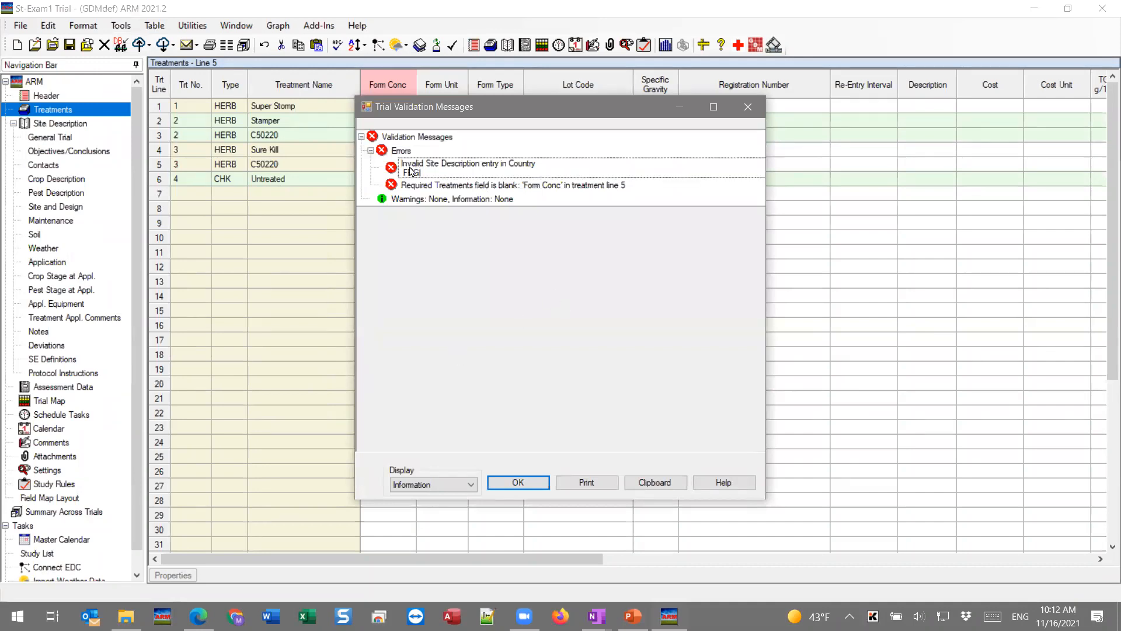
pyautogui.click(409, 185)
pyautogui.click(465, 174)
pyautogui.click(409, 187)
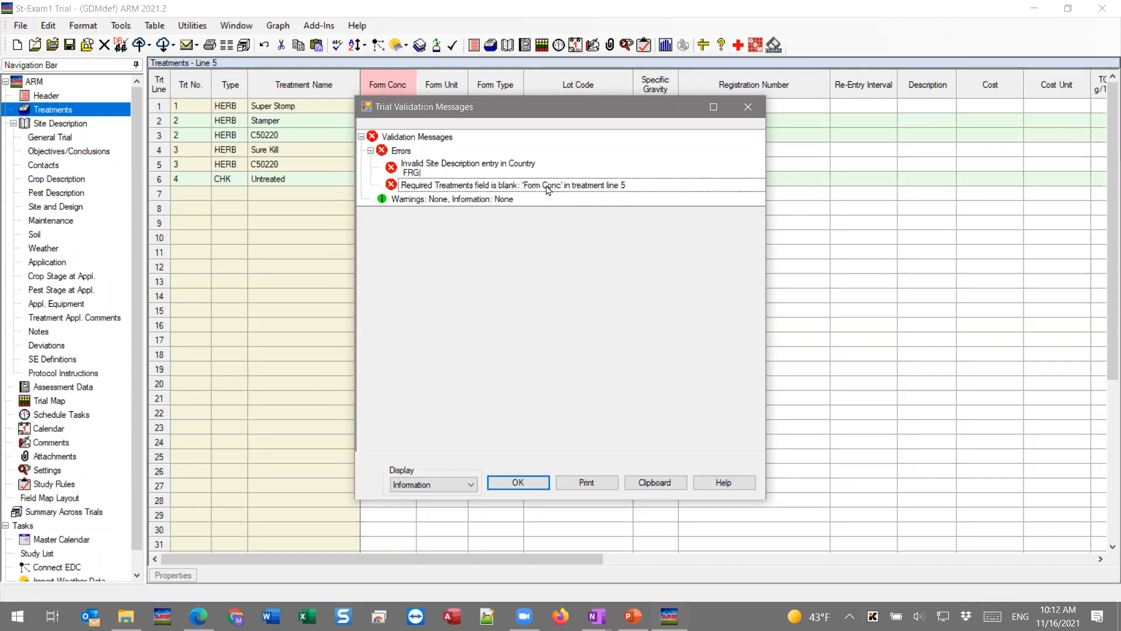
pyautogui.moveTo(418, 114); pyautogui.dragTo(512, 120)
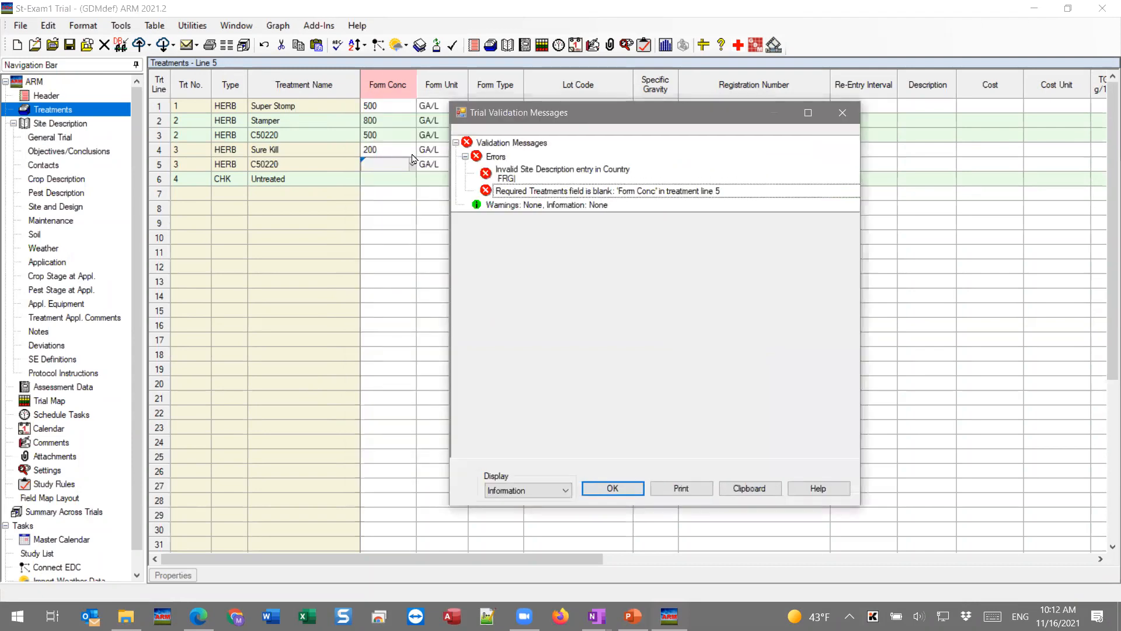
pyautogui.moveTo(642, 112); pyautogui.dragTo(545, 99)
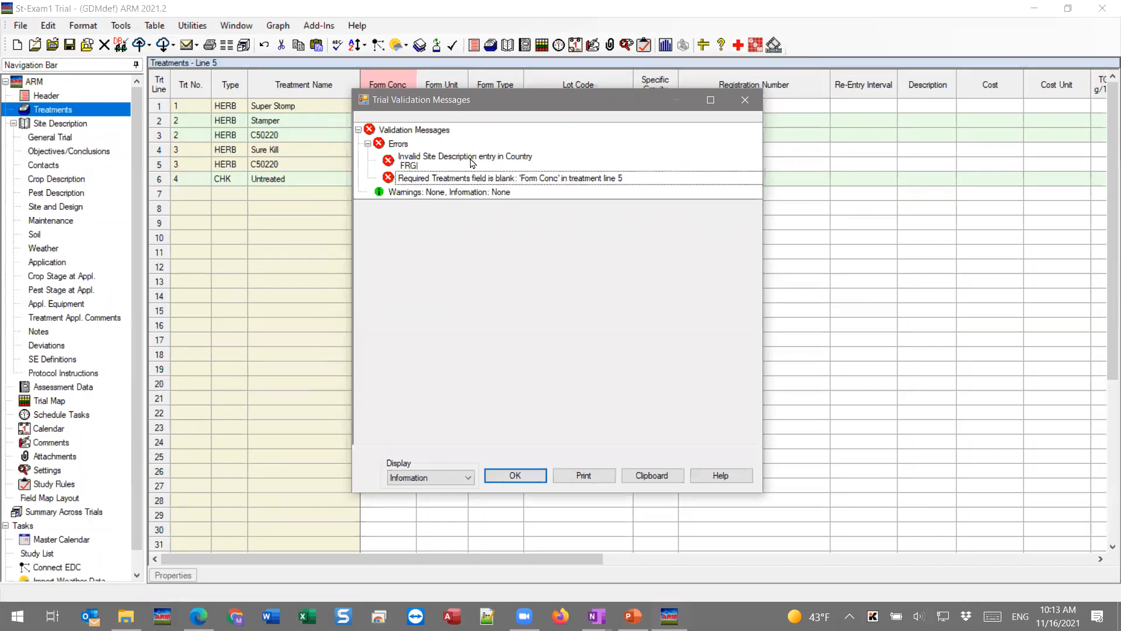
# - Copy the trial validation messages to the clipboard and paste them into a new blank Word document
pyautogui.click(653, 476)
pyautogui.click(268, 615)
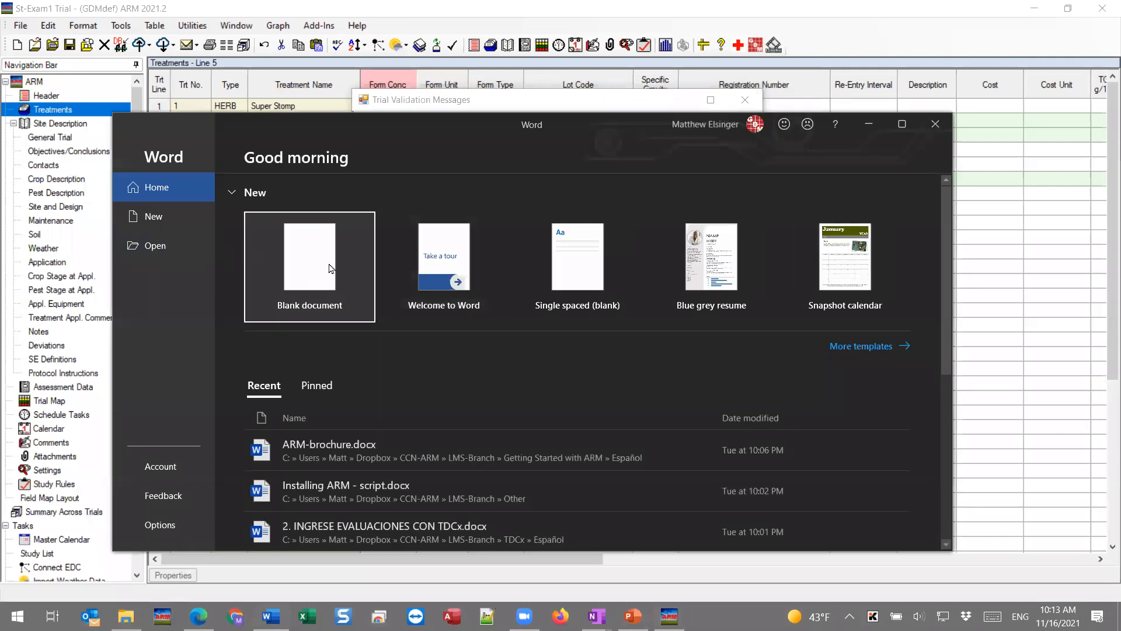
pyautogui.click(329, 265)
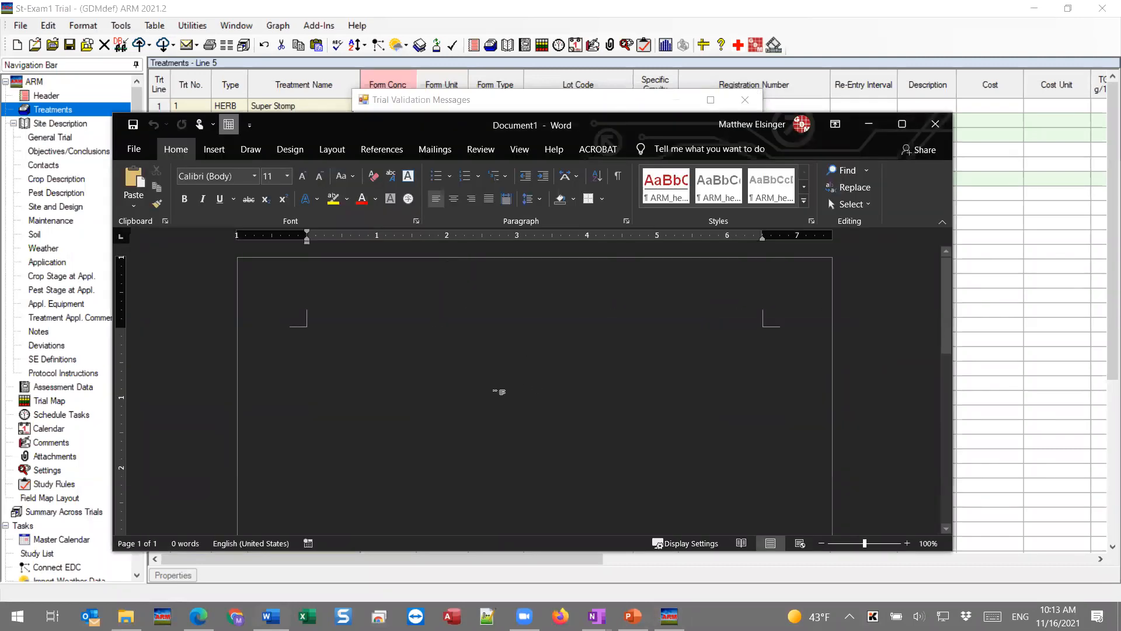
pyautogui.hotkey('ctrl', 'v')
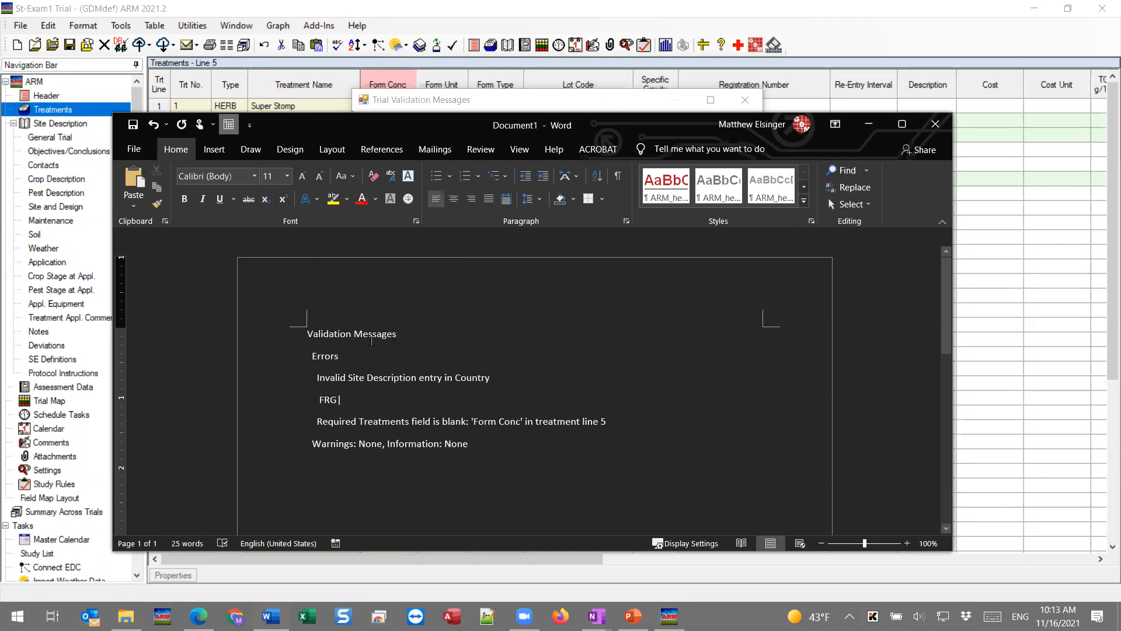
pyautogui.hotkey('ctrl', 'z')
pyautogui.rightClick(314, 337)
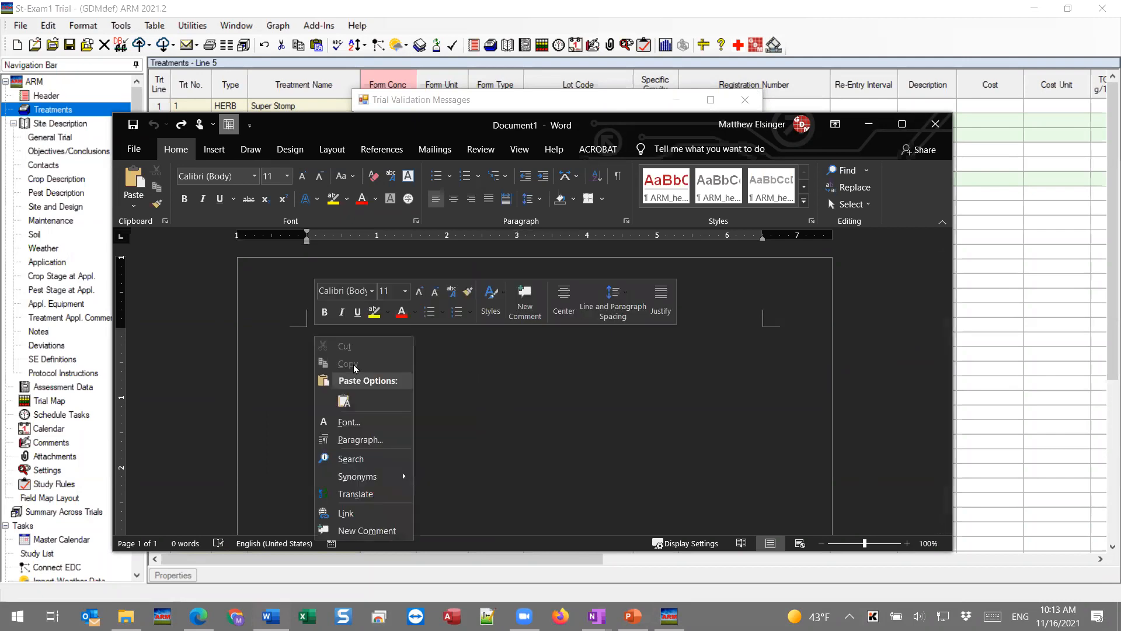
pyautogui.click(343, 401)
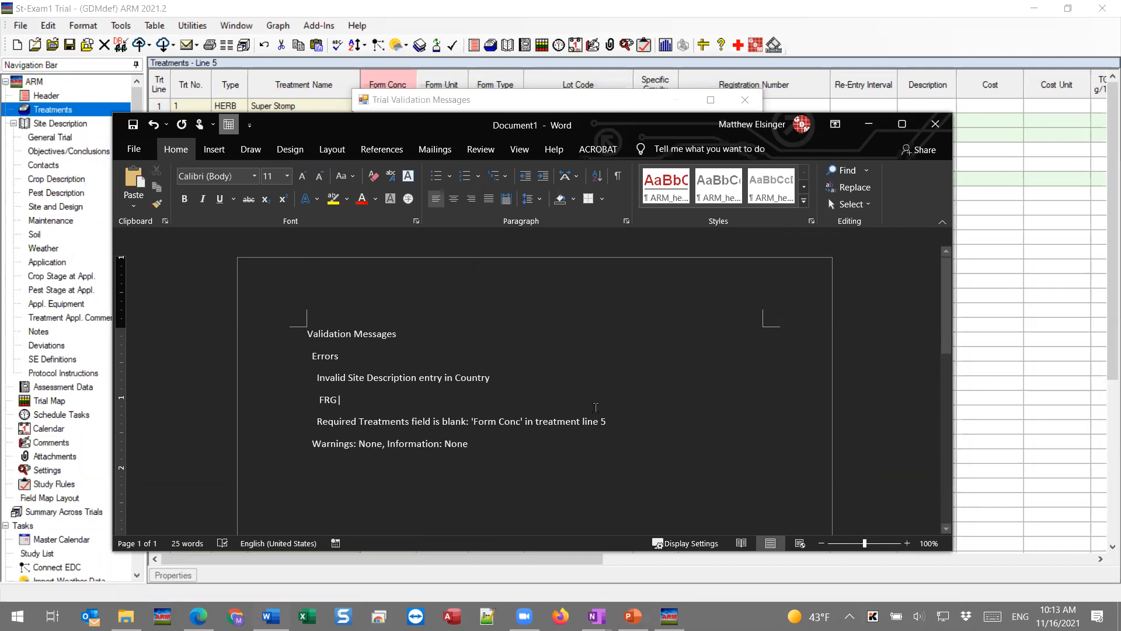
# - Examine the pasted Country and Form Conc error lines in the document and dismiss the Google Drive notification
pyautogui.moveTo(305, 366); pyautogui.dragTo(530, 374)
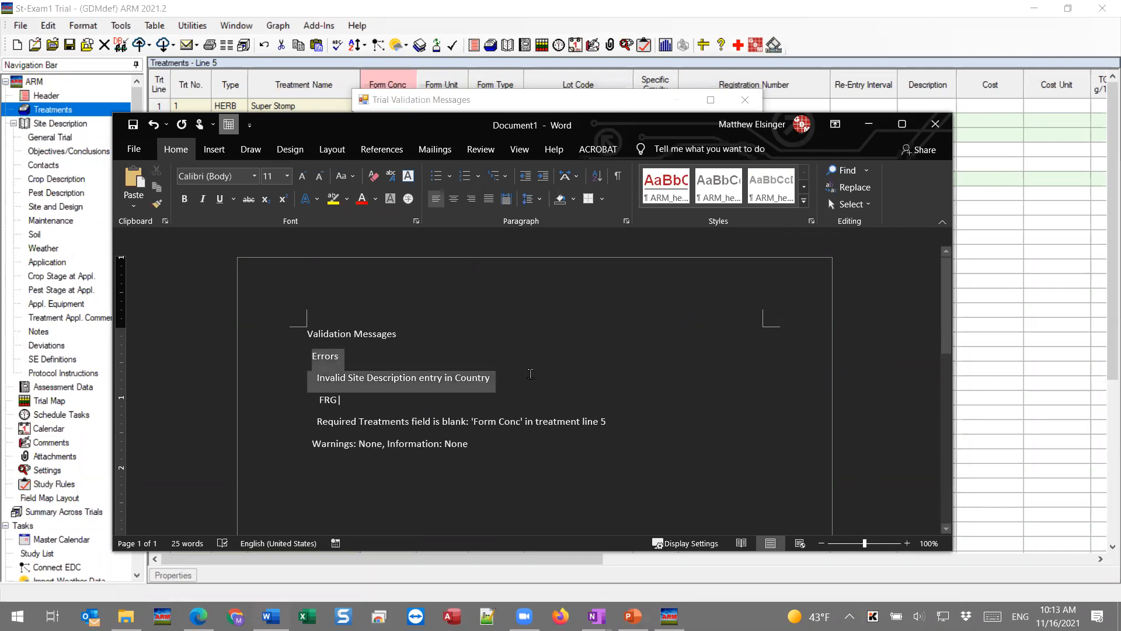
pyautogui.doubleClick(488, 378)
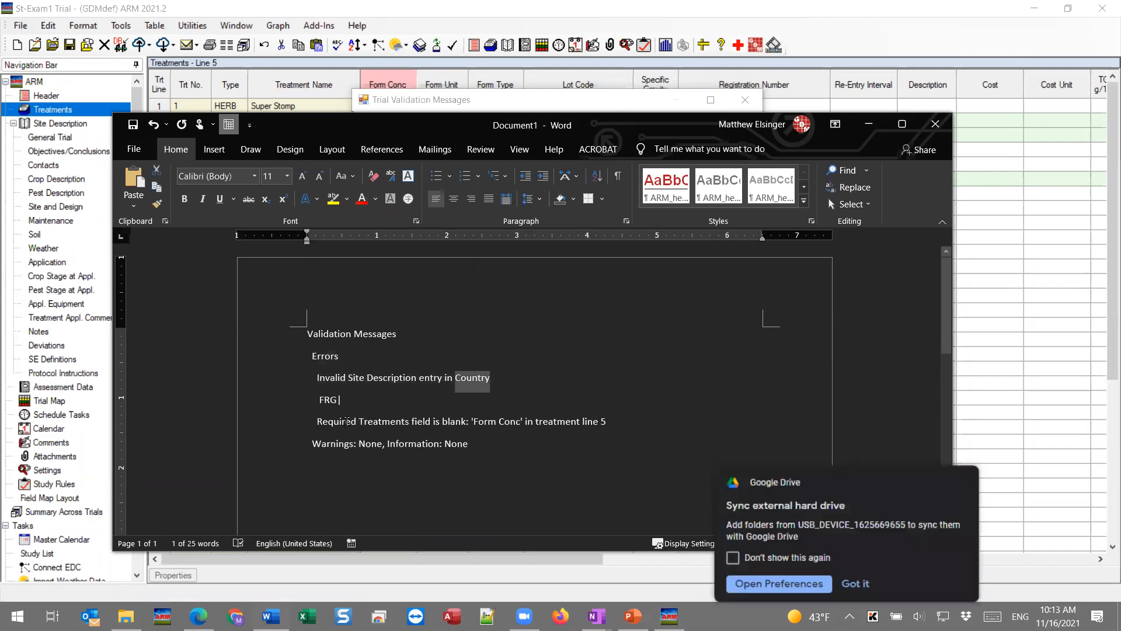
pyautogui.moveTo(347, 421); pyautogui.dragTo(600, 421)
pyautogui.click(855, 584)
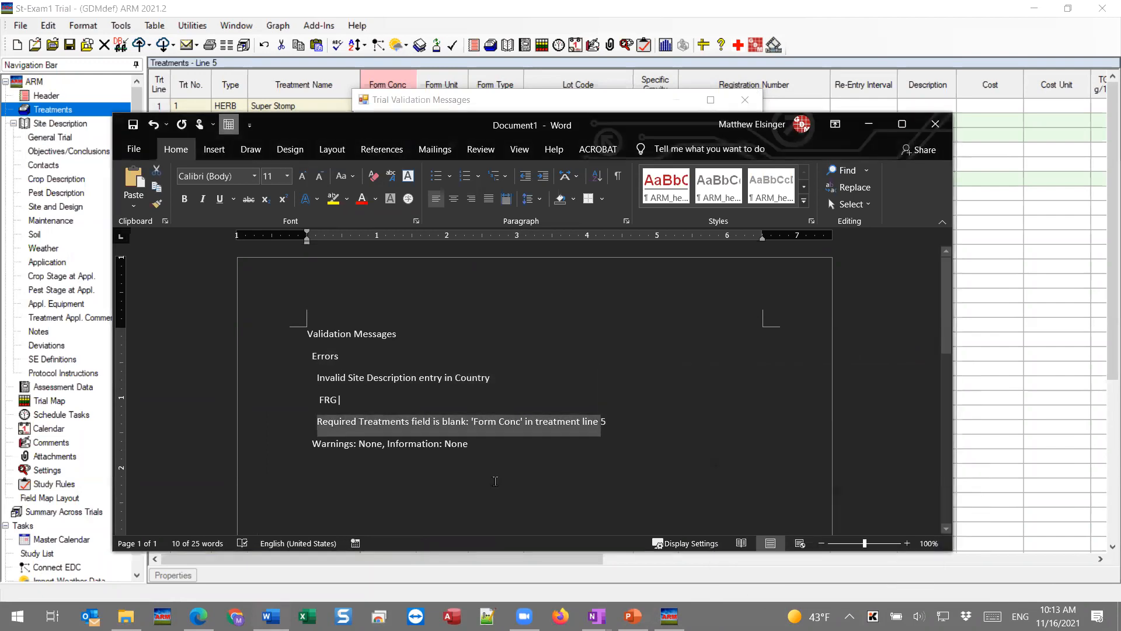
pyautogui.click(595, 421)
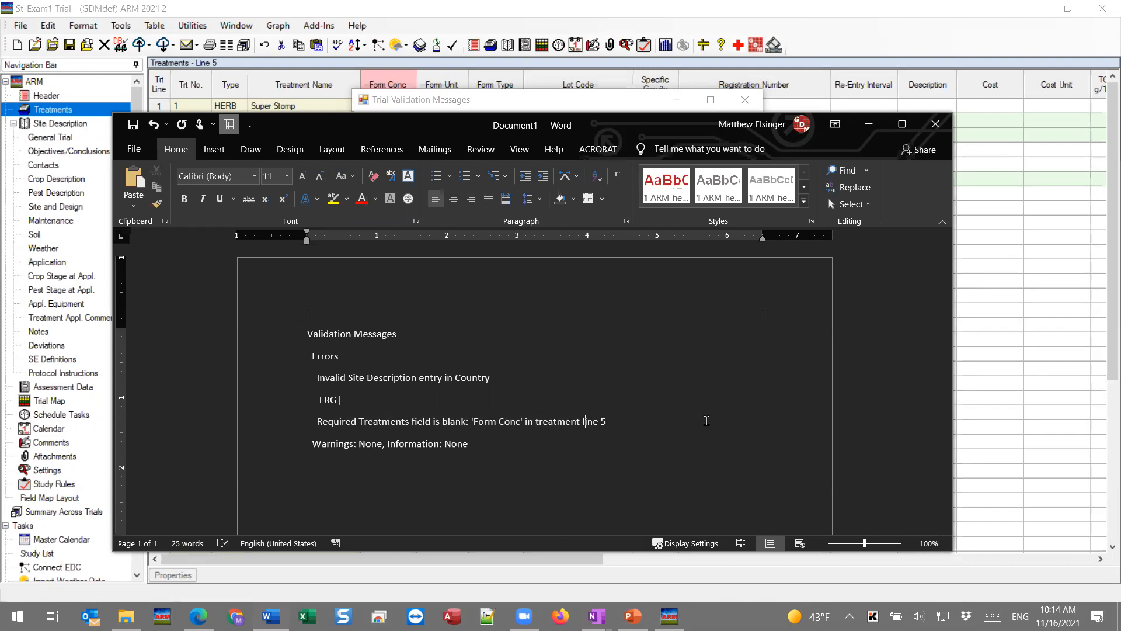
# - Switch back to ARM and select the Country error in the trial validation messages
pyautogui.click(868, 123)
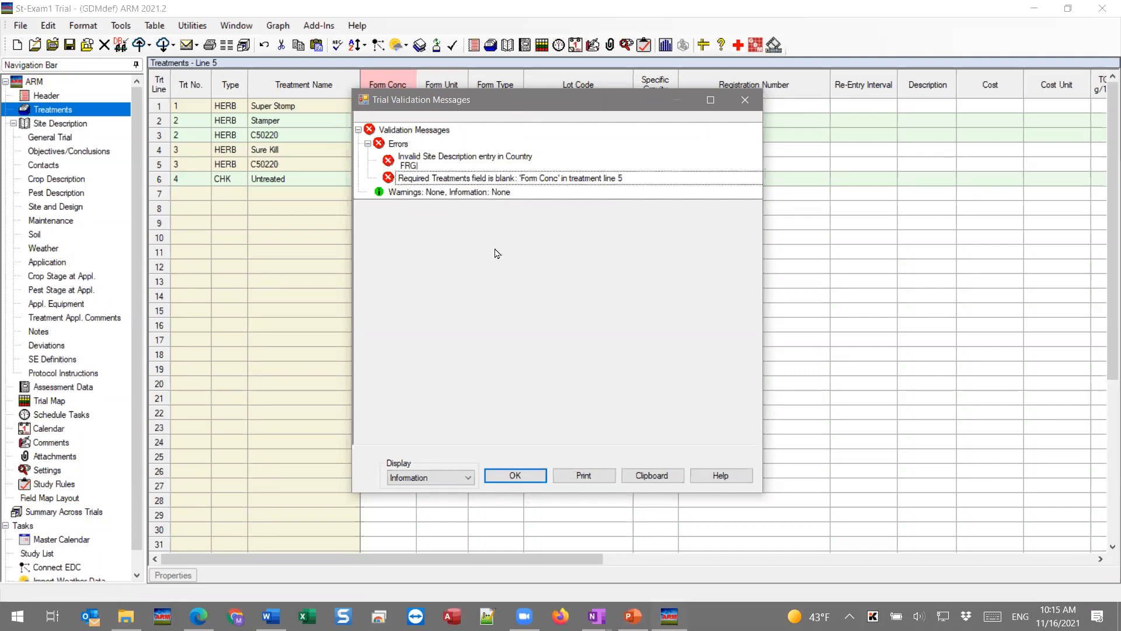
pyautogui.click(503, 163)
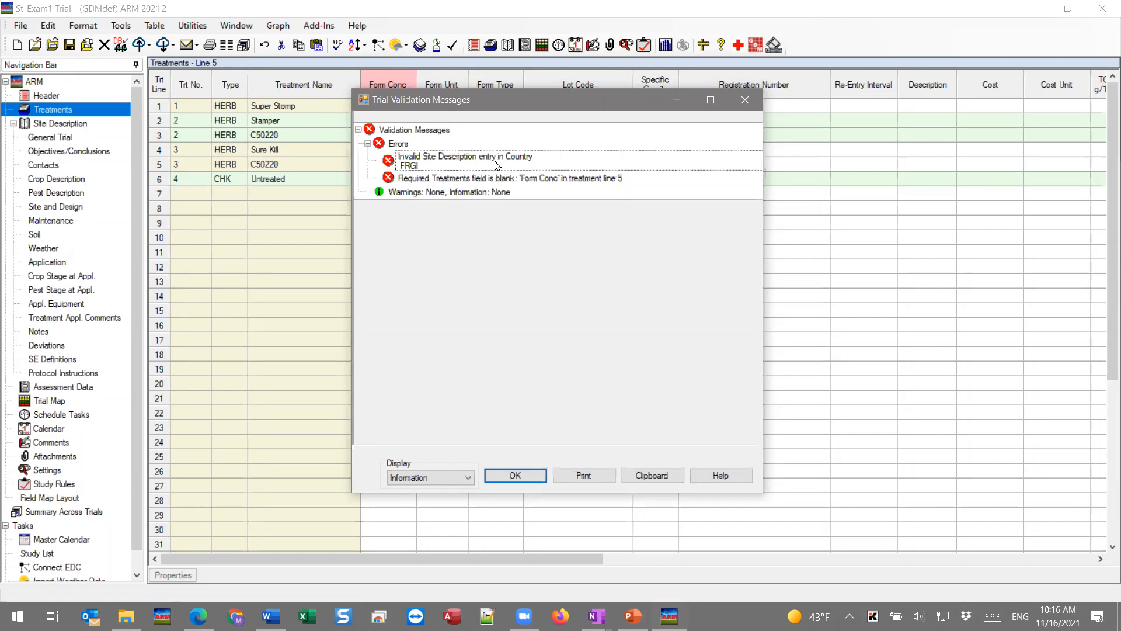
# - Close the validation messages, rerun the trial validation with error logging, review the Country and Form Conc errors and dismiss the list
pyautogui.click(527, 485)
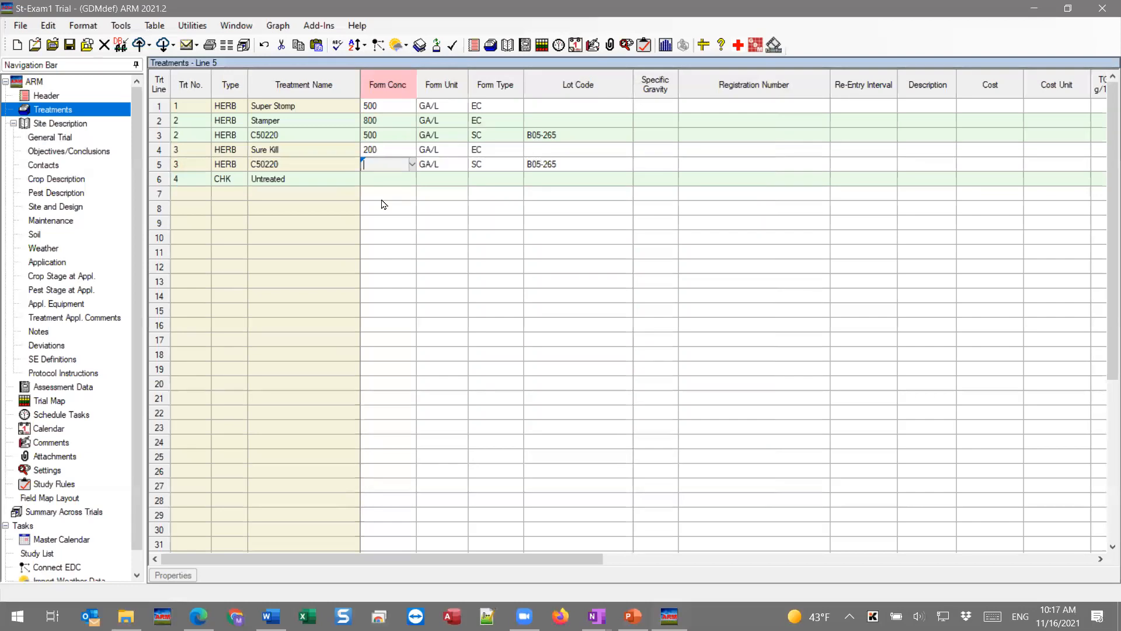
pyautogui.click(121, 26)
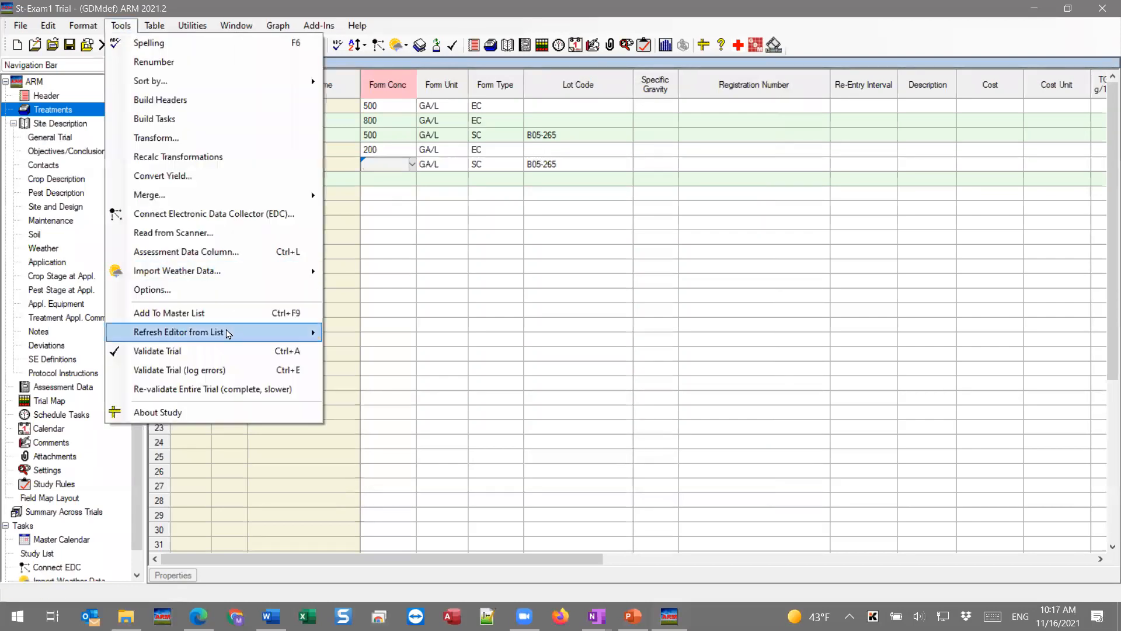
pyautogui.click(226, 369)
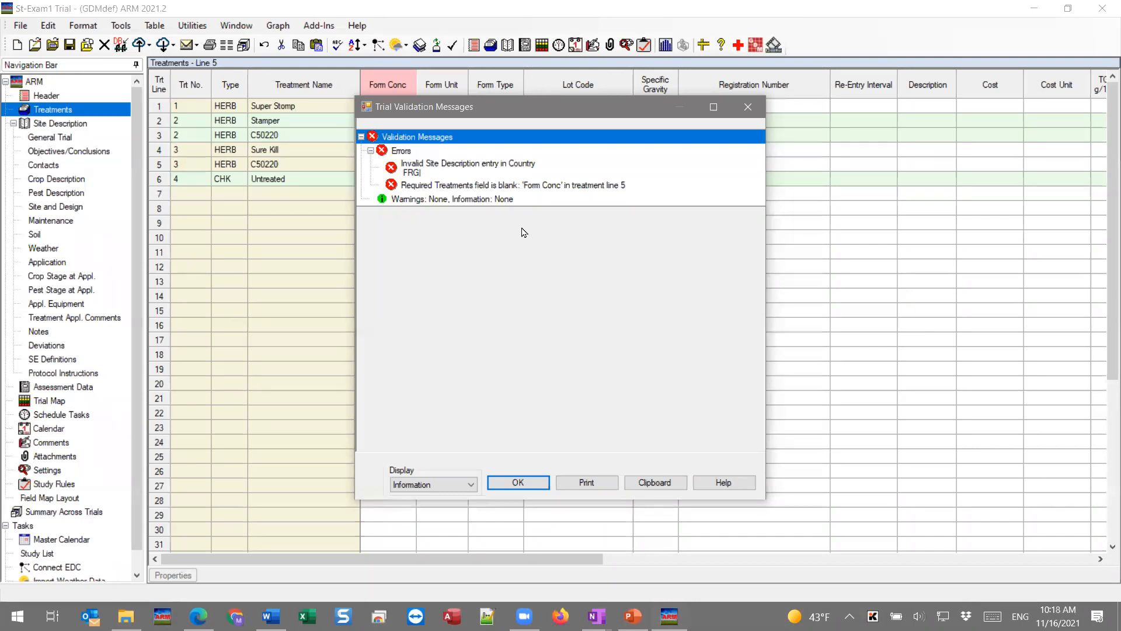
pyautogui.click(518, 482)
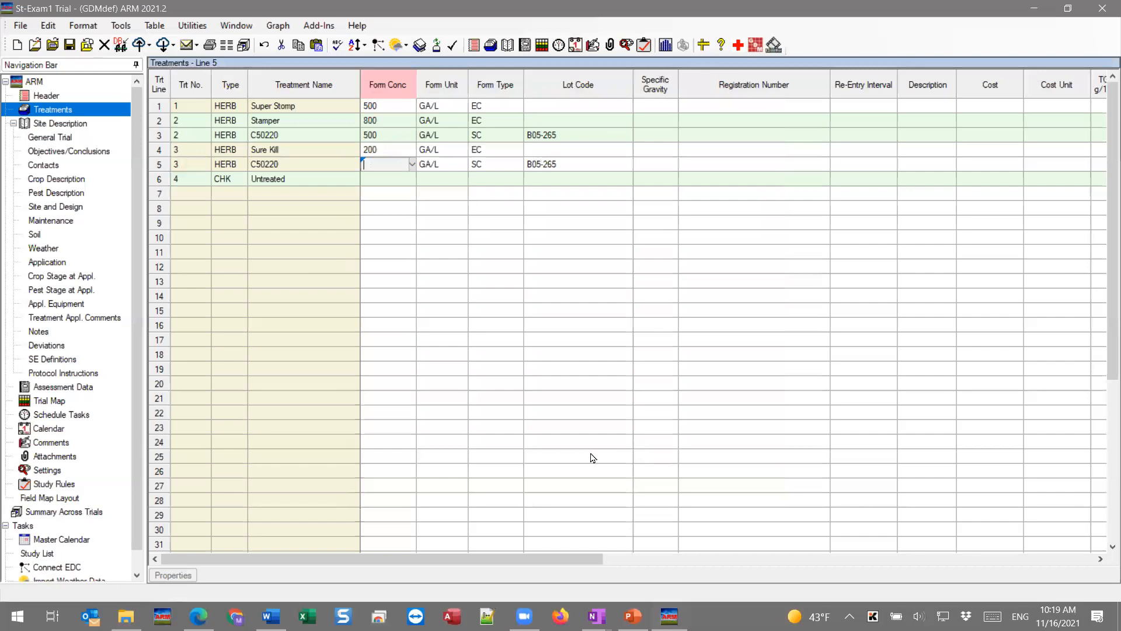
# - Switch to the Trial Review presentation in PowerPoint and highlight the "user-defined (Study Rules)" bullet on the Validation slide
pyautogui.click(632, 616)
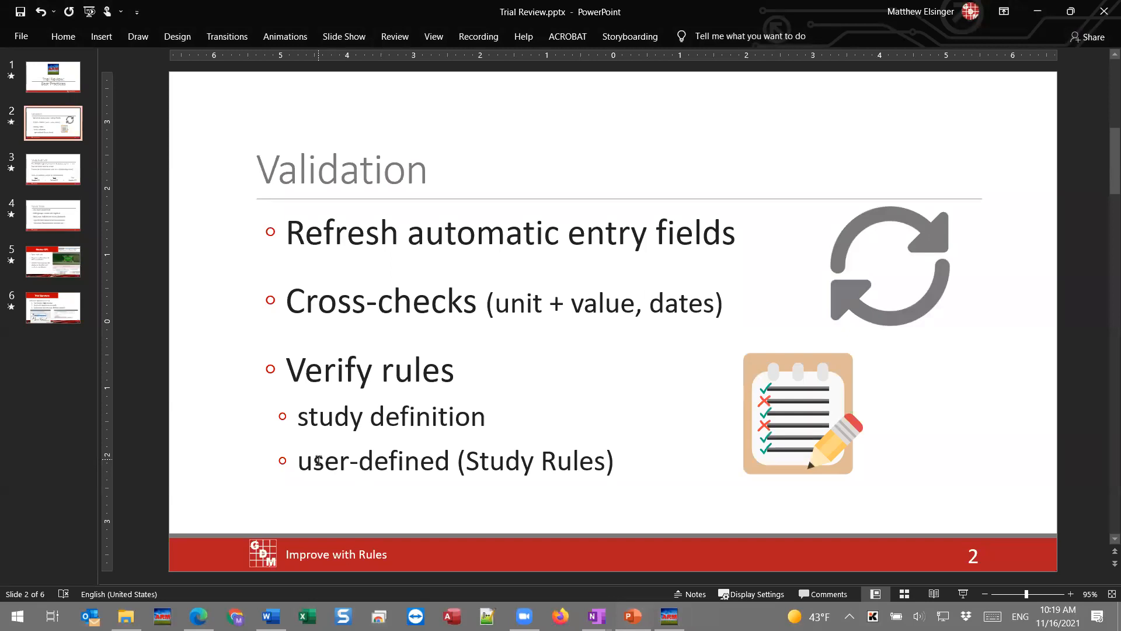
pyautogui.moveTo(319, 457); pyautogui.dragTo(615, 461)
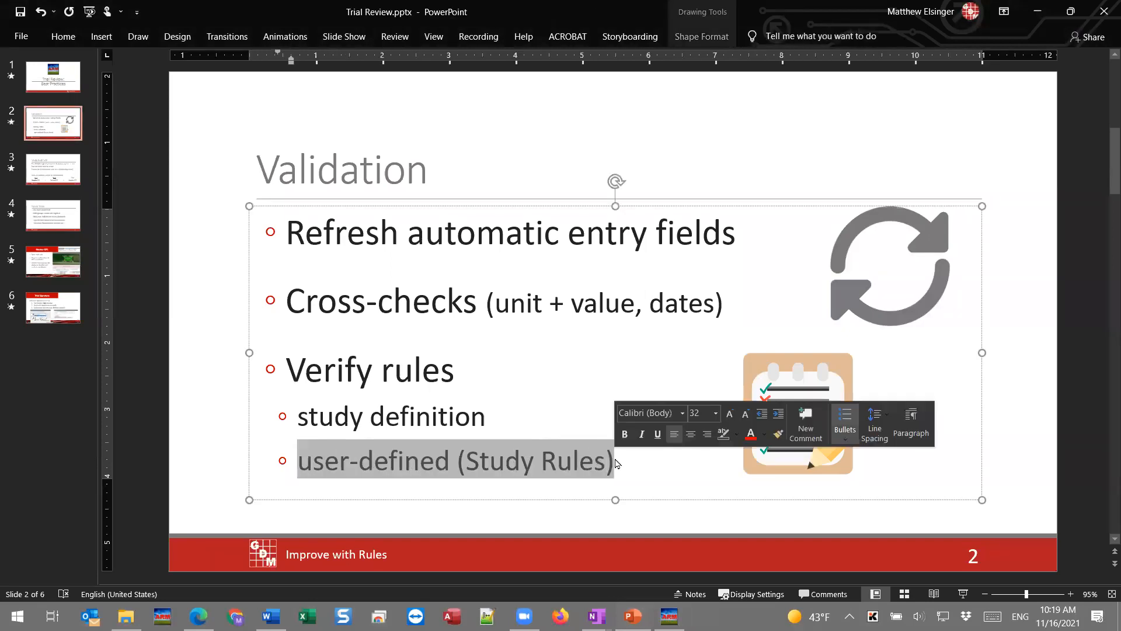
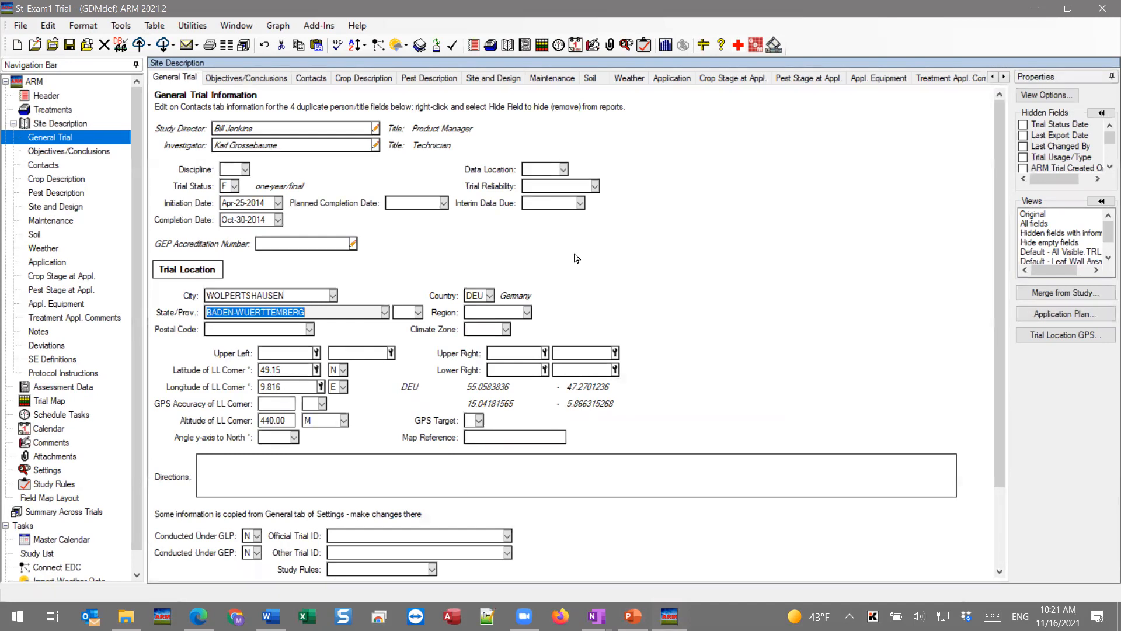
# - In the General Trial site description, make Latitude and Longitude of LL Corner required at Trial Status = established
pyautogui.click(287, 365)
pyautogui.doubleClick(287, 367)
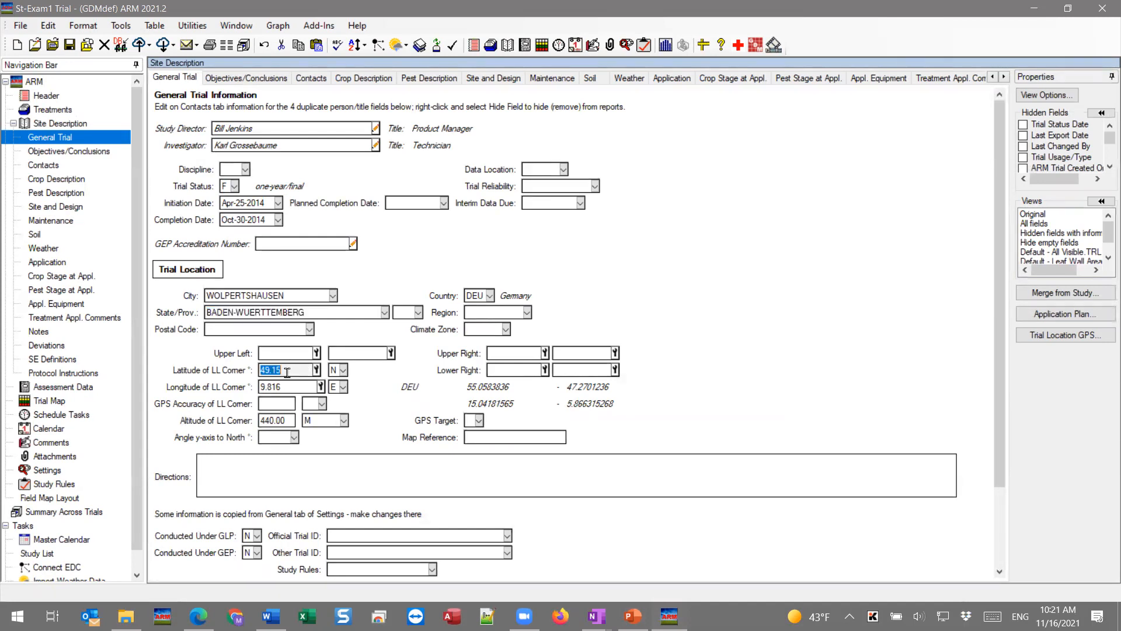
pyautogui.rightClick(287, 370)
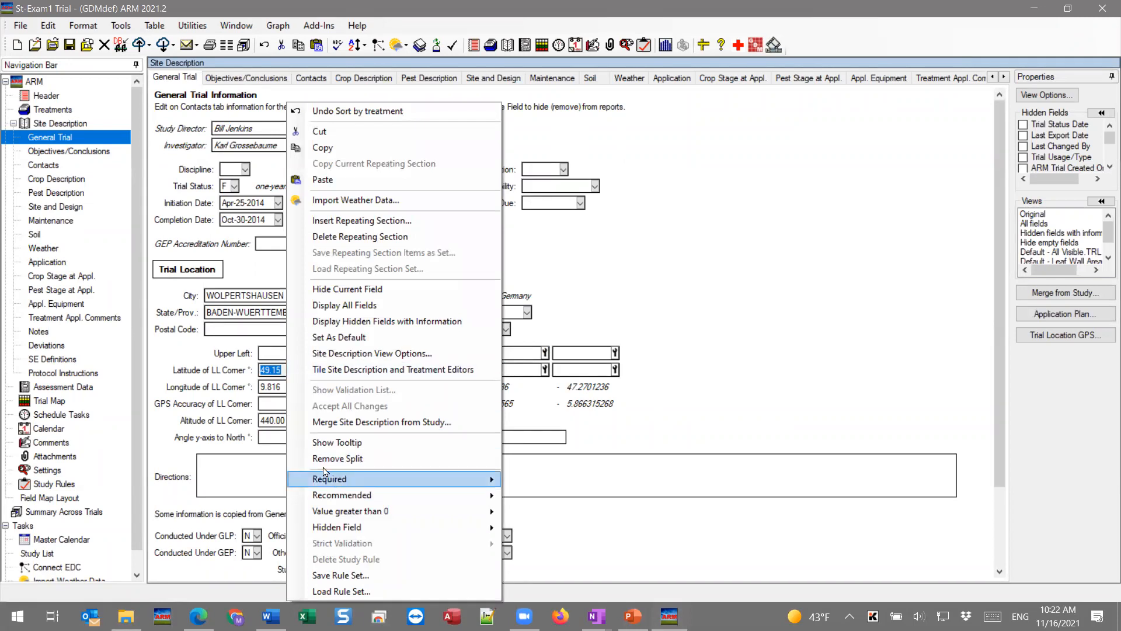
pyautogui.moveTo(318, 477)
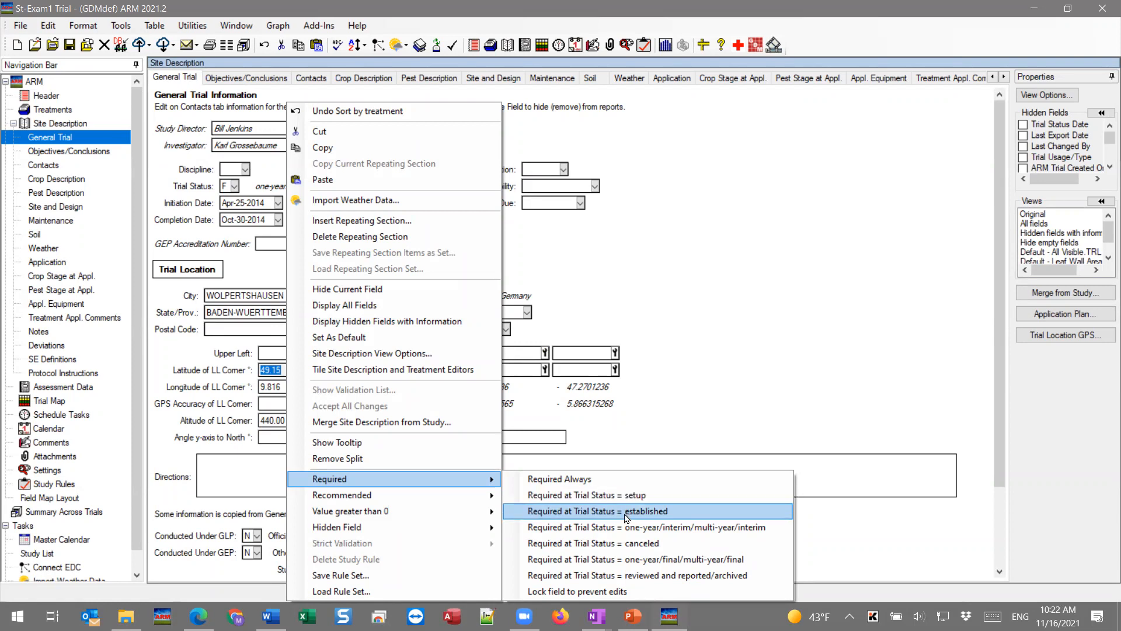
pyautogui.click(625, 515)
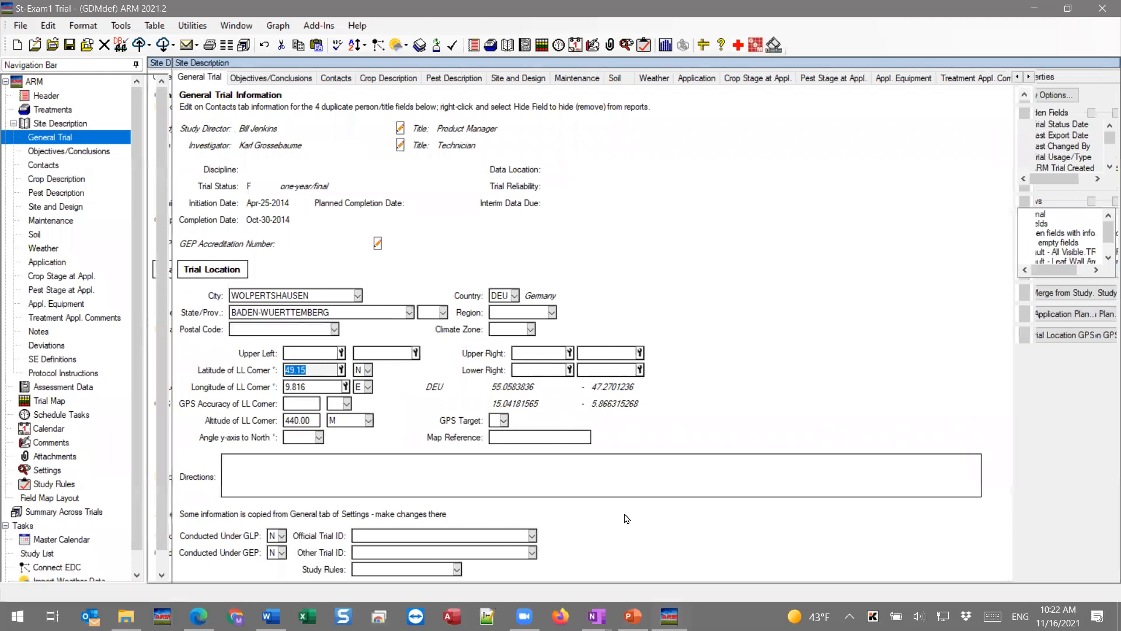
pyautogui.rightClick(308, 390)
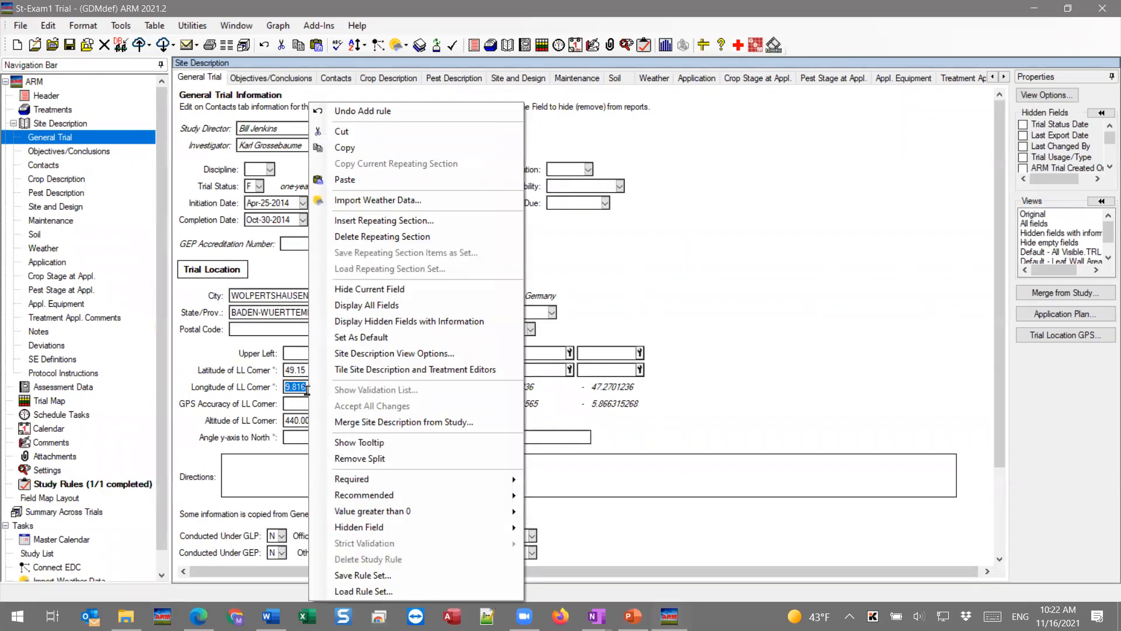
pyautogui.moveTo(465, 485)
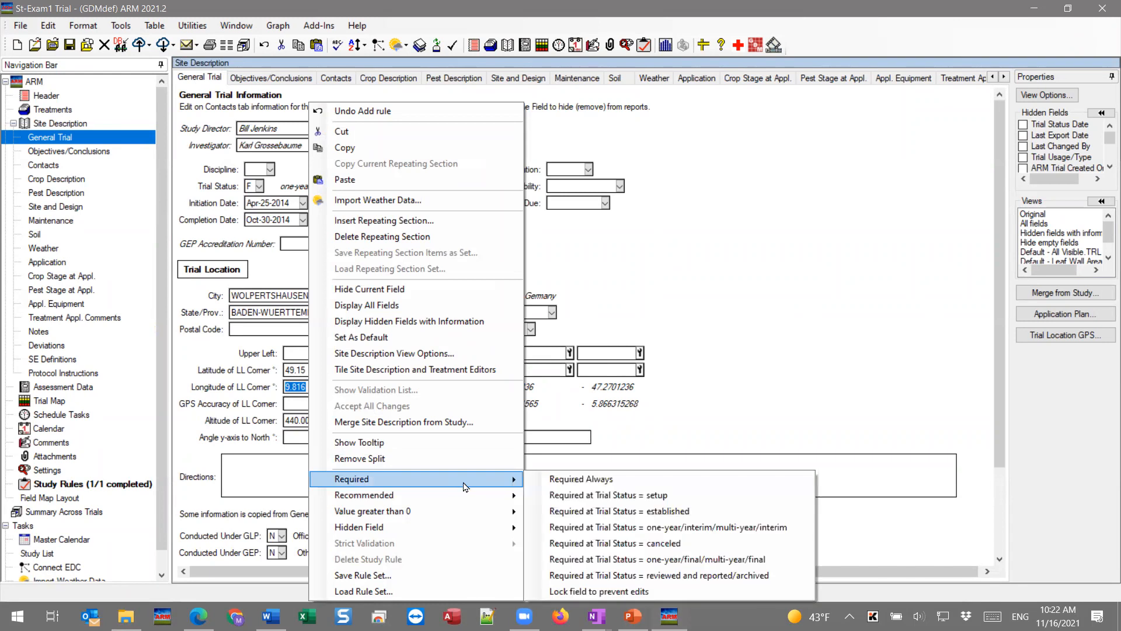
pyautogui.click(636, 512)
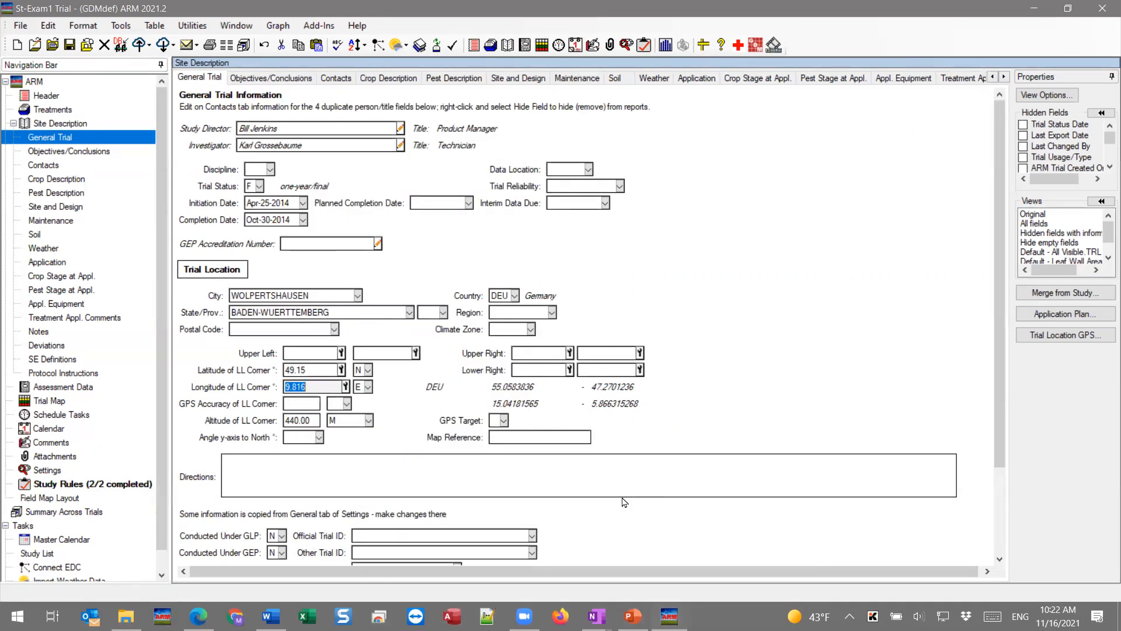
# - Make the GPS Accuracy of LL Corner field recommended at Trial Status = established
pyautogui.click(303, 402)
pyautogui.rightClick(304, 403)
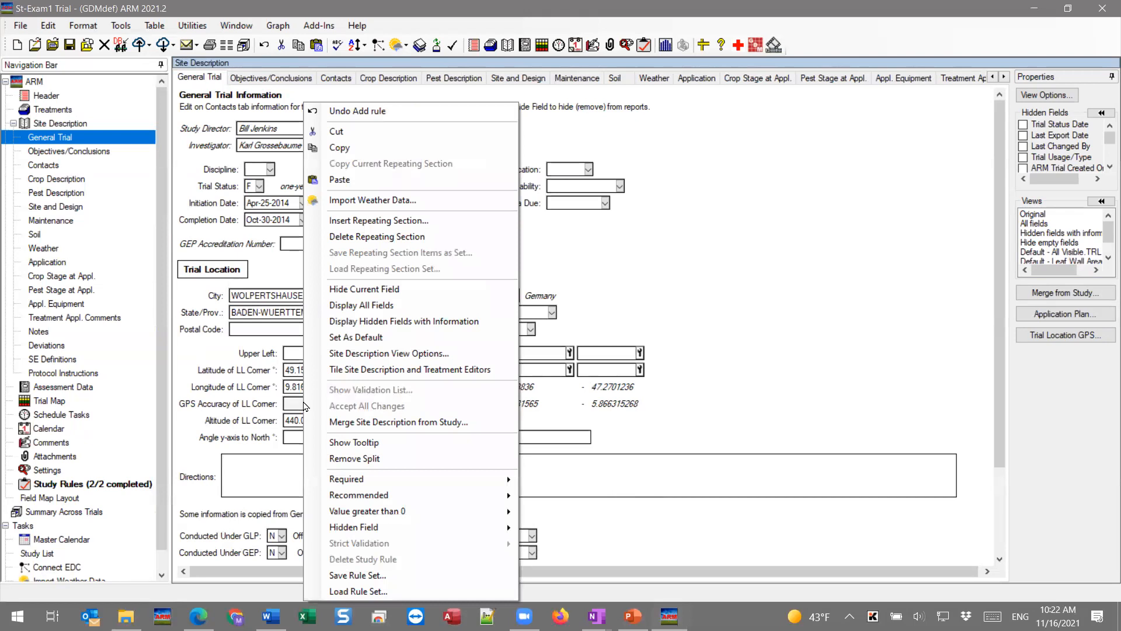
pyautogui.moveTo(429, 495)
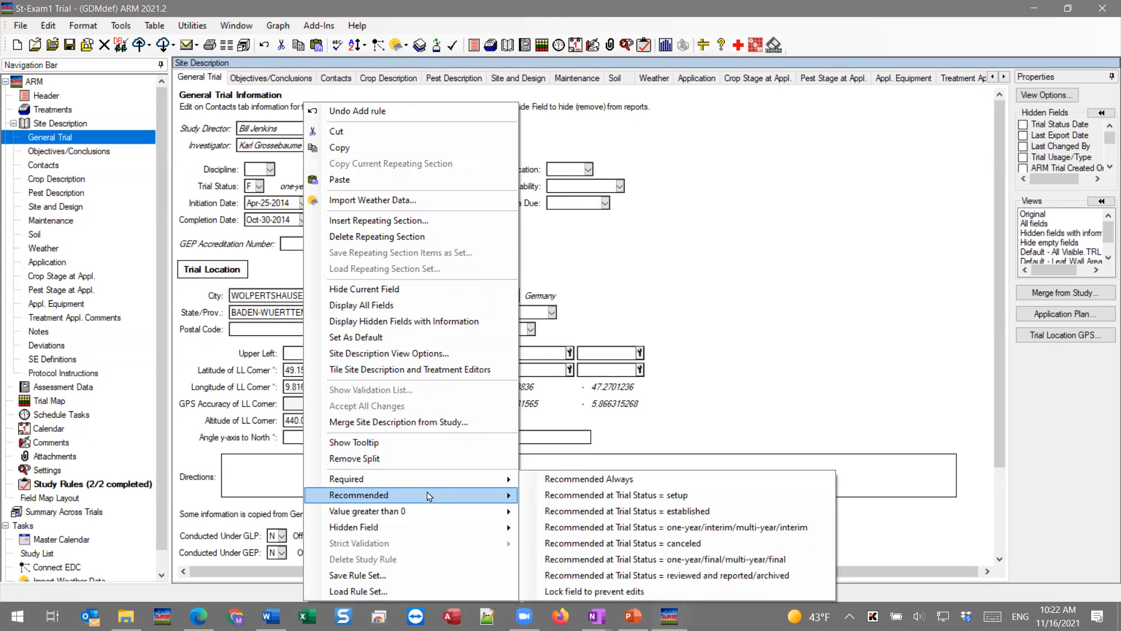
pyautogui.click(623, 512)
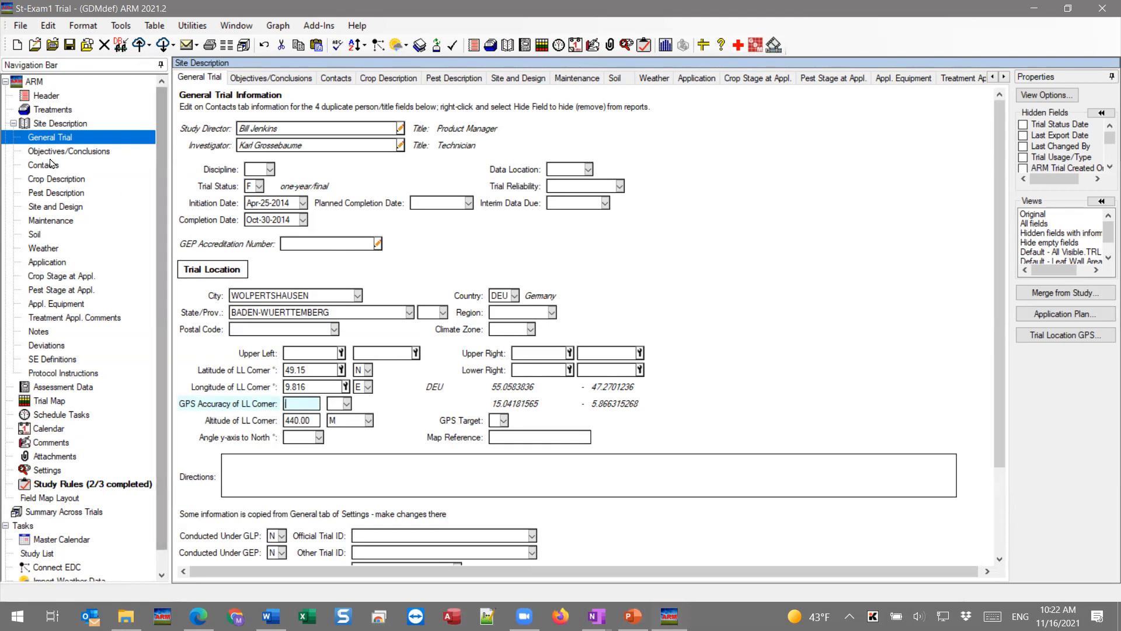
# - In the Crop Description, make the Variety field of Crop 1 required at Trial Status = established
pyautogui.click(49, 180)
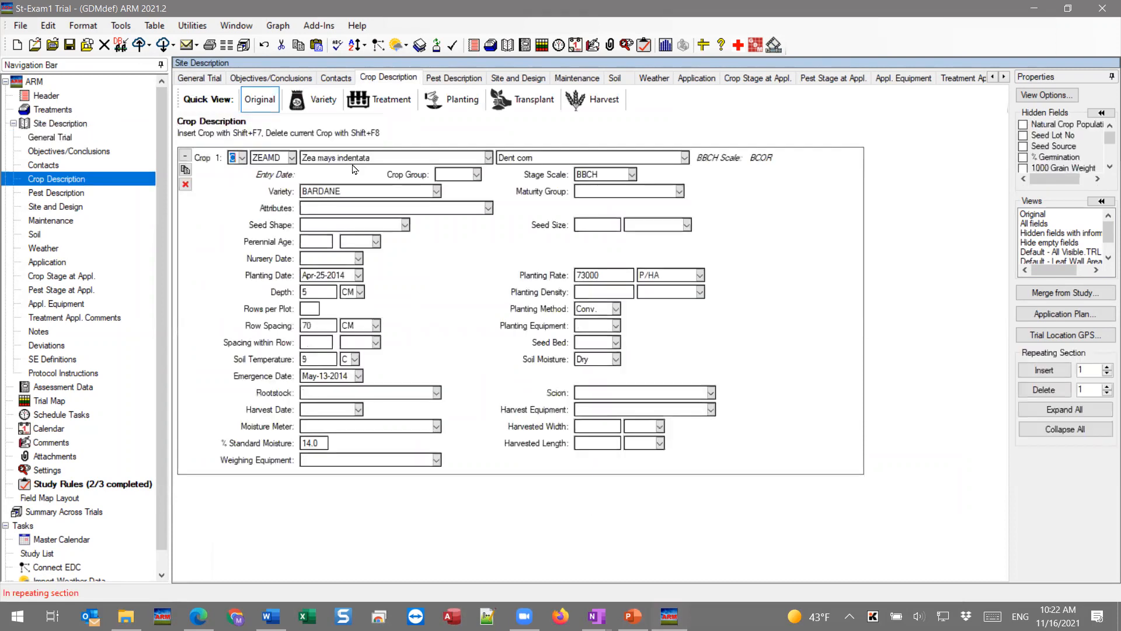
pyautogui.click(339, 190)
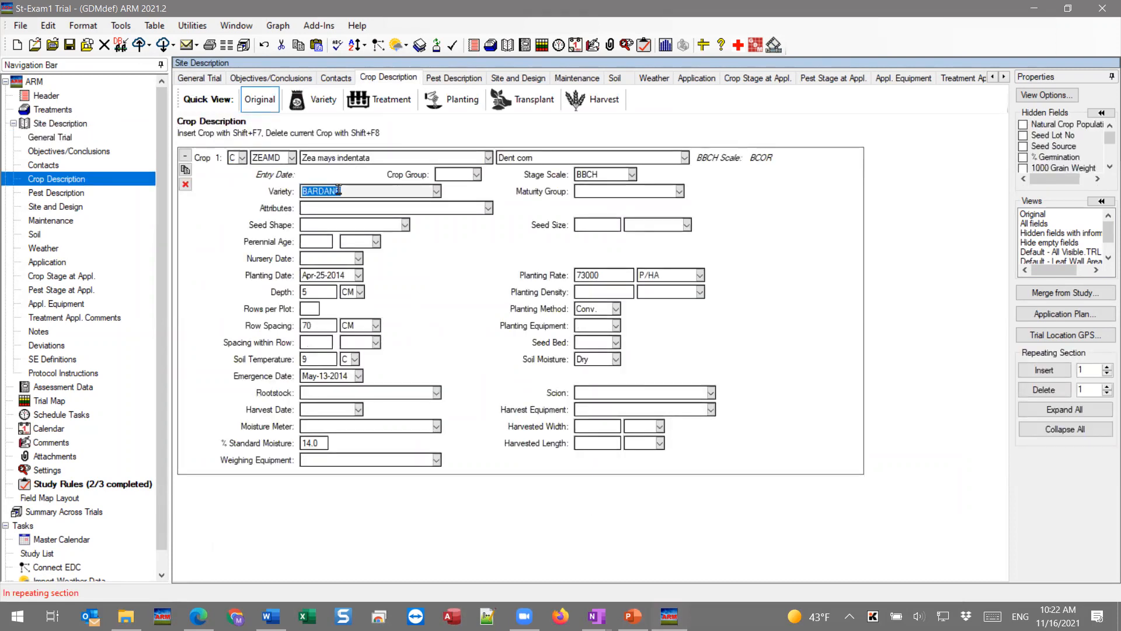
pyautogui.rightClick(338, 190)
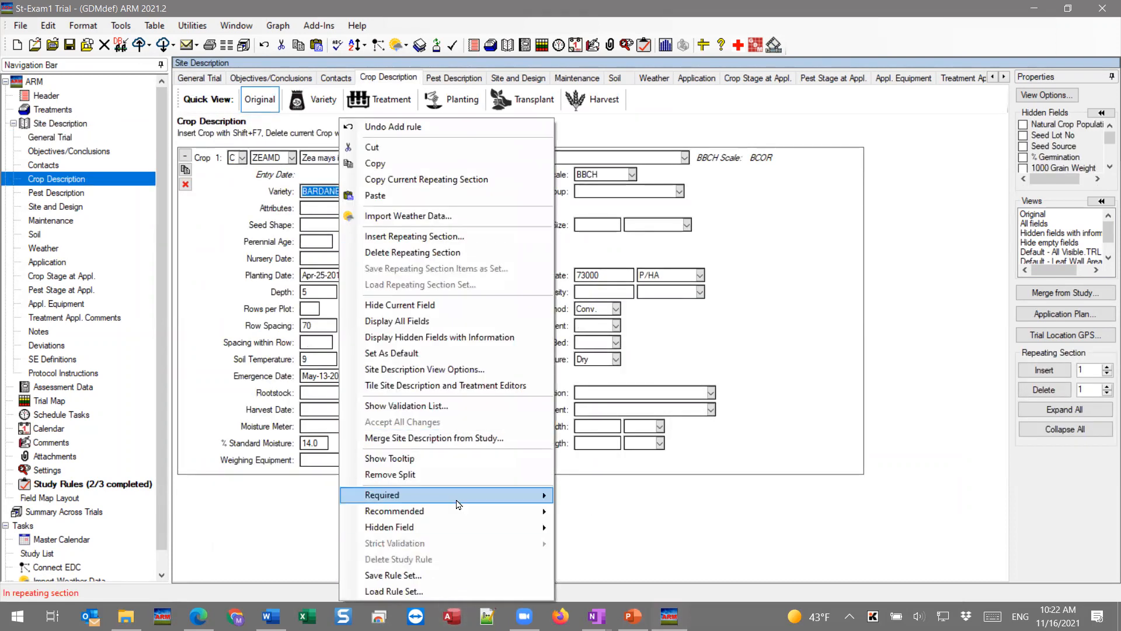
pyautogui.moveTo(457, 503)
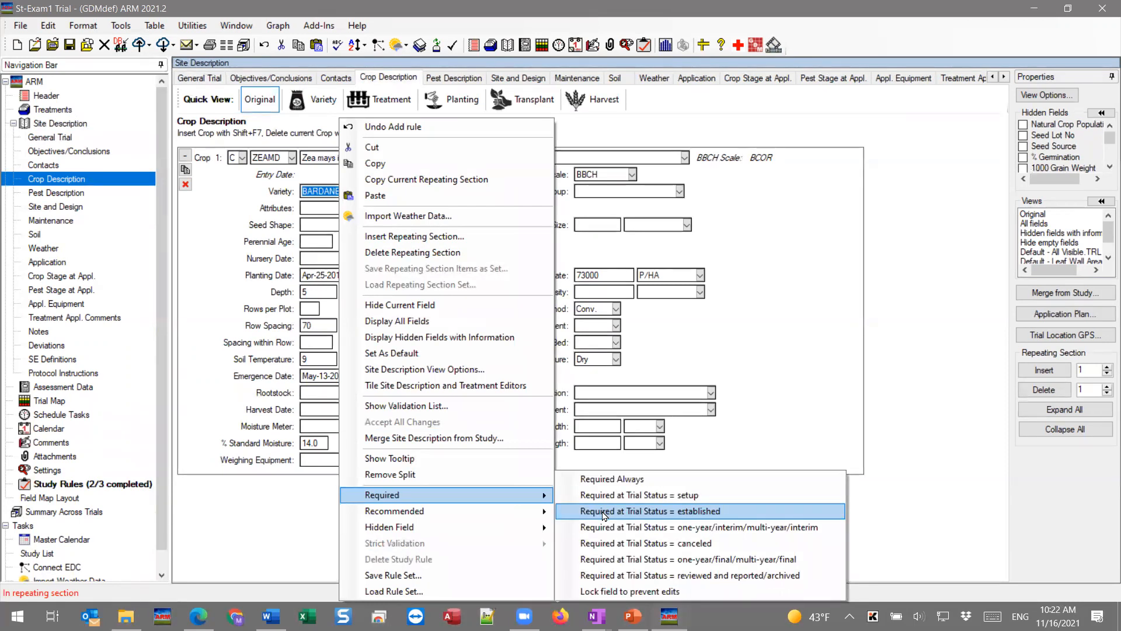
pyautogui.click(604, 512)
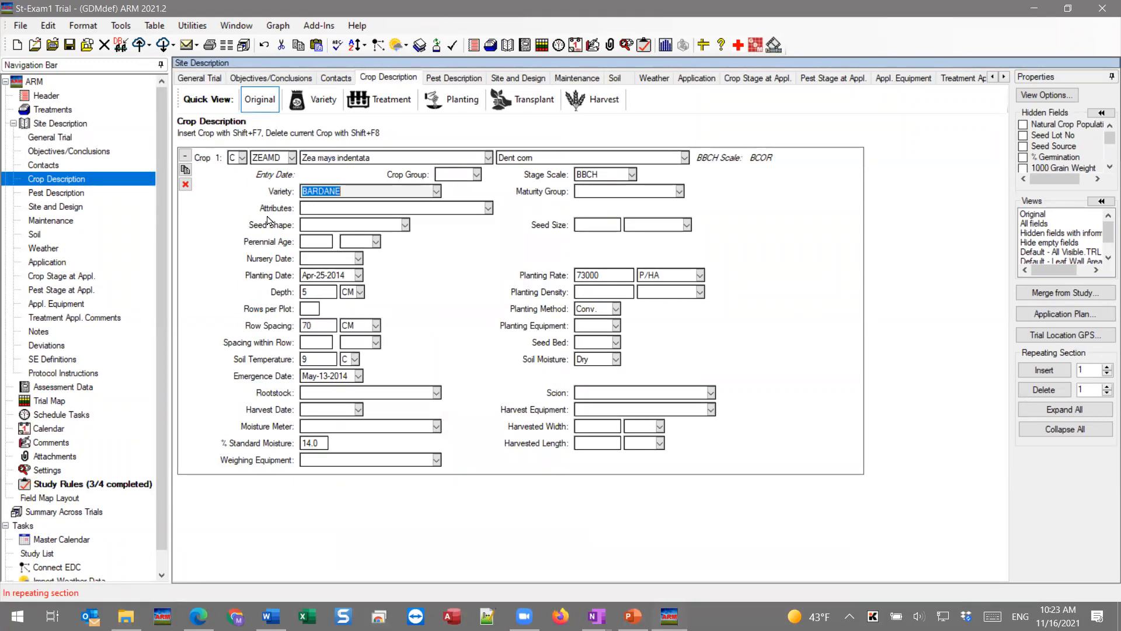
pyautogui.click(303, 192)
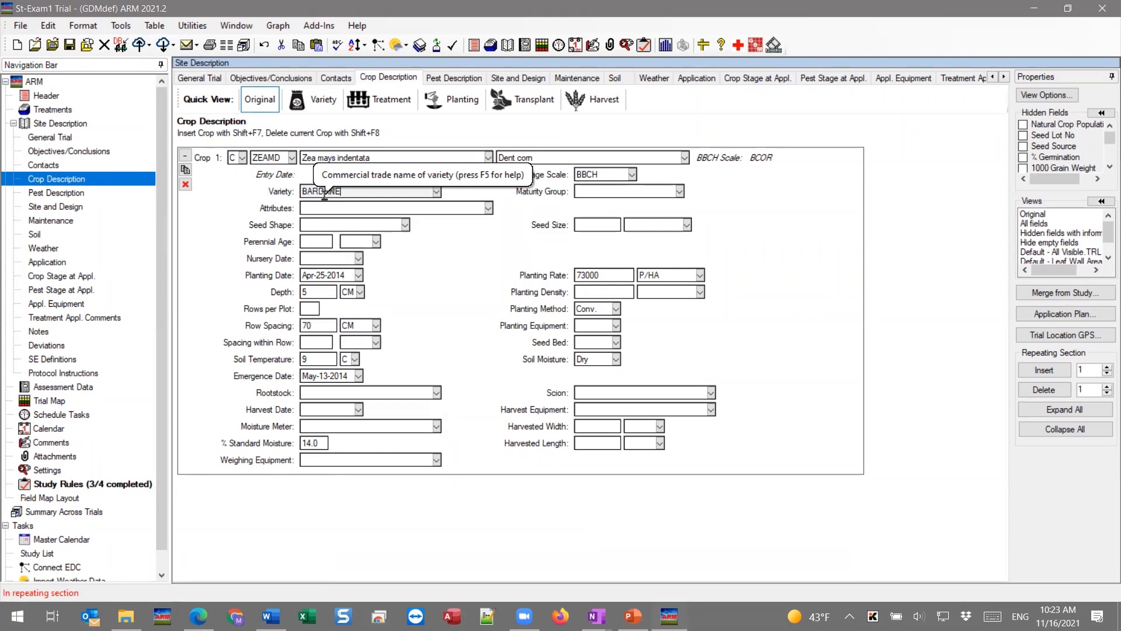
# - In the Application description, make the starting wind velocity required at Trial Status = one-year/final/multi-year/final
pyautogui.click(51, 262)
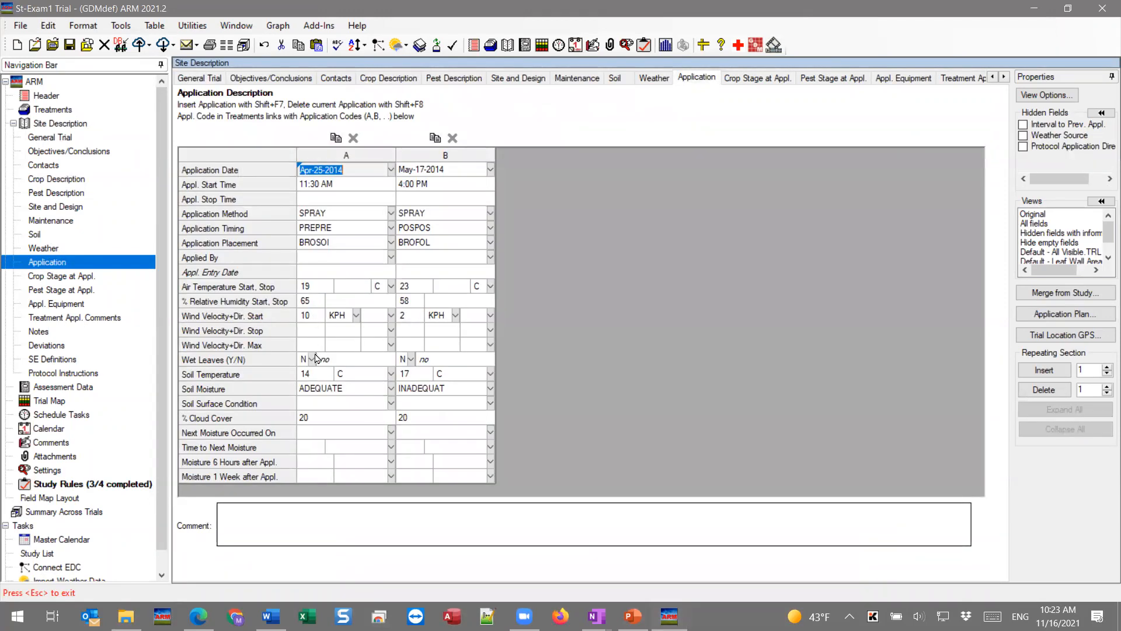
pyautogui.click(307, 316)
pyautogui.rightClick(315, 317)
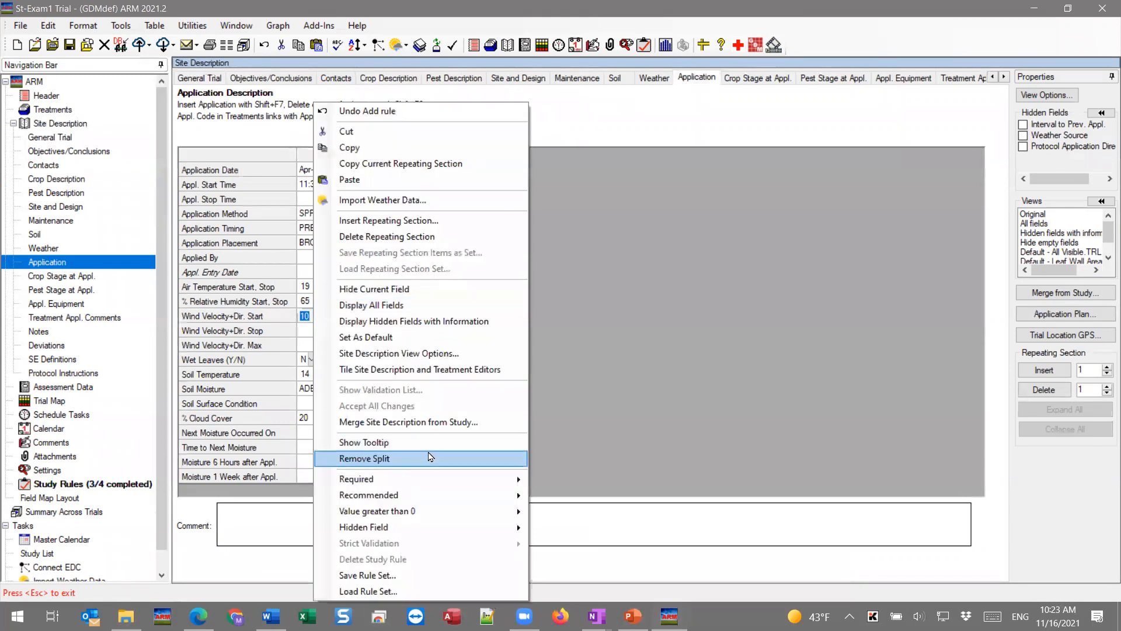
pyautogui.moveTo(420, 479)
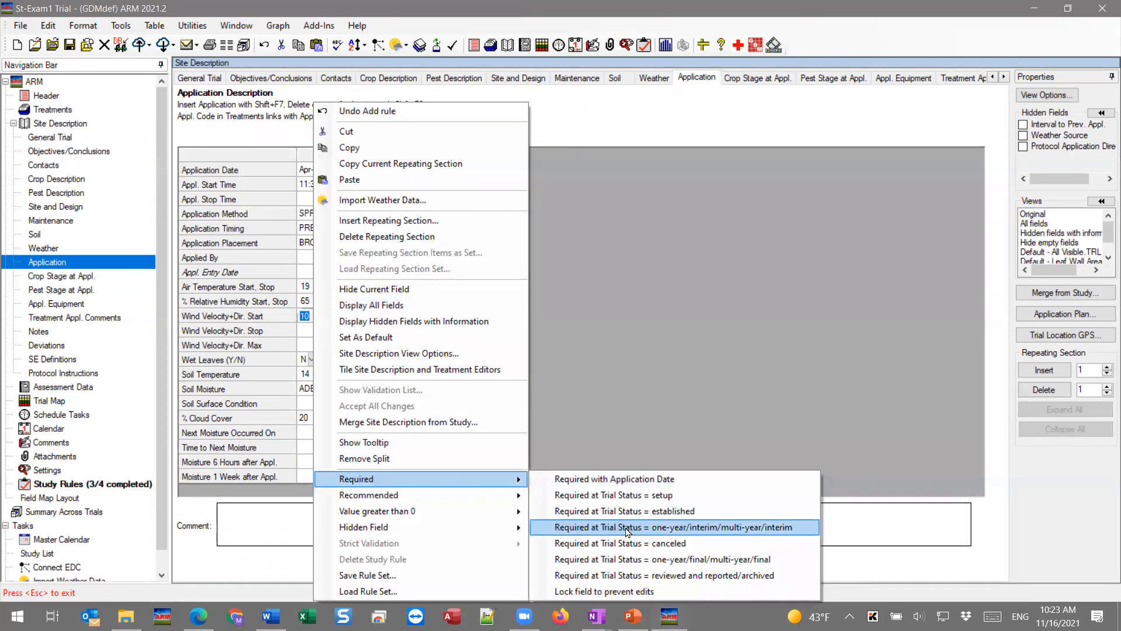
pyautogui.click(709, 559)
# - Make the starting air temperature of the application required at Trial Status = one-year/interim/multi-year/interim
pyautogui.click(310, 286)
pyautogui.rightClick(310, 286)
pyautogui.moveTo(499, 480)
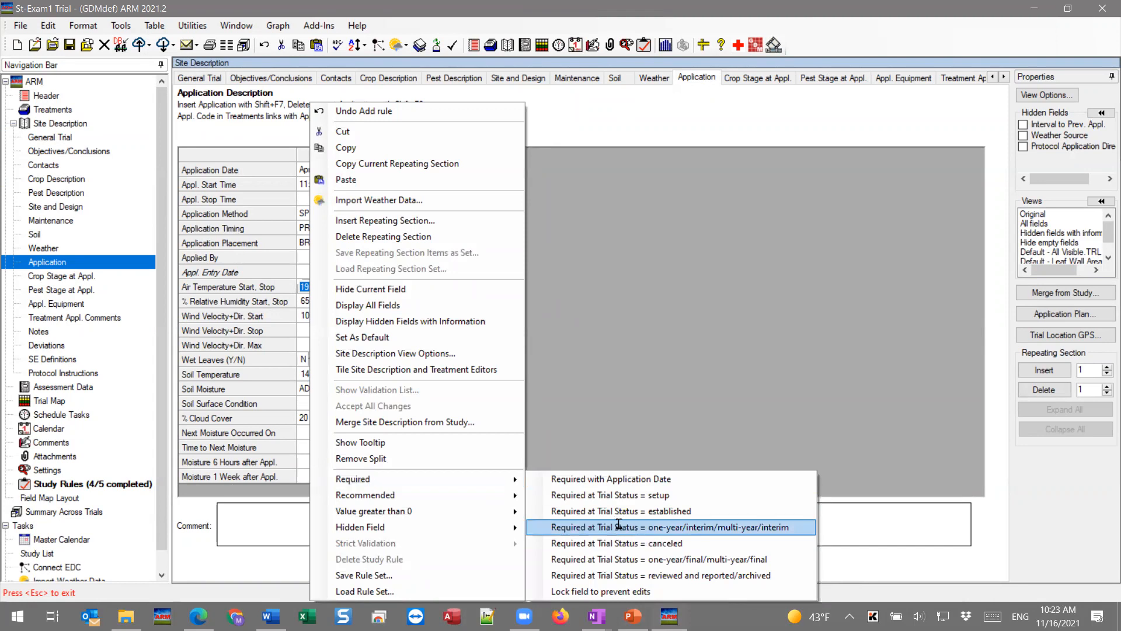
pyautogui.click(619, 527)
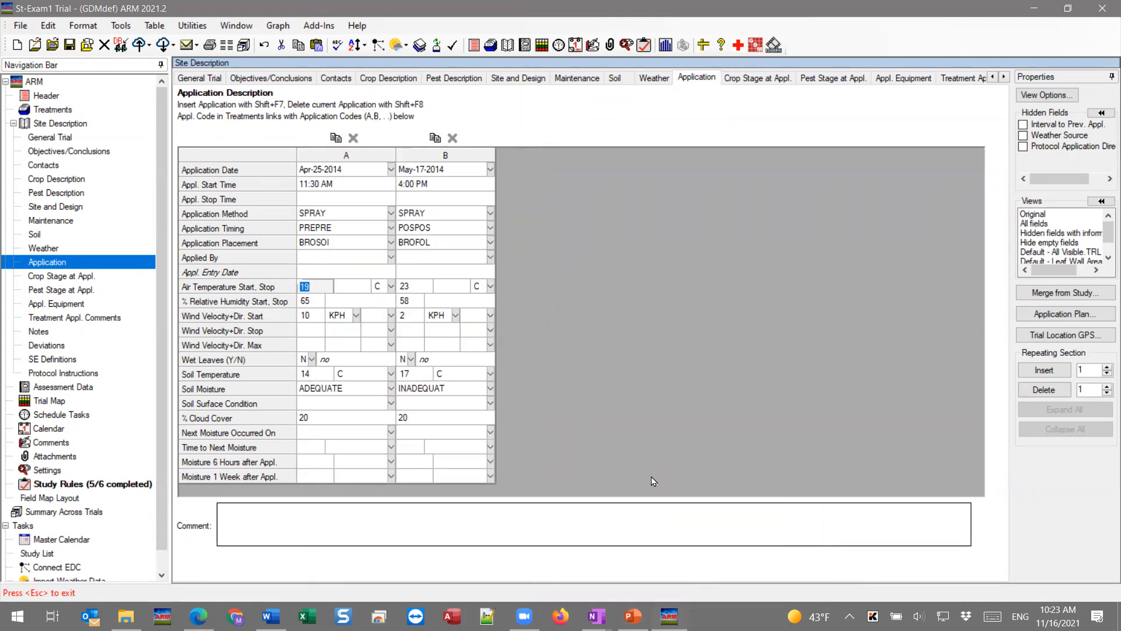
# - Save the current study rules as the rule set "Trial Summary rules - general" with the description "more information for reminder"
pyautogui.click(56, 487)
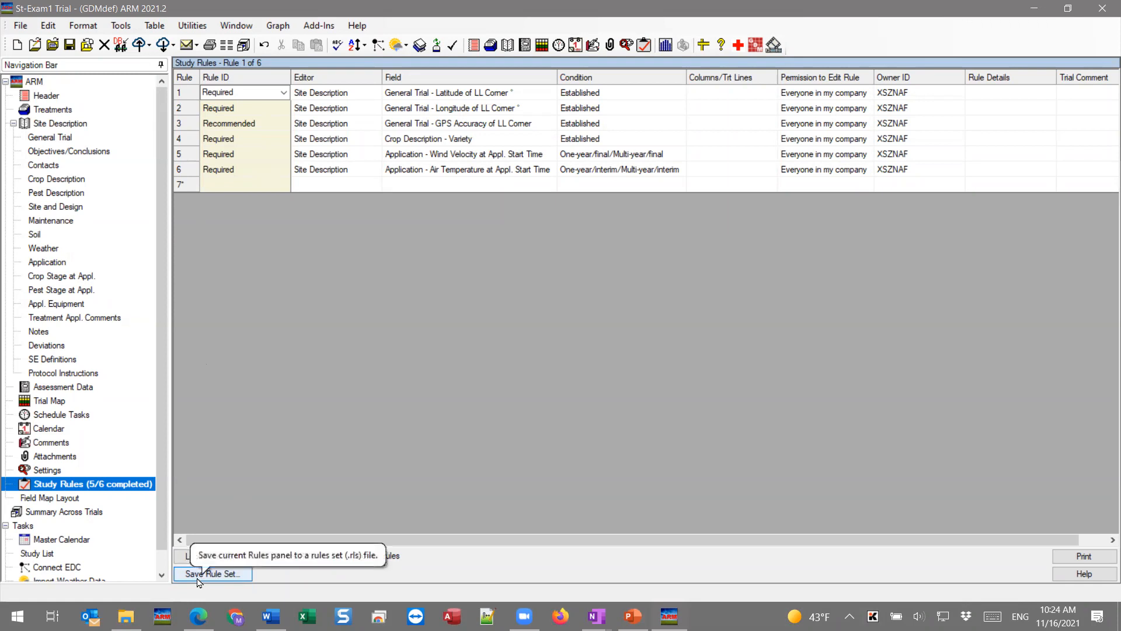
pyautogui.click(229, 574)
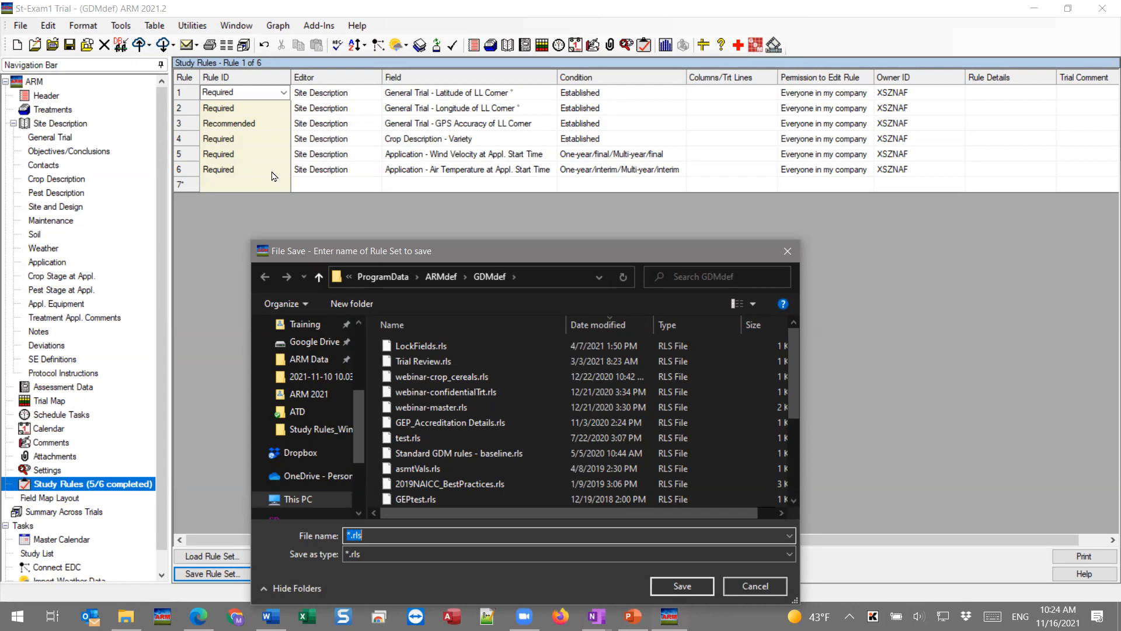
pyautogui.moveTo(267, 246); pyautogui.dragTo(267, 235)
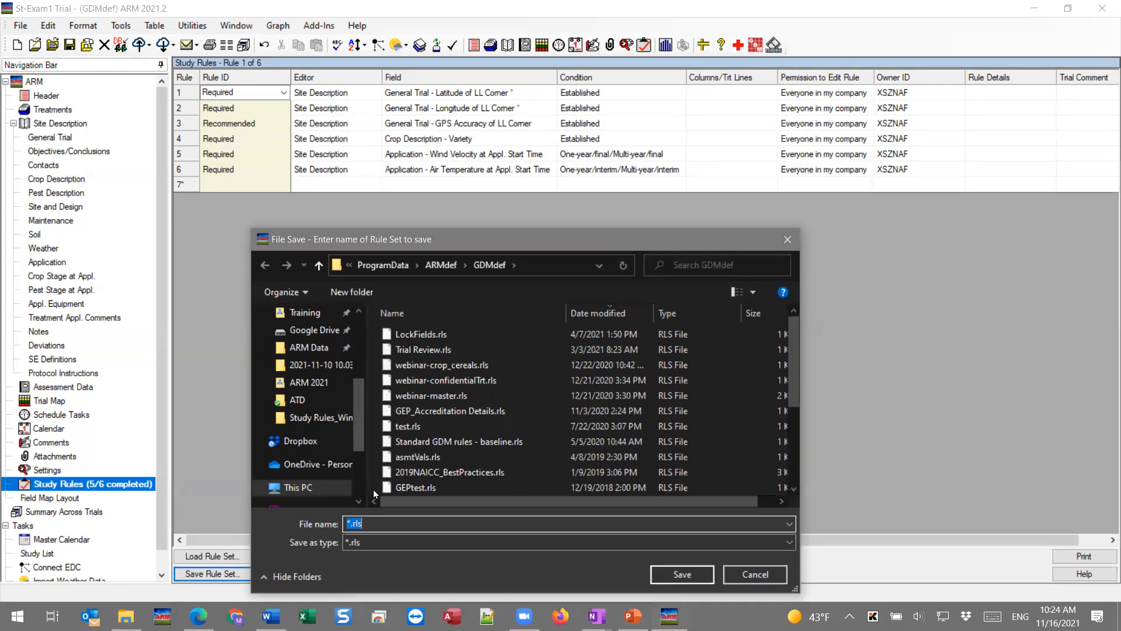
pyautogui.write('Trial Summary')
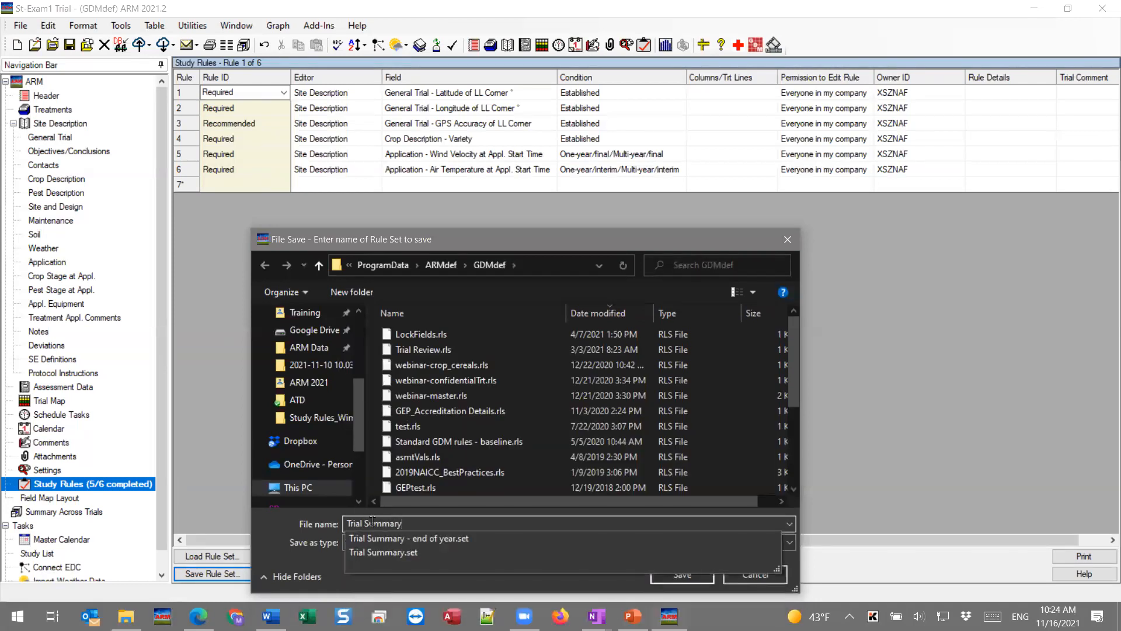
pyautogui.write(' rules')
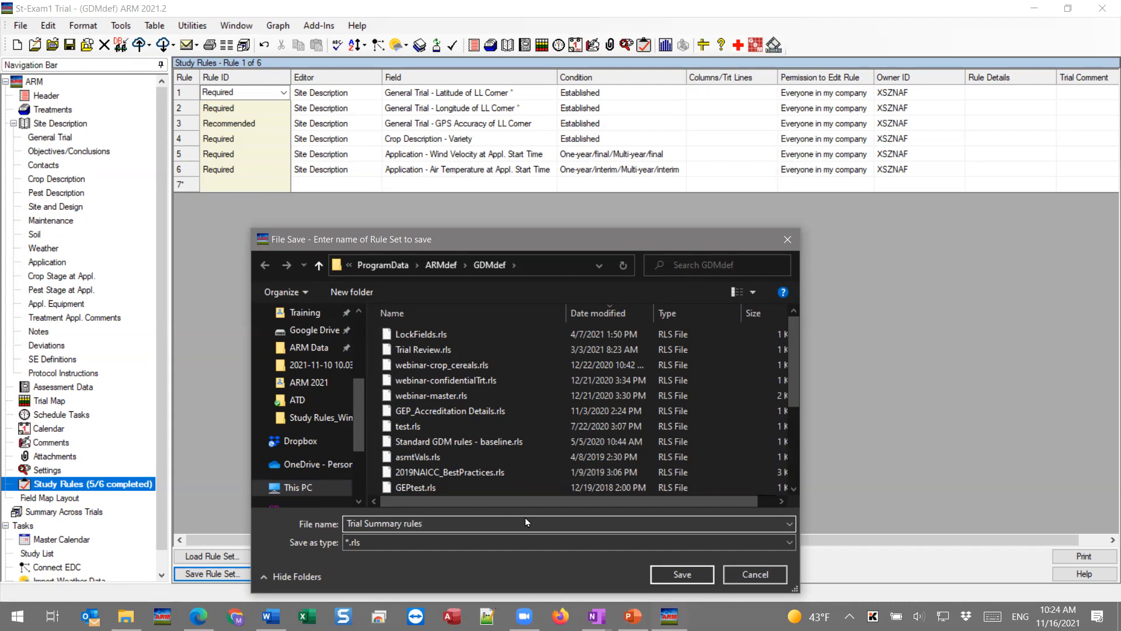
pyautogui.write('- general')
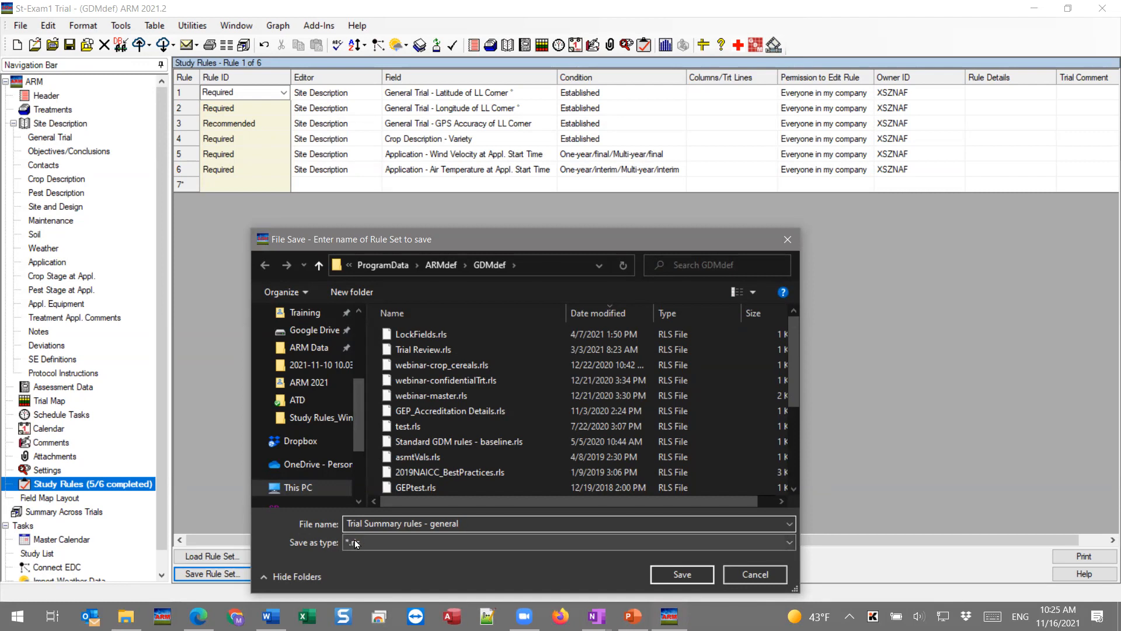
pyautogui.click(543, 264)
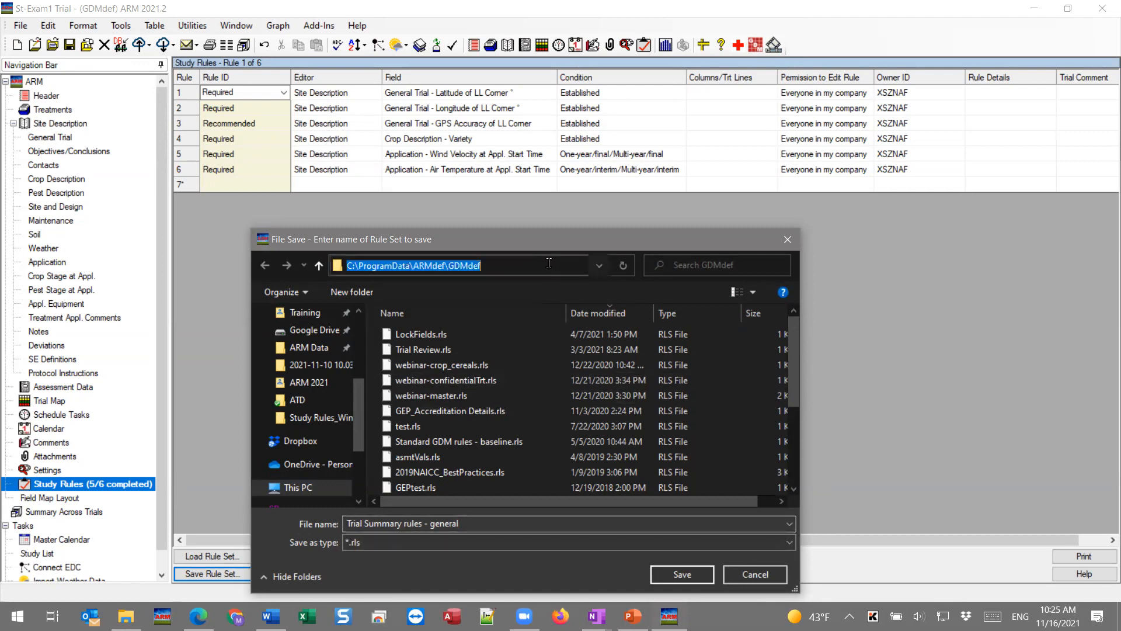
pyautogui.click(679, 573)
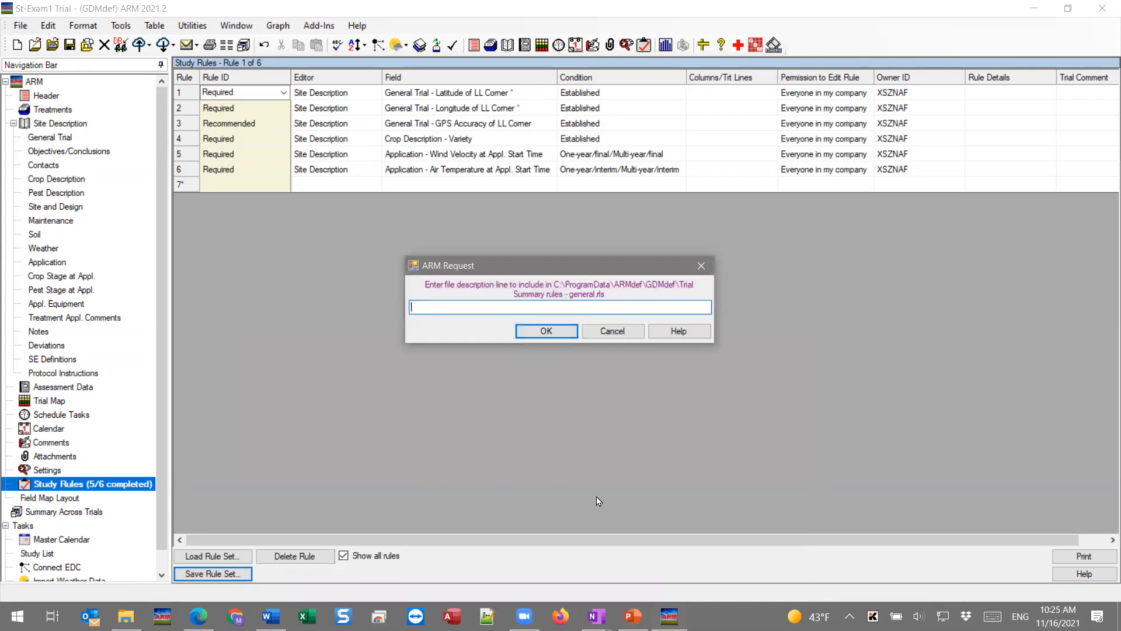
pyautogui.write('more information')
pyautogui.write('for reminder')
pyautogui.click(547, 330)
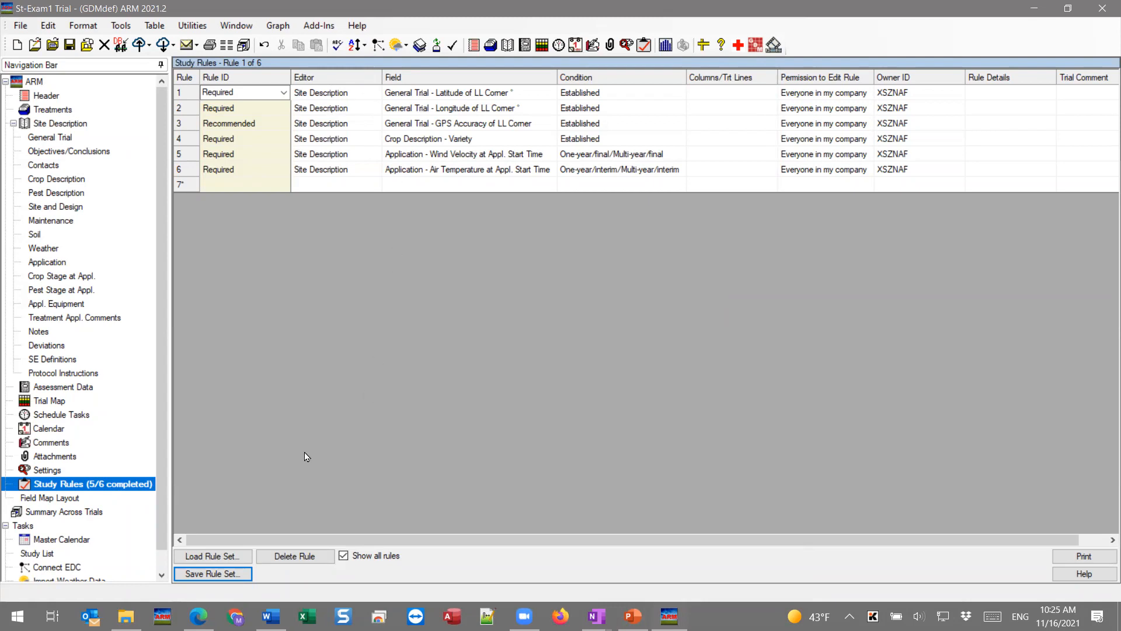
# - Close the St-Exam1 trial without saving its changes and open the ST-Exam2 trial from the study list
pyautogui.click(104, 46)
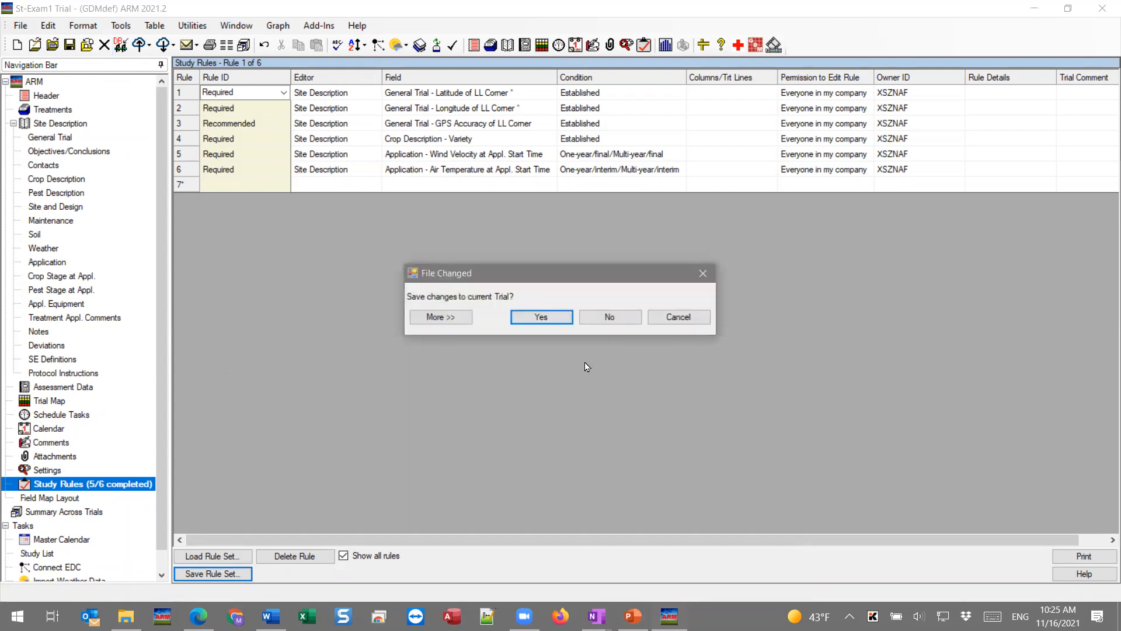
pyautogui.click(610, 316)
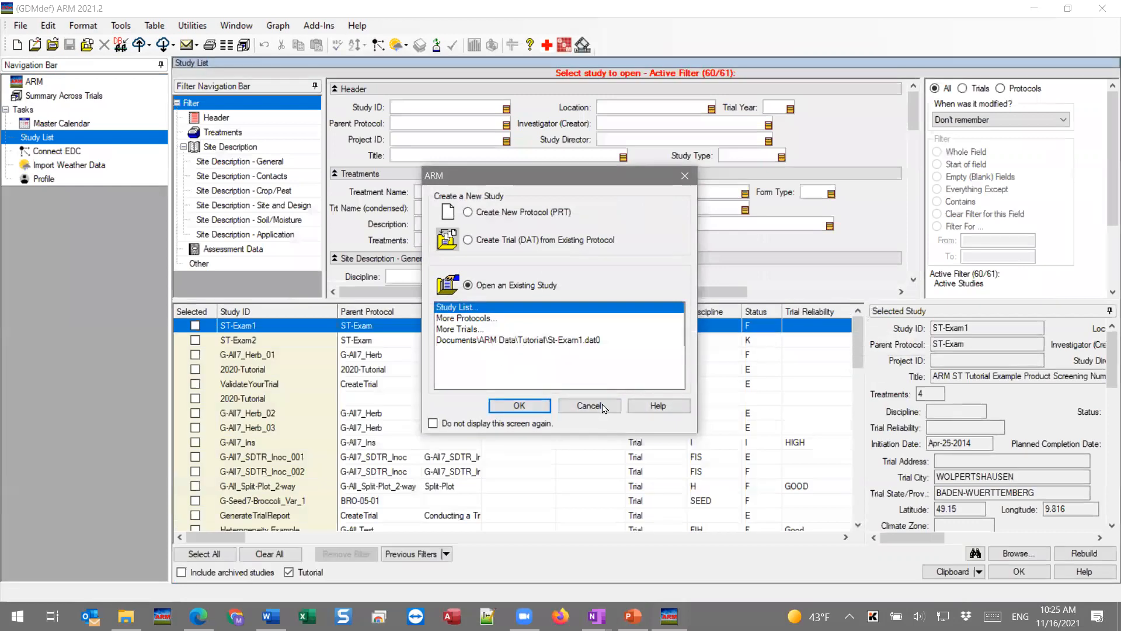
pyautogui.click(590, 405)
pyautogui.click(238, 341)
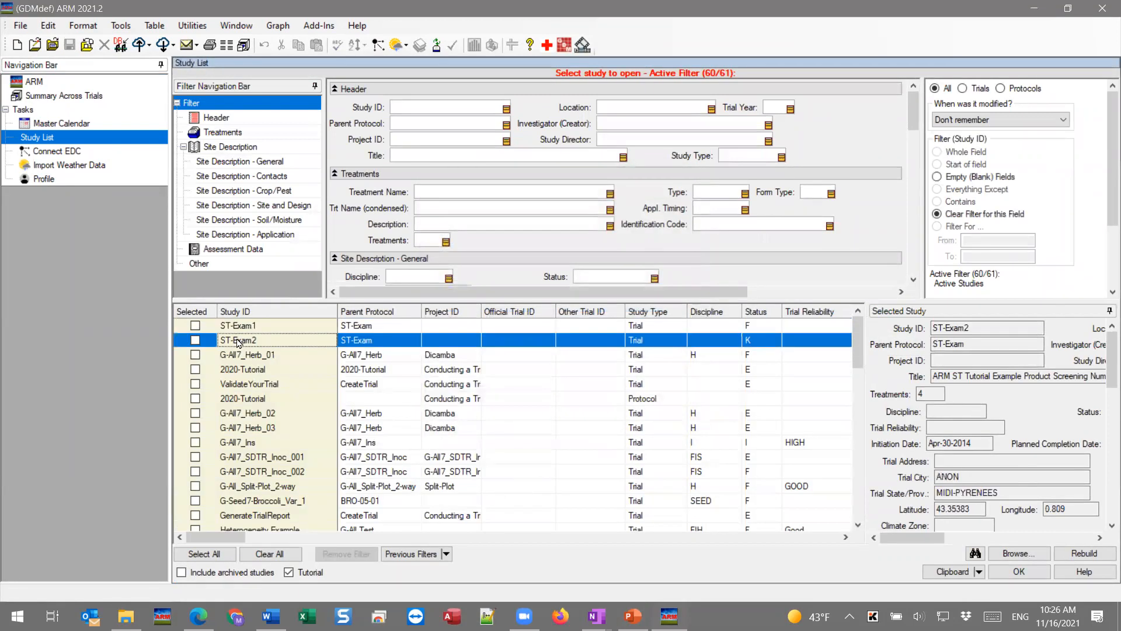
pyautogui.doubleClick(258, 346)
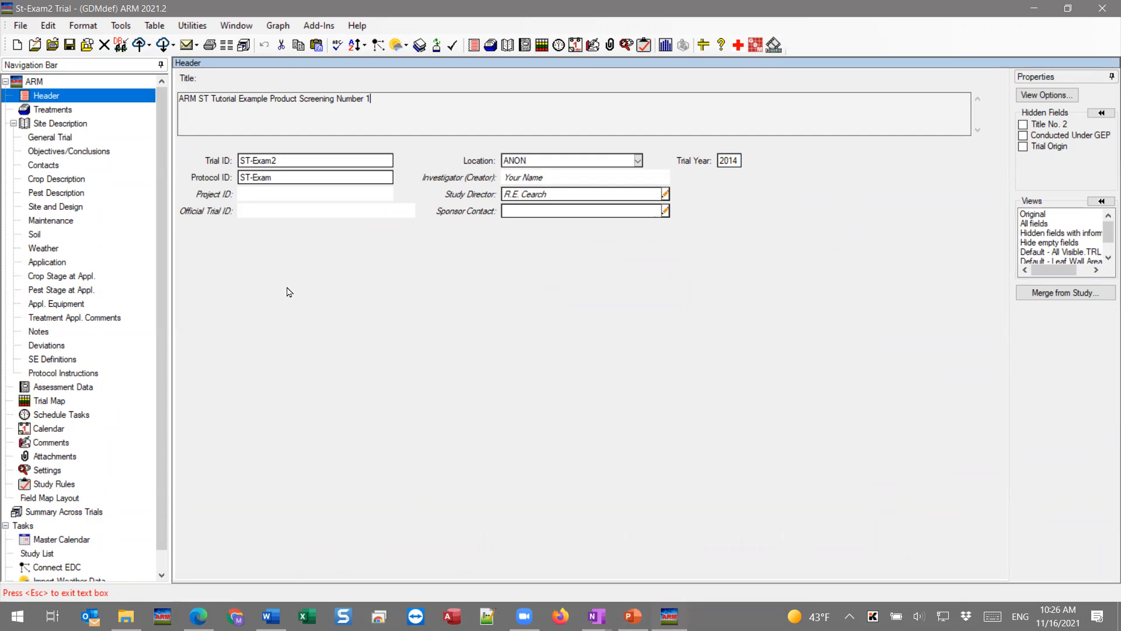
# - Load the rule set "Trial Summary rules - general.rls" into the study rules of this trial
pyautogui.click(62, 482)
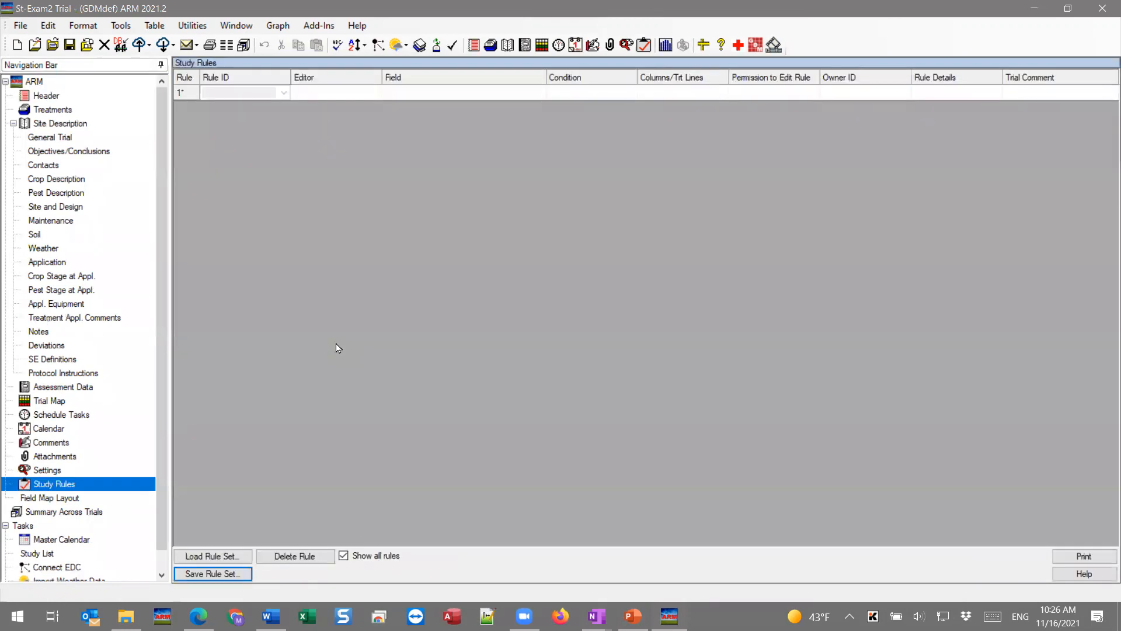
pyautogui.click(228, 558)
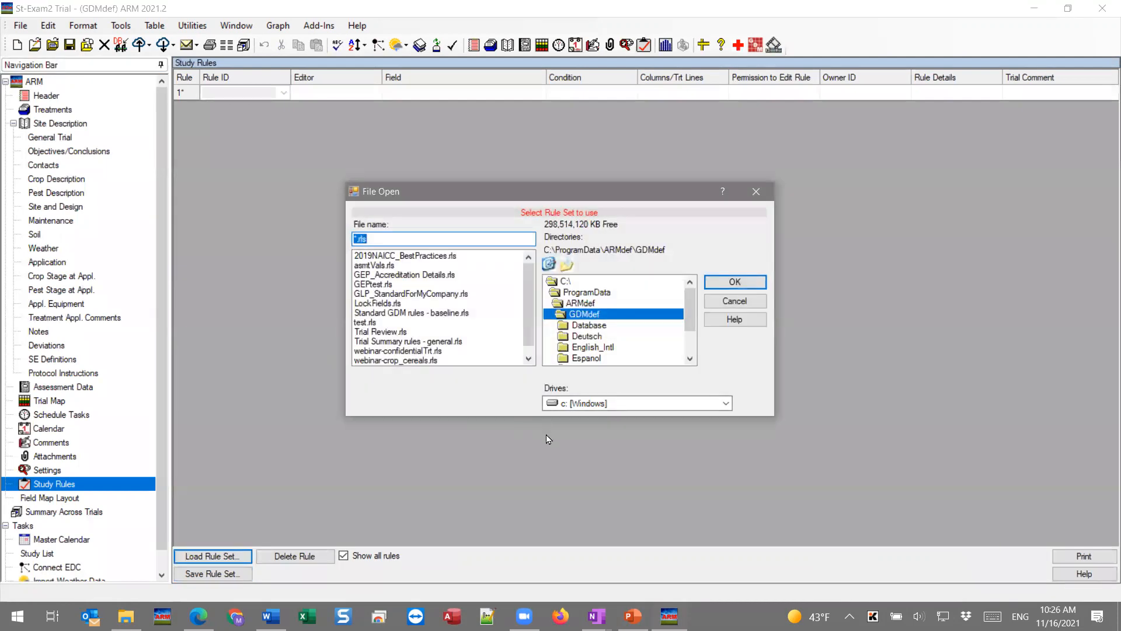
pyautogui.click(421, 342)
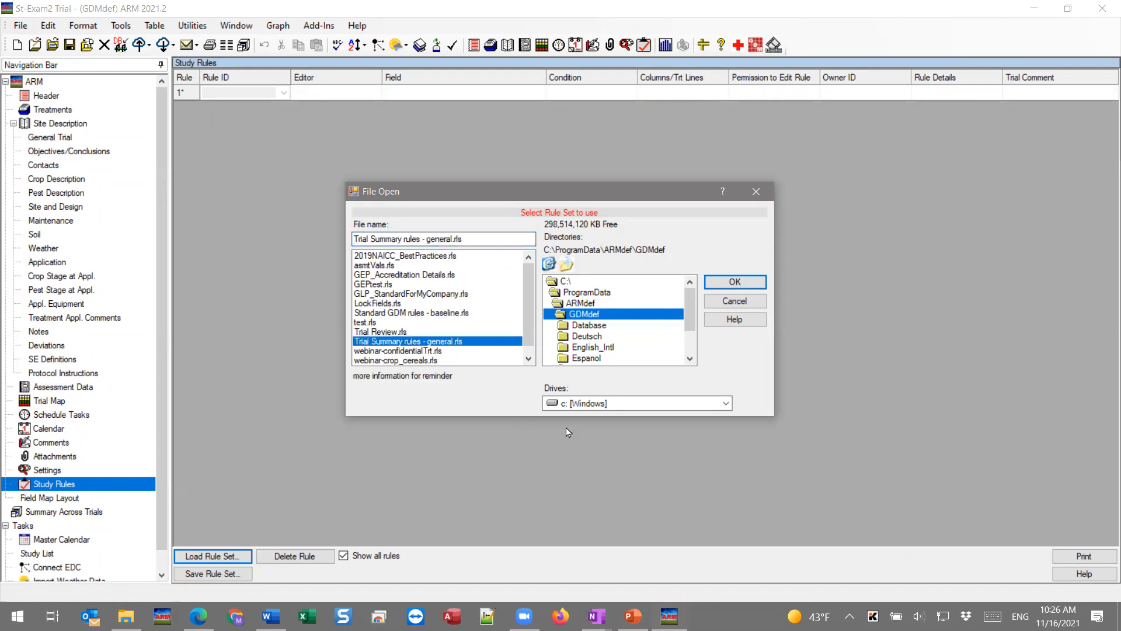
pyautogui.click(751, 283)
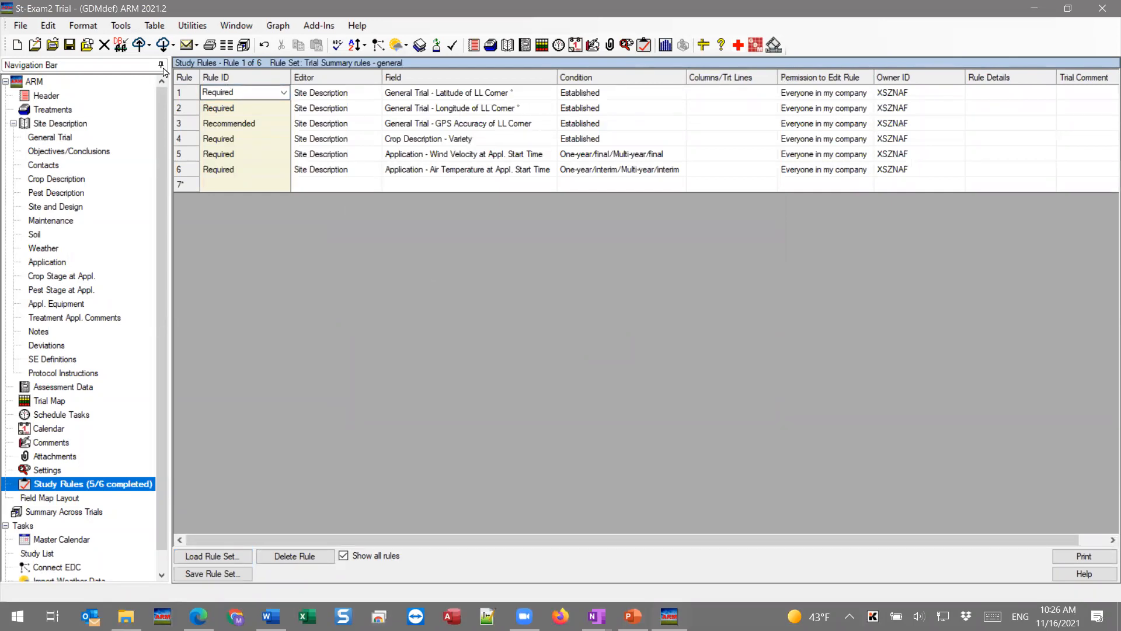
# - Validate the trial with error logging, compare the validation messages with the study rules, and close the message list
pyautogui.click(123, 27)
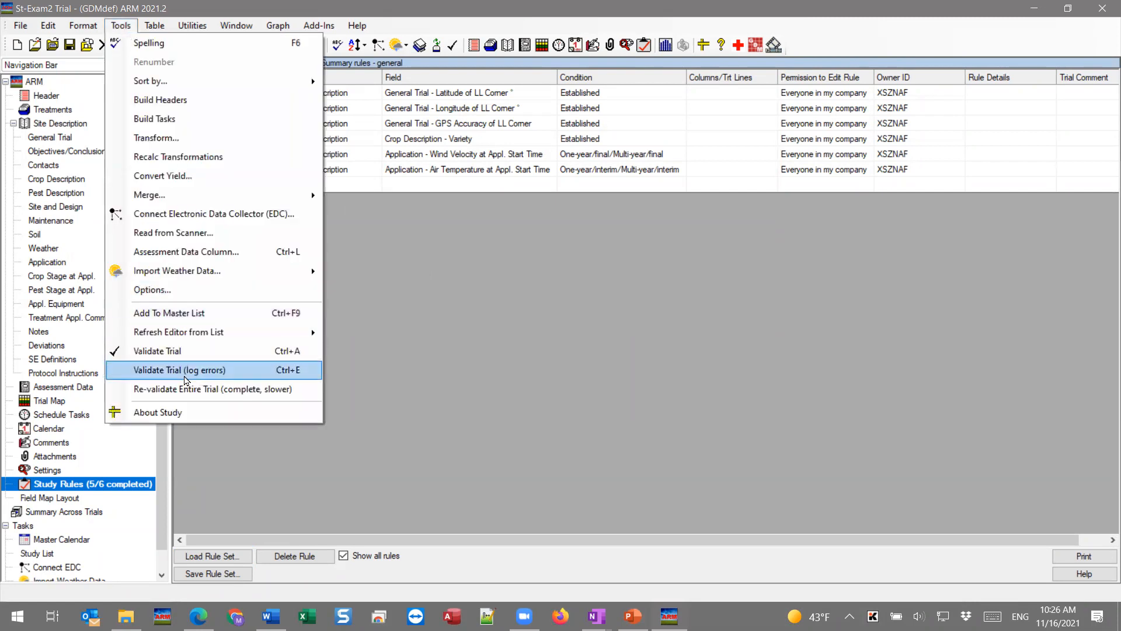
pyautogui.click(185, 378)
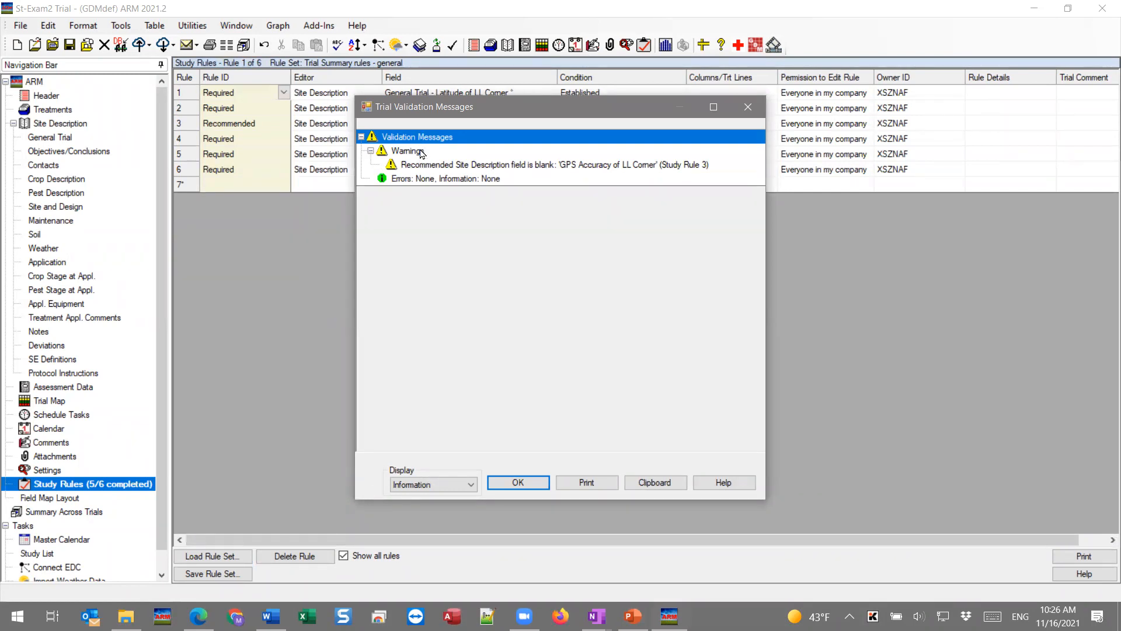
pyautogui.moveTo(437, 111); pyautogui.dragTo(431, 205)
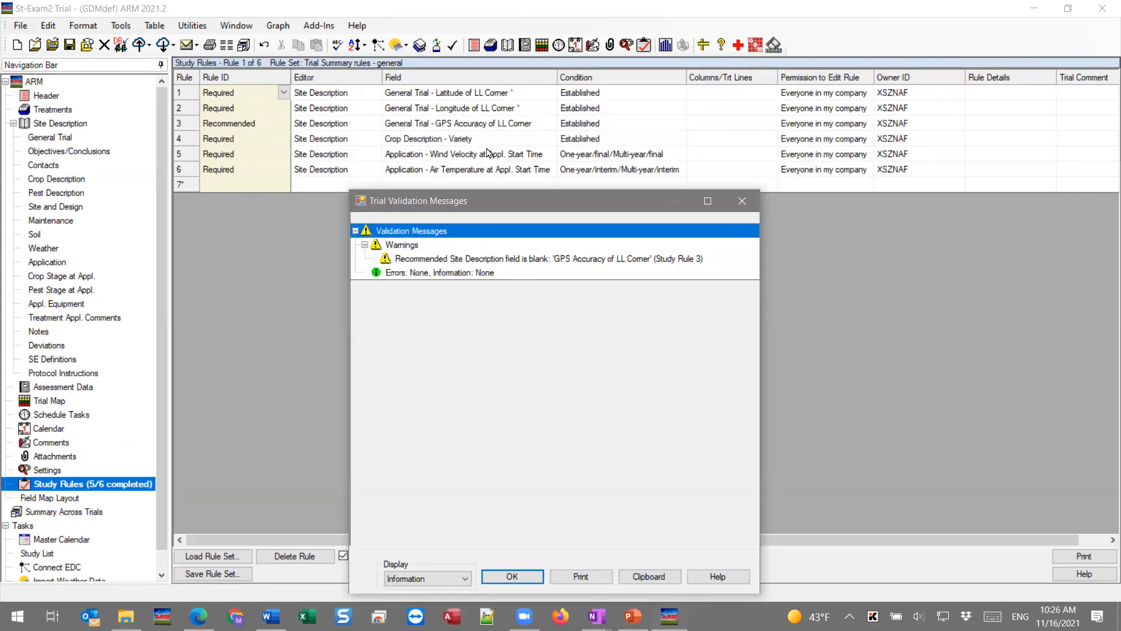
pyautogui.click(435, 259)
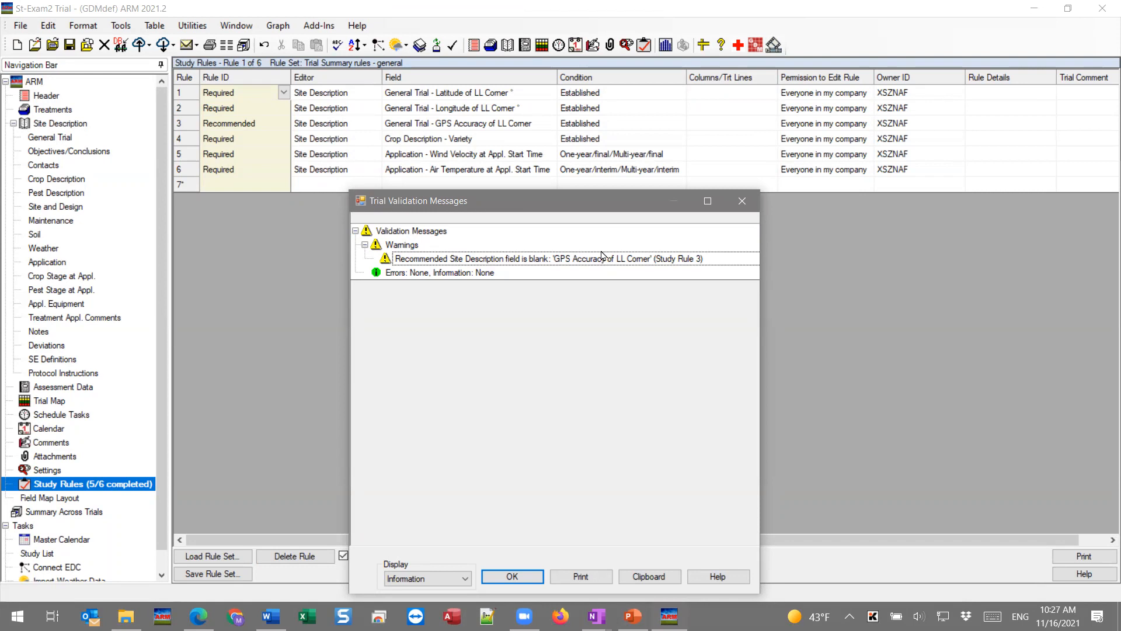
pyautogui.moveTo(564, 211); pyautogui.dragTo(664, 90)
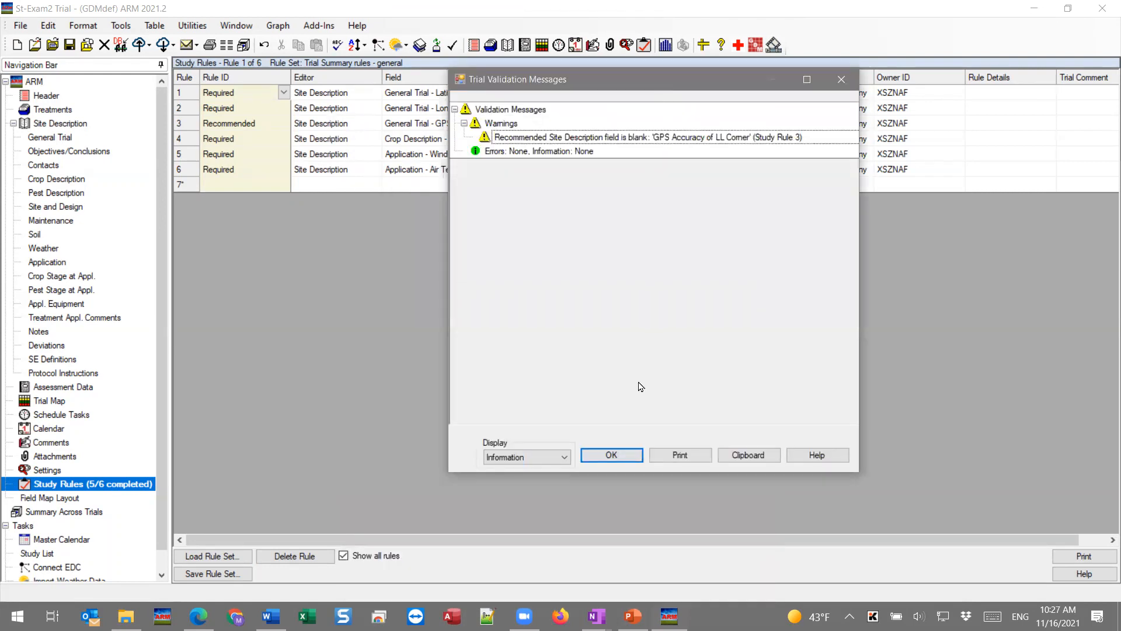
pyautogui.click(610, 455)
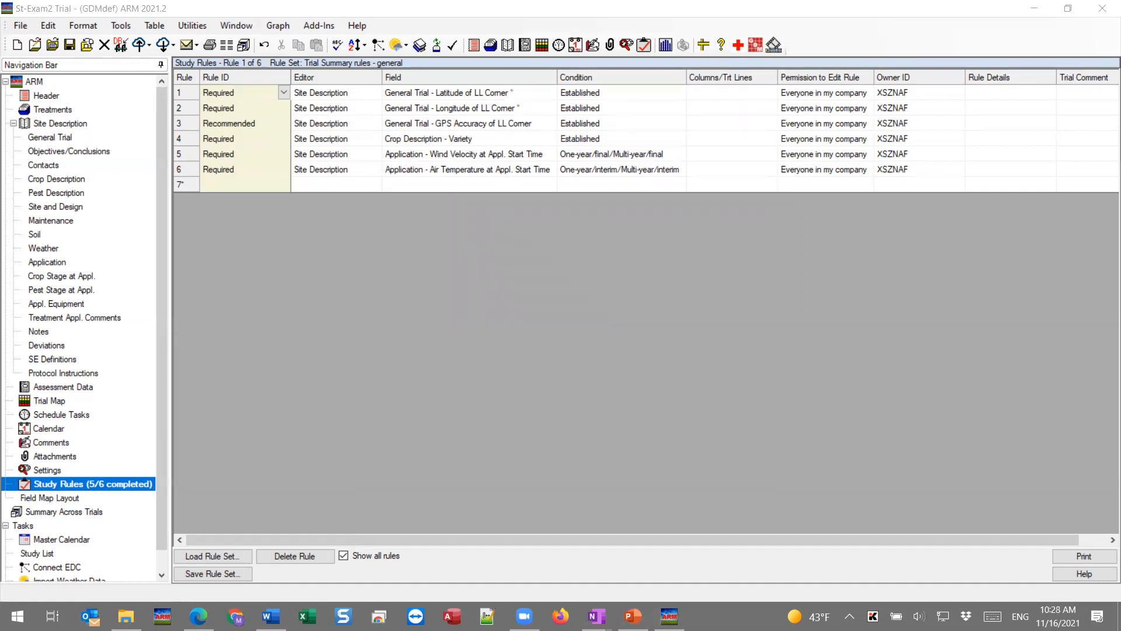
# - Add a seventh study rule with the rule ID Required and Site Description as its editor
pyautogui.click(266, 185)
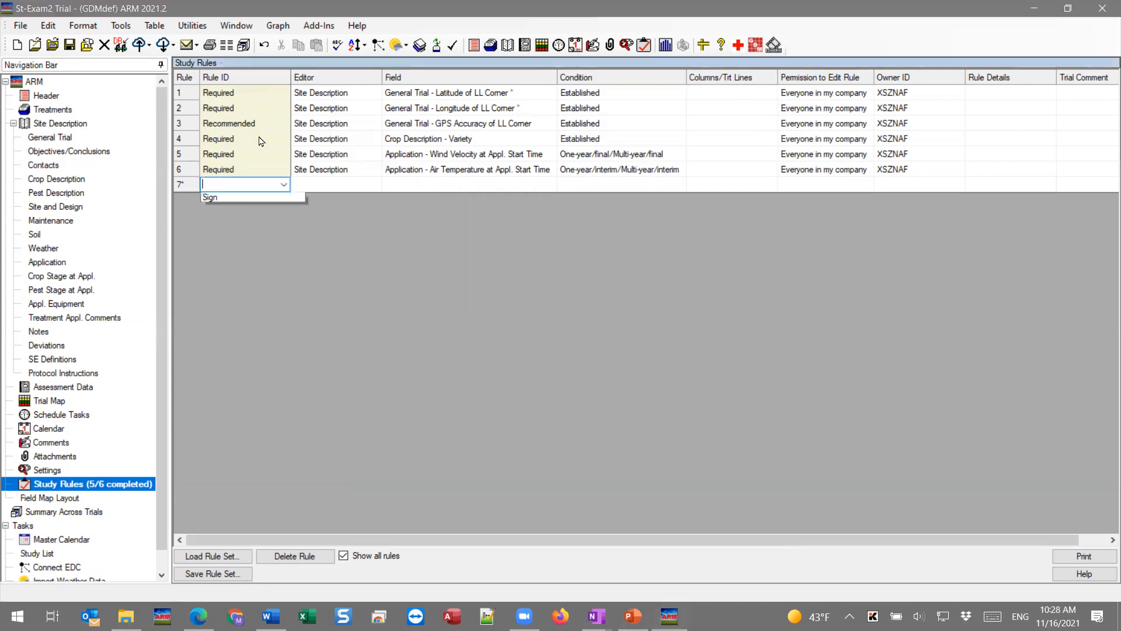
pyautogui.click(488, 128)
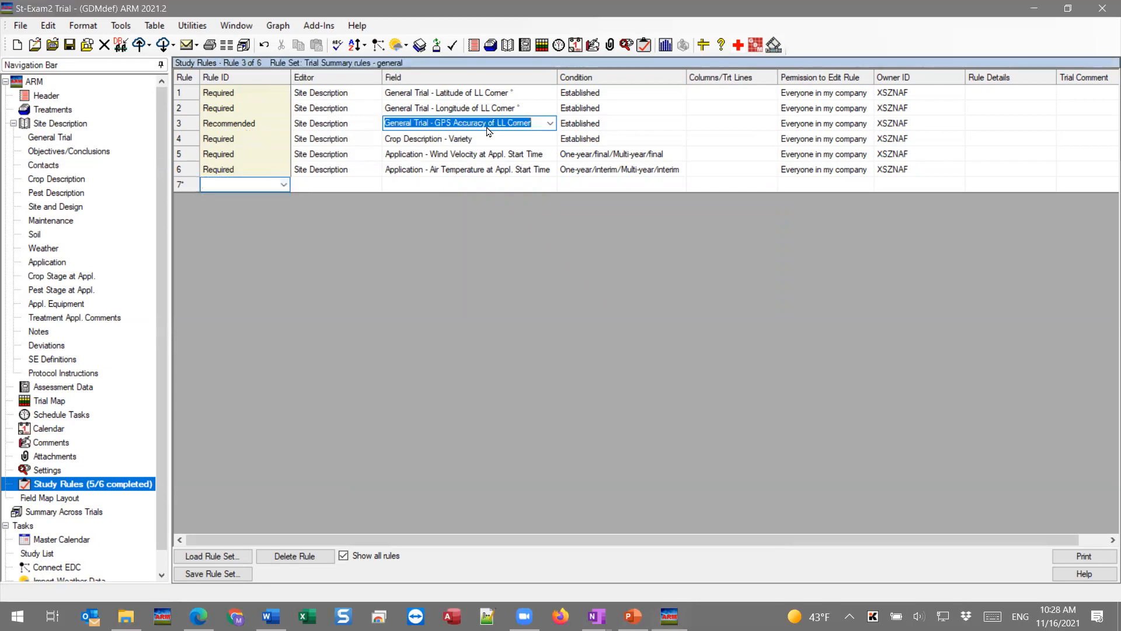
pyautogui.click(488, 129)
pyautogui.click(496, 126)
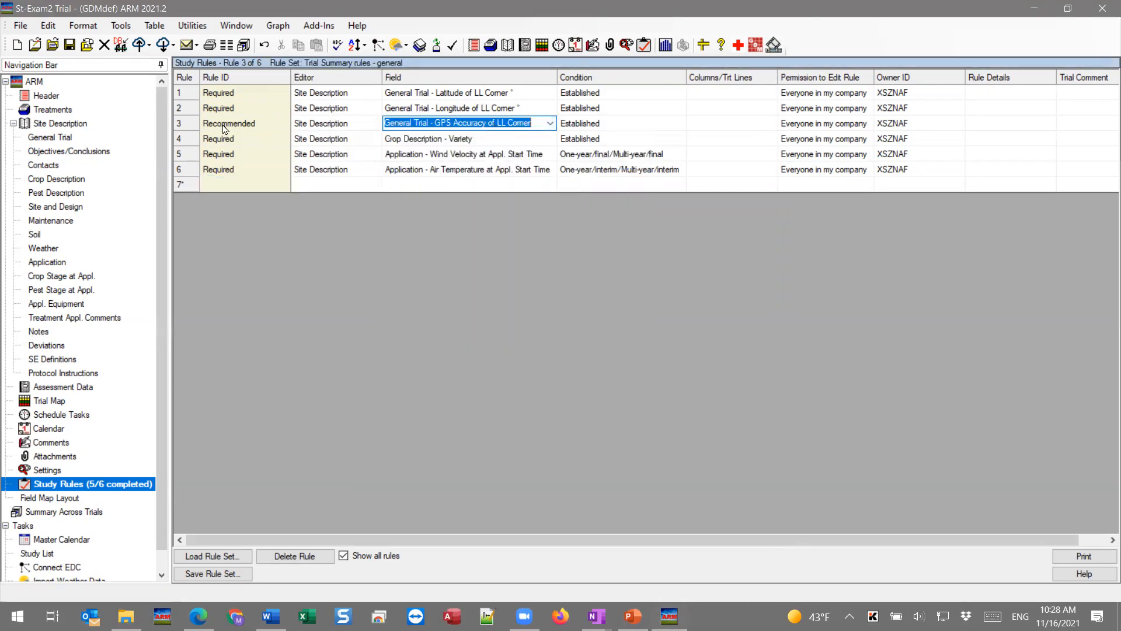
pyautogui.click(244, 184)
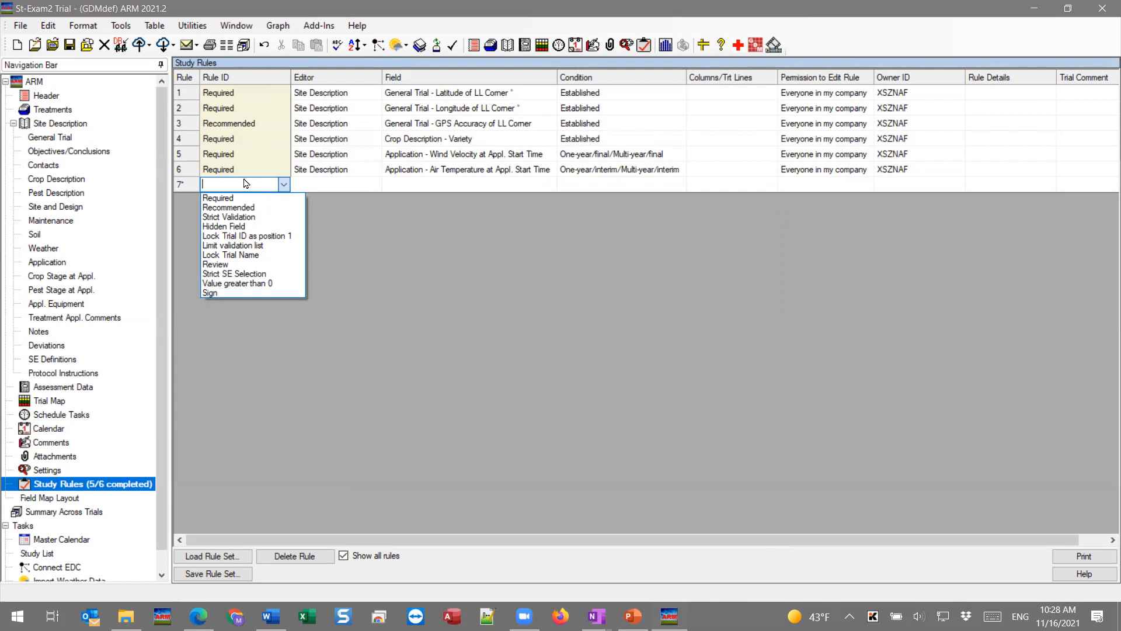
pyautogui.click(228, 199)
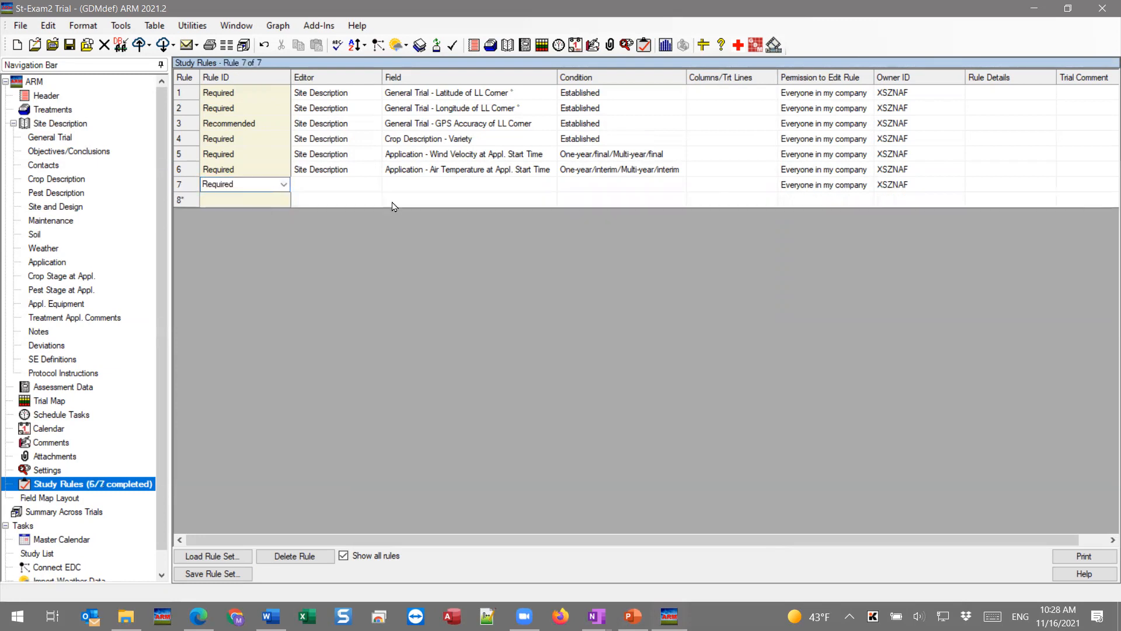
pyautogui.click(336, 190)
pyautogui.click(338, 216)
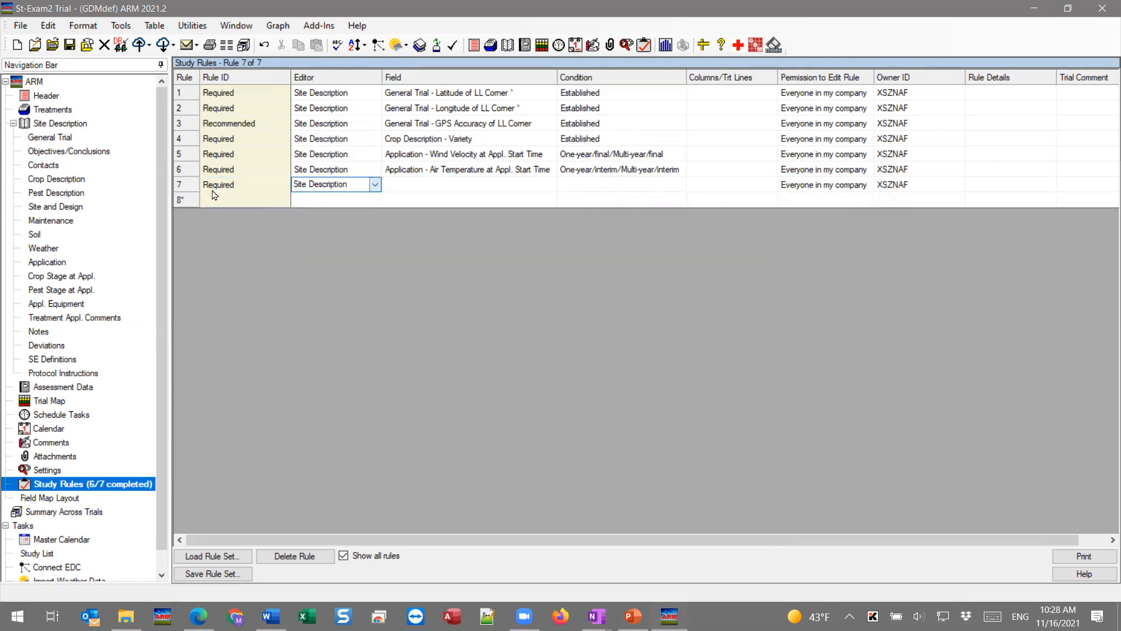
# - Apply rule 7 to the field General Trial - GPS Accuracy of LL Corner with the condition One-year/final/Multi-year/final
pyautogui.click(448, 186)
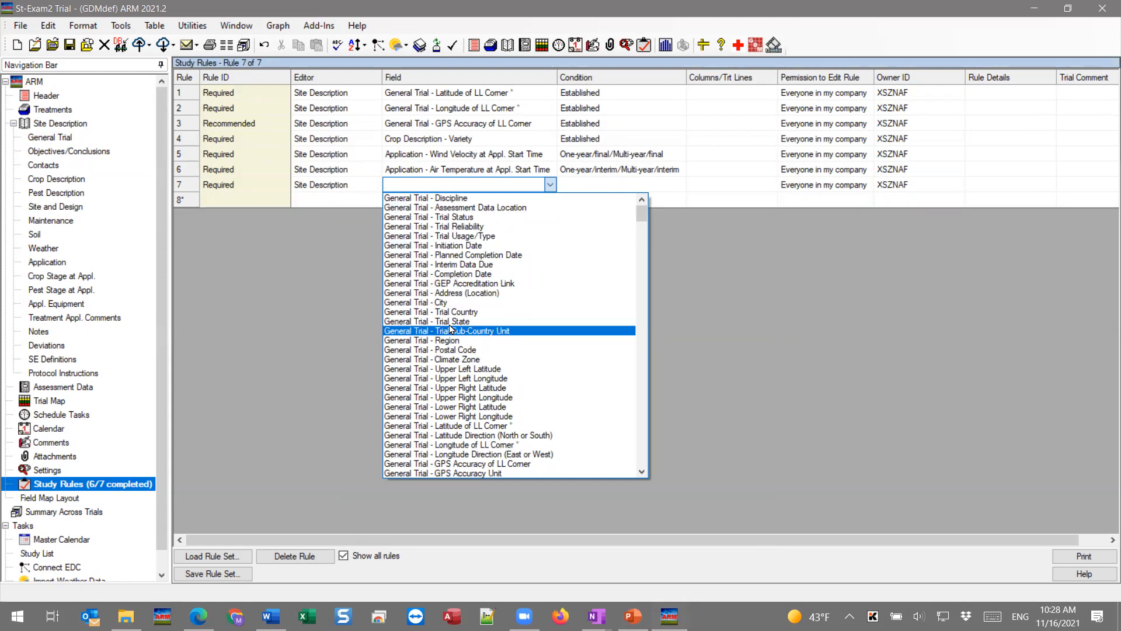
pyautogui.scroll(-10, 450, 327)
pyautogui.scroll(-7, 450, 329)
pyautogui.scroll(16, 449, 328)
pyautogui.scroll(3, 451, 328)
pyautogui.scroll(-3, 450, 339)
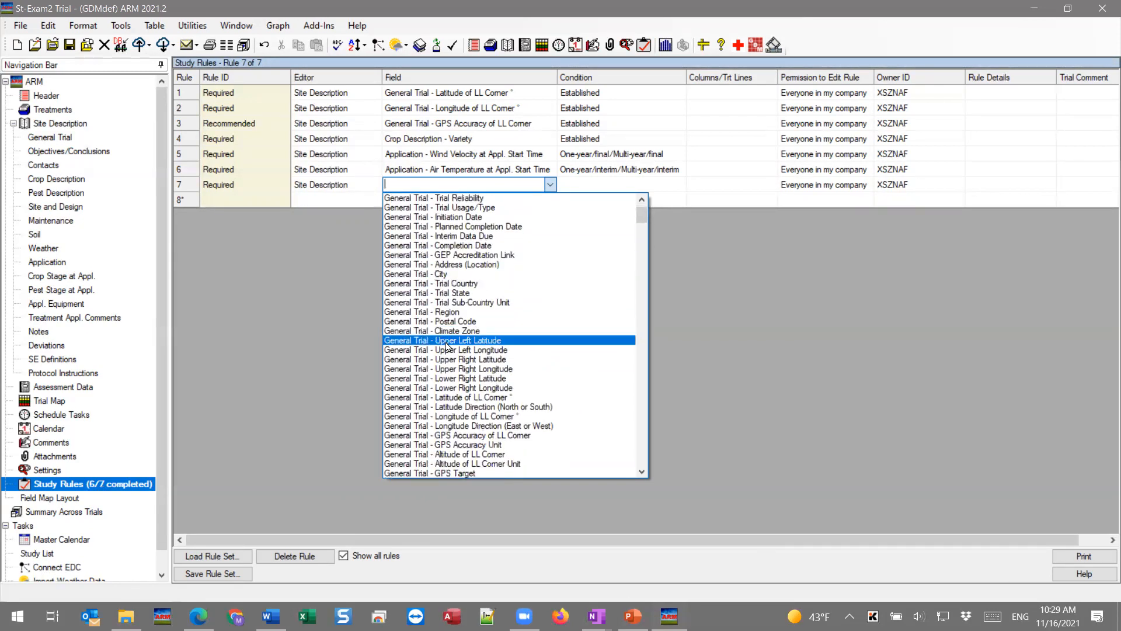
pyautogui.scroll(-1, 447, 353)
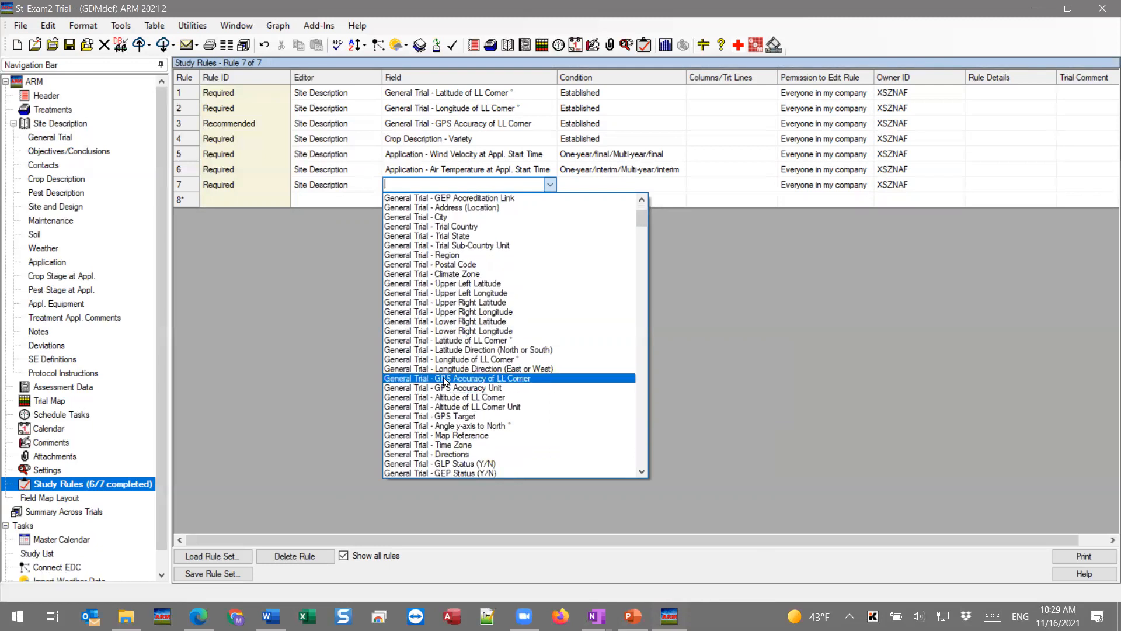
pyautogui.click(444, 381)
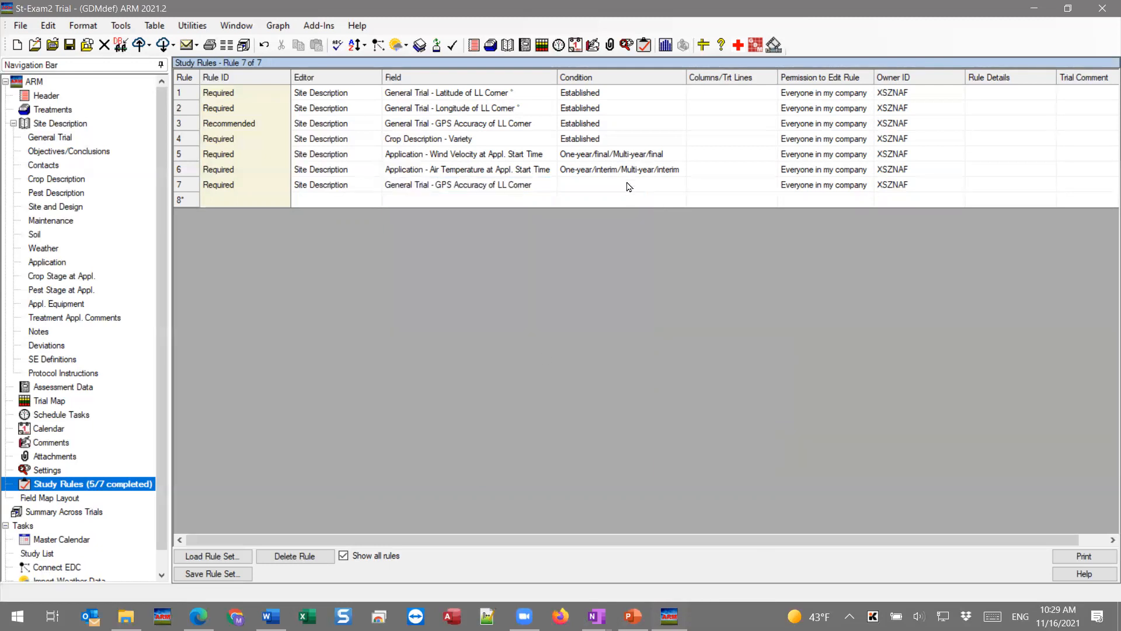
pyautogui.click(628, 186)
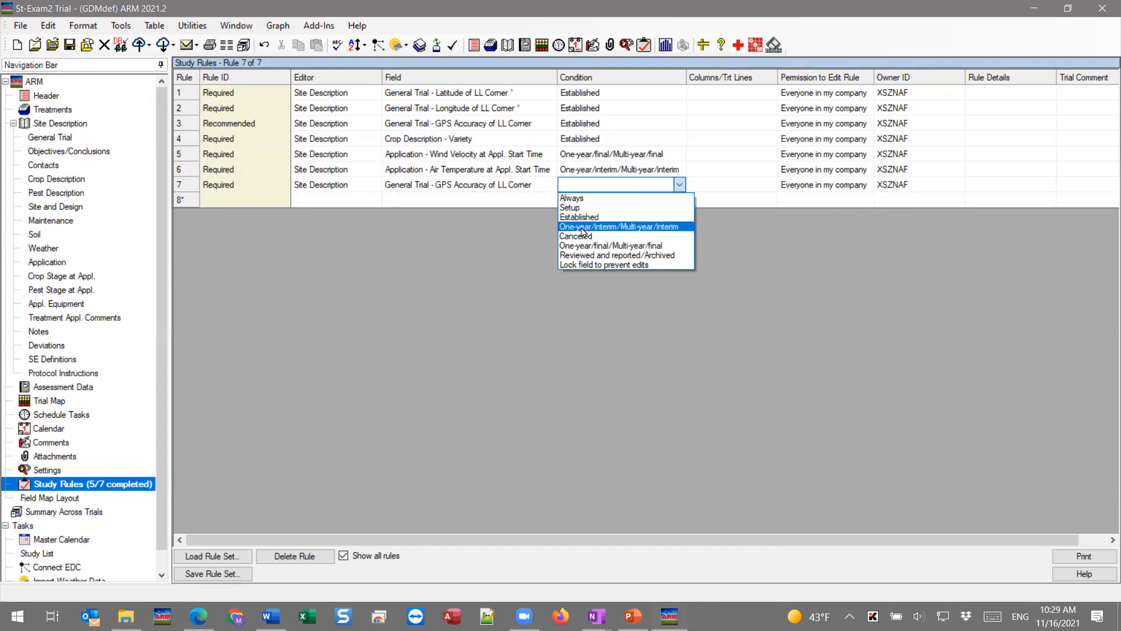
pyautogui.click(582, 246)
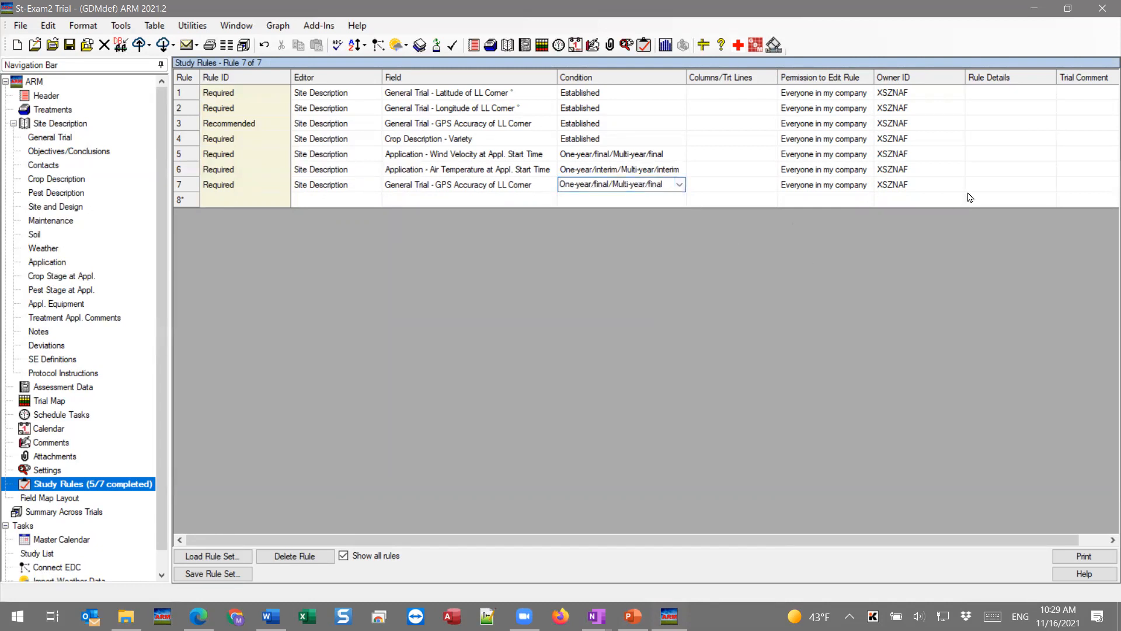
# - Compare rules 3 and 7 with the General Trial fields, validate the trial with error logging, and close the message list
pyautogui.click(1034, 185)
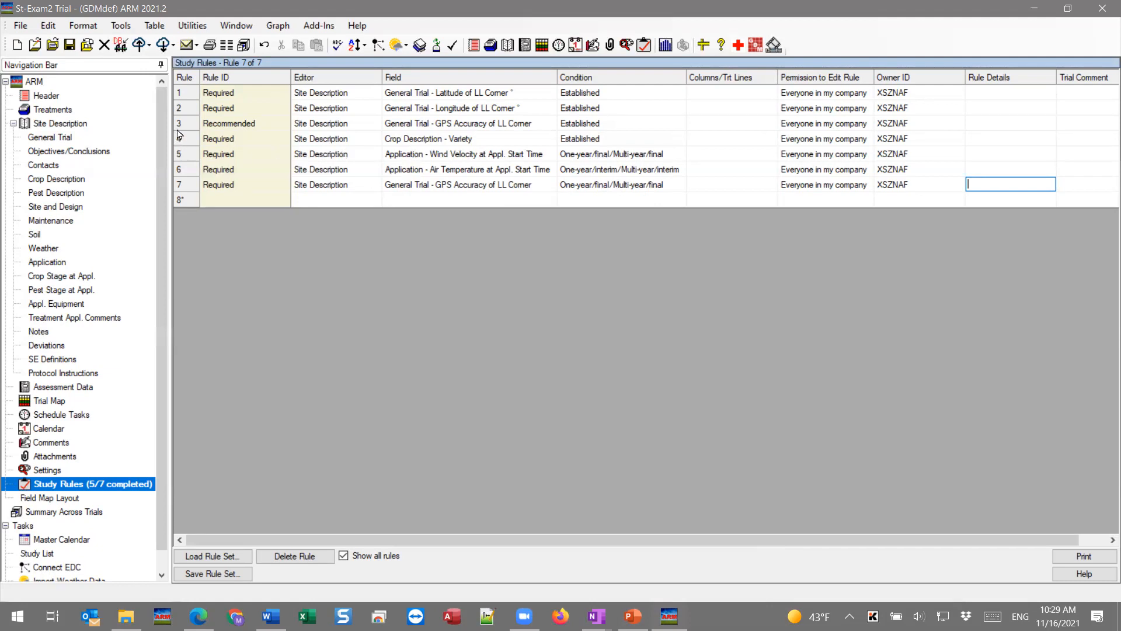
pyautogui.click(194, 124)
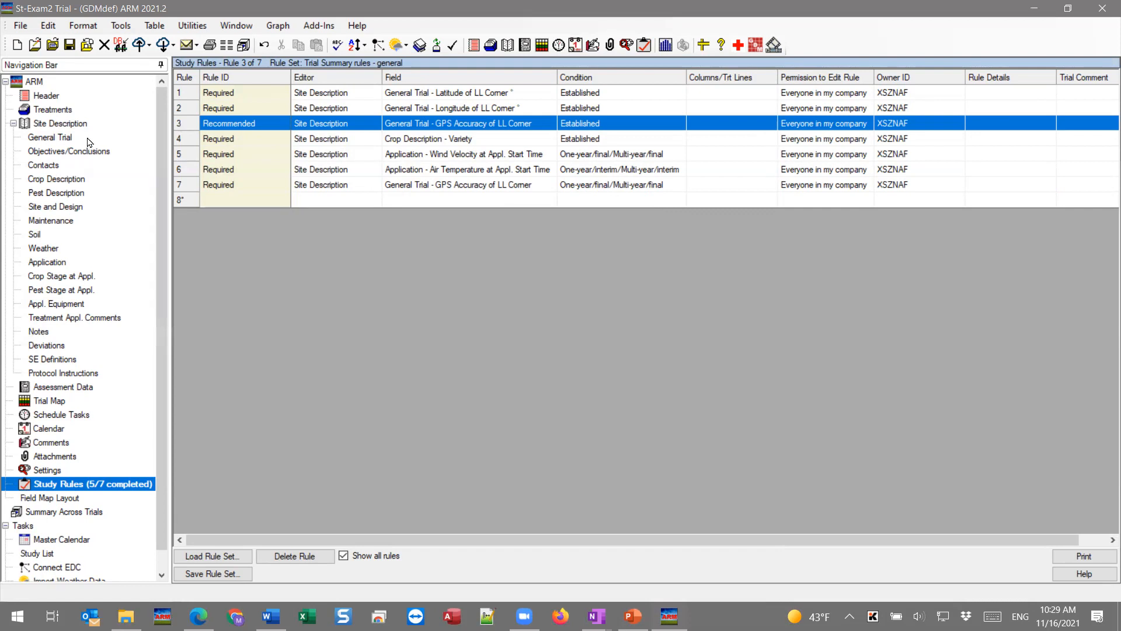
pyautogui.click(58, 141)
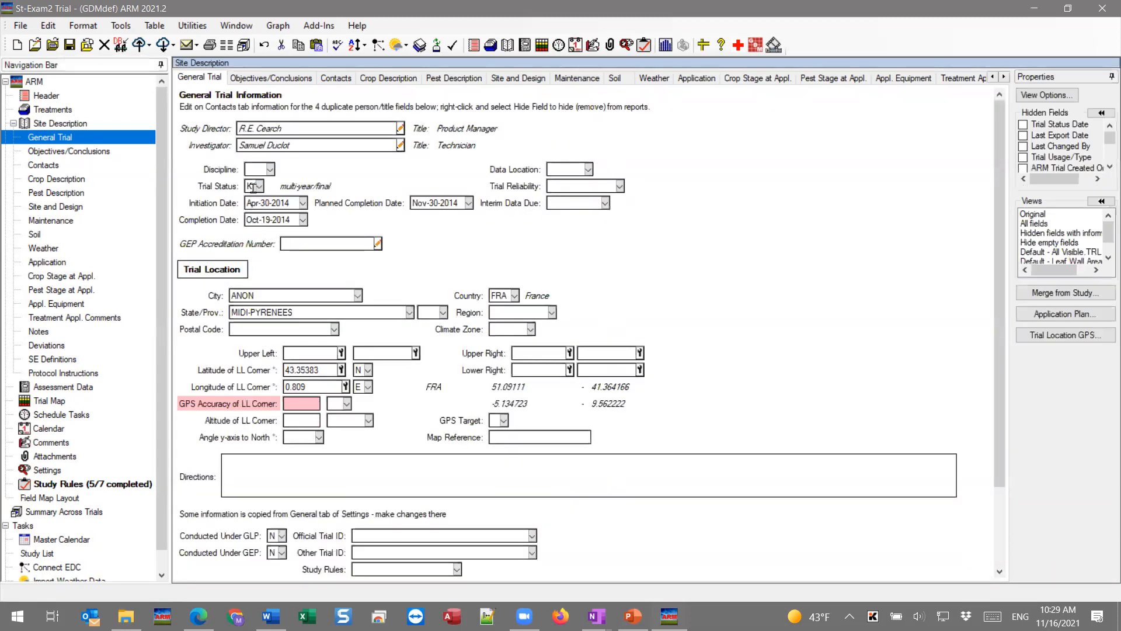
pyautogui.click(120, 27)
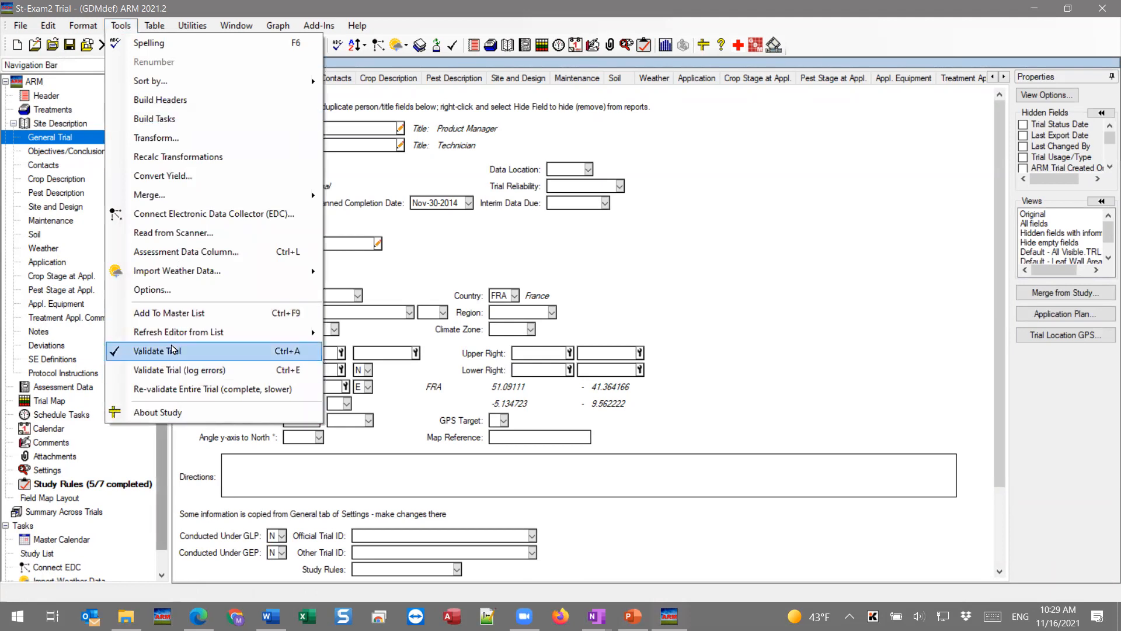
pyautogui.click(176, 370)
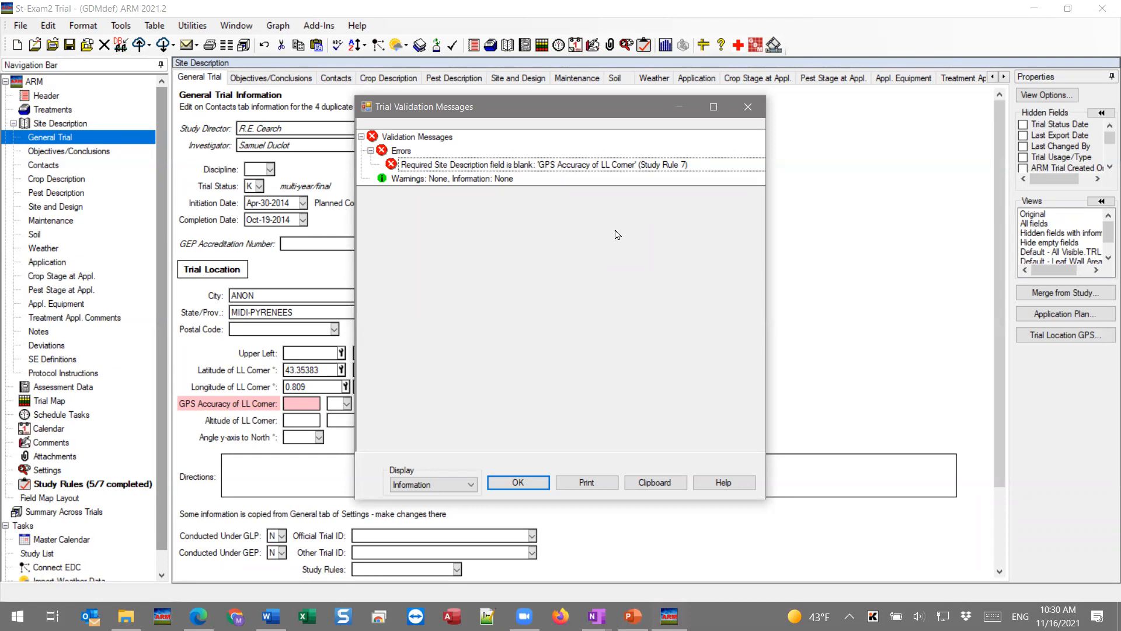
pyautogui.click(516, 482)
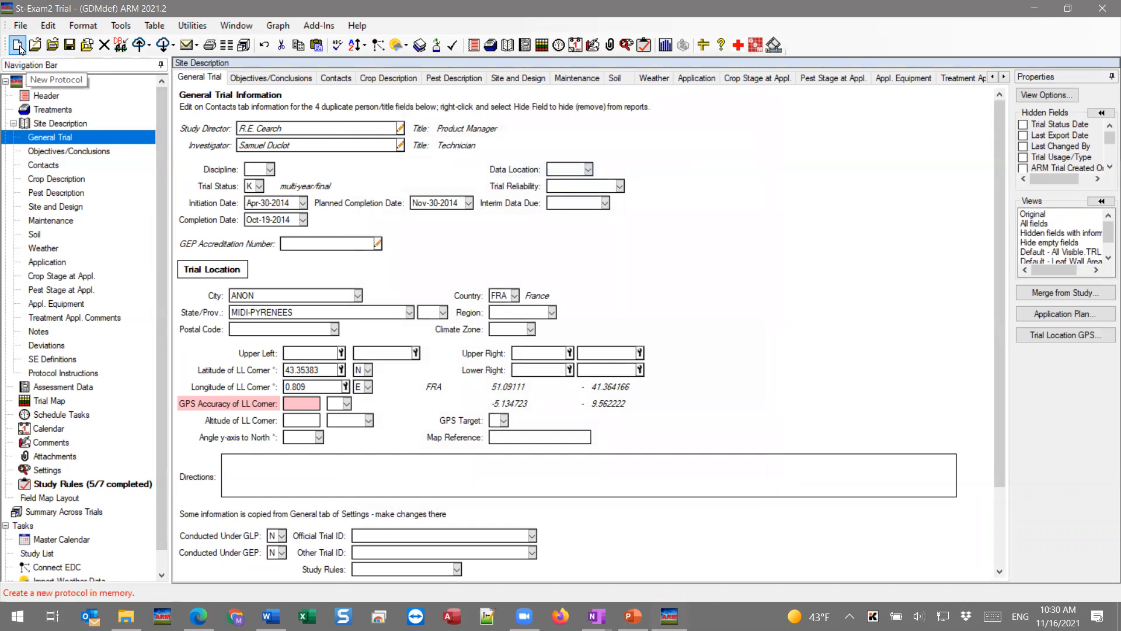
# - Create a new protocol from the G-All7 study definition in US English with default settings, discarding the changes to the current trial
pyautogui.click(16, 45)
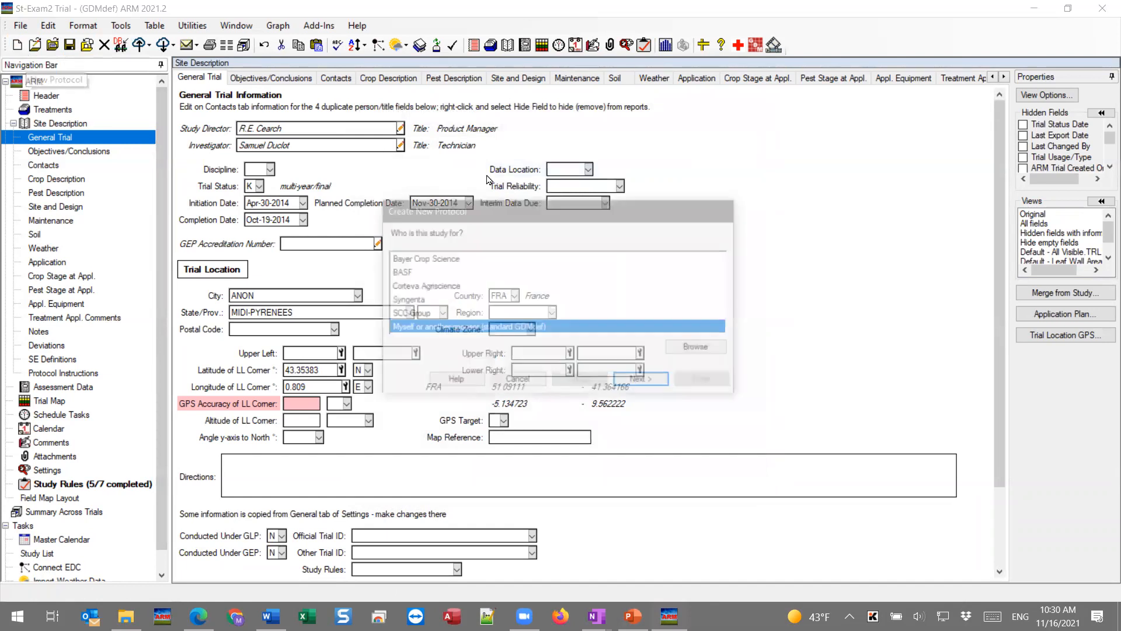
pyautogui.click(642, 381)
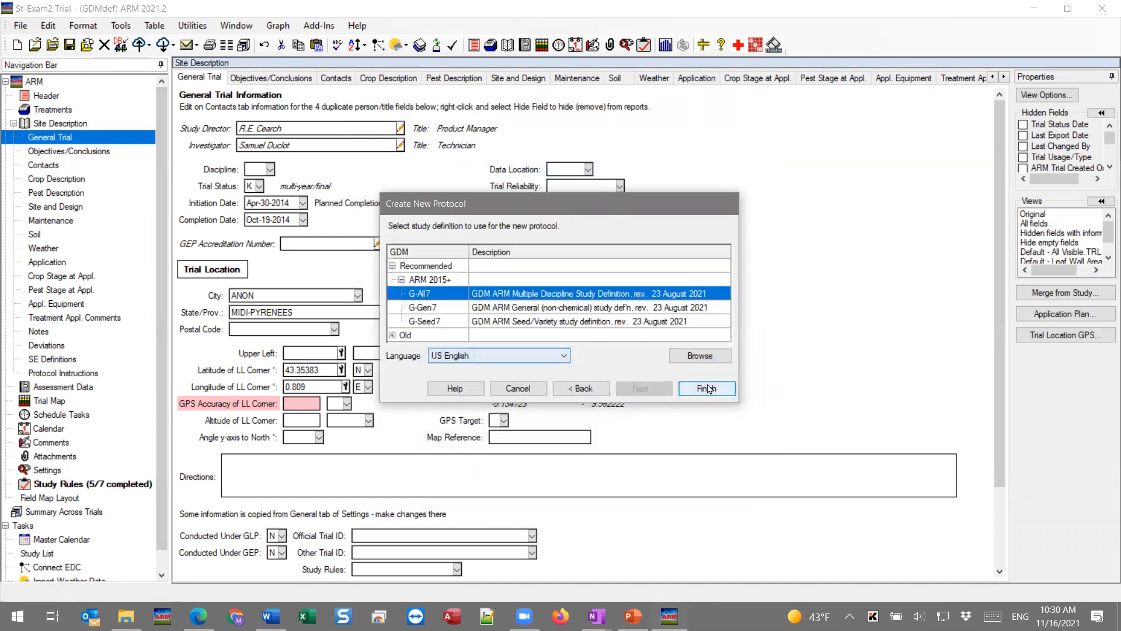
pyautogui.click(707, 393)
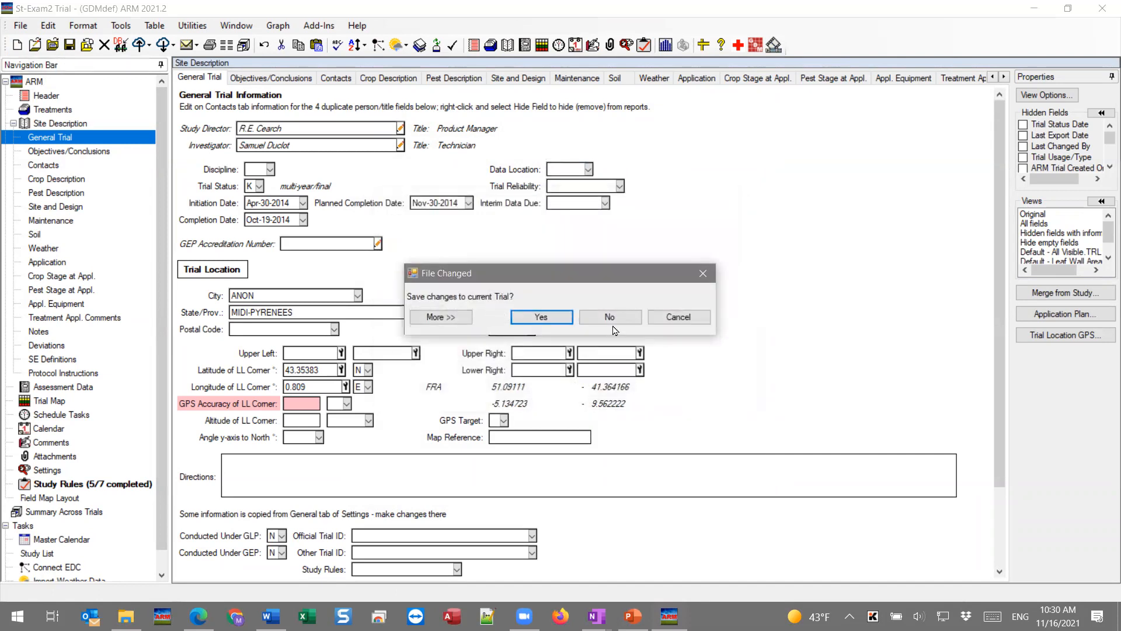
pyautogui.click(610, 317)
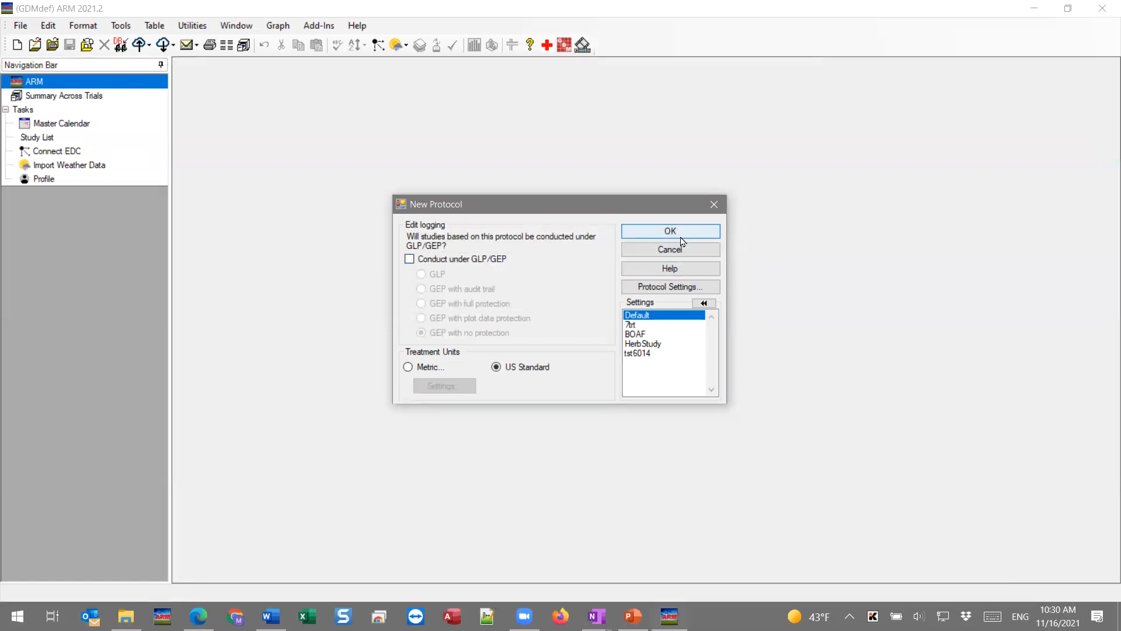
pyautogui.click(672, 231)
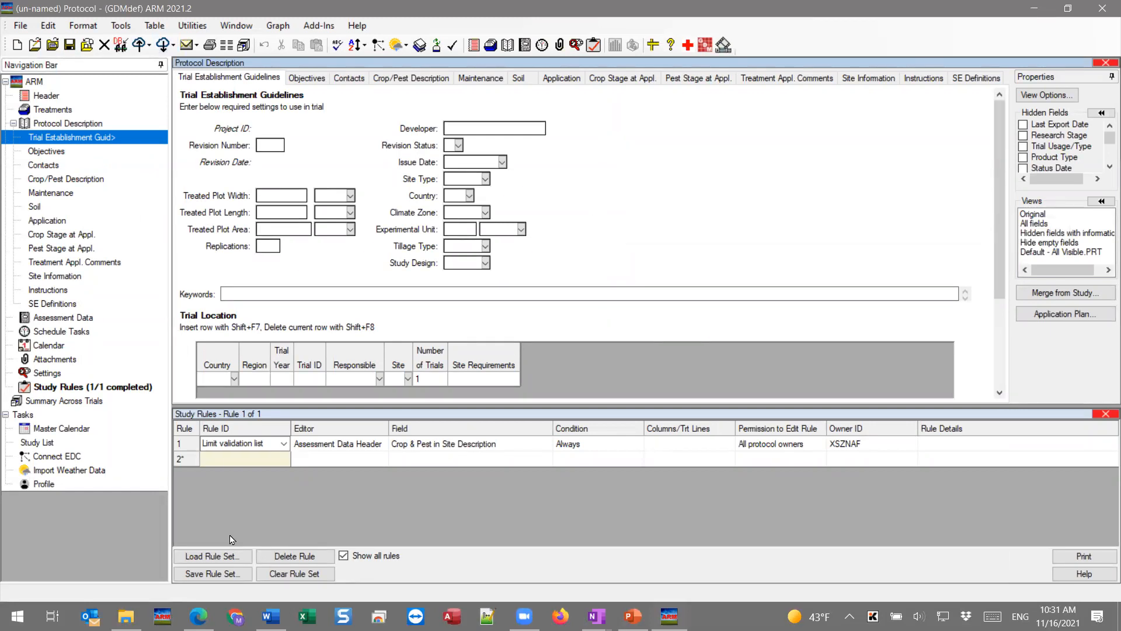
# - Load the rule set "Trial Summary rules - general.rls" into the study rules of the new protocol
pyautogui.click(213, 556)
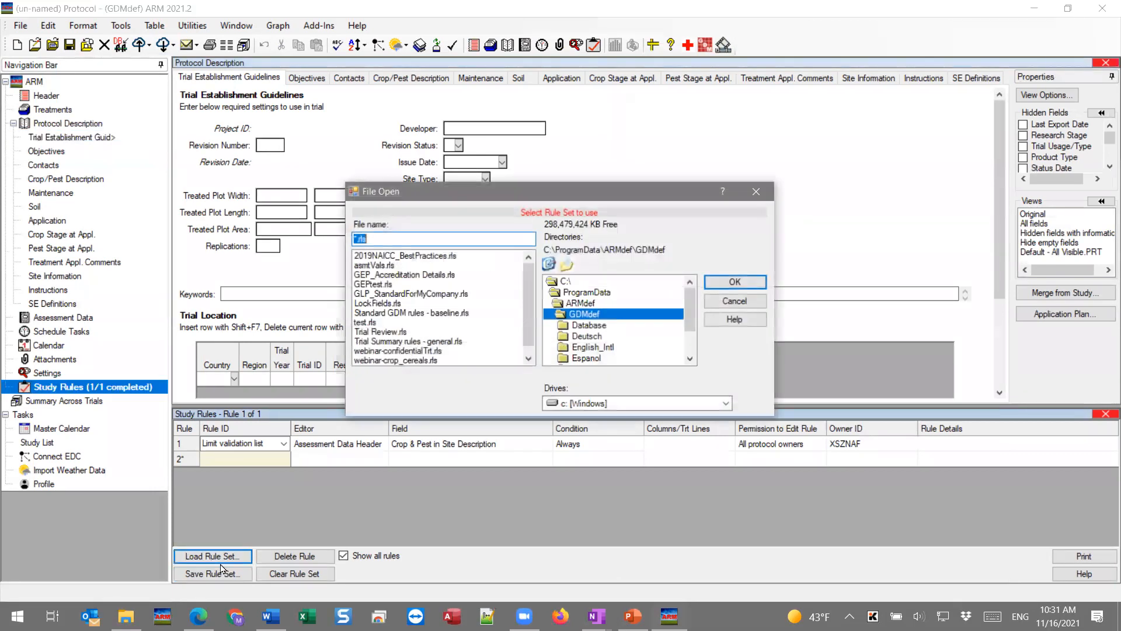
pyautogui.click(382, 342)
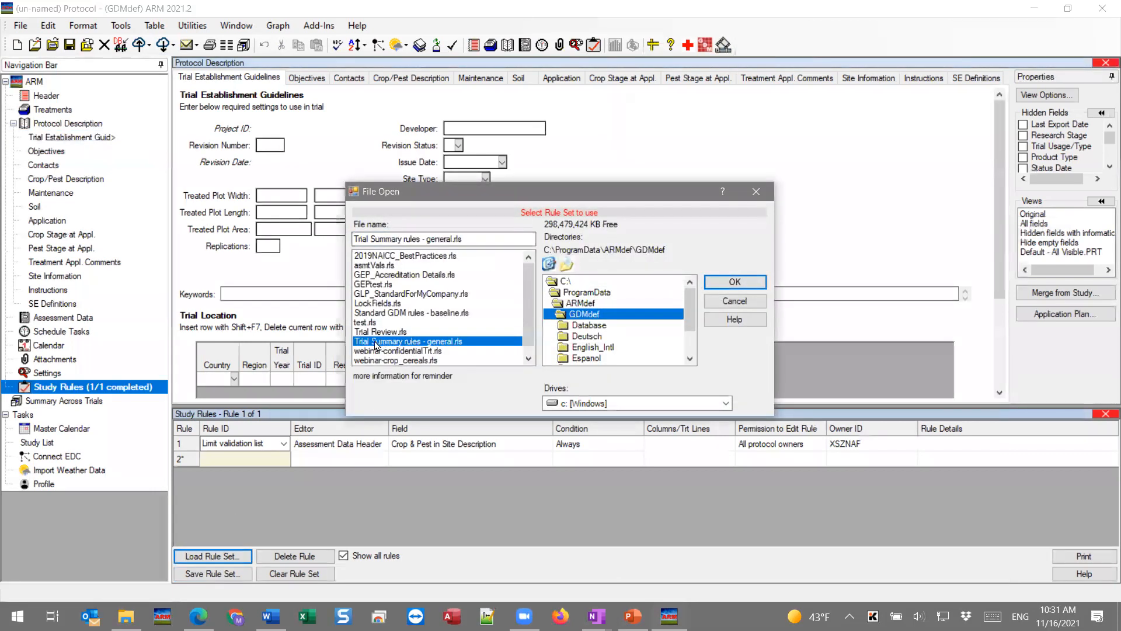
pyautogui.click(716, 289)
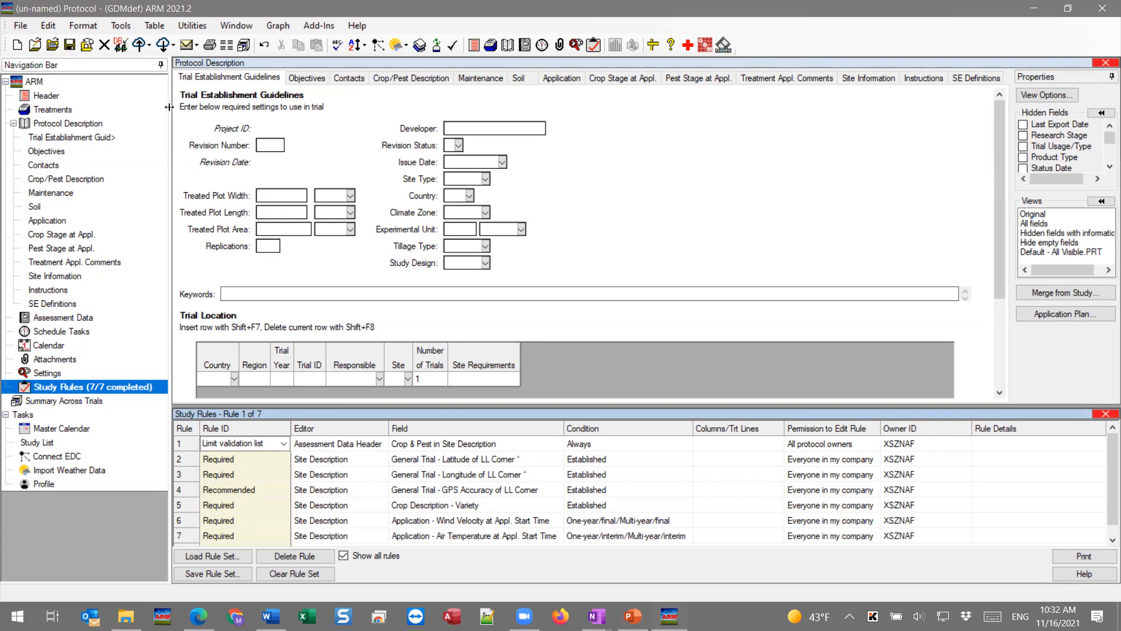
# - Close the unnamed protocol without saving and reopen the ST-Exam2 trial from the study list
pyautogui.click(105, 45)
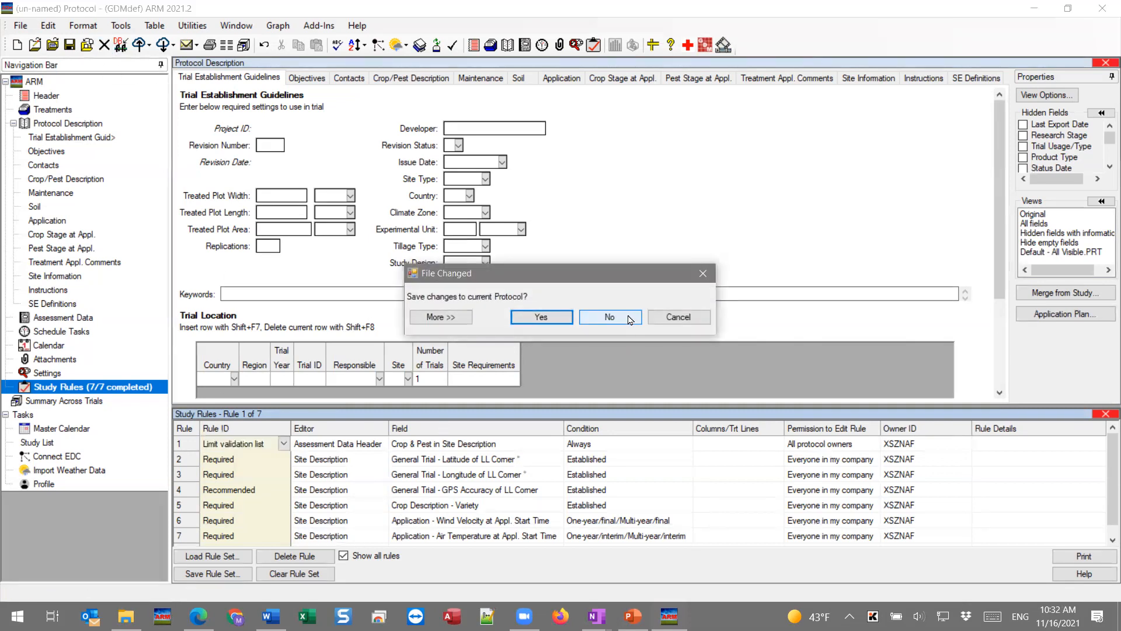
pyautogui.click(629, 318)
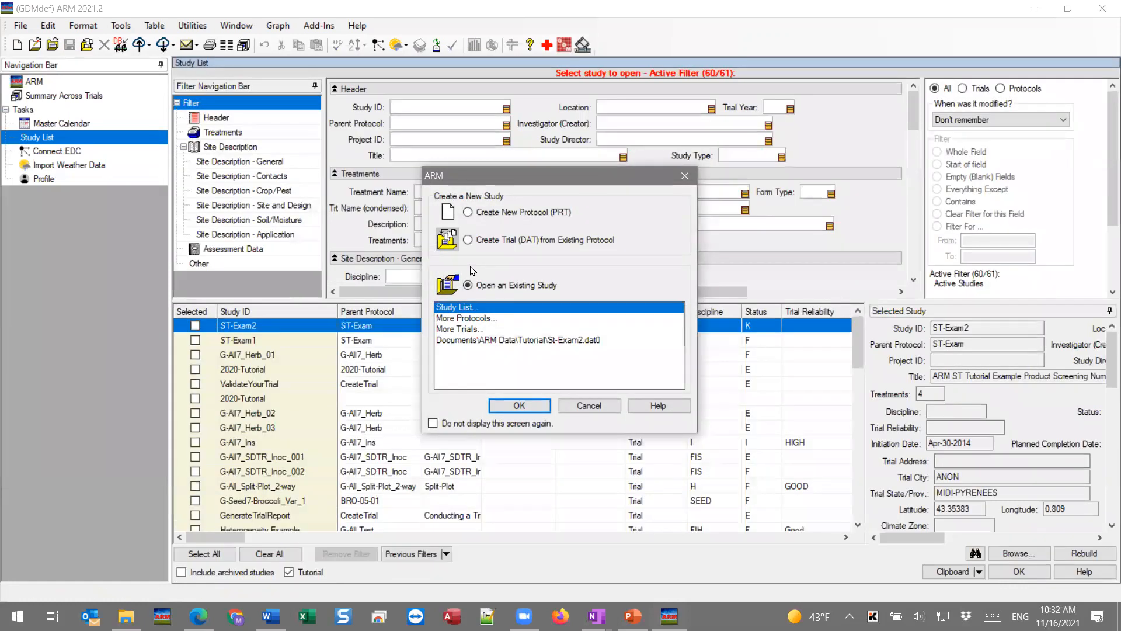
pyautogui.click(597, 407)
pyautogui.doubleClick(250, 326)
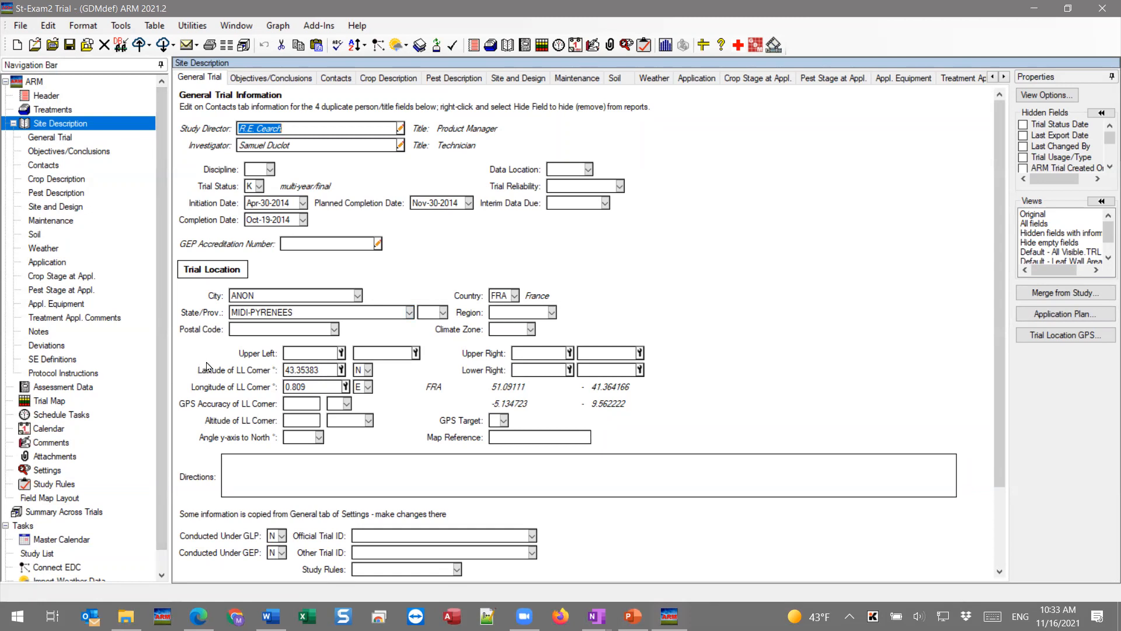
# - Set the temperature unit of the May-15-2014 weather record in the site description to C
pyautogui.click(36, 250)
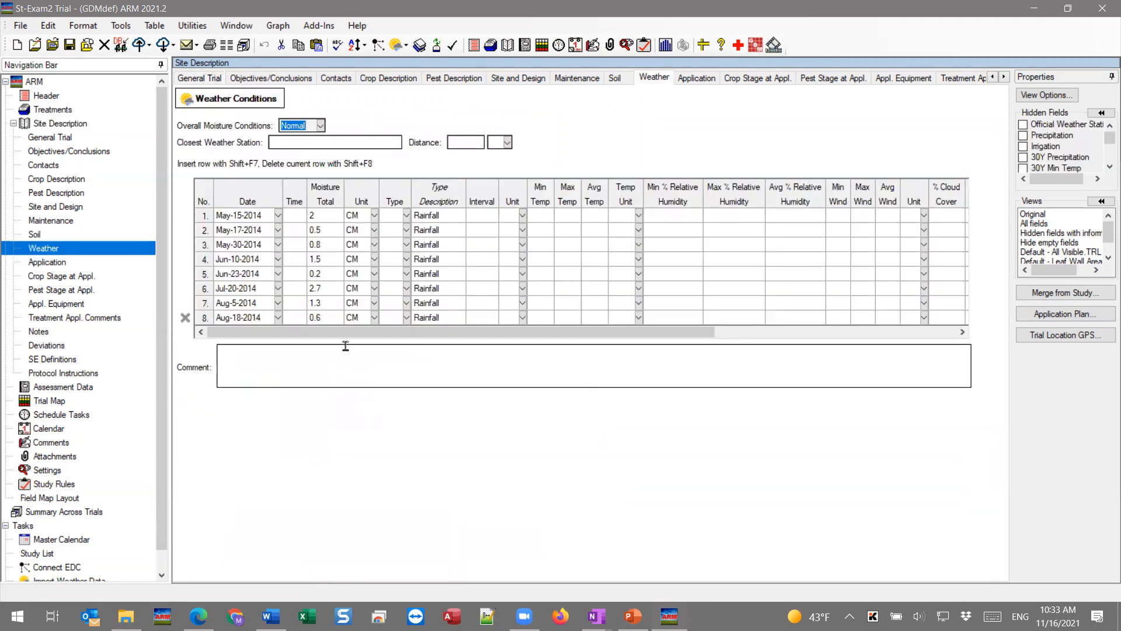
pyautogui.click(545, 219)
pyautogui.moveTo(553, 202); pyautogui.dragTo(602, 203)
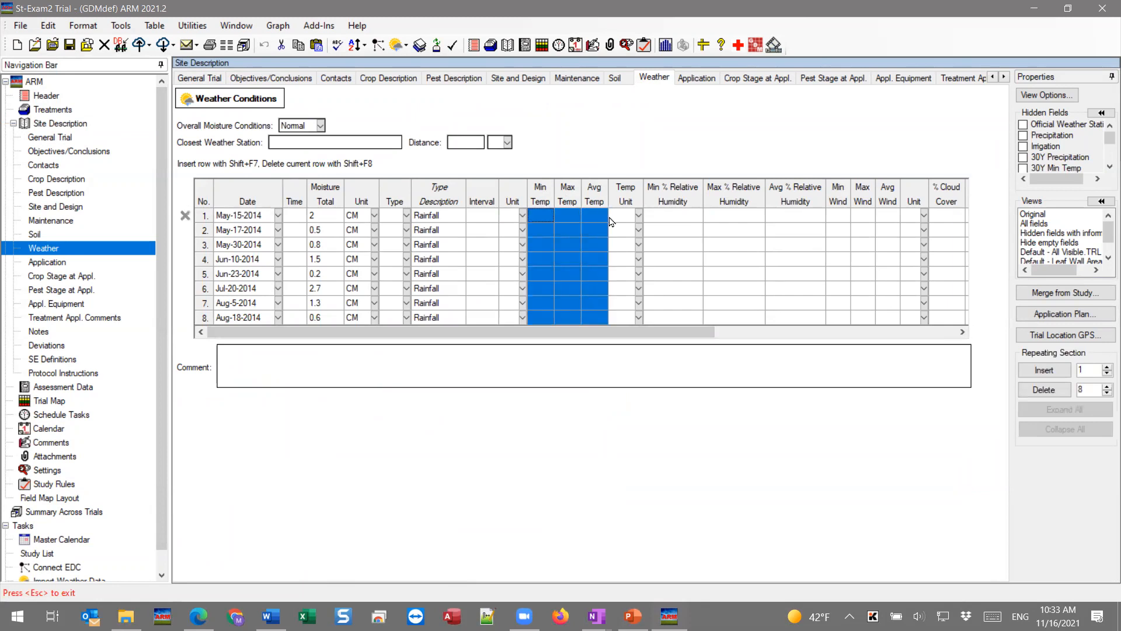
pyautogui.click(625, 216)
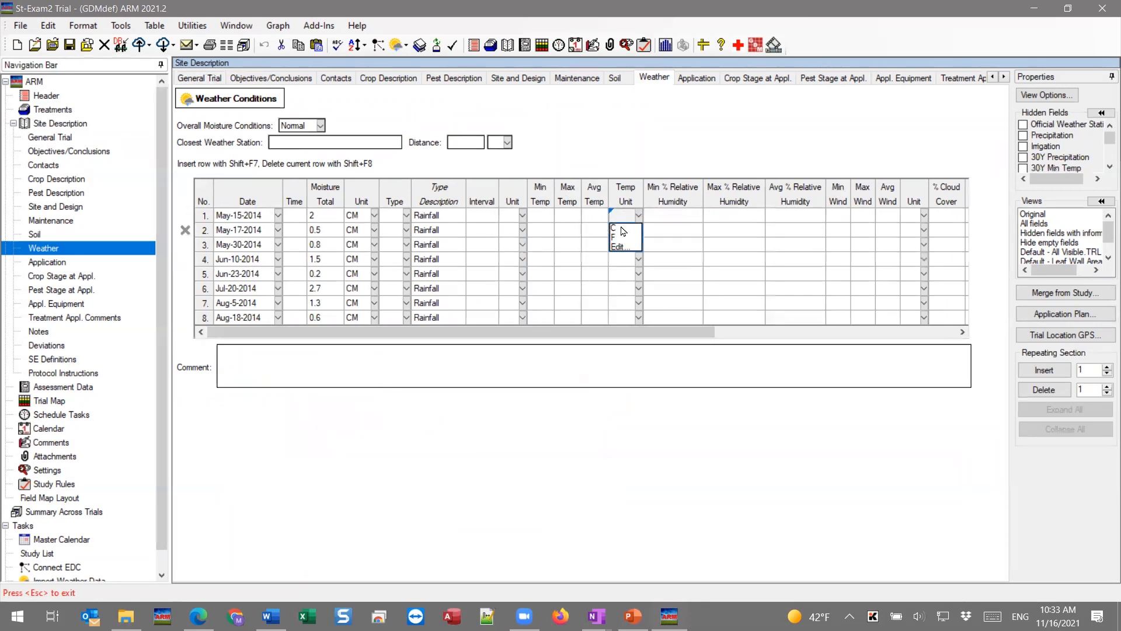
pyautogui.click(615, 237)
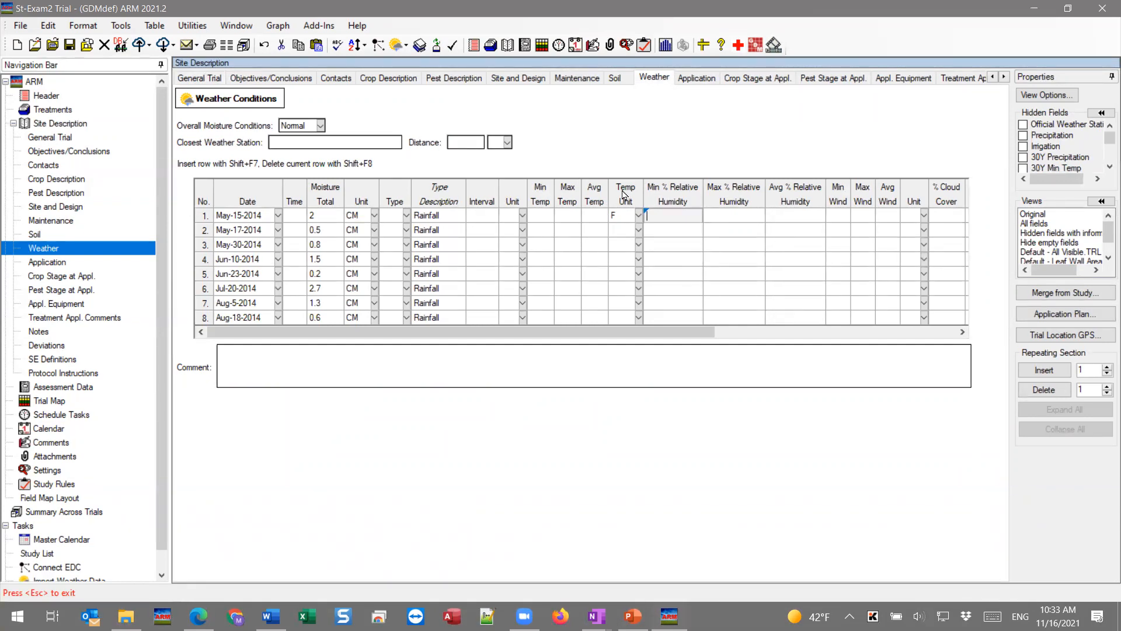
pyautogui.click(617, 218)
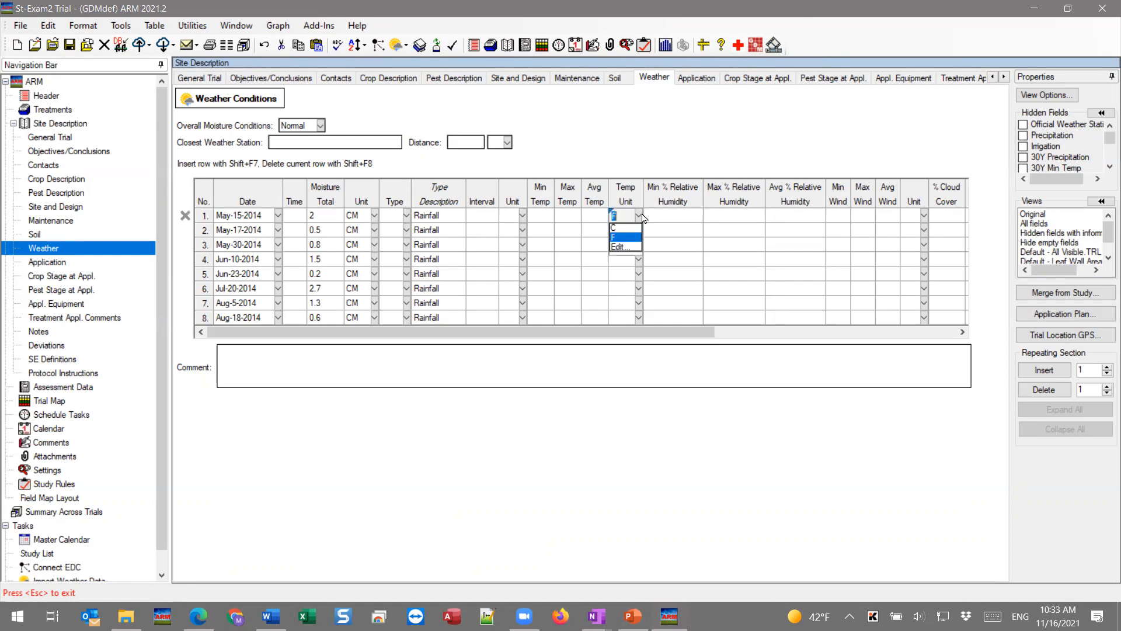
pyautogui.click(618, 236)
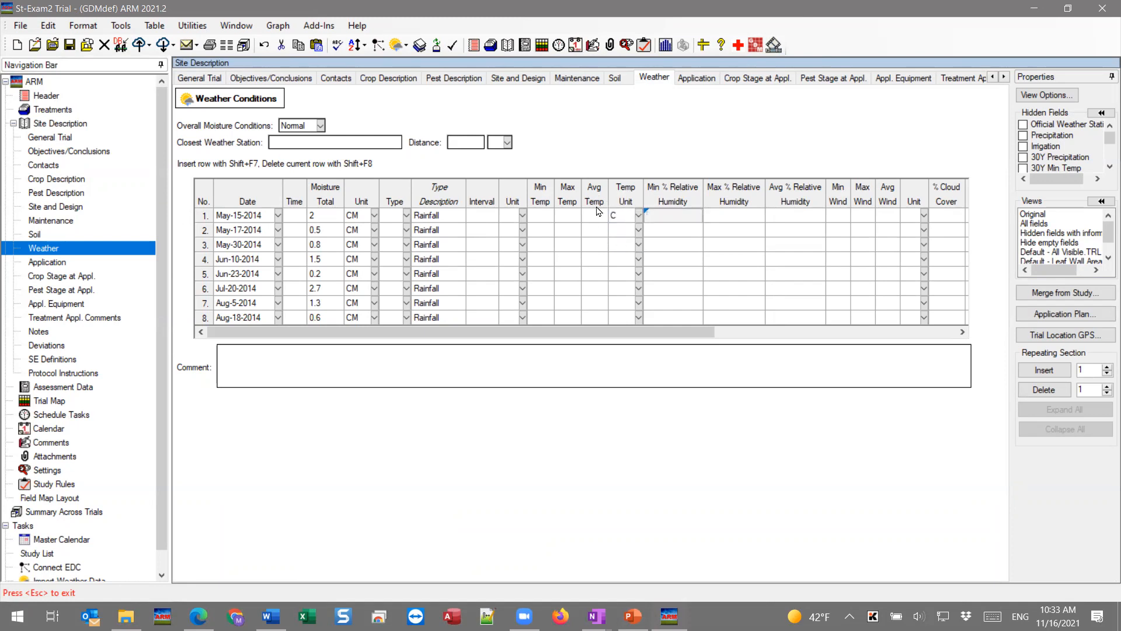
# - Set the unit of the distance to the closest weather station to m
pyautogui.click(496, 143)
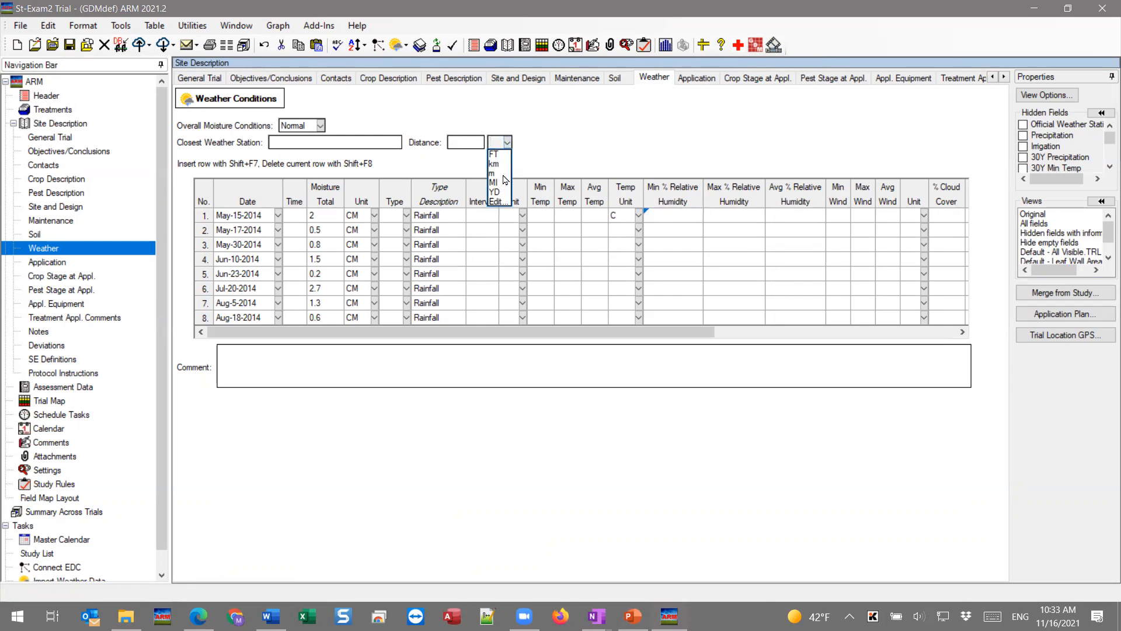
pyautogui.click(494, 154)
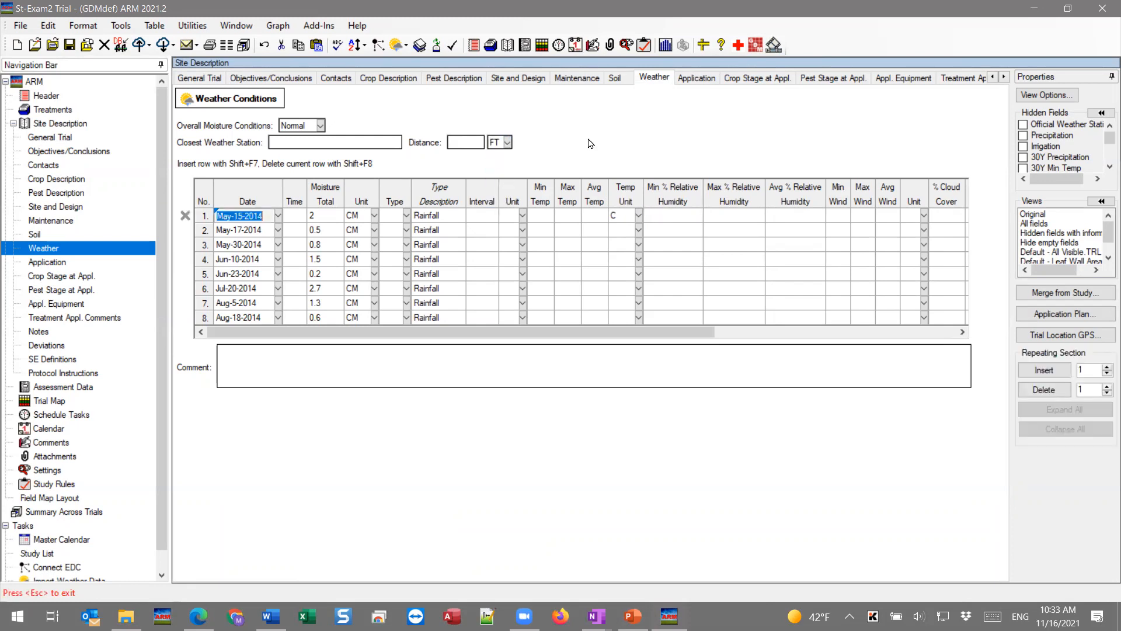
pyautogui.click(495, 143)
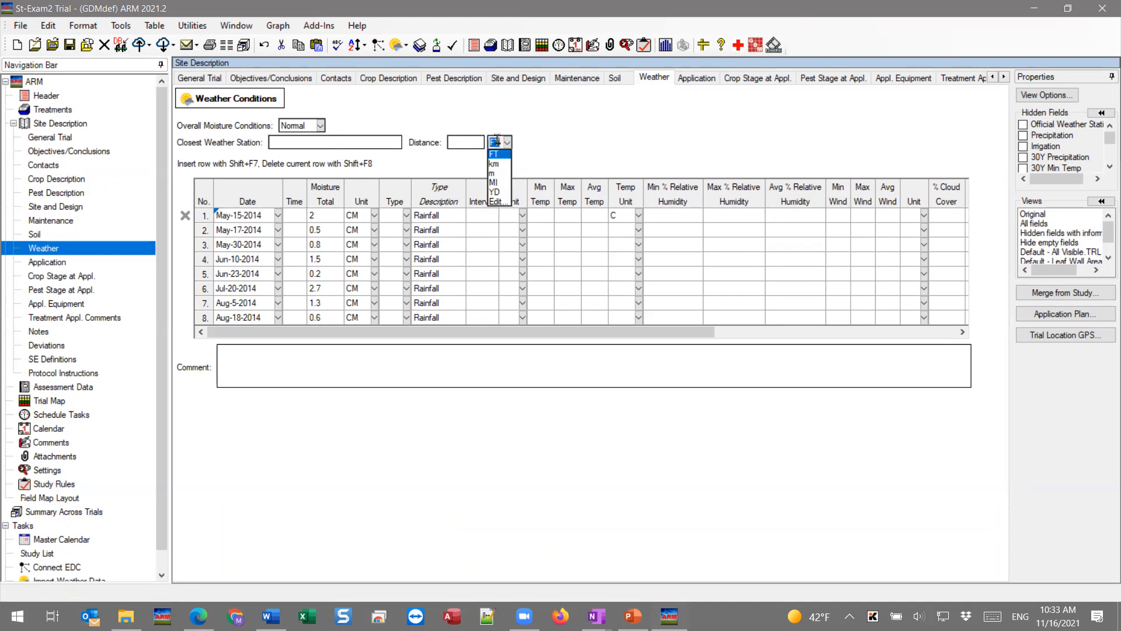
pyautogui.click(494, 174)
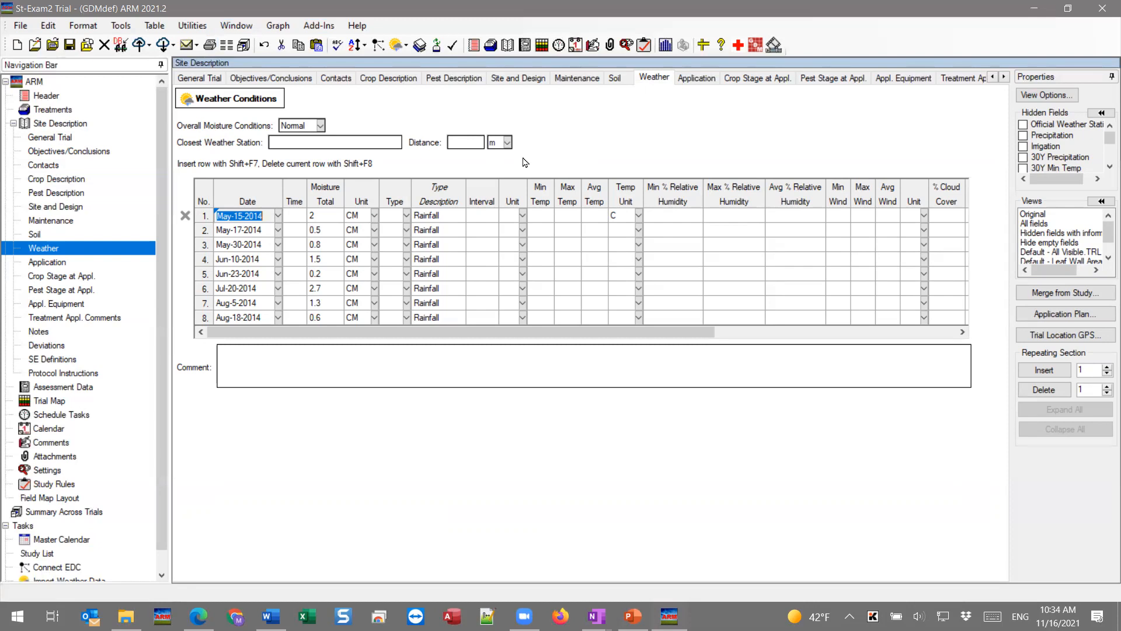
pyautogui.click(453, 141)
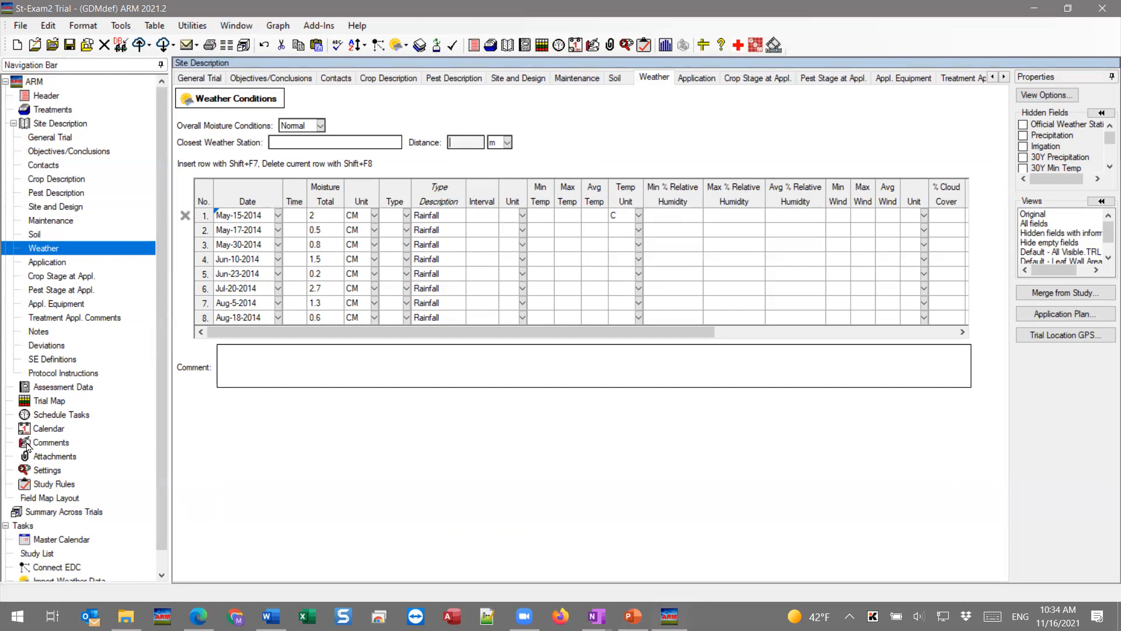
pyautogui.click(45, 486)
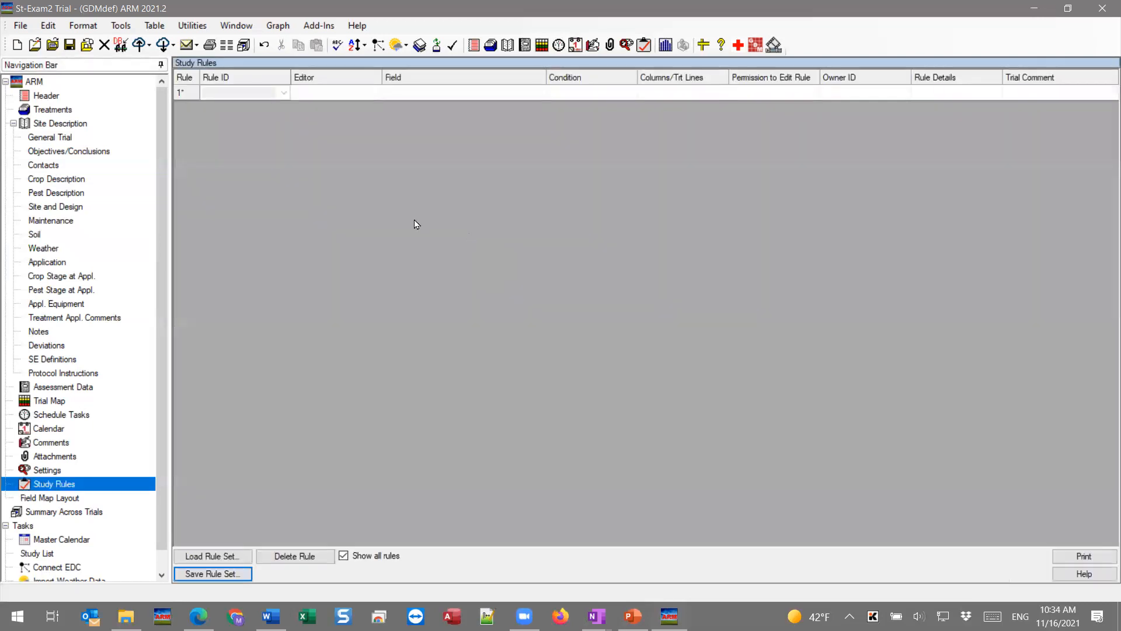
pyautogui.click(284, 92)
pyautogui.click(284, 92)
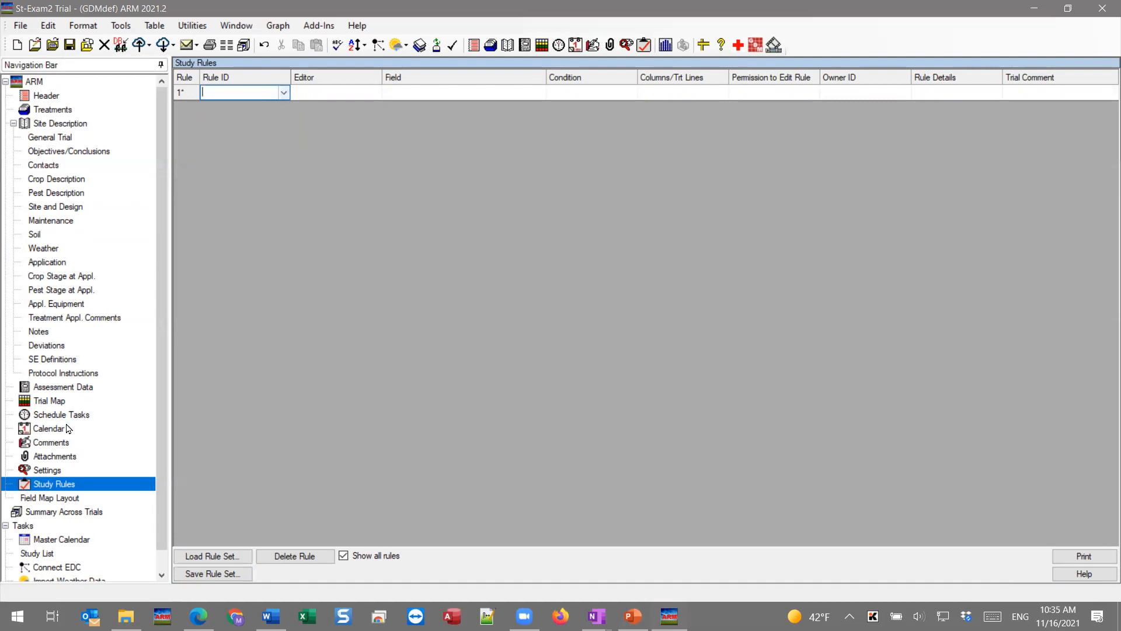
# - Make Crop Variety required for assessment data column 1 under the condition With assessment data, and check the rule in the study rules
pyautogui.click(55, 386)
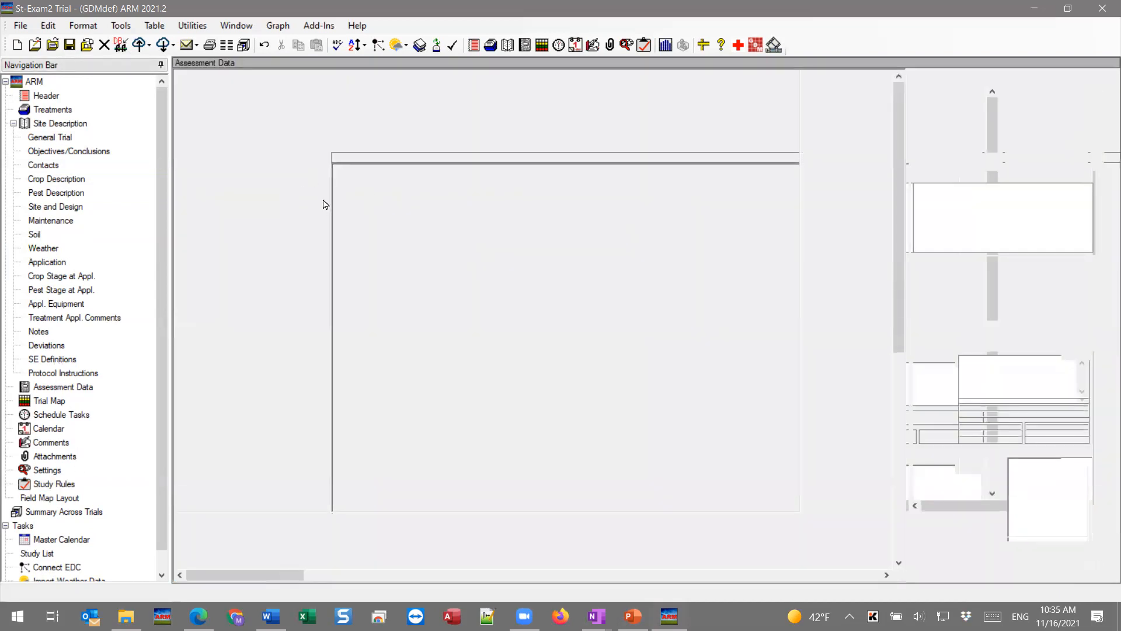
pyautogui.rightClick(318, 215)
pyautogui.click(598, 214)
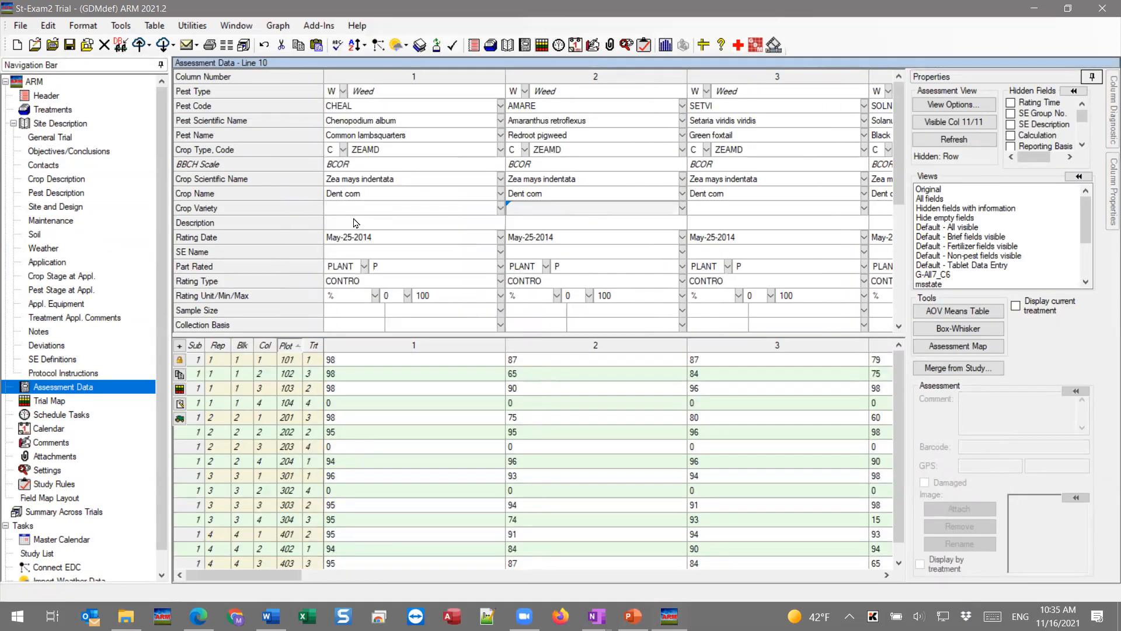
pyautogui.rightClick(355, 208)
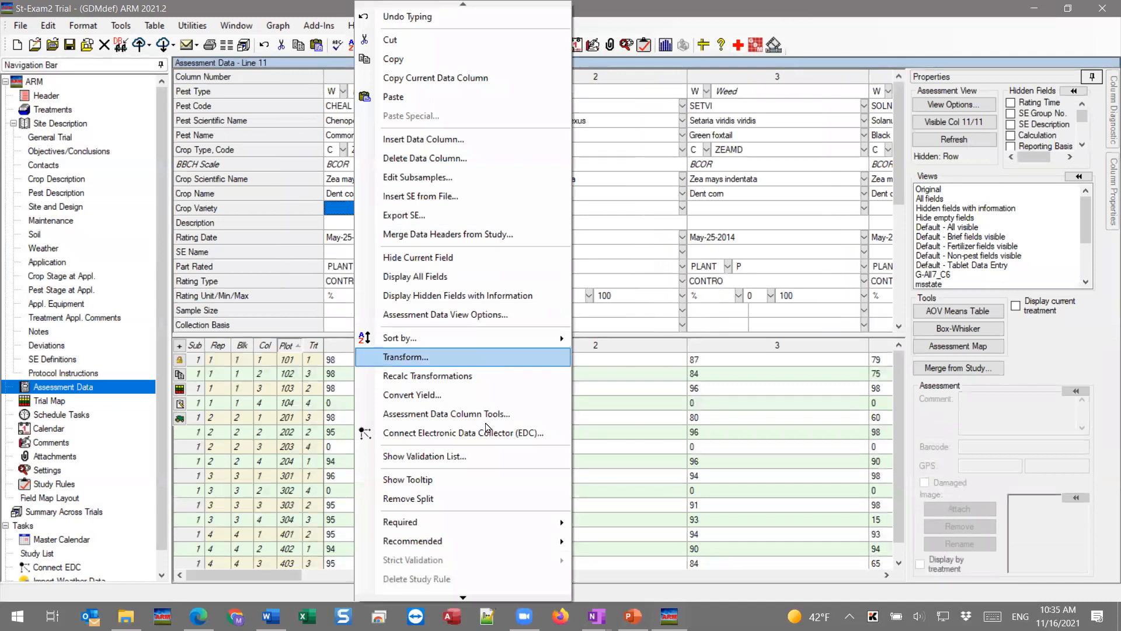
pyautogui.moveTo(493, 521)
pyautogui.click(618, 493)
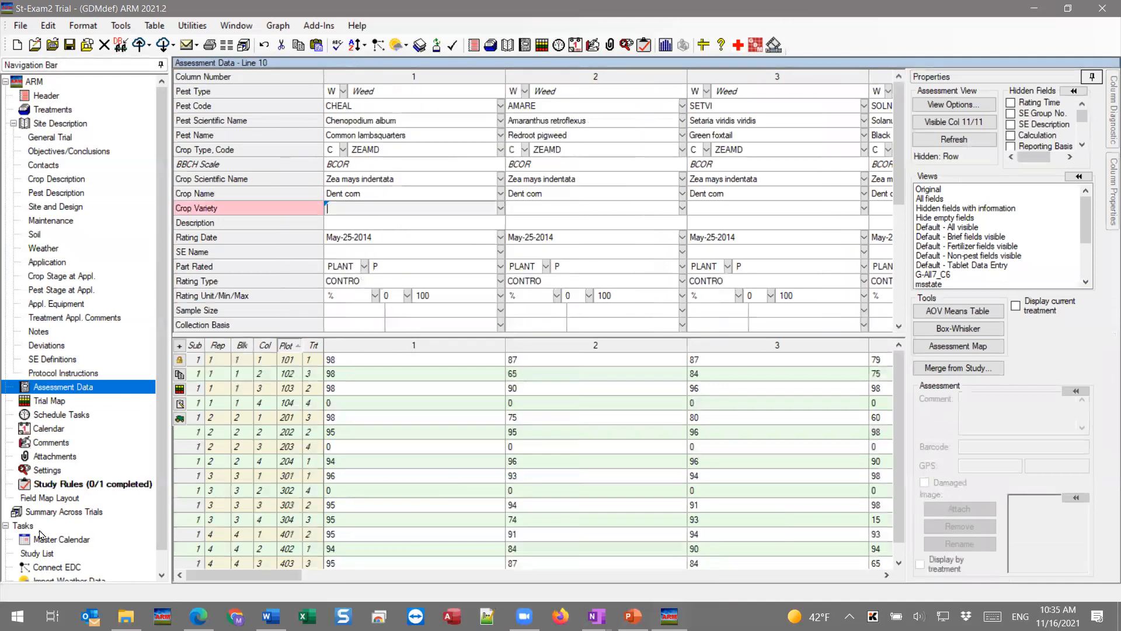
pyautogui.click(52, 486)
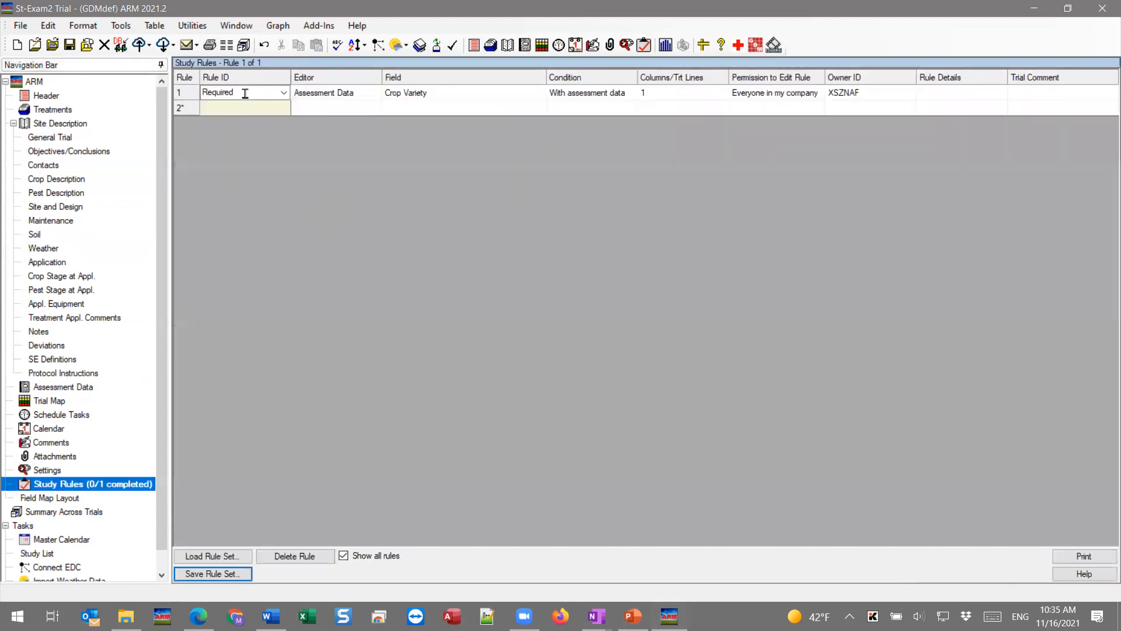
# - Try changing the Crop Variety rule's ID to Recommended and back to Required in the study rules
pyautogui.doubleClick(245, 93)
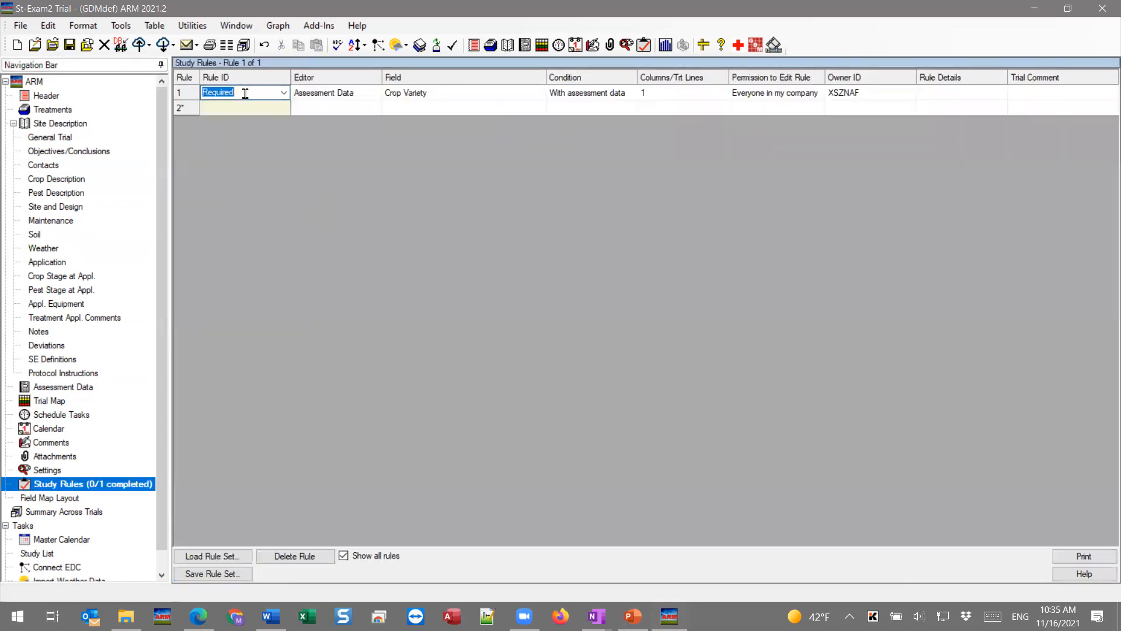
pyautogui.click(286, 93)
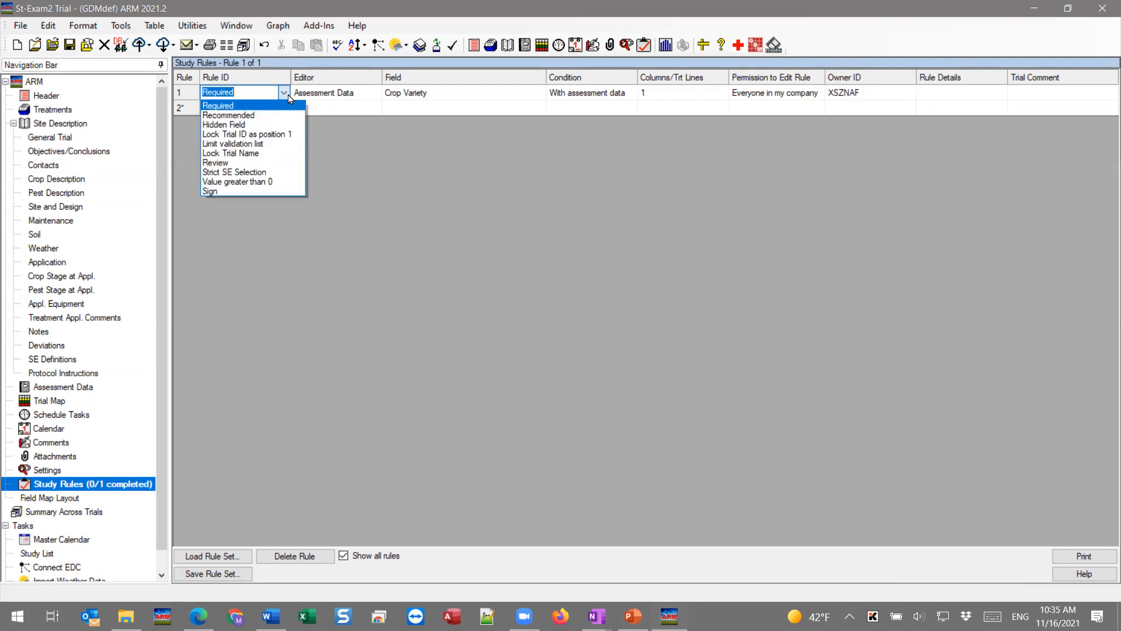
pyautogui.click(224, 115)
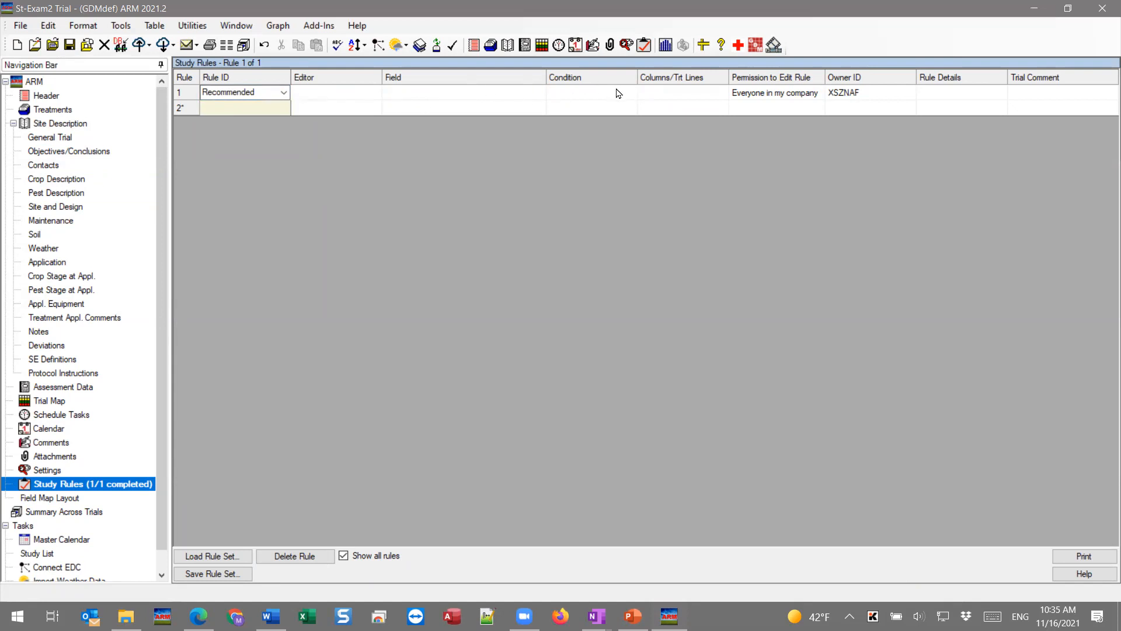
pyautogui.click(284, 93)
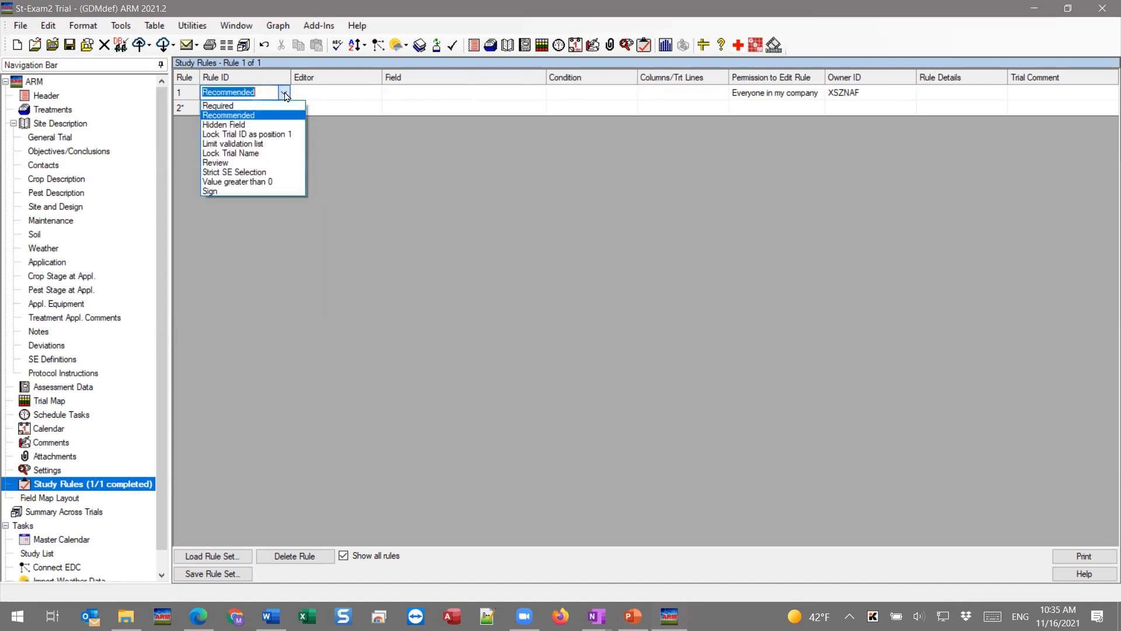
pyautogui.click(218, 107)
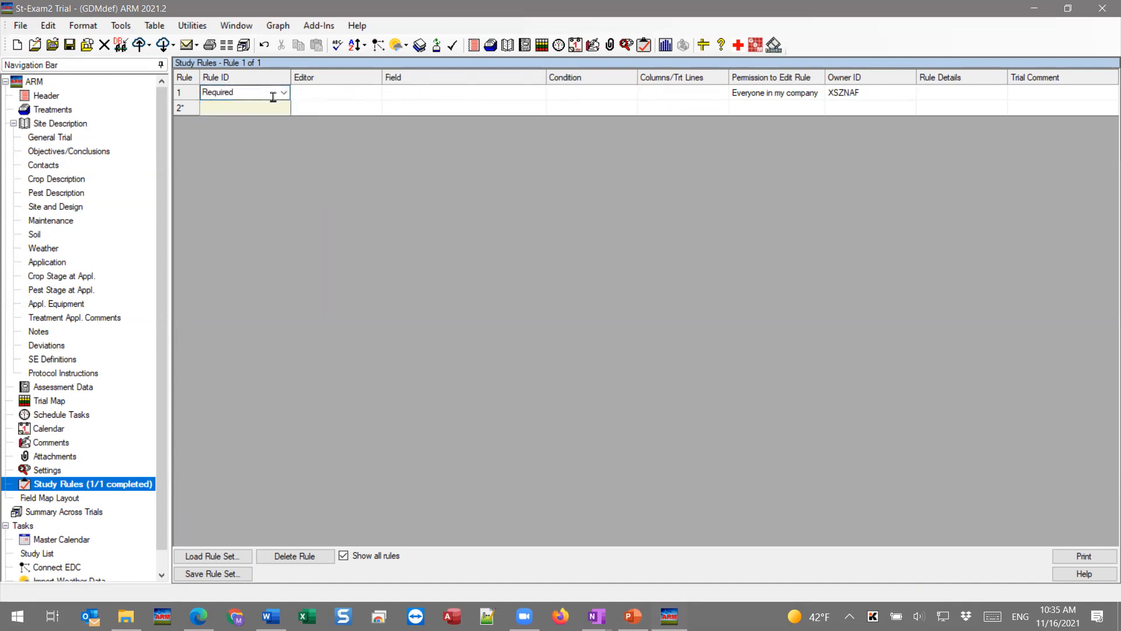
pyautogui.click(342, 93)
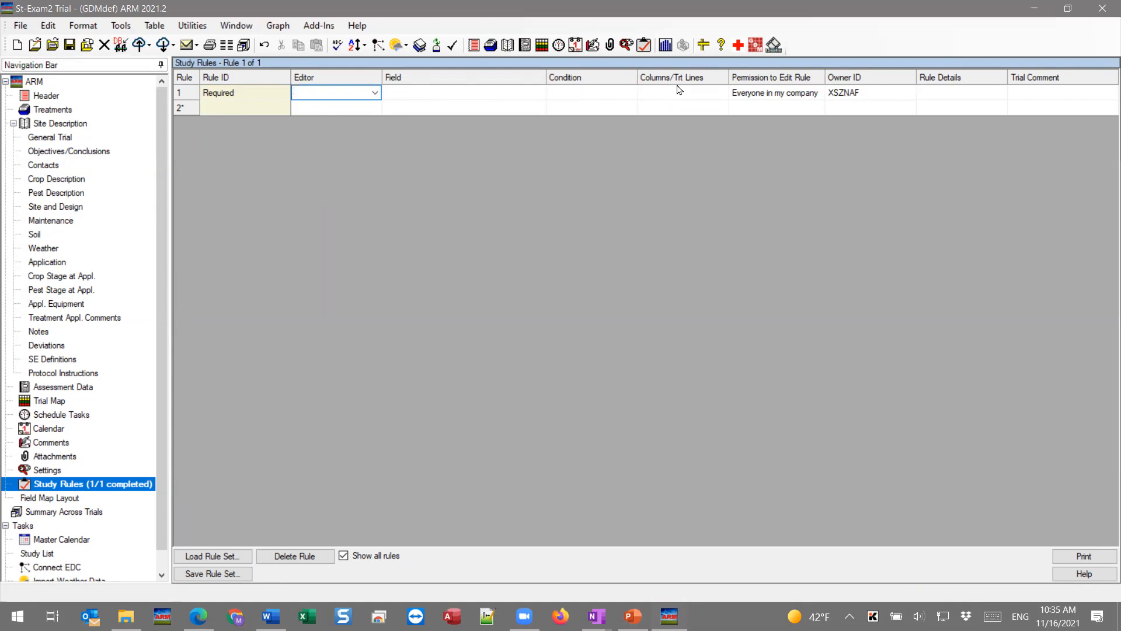
# - Delete the Required study rule and make Crop Variety recommended for assessment data column 1 under the condition With assessment data
pyautogui.click(179, 93)
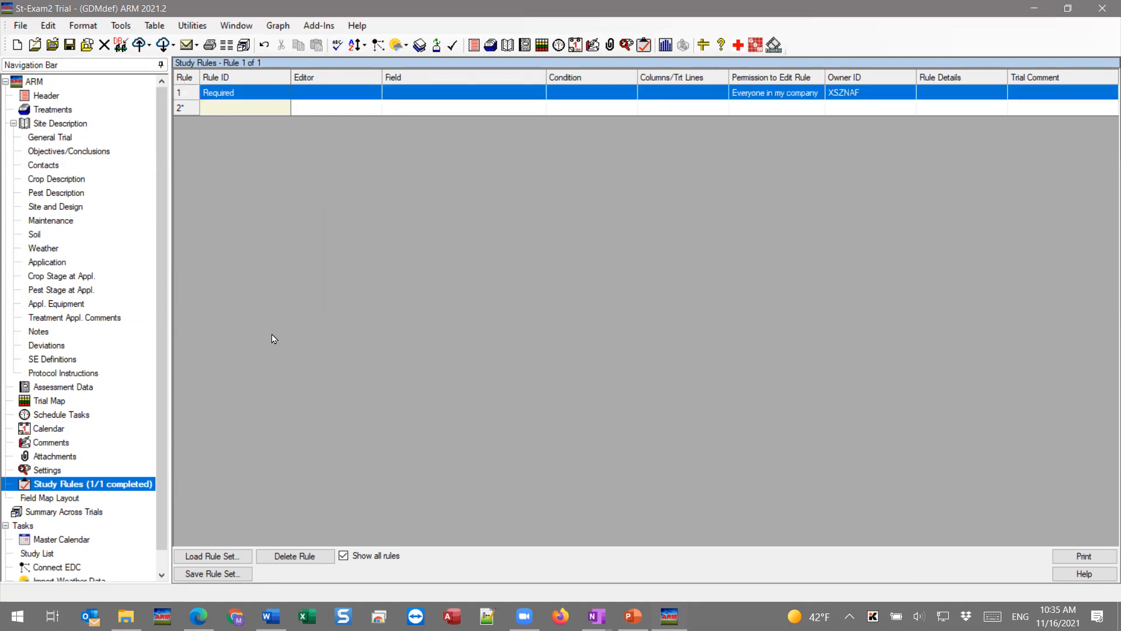
pyautogui.click(295, 558)
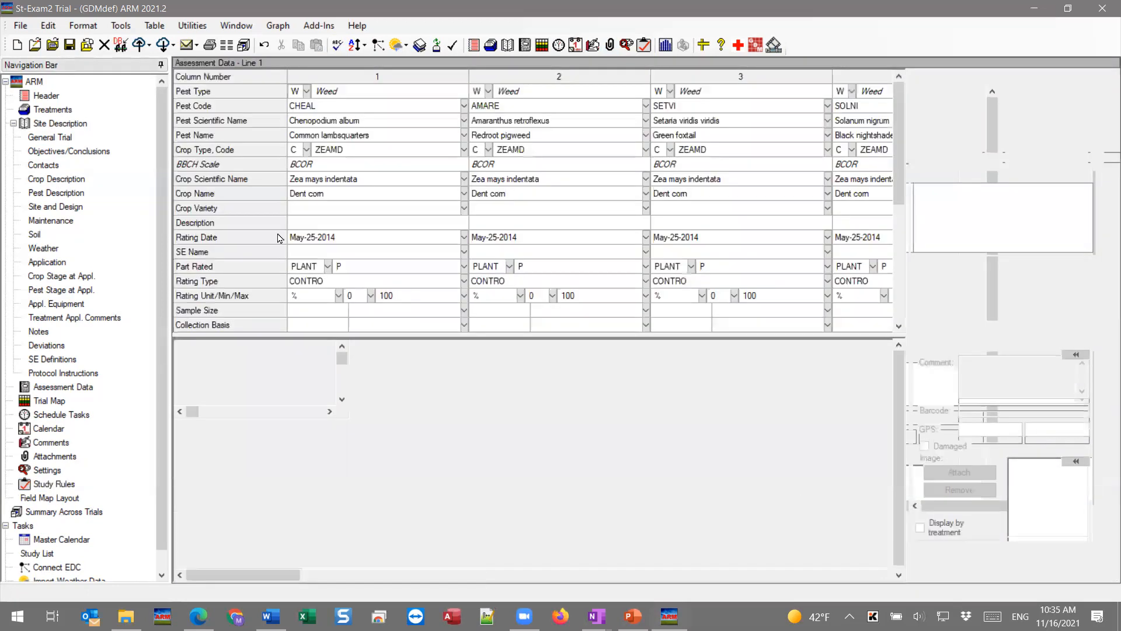
pyautogui.rightClick(344, 208)
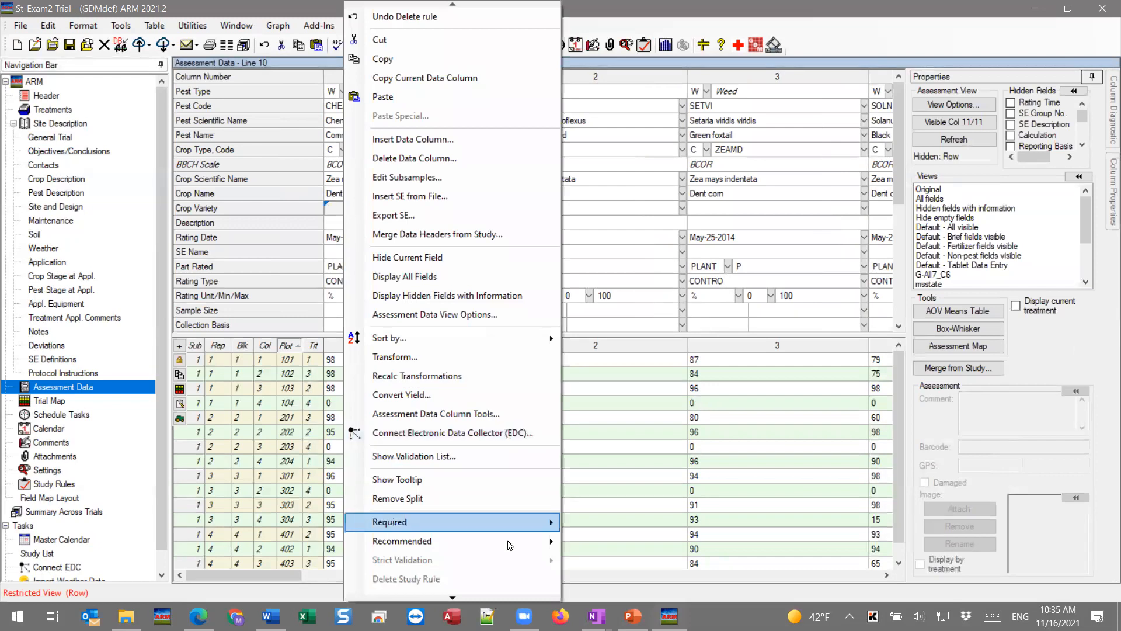
pyautogui.moveTo(512, 541)
pyautogui.click(648, 494)
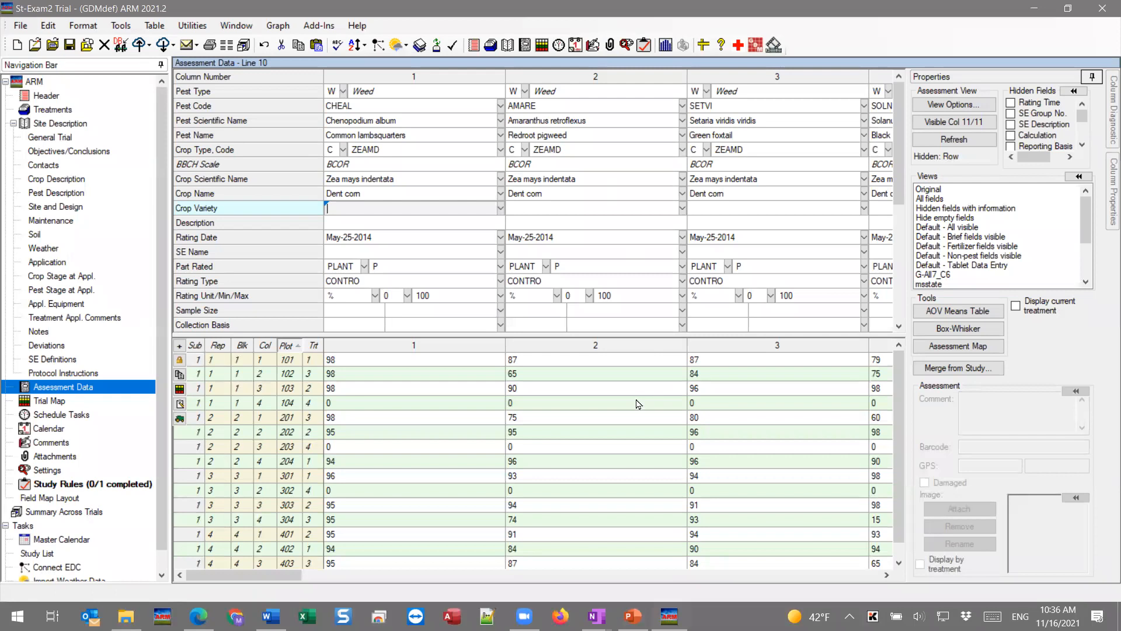
# - Switch to PowerPoint to view the Study Rule Sets slide
pyautogui.click(633, 616)
pyautogui.moveTo(669, 615)
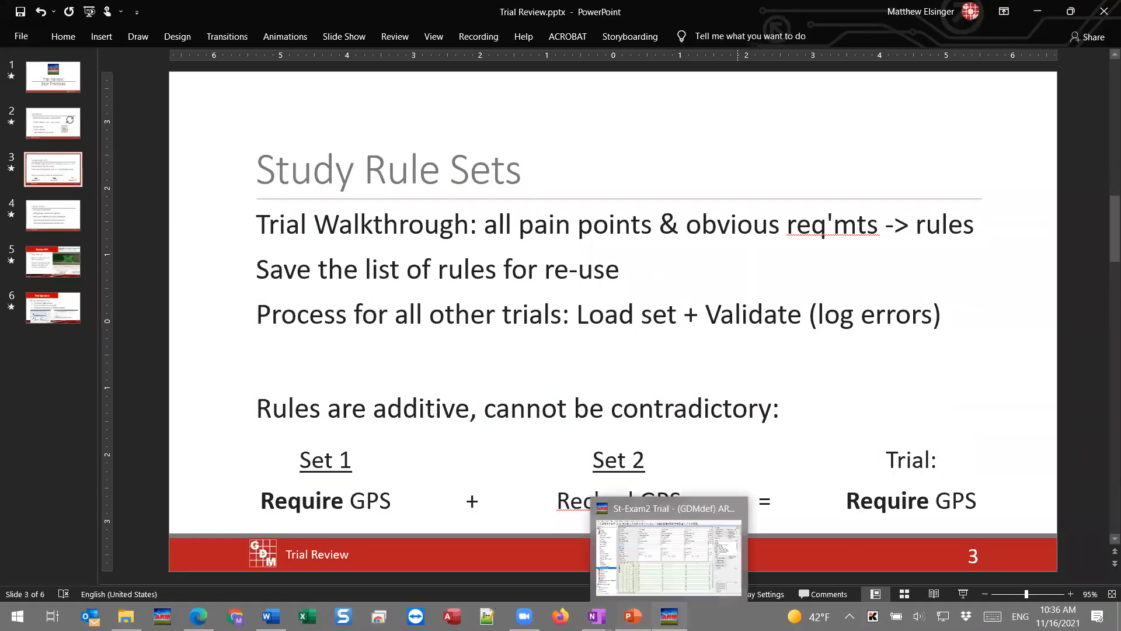
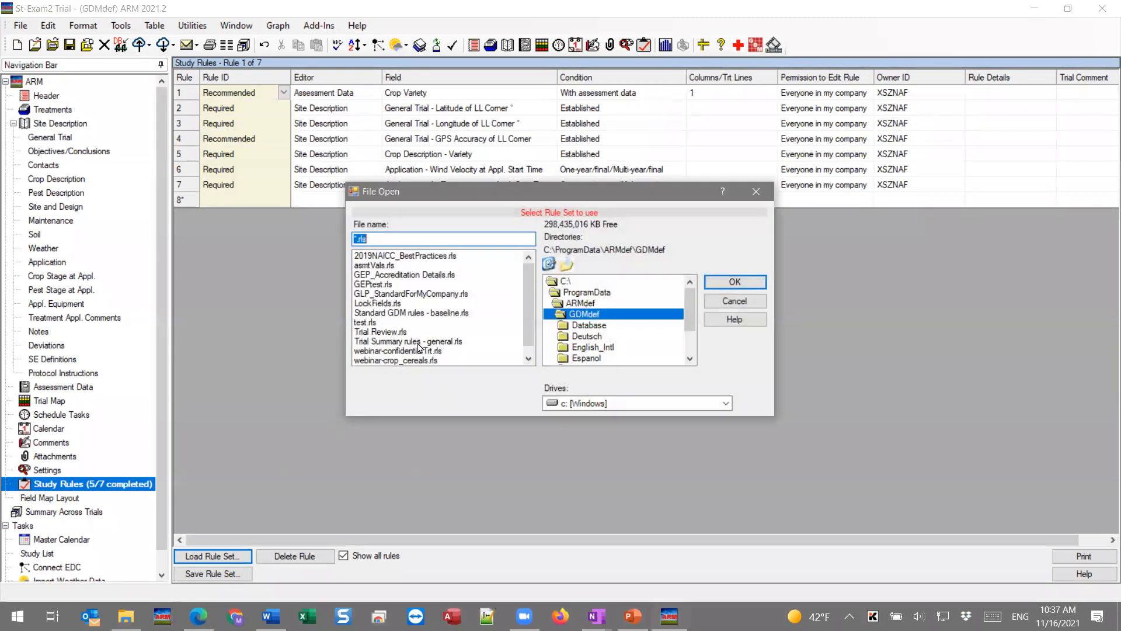
# - Load the webinar-crop_cereals.rls rule set into the ARM trial's study rules
pyautogui.click(404, 361)
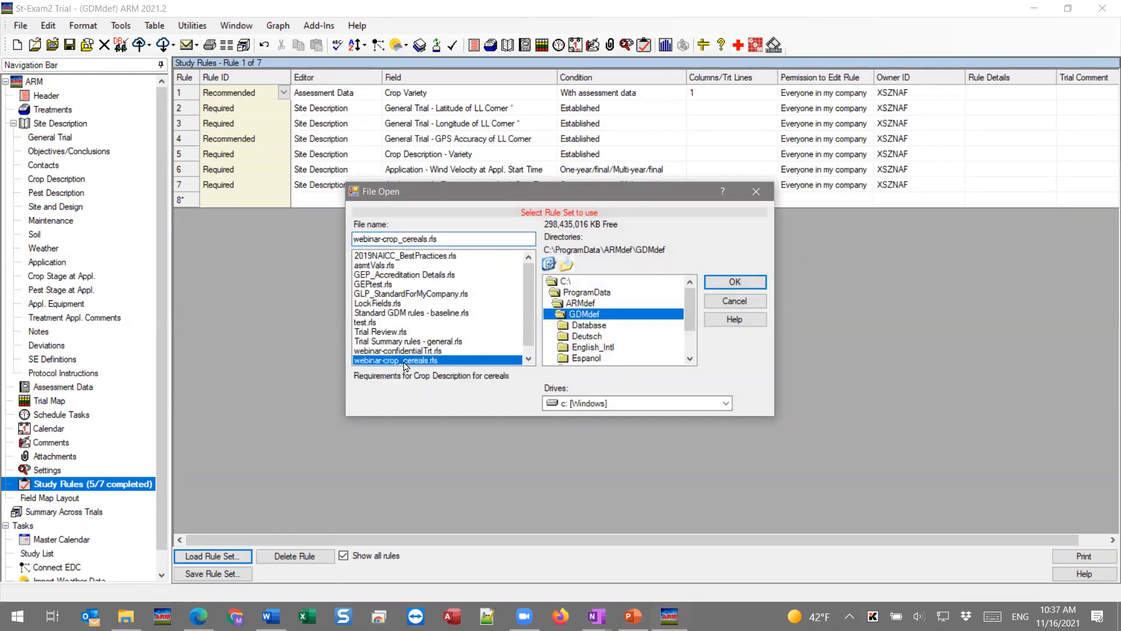
pyautogui.moveTo(428, 188); pyautogui.dragTo(534, 285)
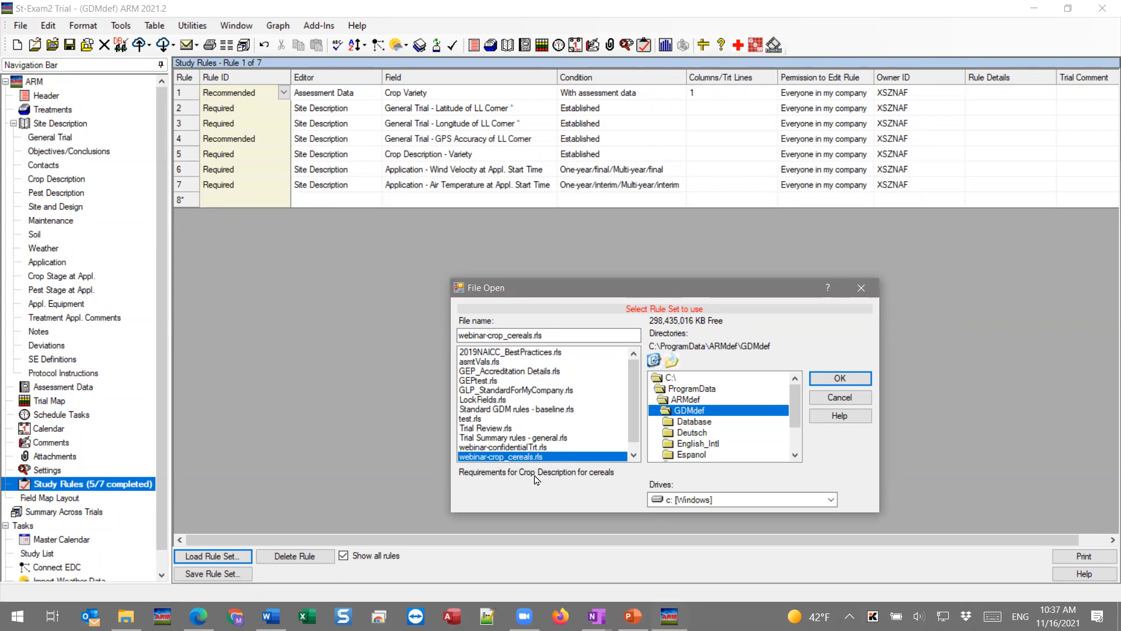
pyautogui.click(840, 380)
pyautogui.click(844, 383)
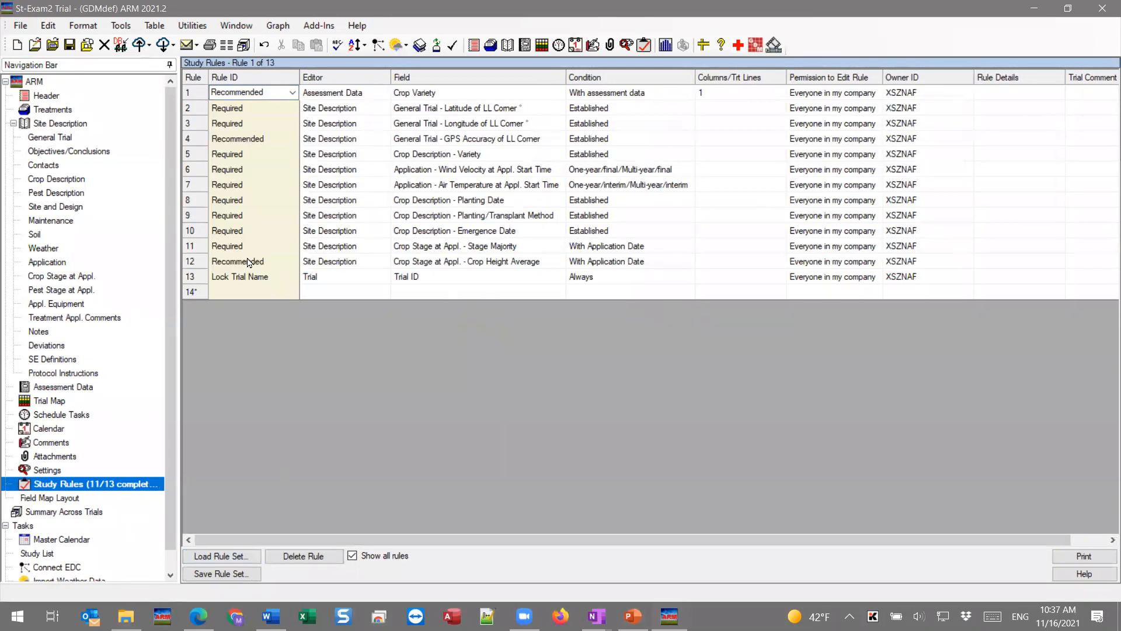
# - Check which rule set the Lock Trial Name rule and the Air Temperature rule come from
pyautogui.click(242, 283)
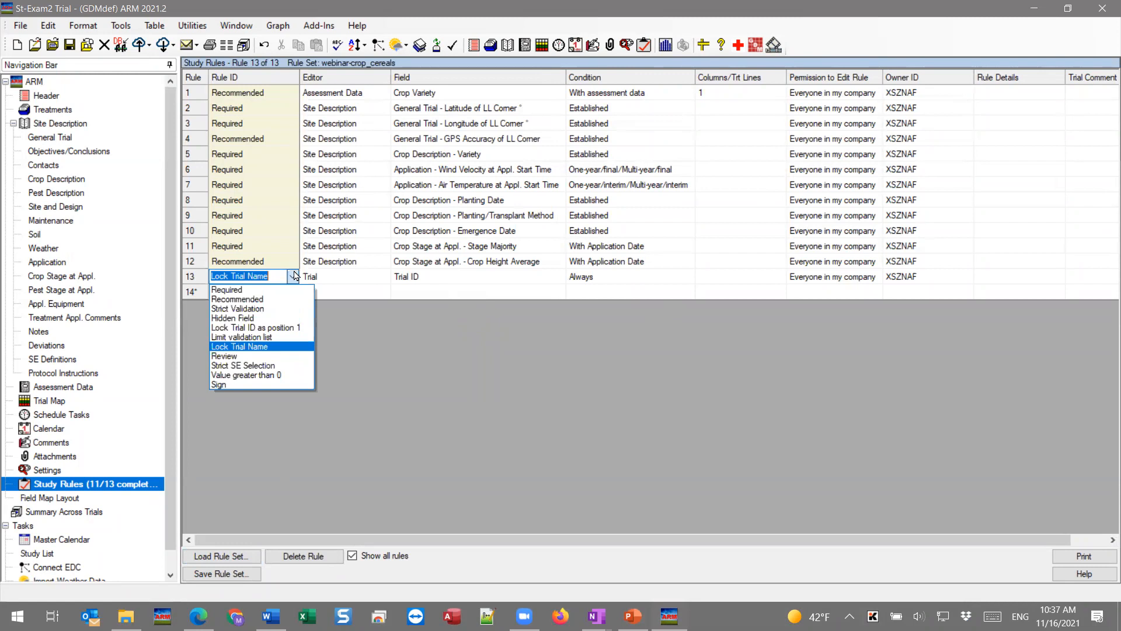
pyautogui.click(188, 278)
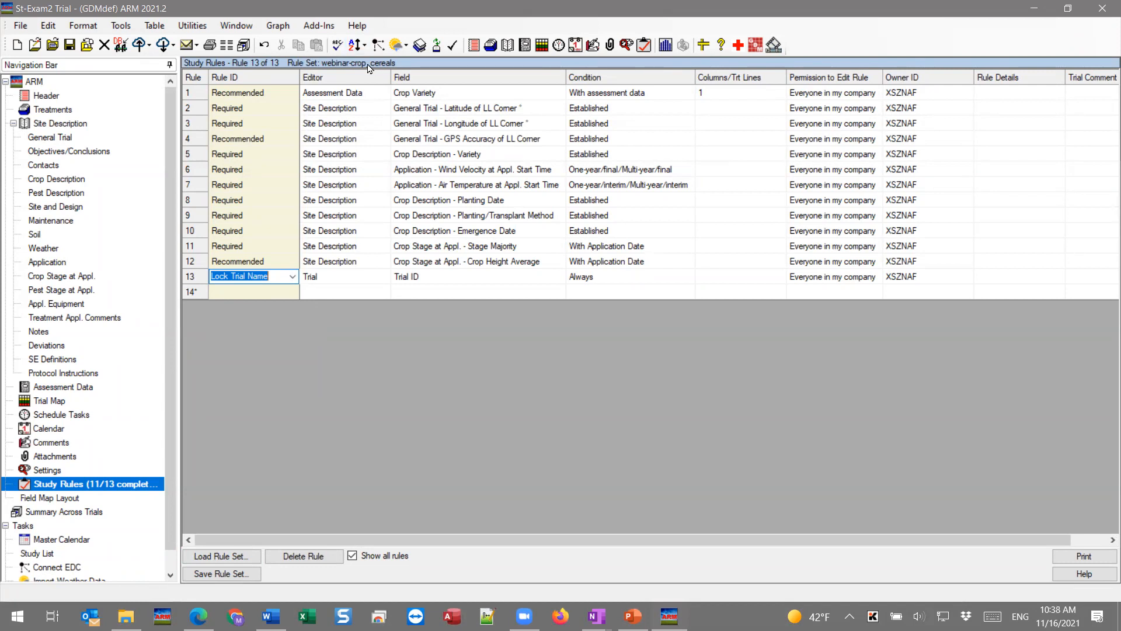
pyautogui.click(191, 188)
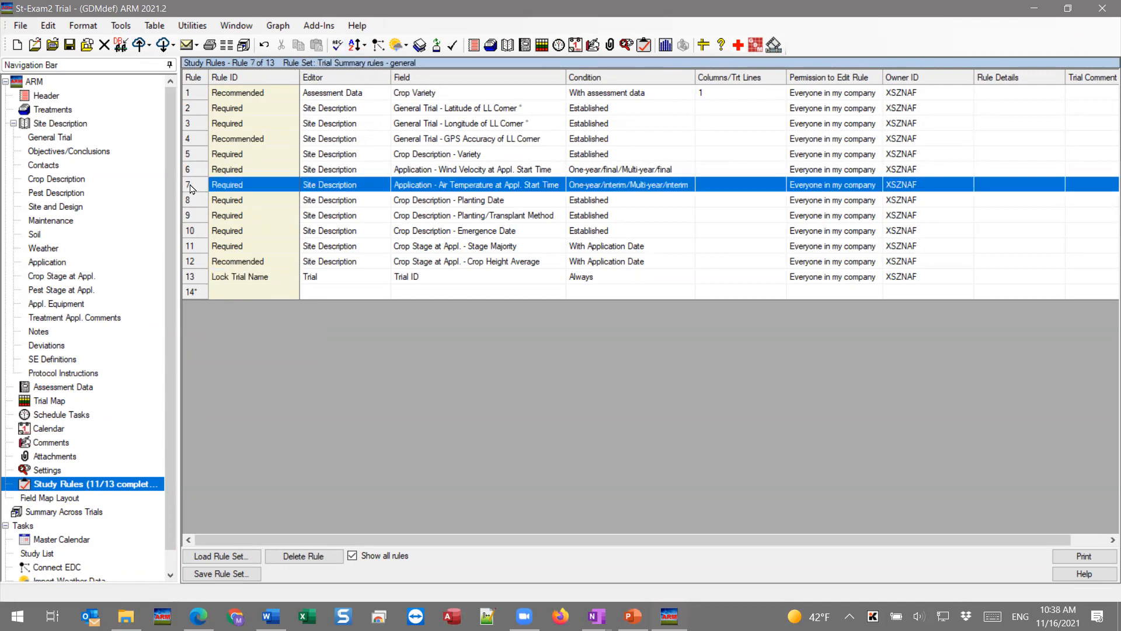
# - Review the additive-rules example for Set 1, Set 2 and Trial on the PowerPoint slide, and return to the ARM study rules
pyautogui.click(633, 616)
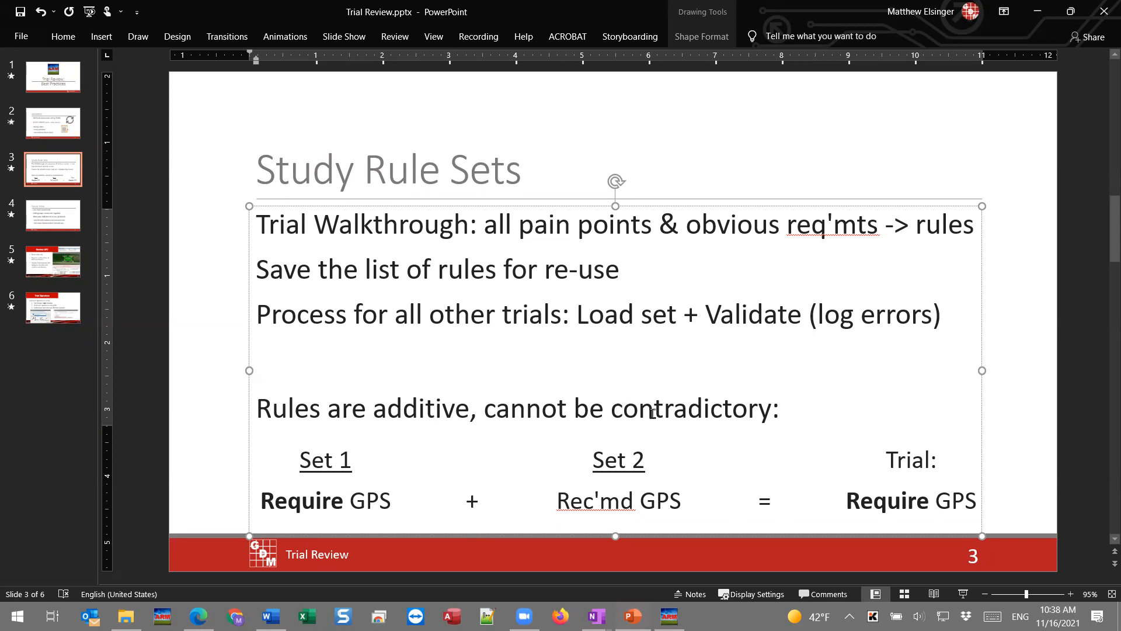
pyautogui.moveTo(261, 500); pyautogui.dragTo(405, 498)
pyautogui.click(345, 504)
pyautogui.moveTo(583, 497); pyautogui.dragTo(675, 506)
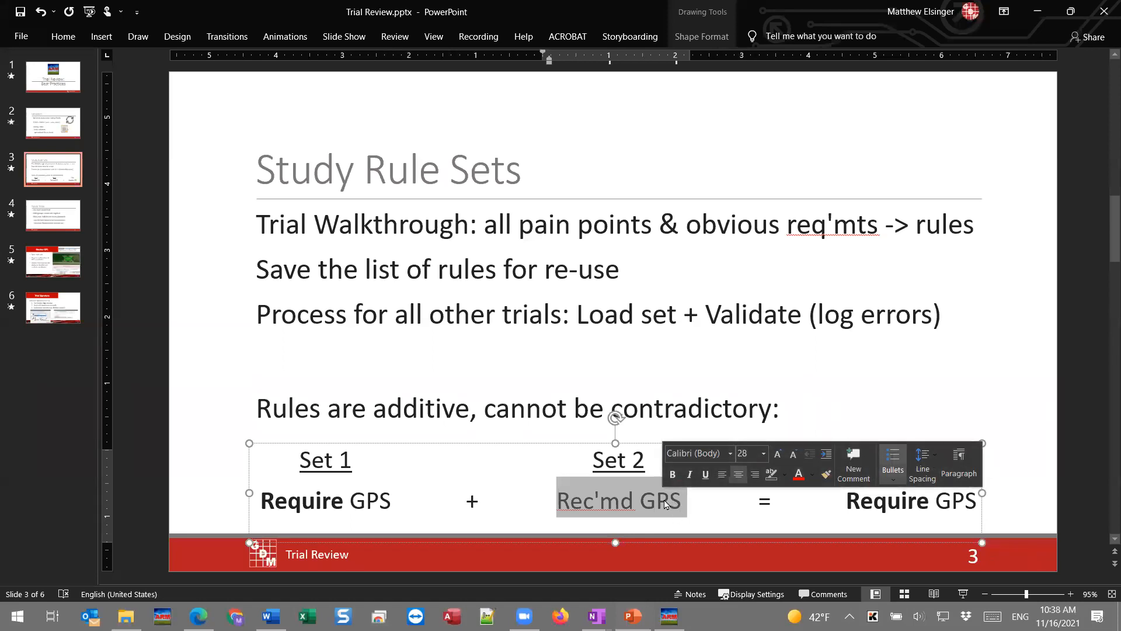
pyautogui.click(656, 505)
pyautogui.moveTo(854, 502); pyautogui.dragTo(983, 491)
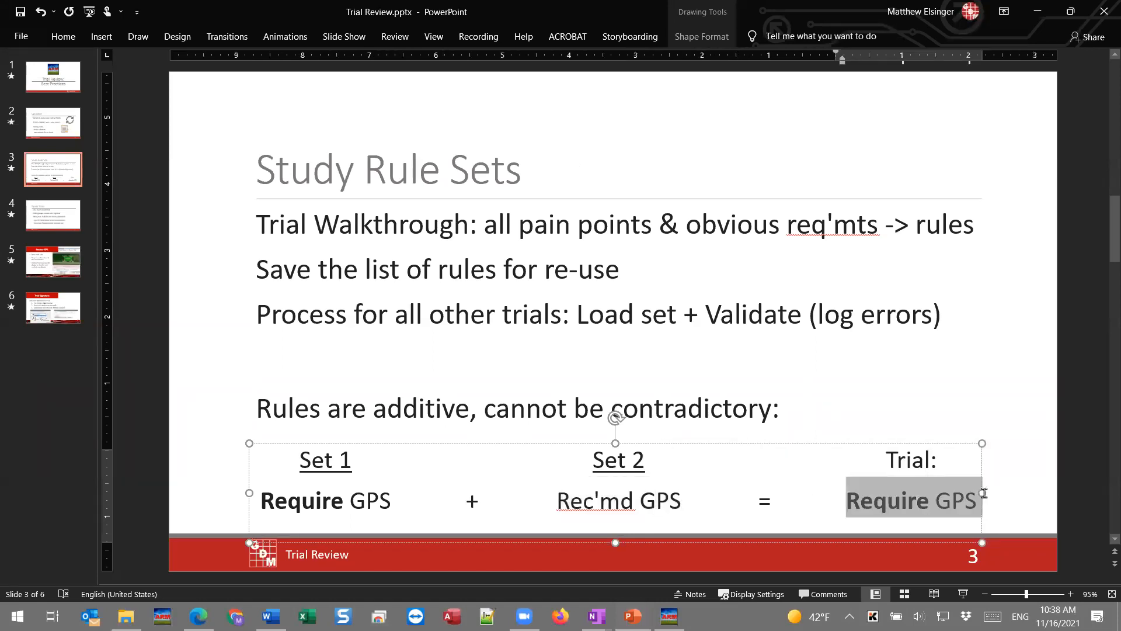
pyautogui.click(1061, 325)
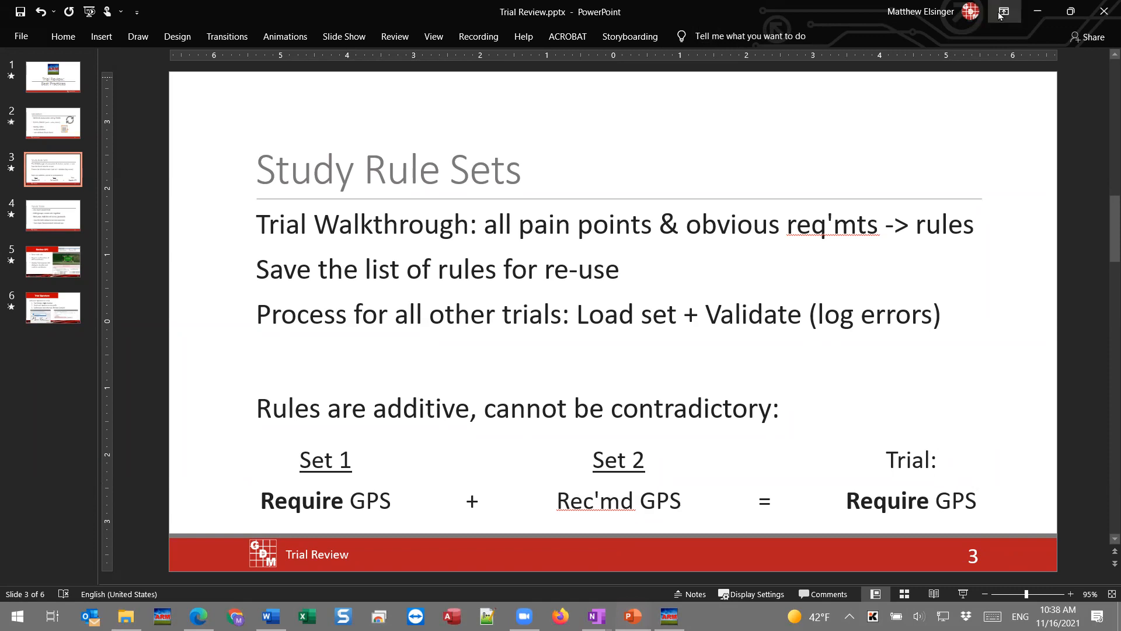
pyautogui.click(1030, 21)
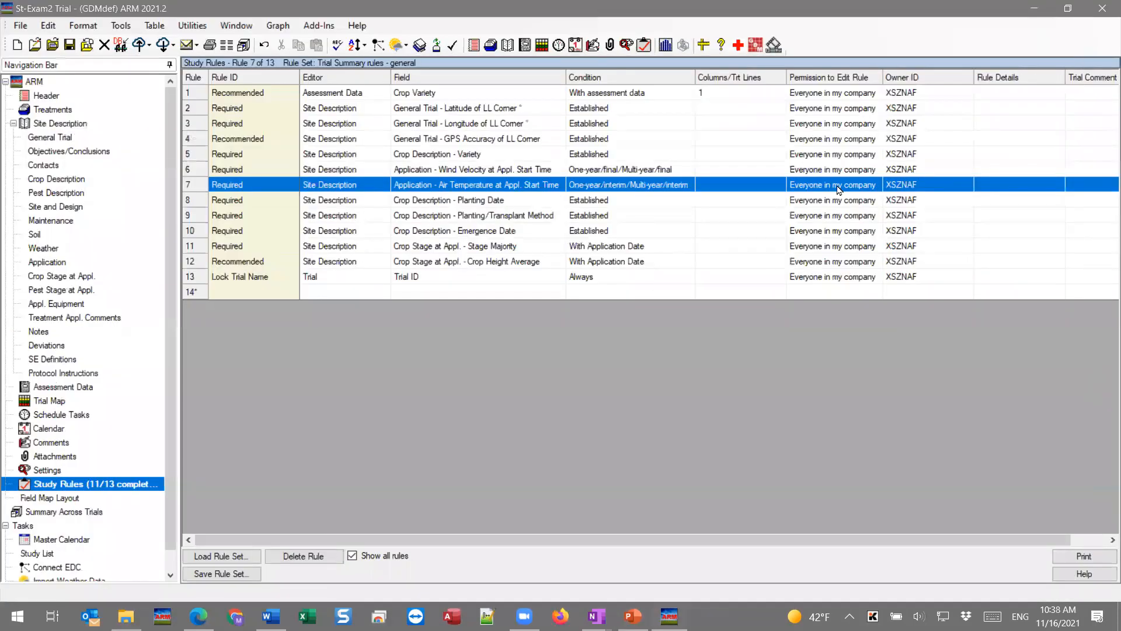
# - Set the Permission to Edit Rule of the Lock Trial Name rule to Everyone in my company
pyautogui.click(843, 80)
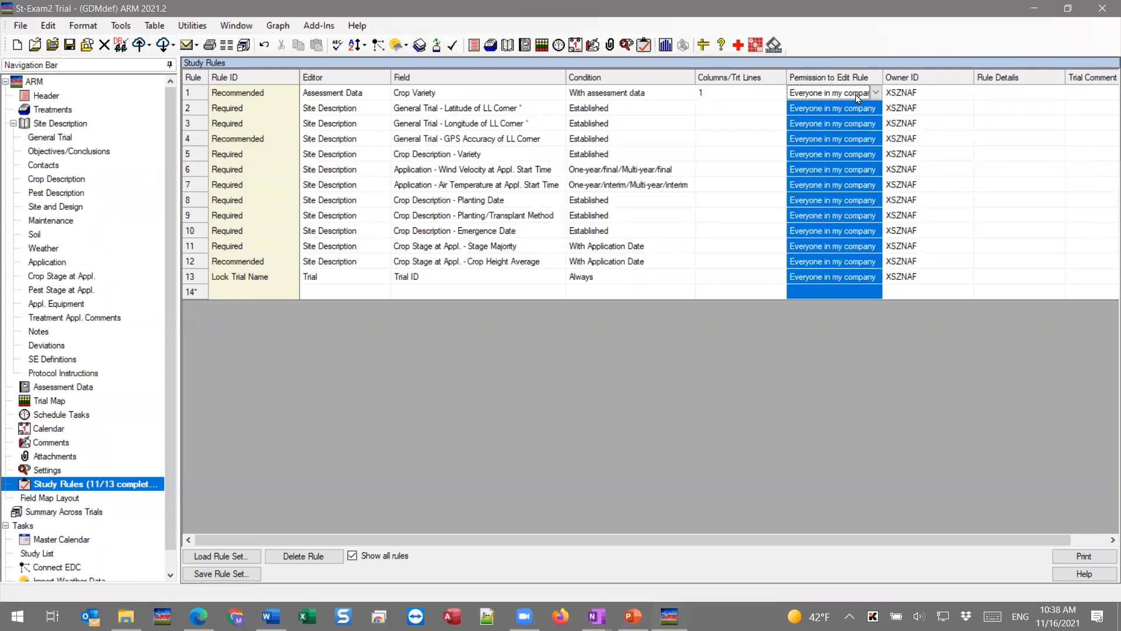
pyautogui.click(878, 95)
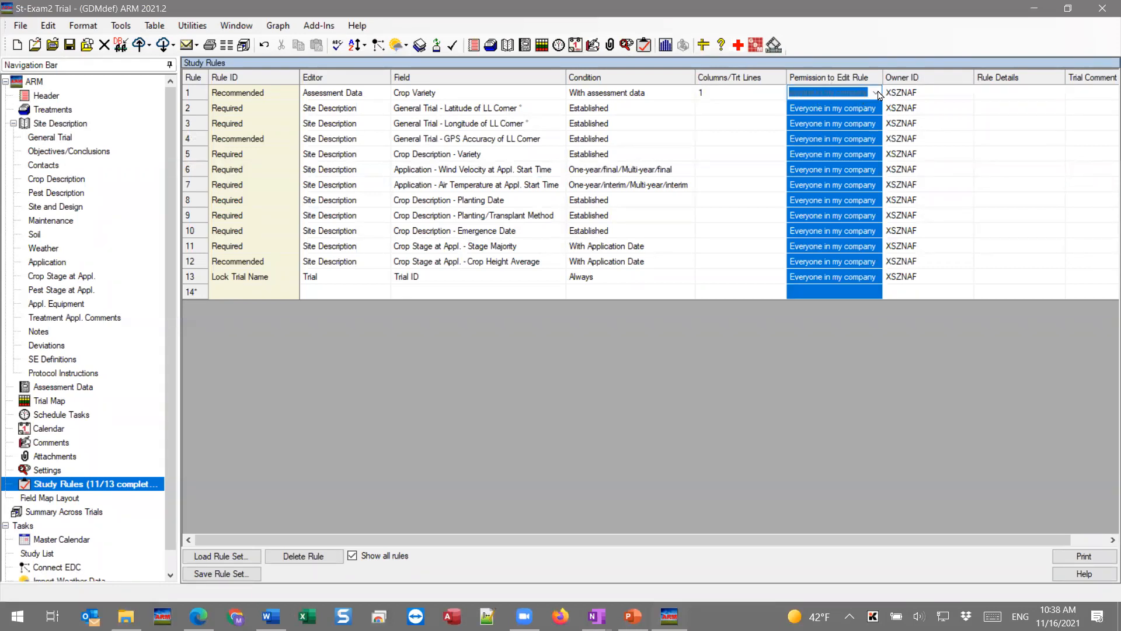
pyautogui.click(825, 278)
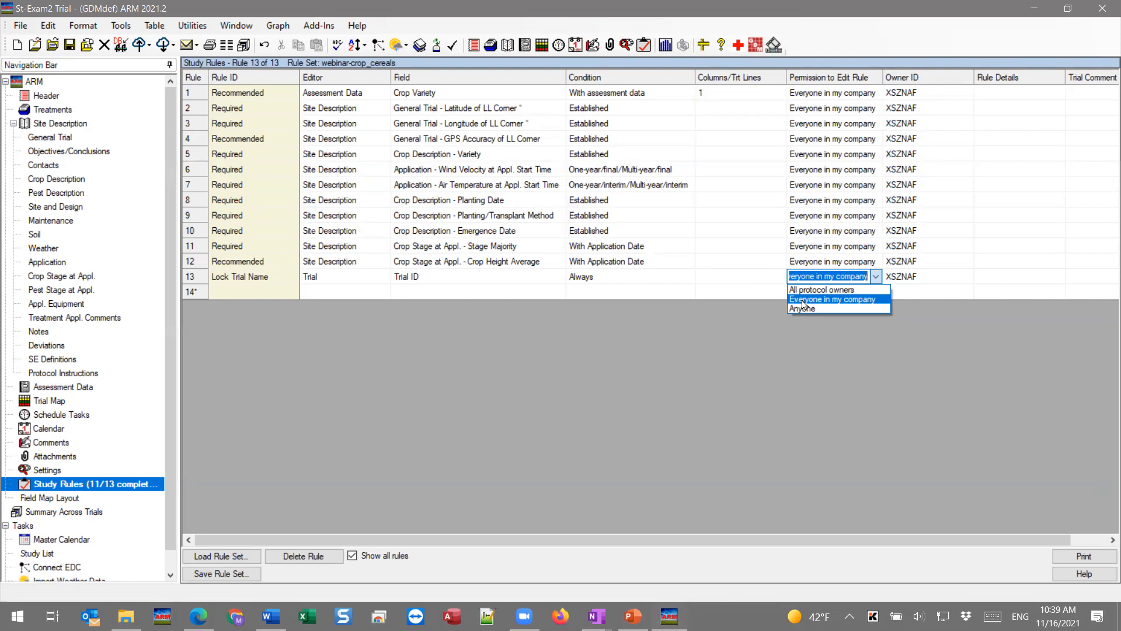
pyautogui.click(854, 303)
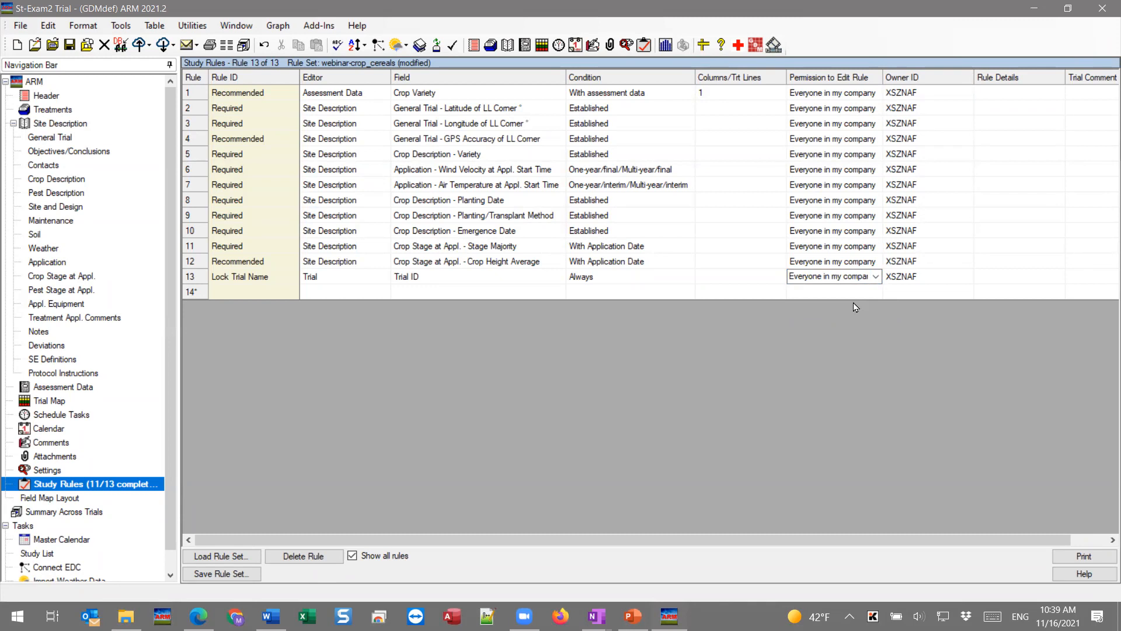
# - Set the Lock Trial Name rule's edit permission to All protocol owners, and view the trial settings without changing them
pyautogui.click(876, 276)
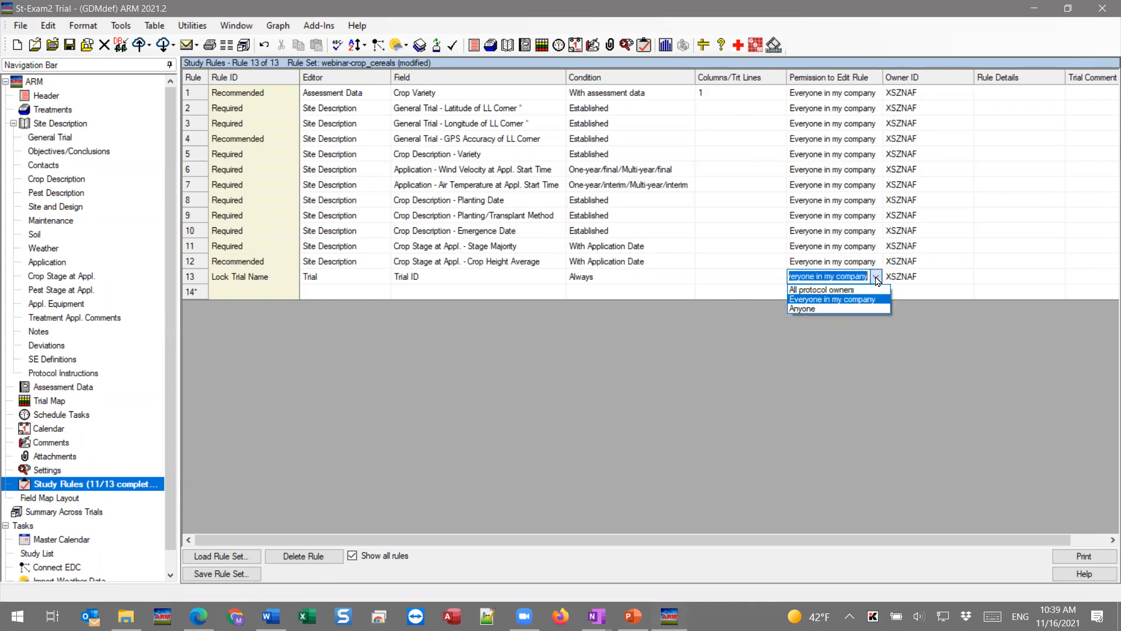
pyautogui.click(815, 292)
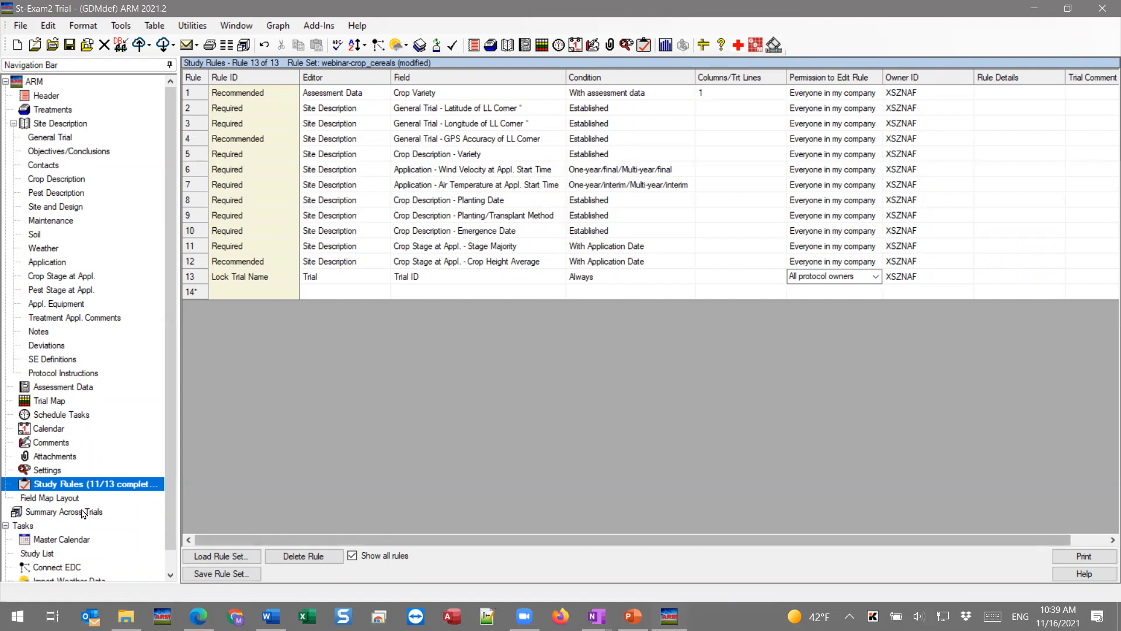
pyautogui.click(64, 471)
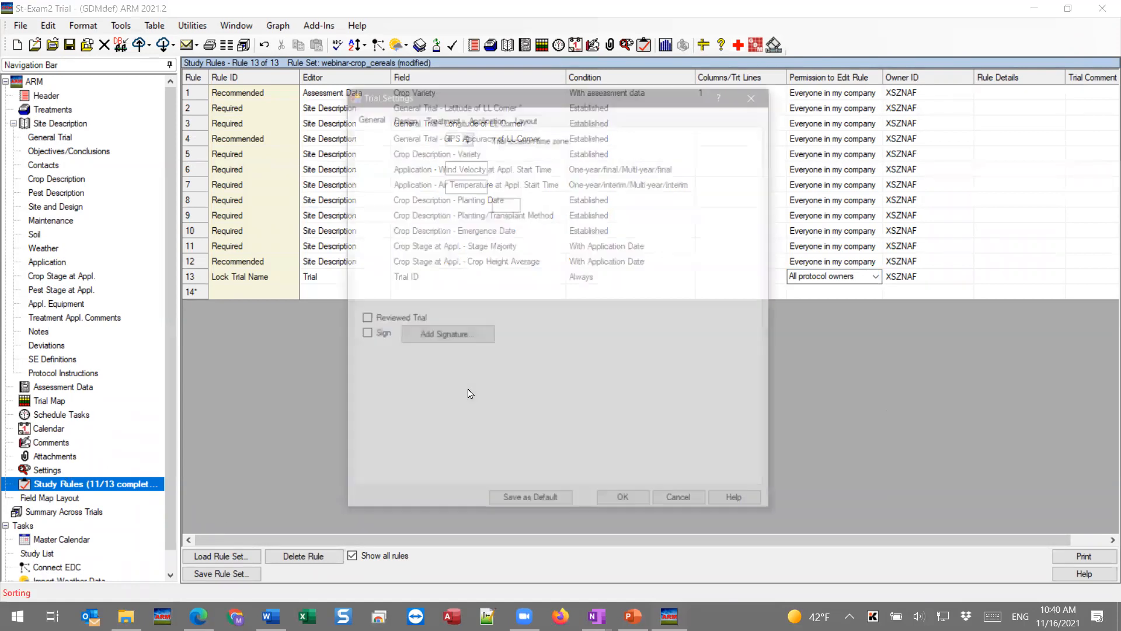
pyautogui.click(682, 502)
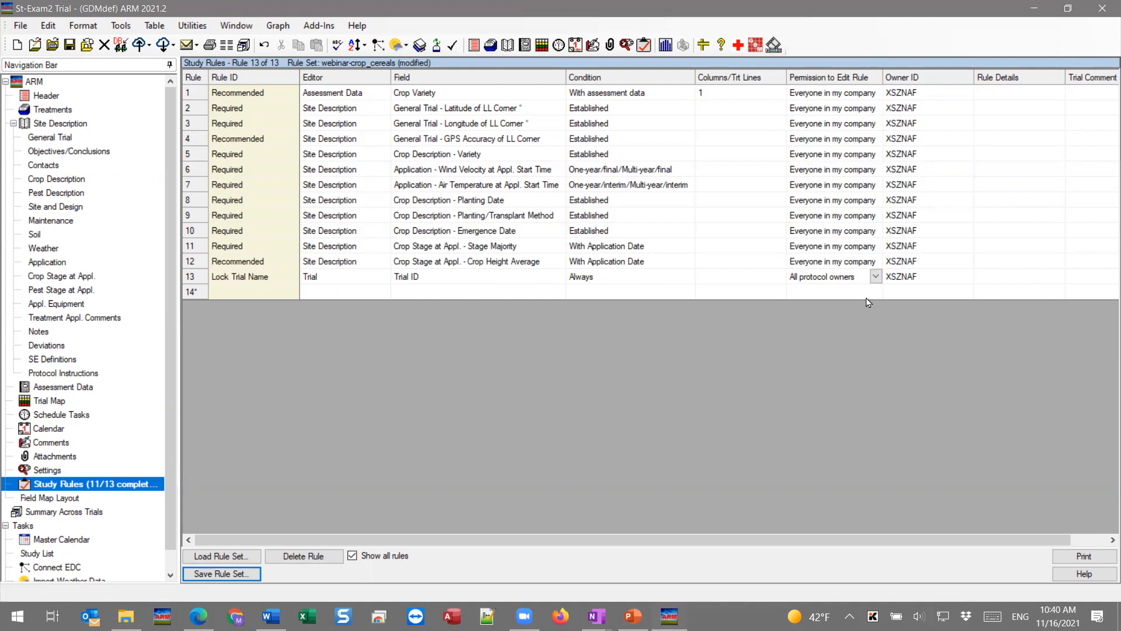
# - Try Anyone as the Lock Trial Name rule's edit permission, and return it to Everyone in my company
pyautogui.click(876, 276)
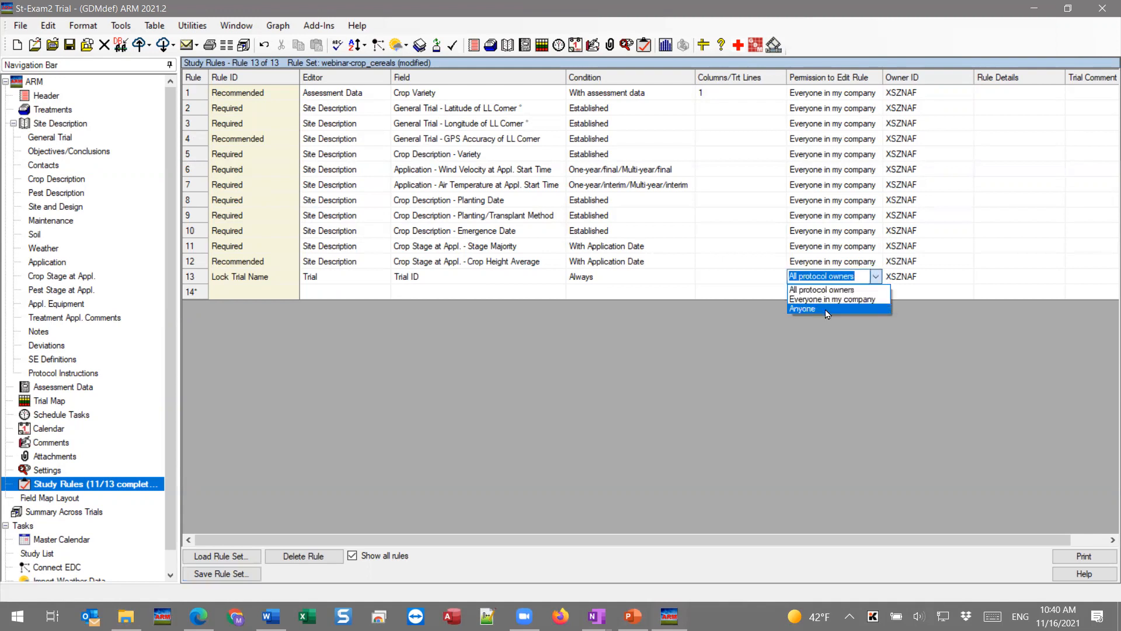
pyautogui.click(840, 308)
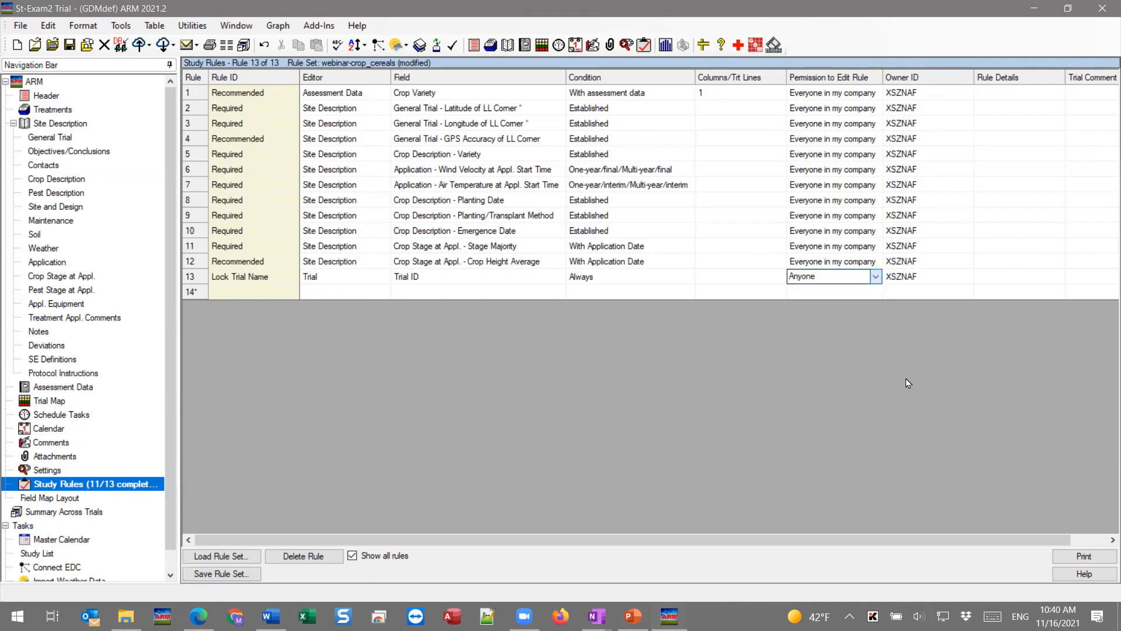
pyautogui.click(875, 276)
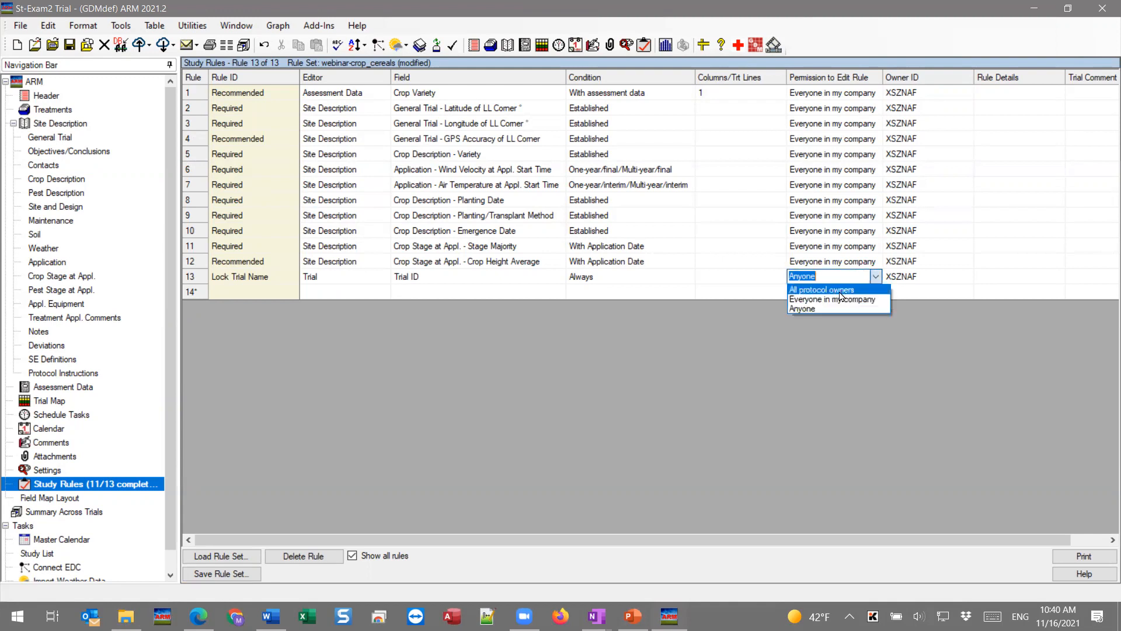
pyautogui.click(839, 299)
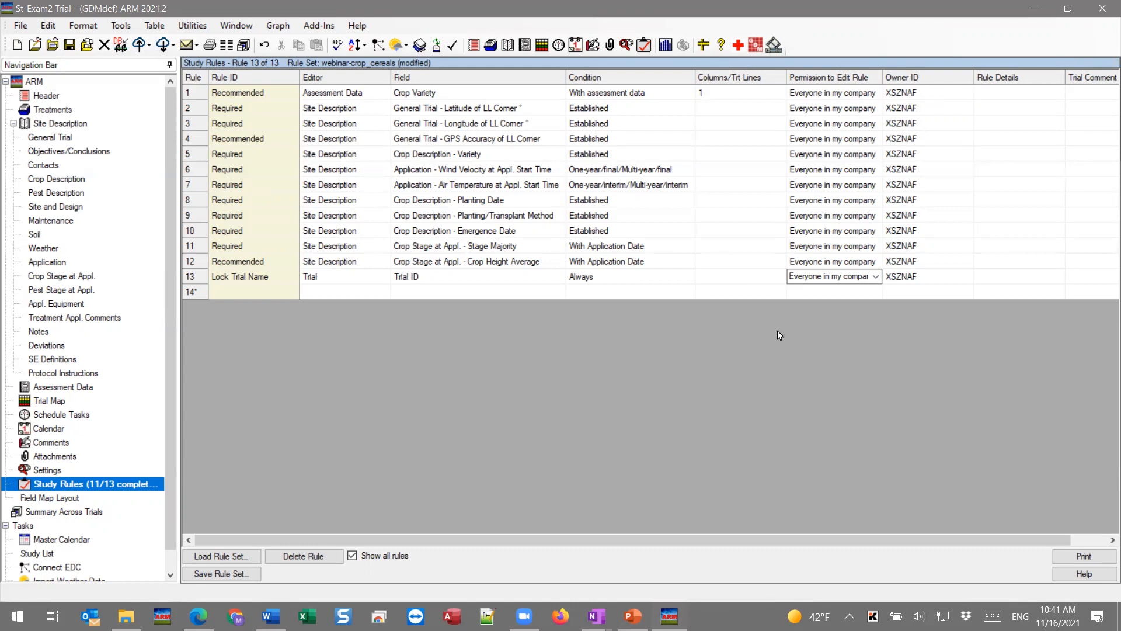
# - Switch to the Trial Review presentation in PowerPoint and show the Tips & Tricks slide
pyautogui.click(837, 276)
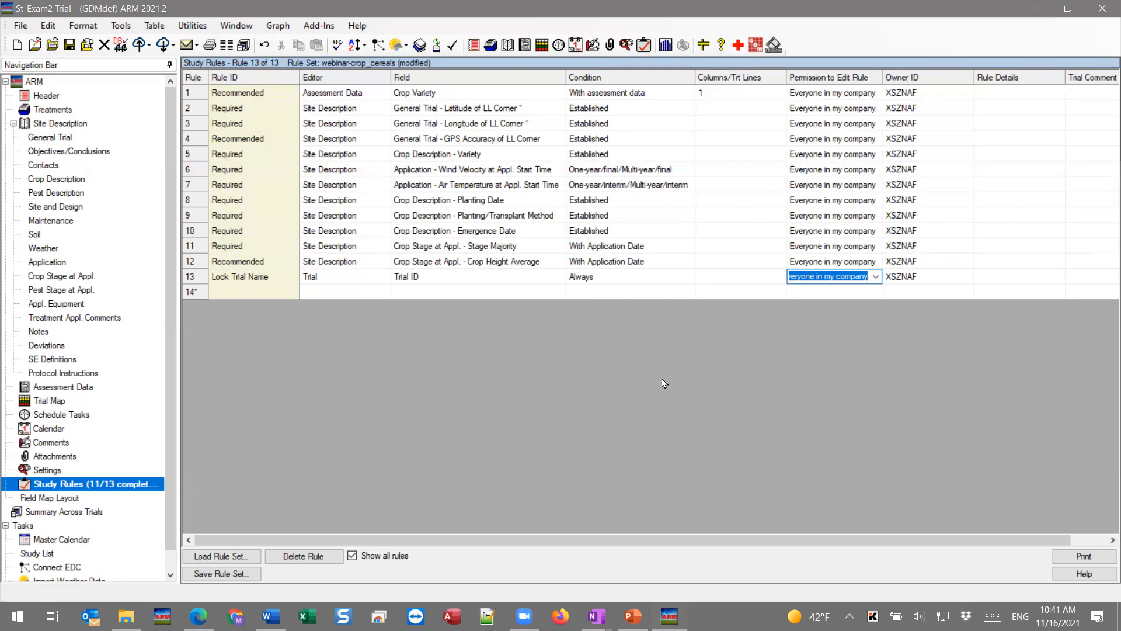
pyautogui.click(64, 387)
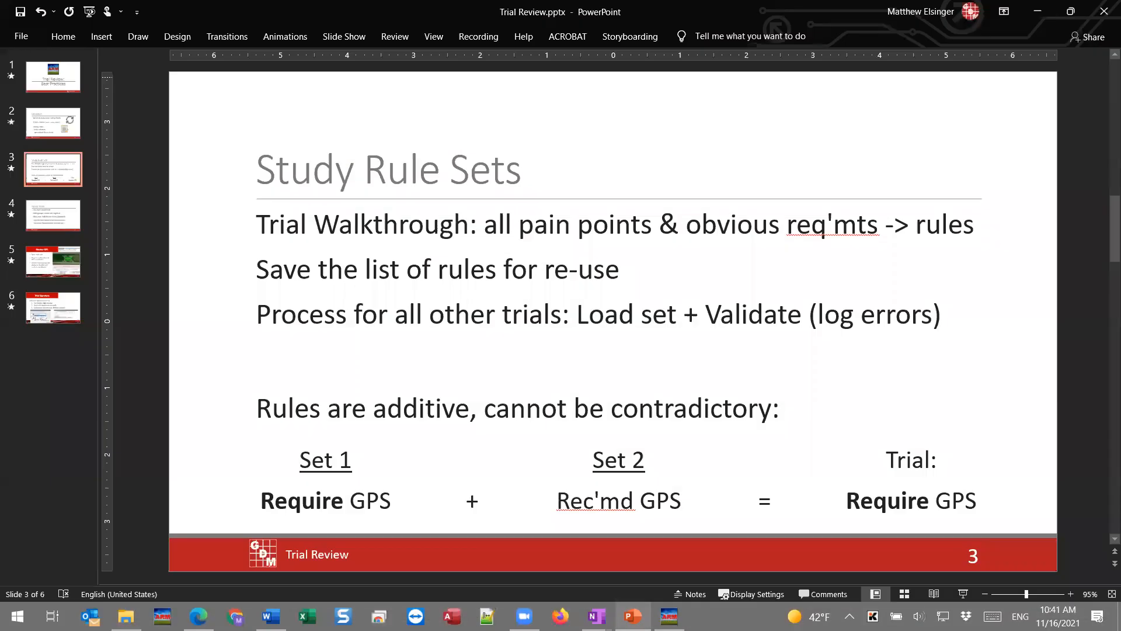
pyautogui.click(53, 215)
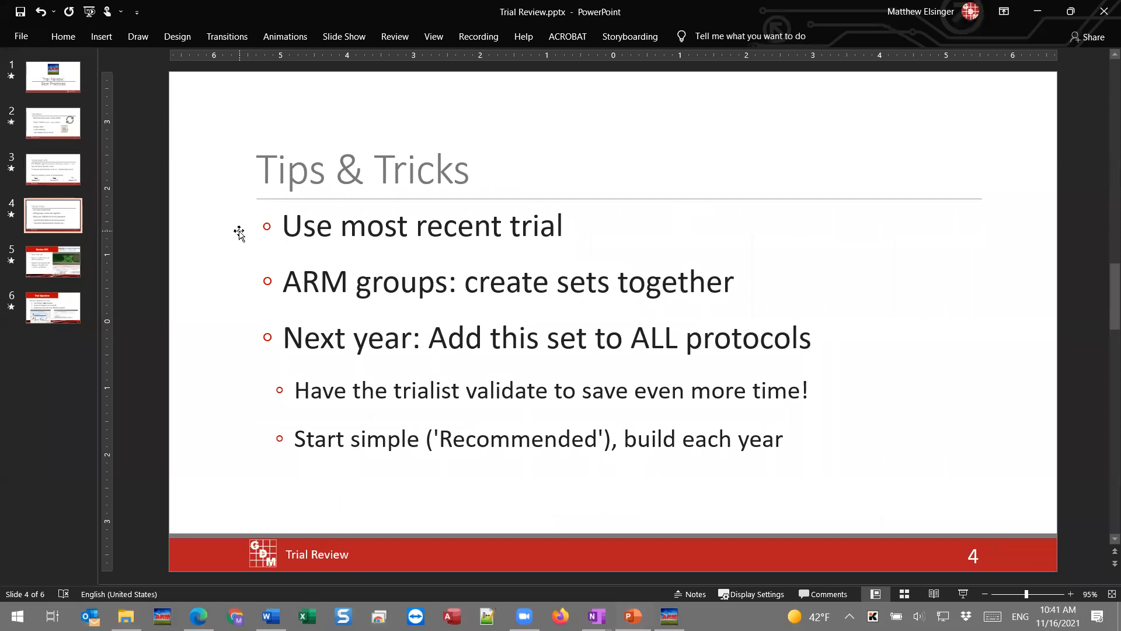
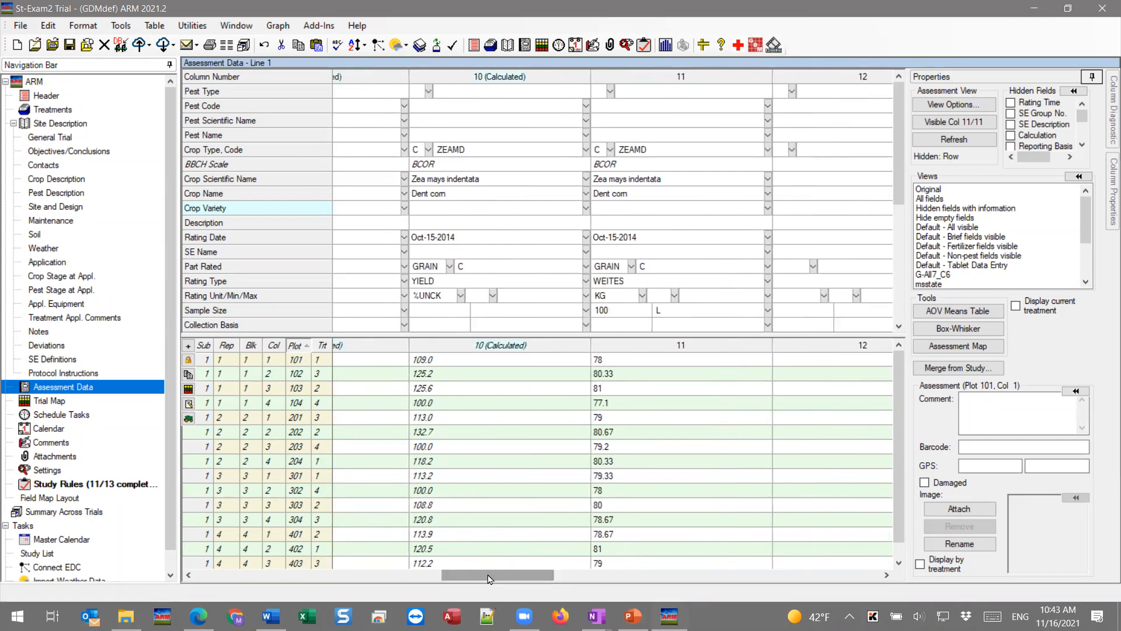
# - Return to the first assessment data columns in ARM, and examine the fields available in the assessment view's column filter
pyautogui.moveTo(440, 578); pyautogui.dragTo(198, 578)
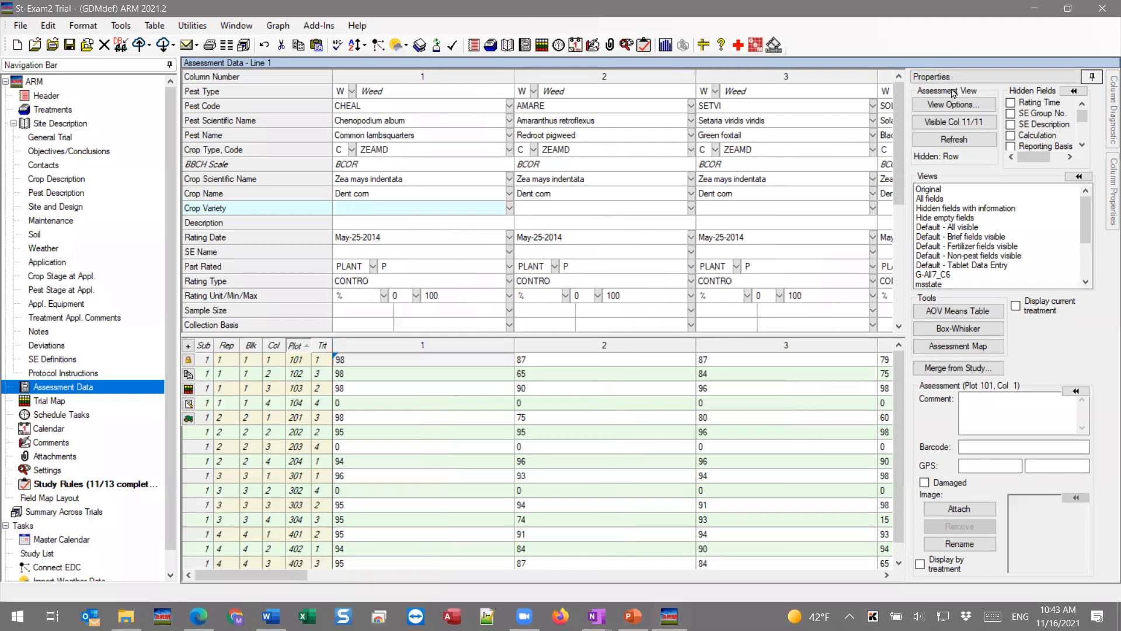
pyautogui.click(951, 106)
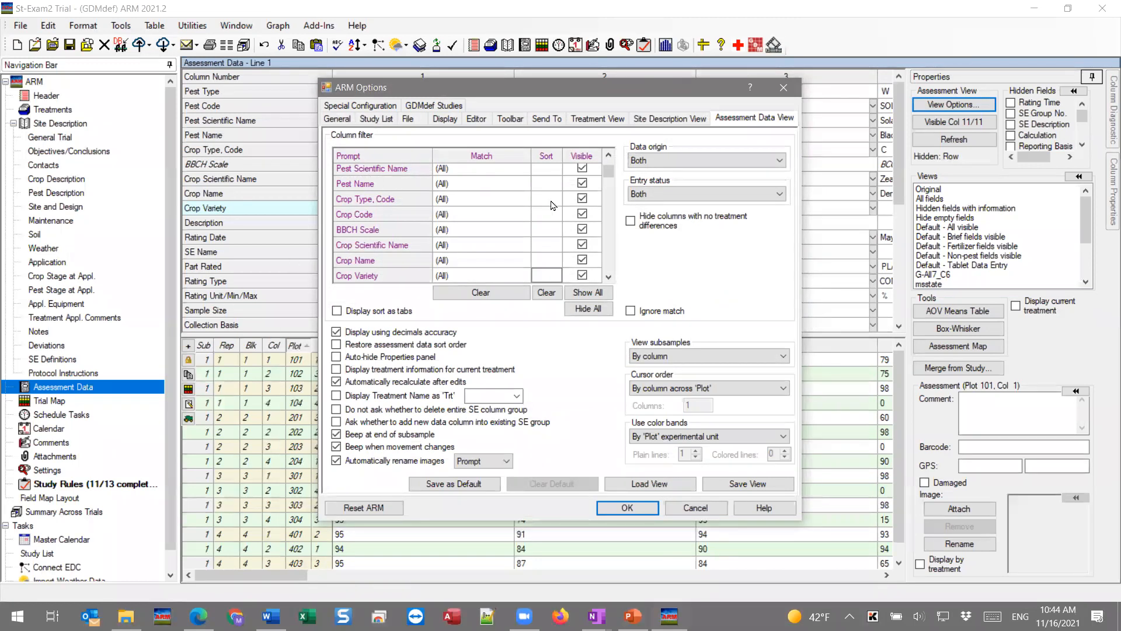
pyautogui.scroll(1, 510, 242)
pyautogui.scroll(-3, 374, 251)
pyautogui.scroll(-2, 371, 252)
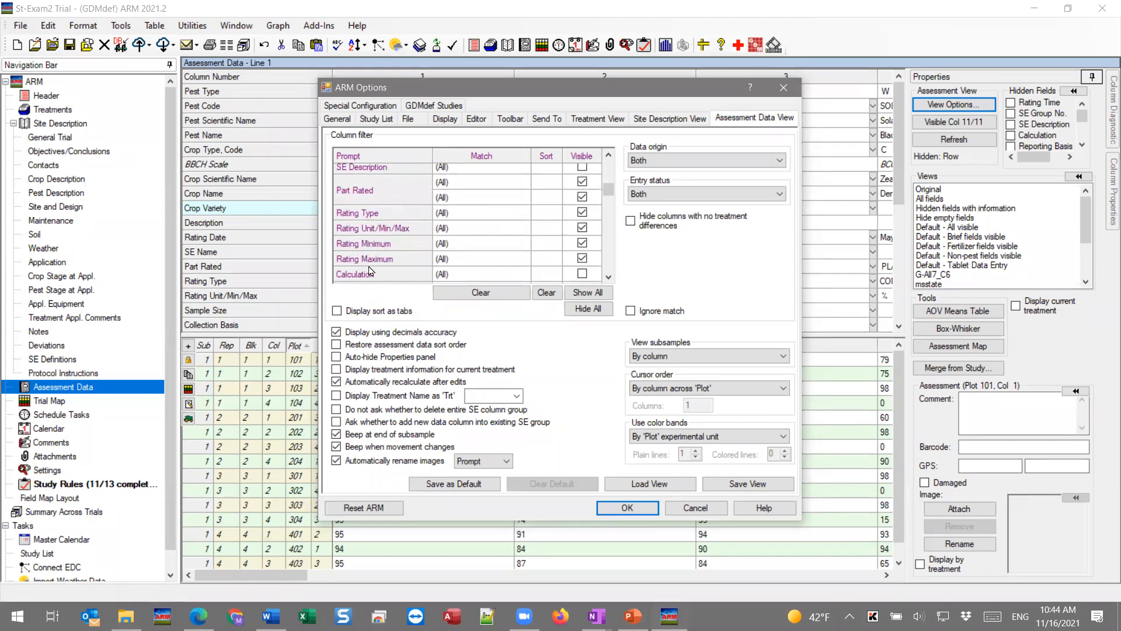
pyautogui.scroll(5, 369, 271)
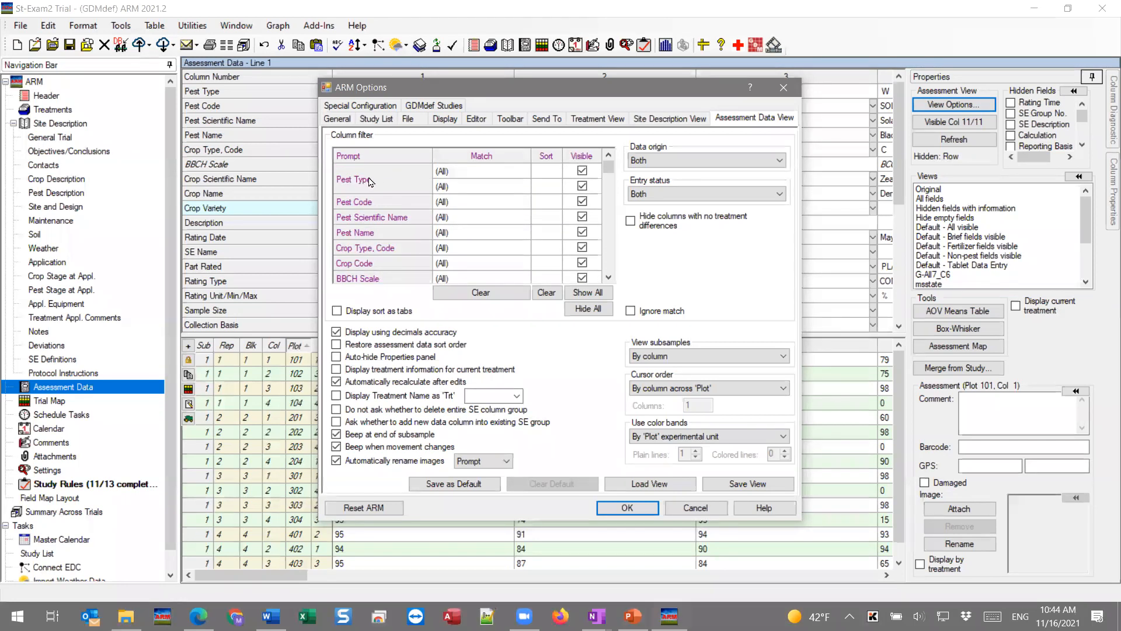
pyautogui.scroll(-5, 578, 262)
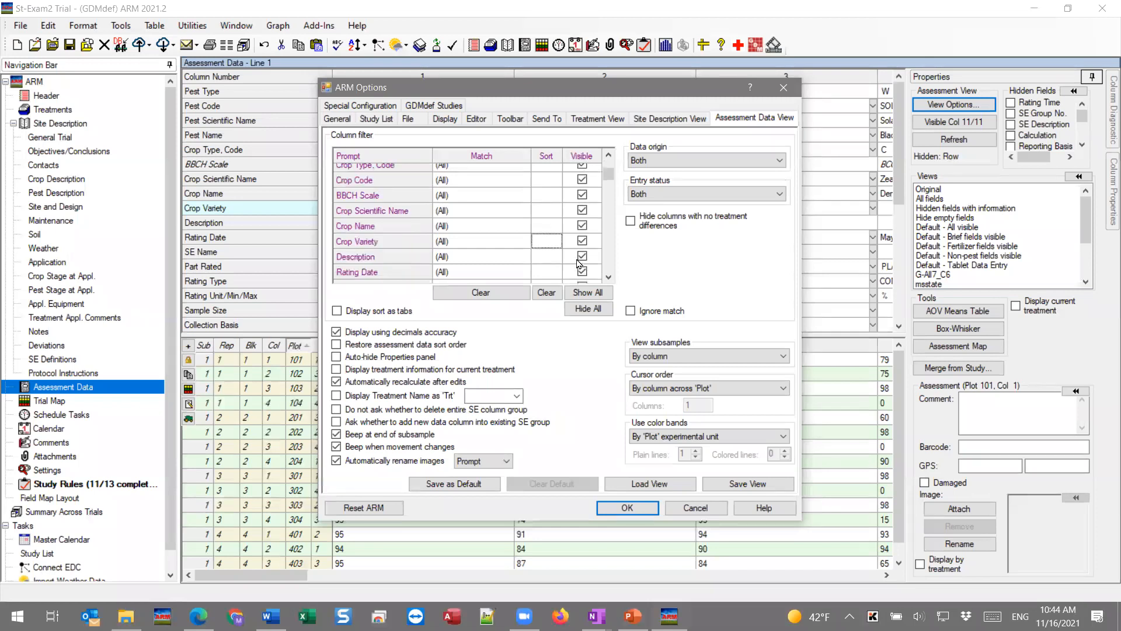
pyautogui.scroll(5, 578, 262)
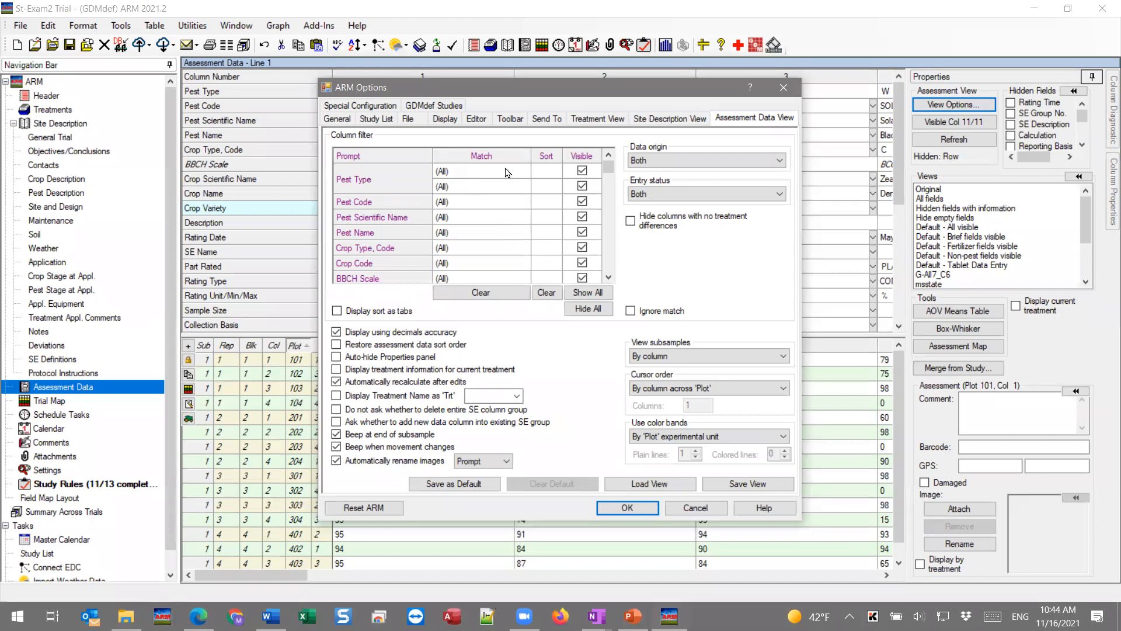
# - Filter the assessment columns to the Rating Type CONTRO, and check the columns in the restricted view
pyautogui.moveTo(527, 96); pyautogui.dragTo(745, 130)
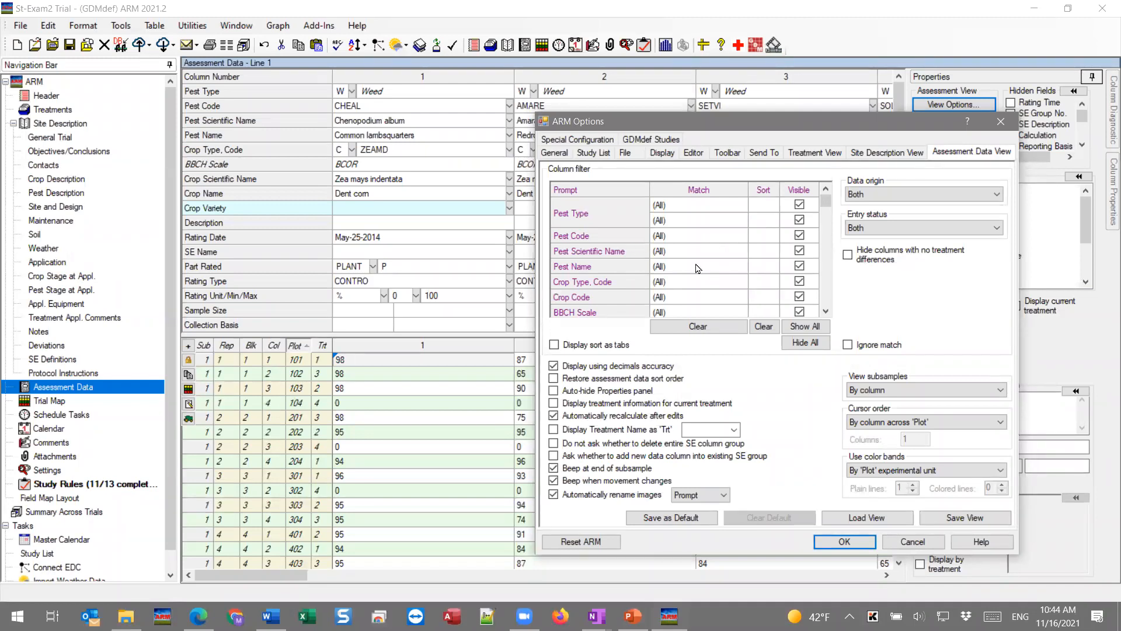
pyautogui.scroll(-2, 698, 268)
pyautogui.scroll(-2, 695, 268)
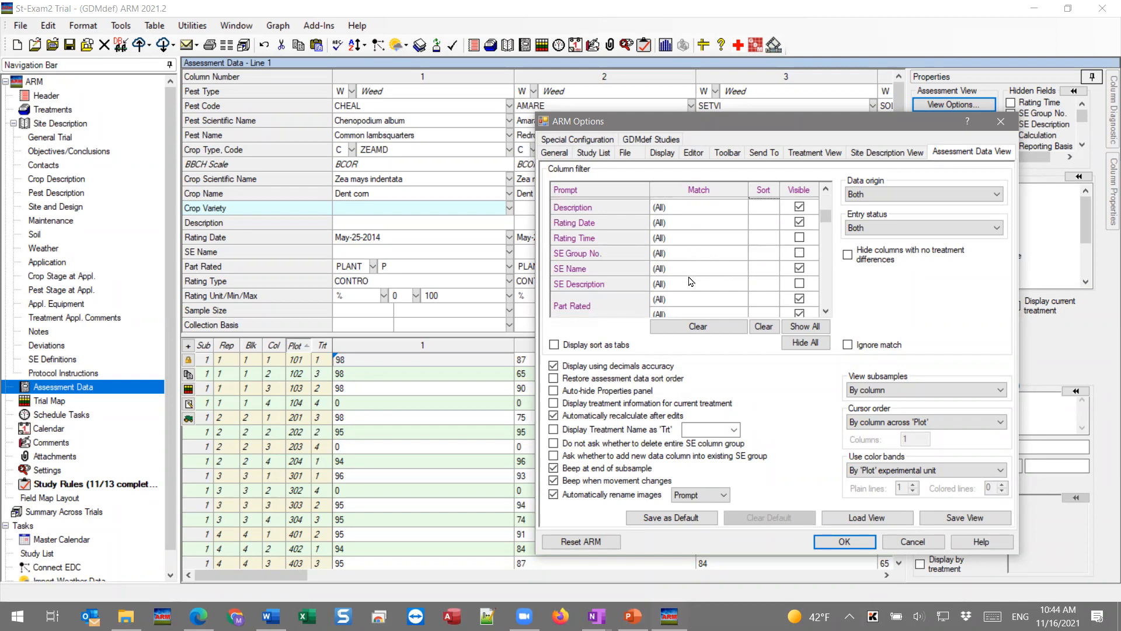
pyautogui.scroll(-2, 692, 282)
pyautogui.click(691, 247)
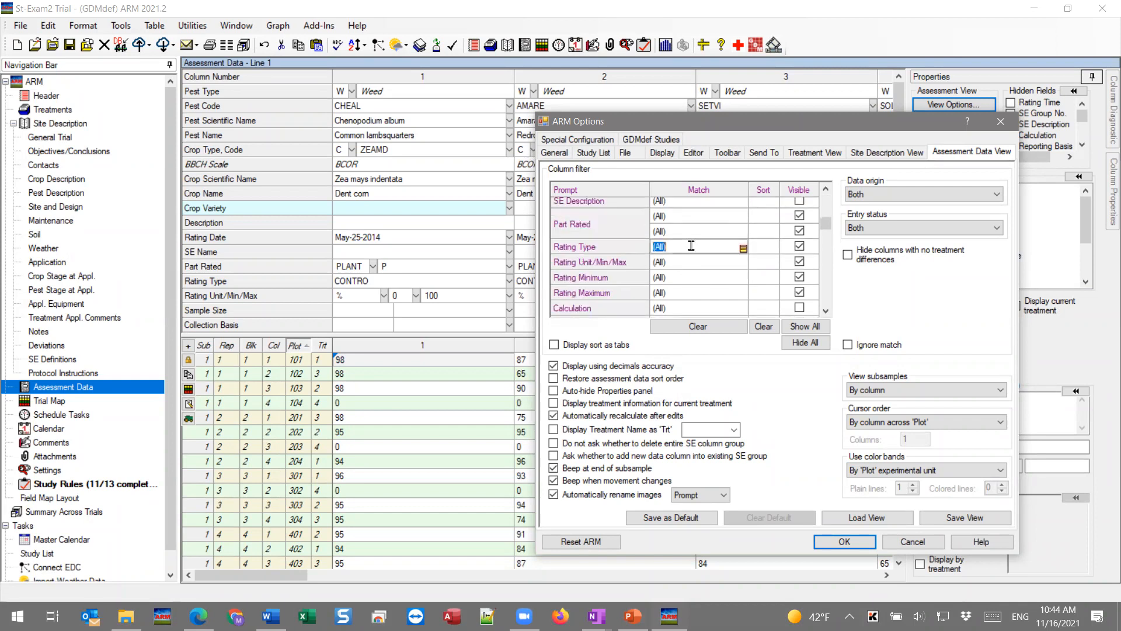
pyautogui.click(743, 249)
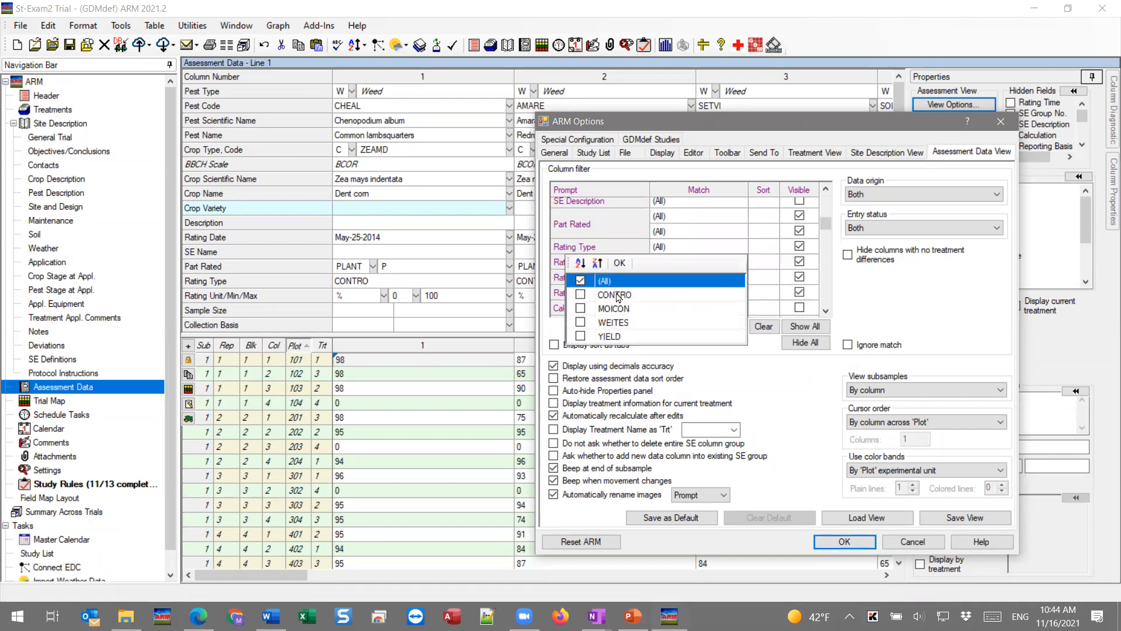
pyautogui.click(581, 295)
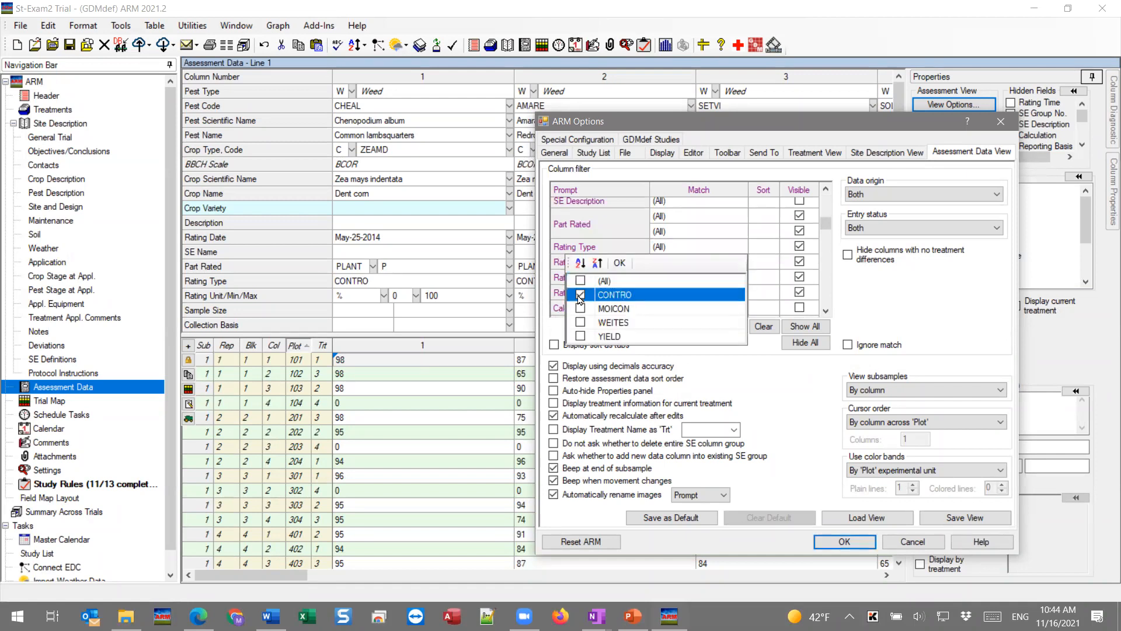
pyautogui.click(619, 262)
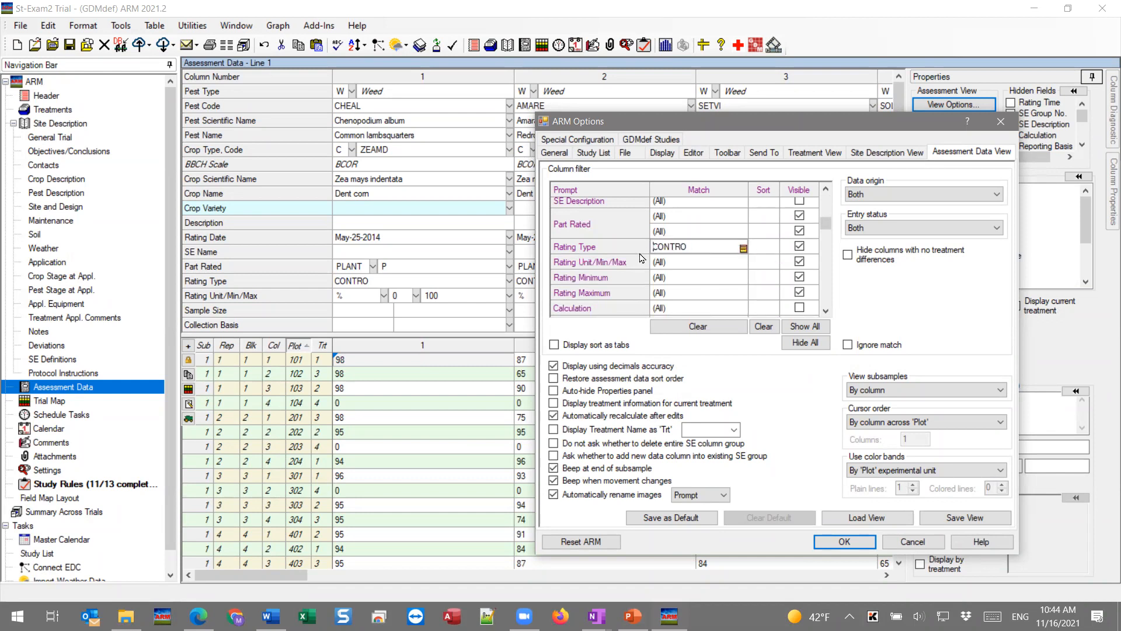
pyautogui.click(855, 542)
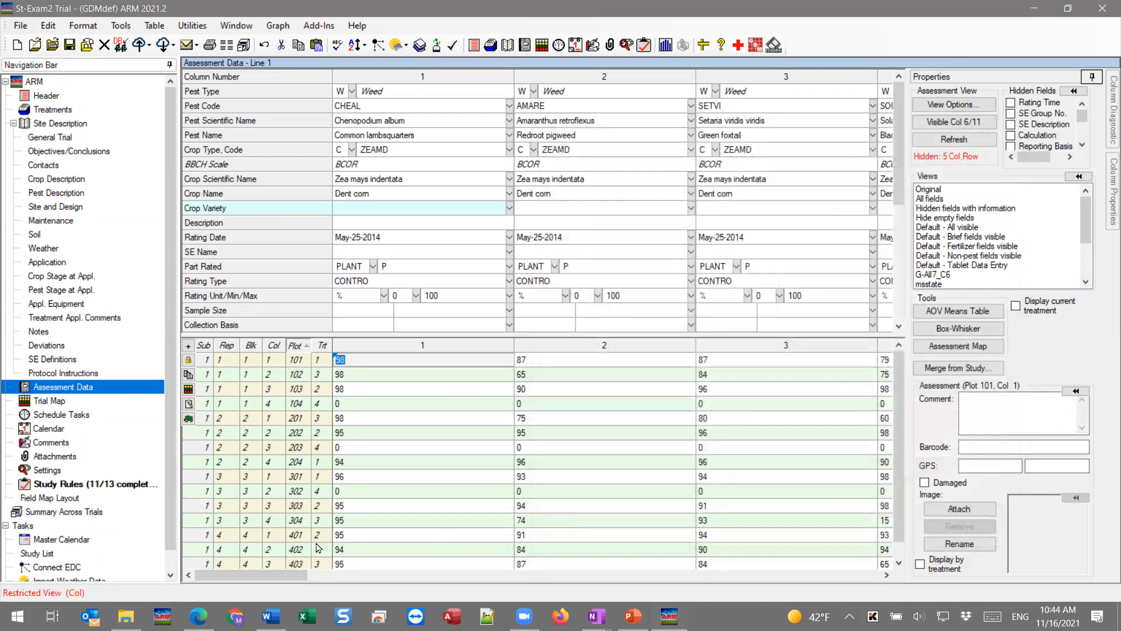
pyautogui.moveTo(280, 575); pyautogui.dragTo(419, 581)
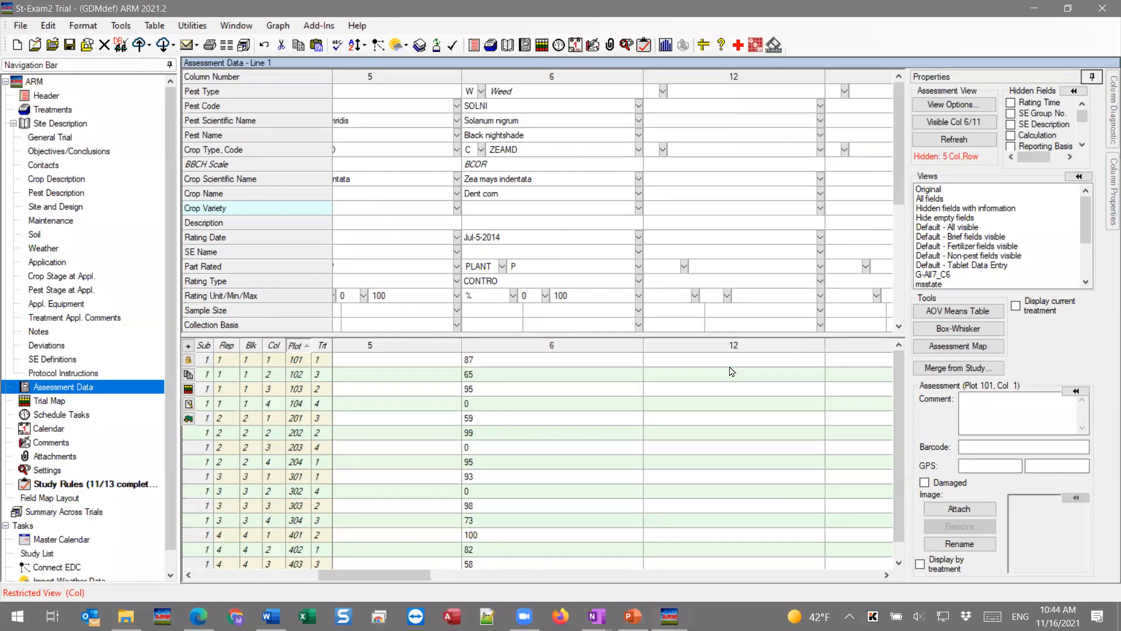
# - Clear all match criteria from the assessment view's column filter
pyautogui.click(949, 108)
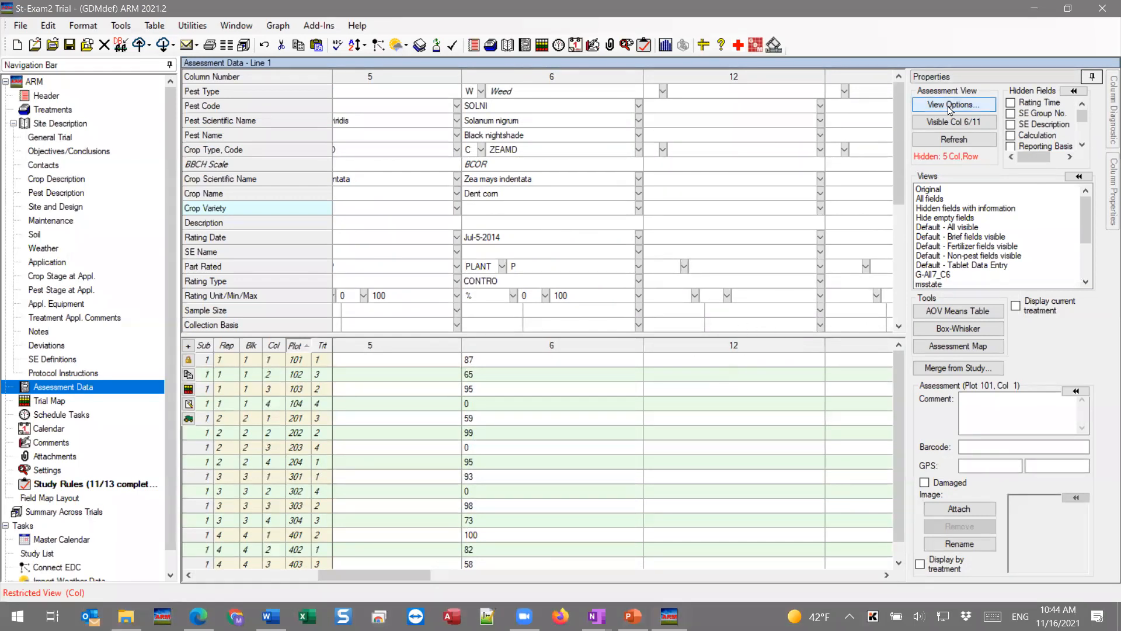
pyautogui.scroll(-3, 469, 252)
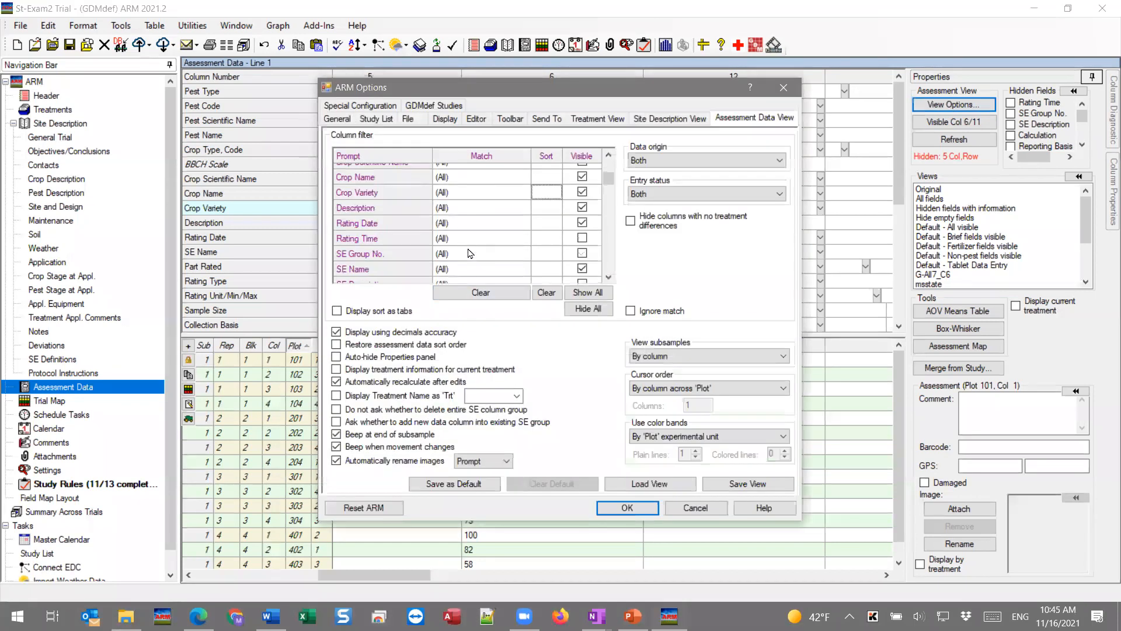
pyautogui.click(454, 294)
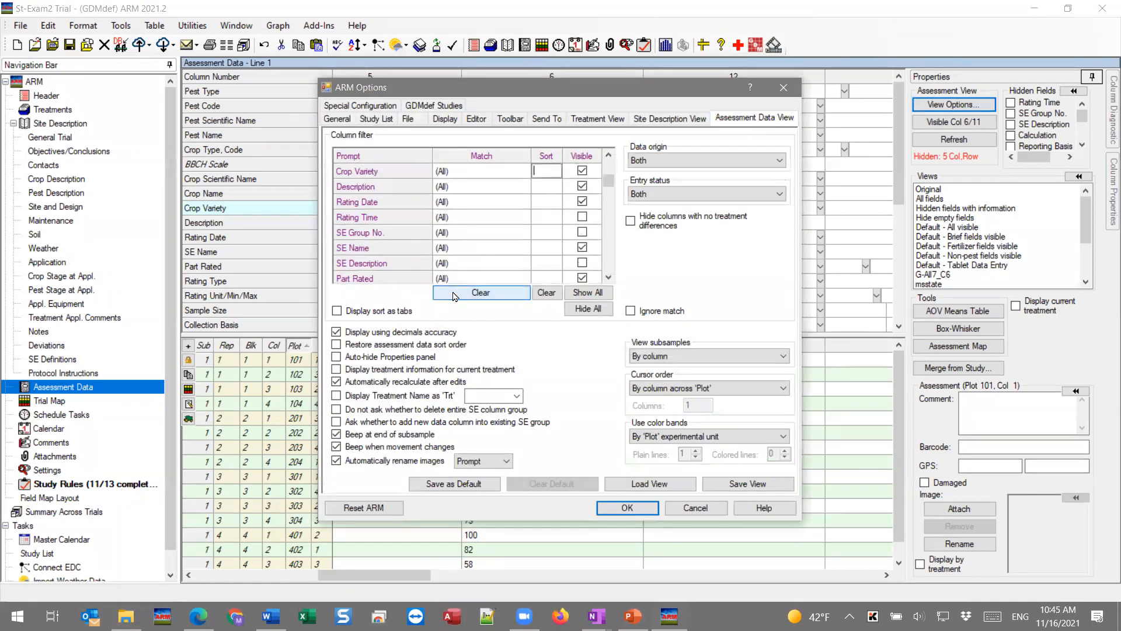
# - Sort the assessment columns by Rating Type as priority 1 and further by Pest Code, with the sort displayed as tabs
pyautogui.scroll(-1, 479, 257)
pyautogui.scroll(-2, 478, 258)
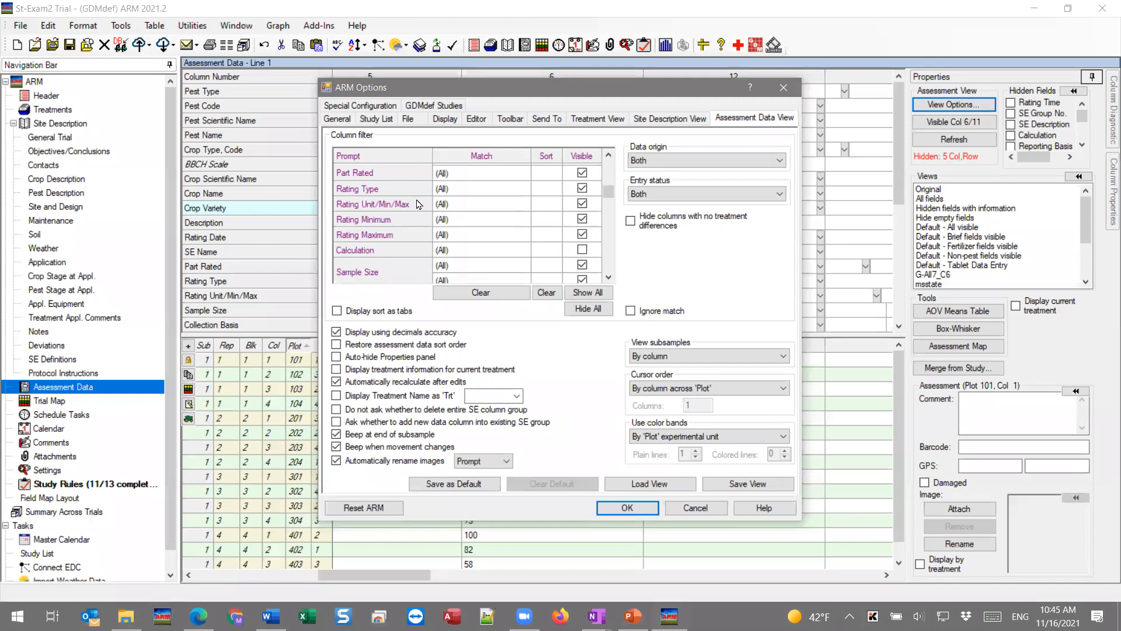
pyautogui.click(547, 204)
pyautogui.write('1')
pyautogui.click(541, 187)
pyautogui.write('1')
pyautogui.scroll(6, 610, 194)
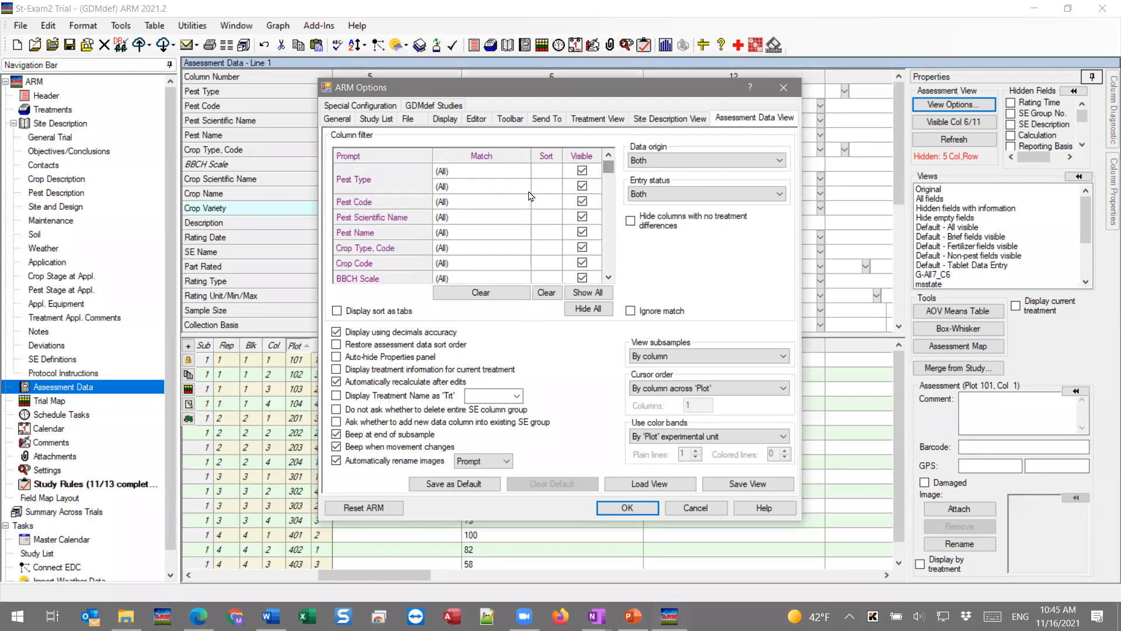
pyautogui.click(550, 200)
pyautogui.click(337, 311)
pyautogui.click(626, 507)
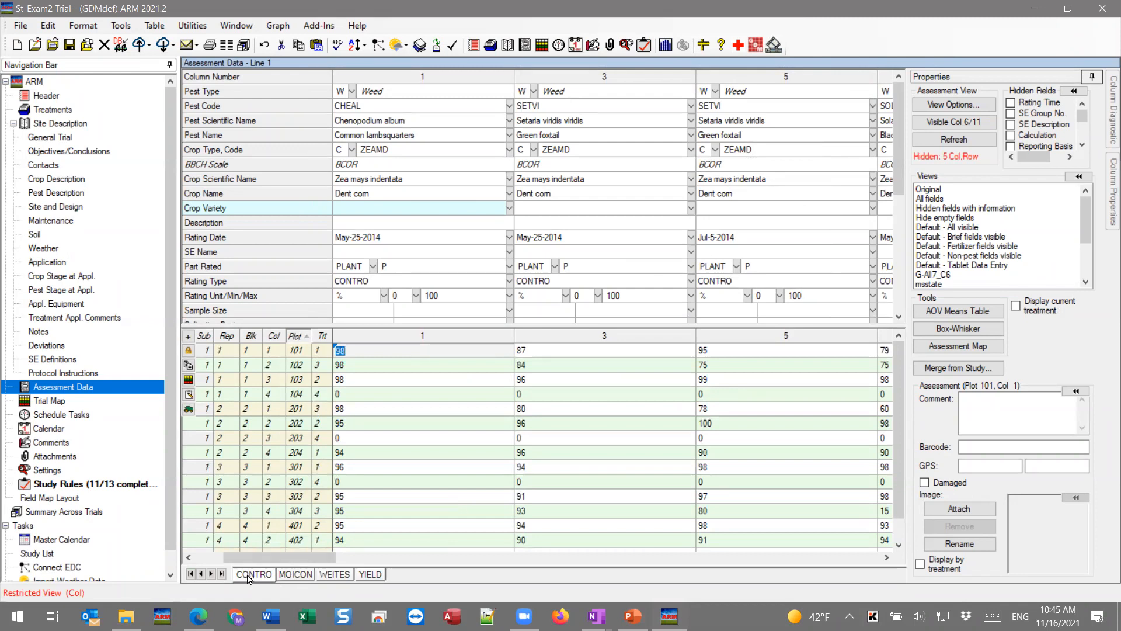
# - Review the MOICON, WEITES and YIELD assessment groups, and return to the CONTRO group
pyautogui.click(294, 575)
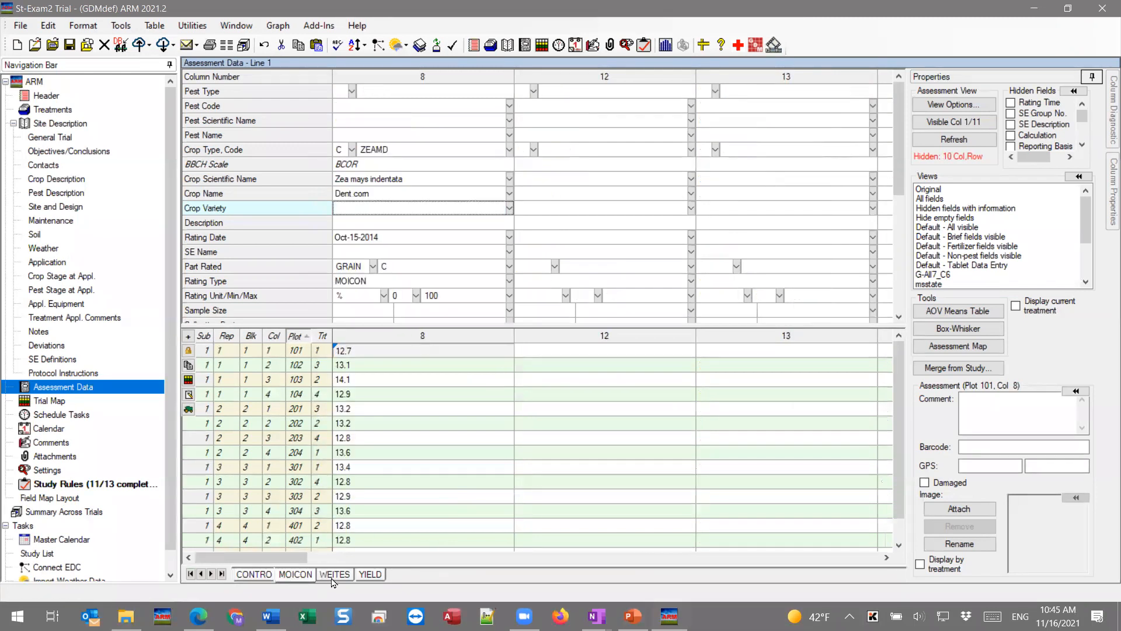
pyautogui.click(333, 575)
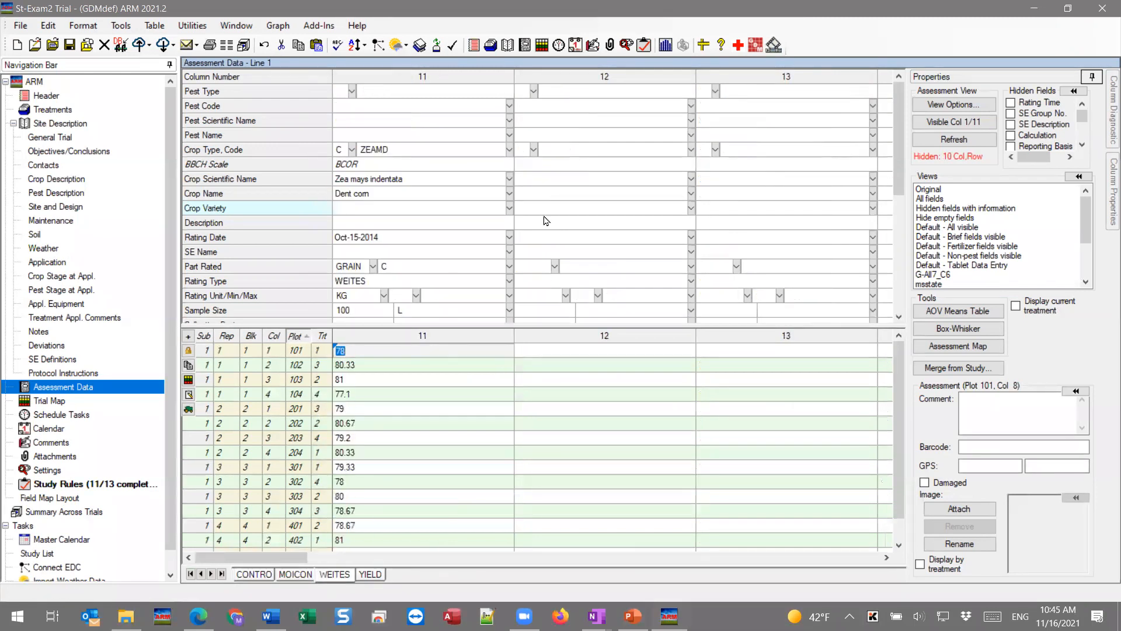
pyautogui.click(336, 575)
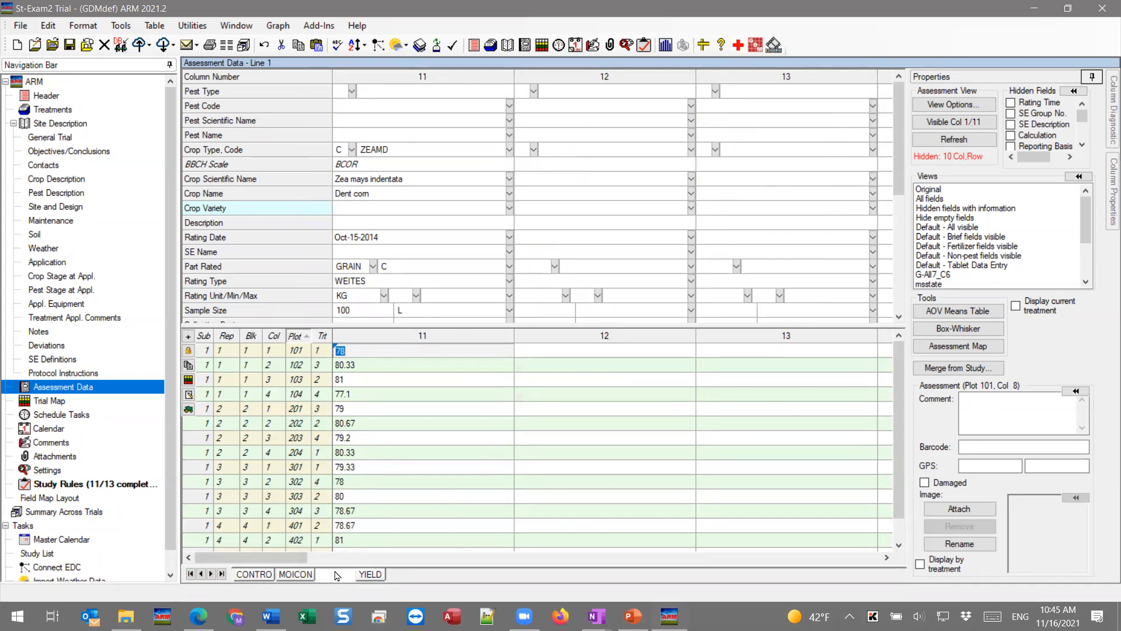
pyautogui.click(370, 575)
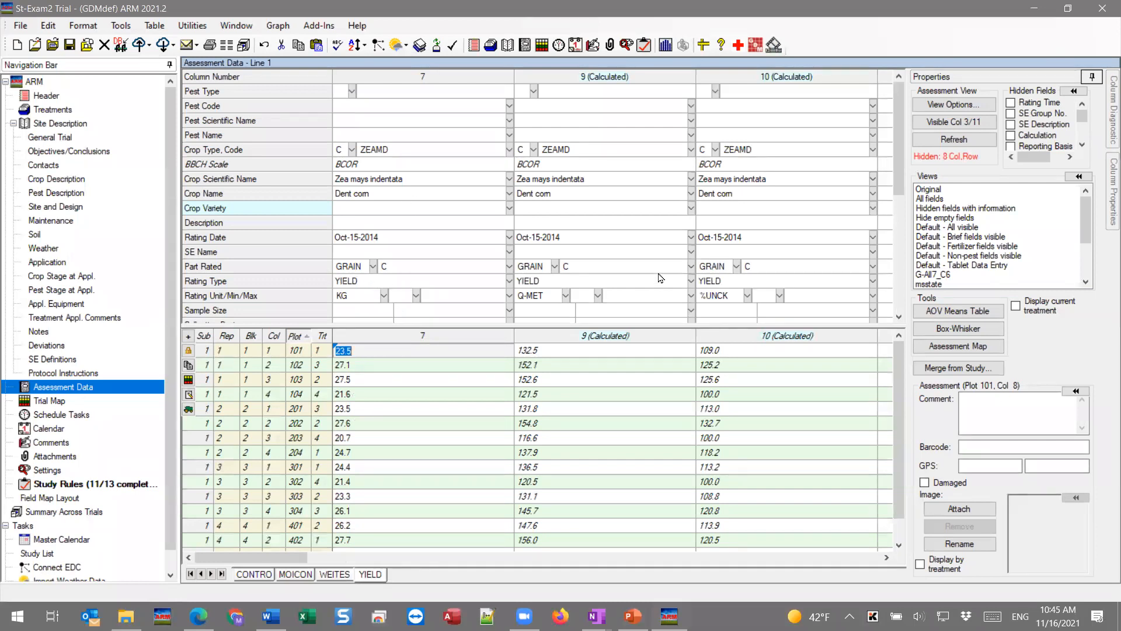
pyautogui.click(294, 574)
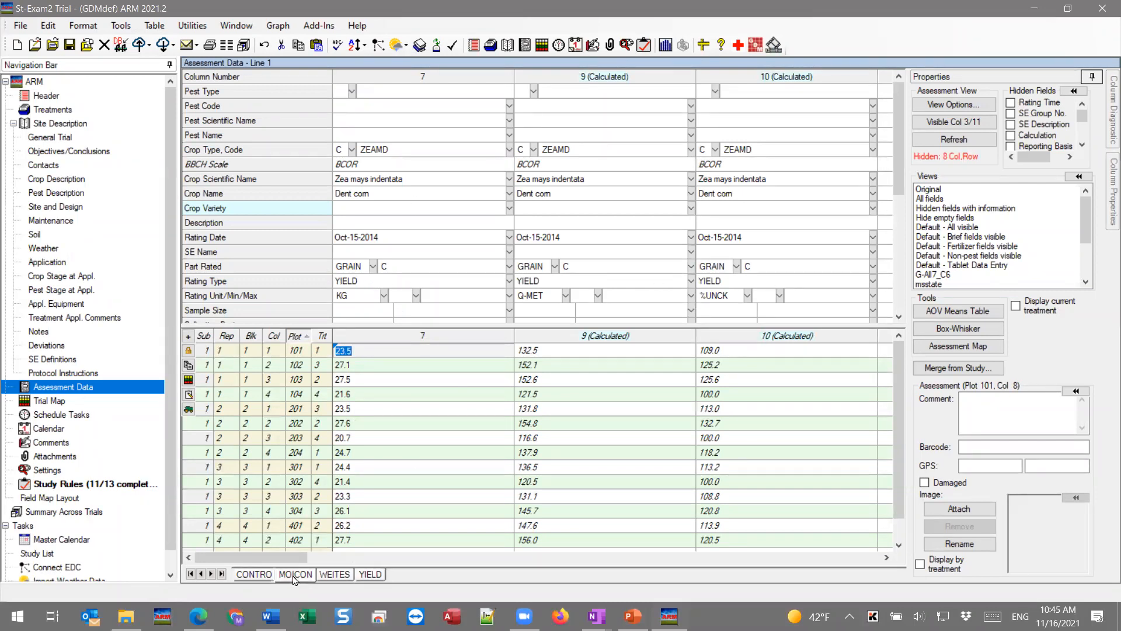
pyautogui.click(258, 578)
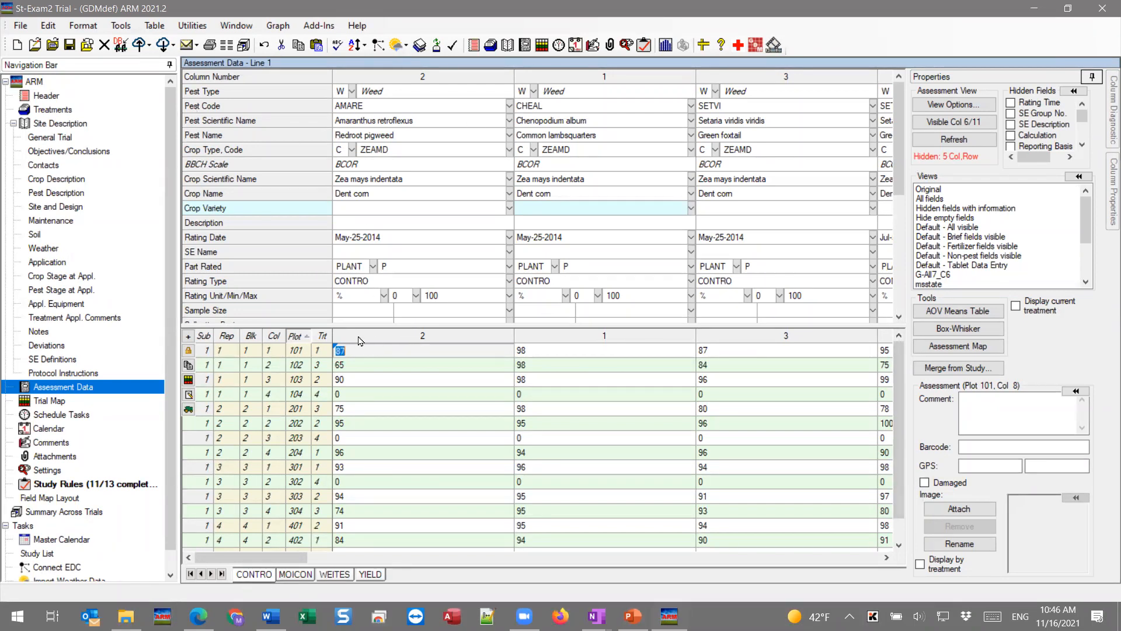
# - Compare the CONTRO ratings for Green foxtail and Black nightshade between their two rating dates, and return to the first column
pyautogui.moveTo(280, 562); pyautogui.dragTo(314, 562)
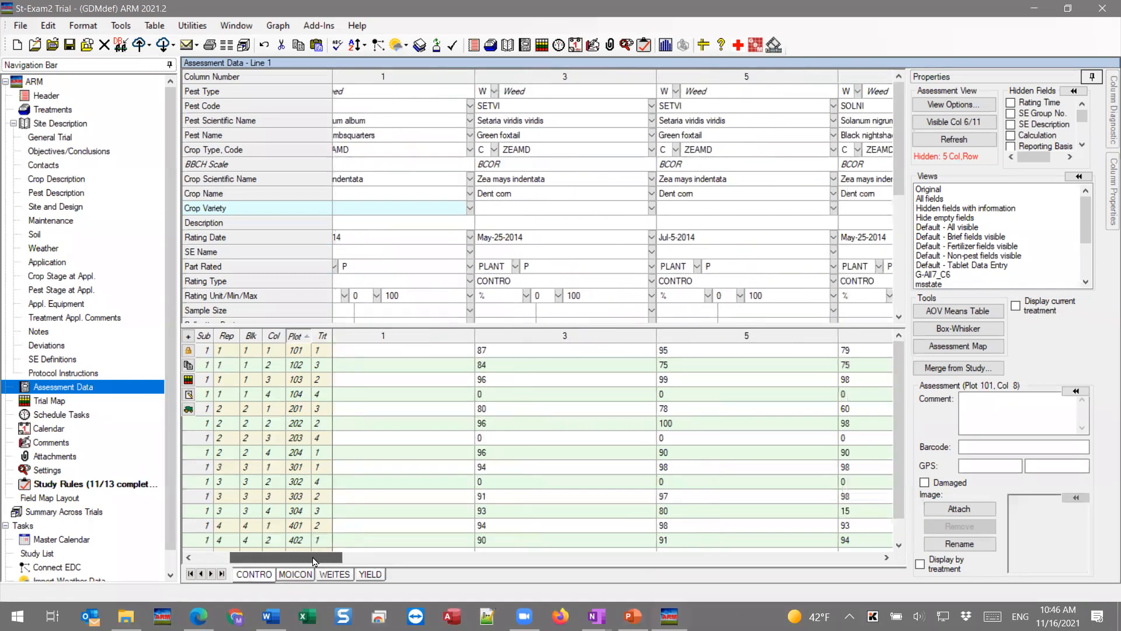
pyautogui.click(575, 135)
pyautogui.click(725, 136)
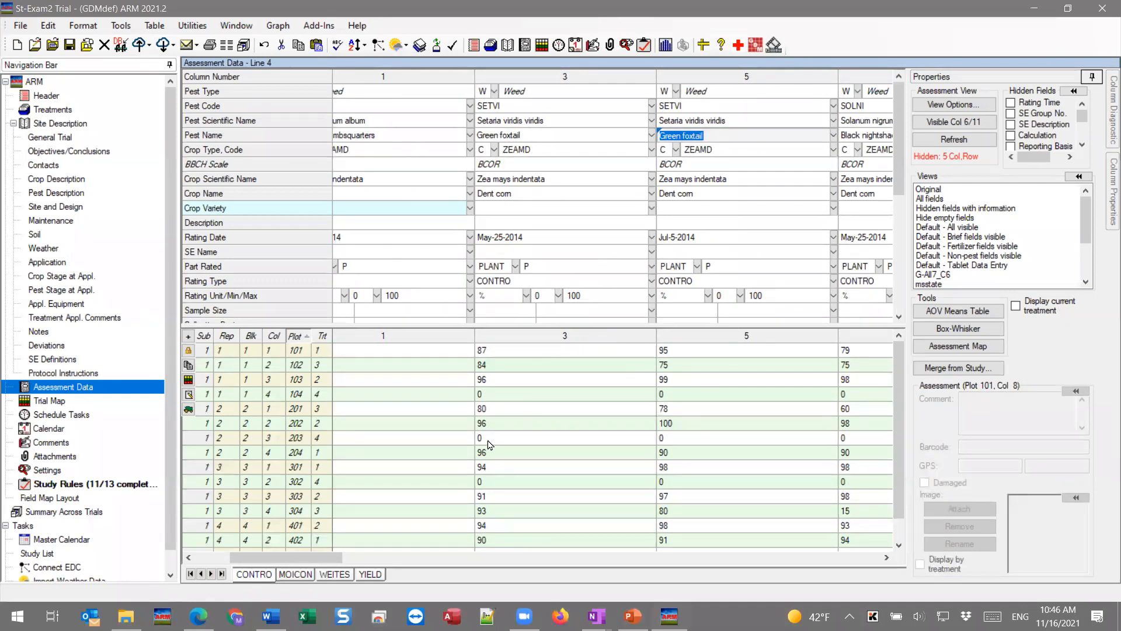
pyautogui.click(351, 559)
pyautogui.moveTo(350, 562); pyautogui.dragTo(377, 562)
pyautogui.click(541, 354)
pyautogui.click(729, 367)
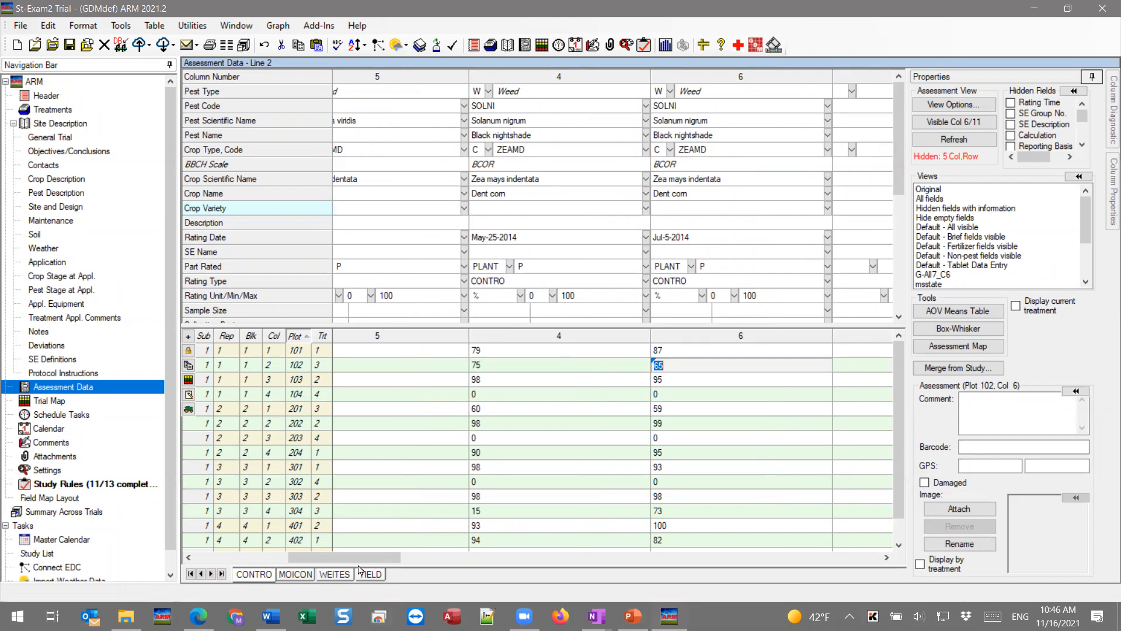
pyautogui.moveTo(361, 561); pyautogui.dragTo(267, 561)
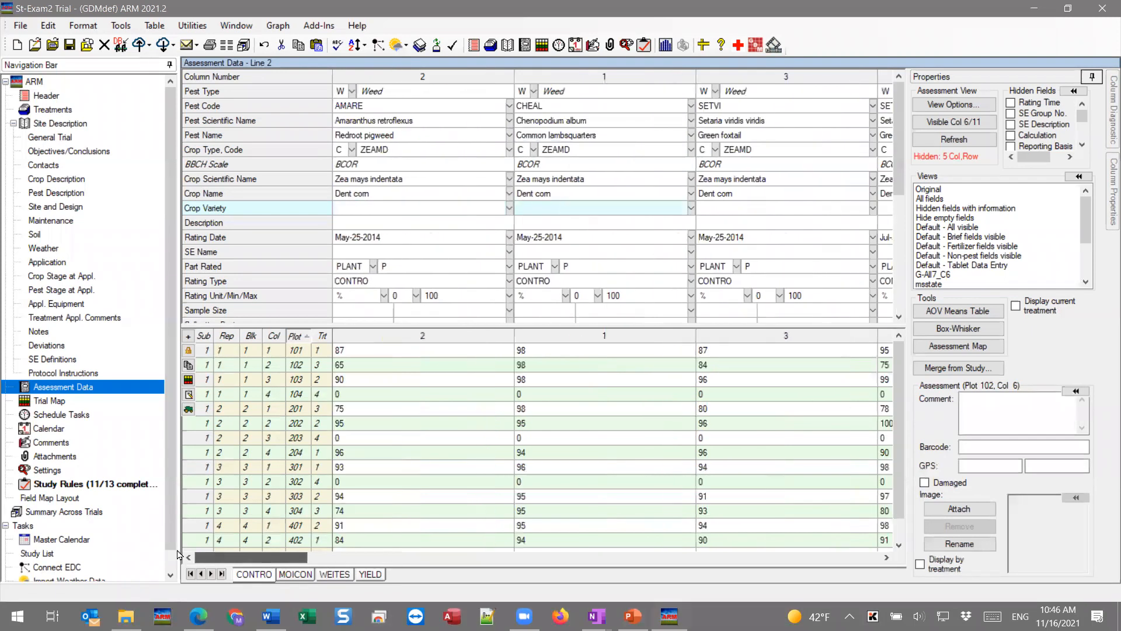
# - Recheck the moisture and weight assessment groups, and go back to the CONTRO columns
pyautogui.click(296, 577)
pyautogui.click(334, 578)
pyautogui.click(247, 578)
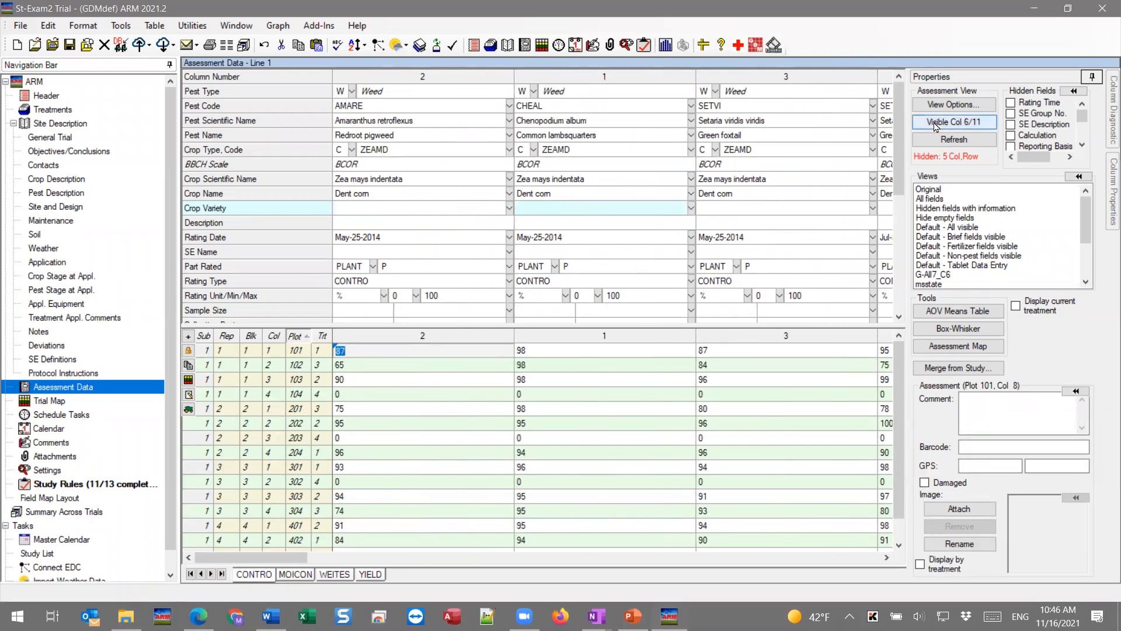
# - Remove Pest Code from the assessment column sort, keeping Rating Type as sort priority 1
pyautogui.click(967, 126)
pyautogui.click(744, 218)
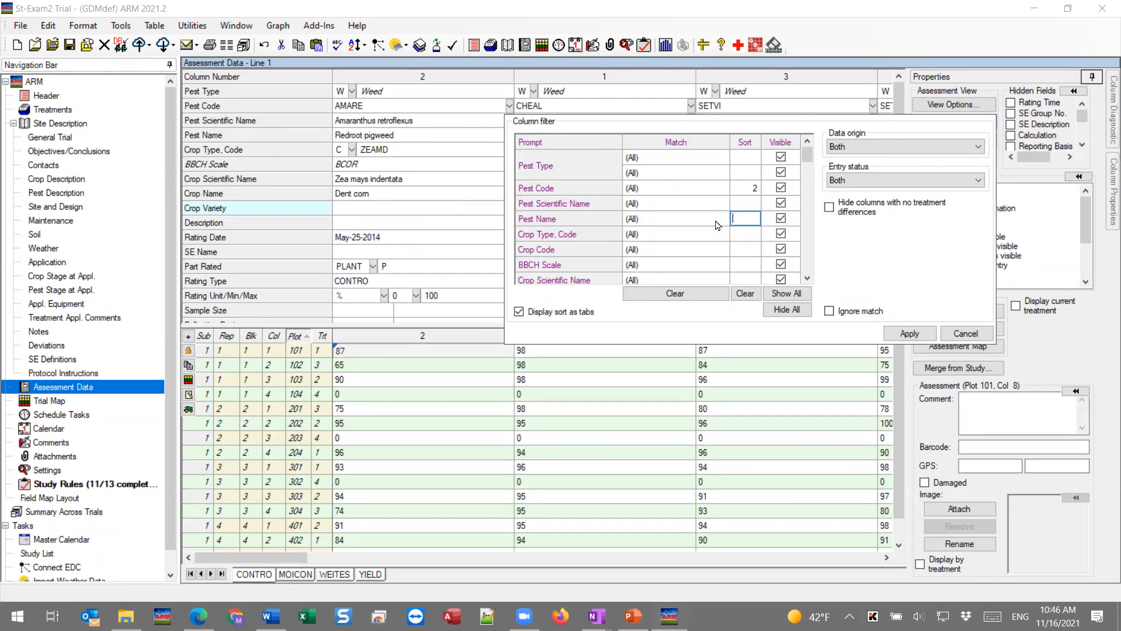
pyautogui.click(749, 189)
pyautogui.scroll(-5, 741, 222)
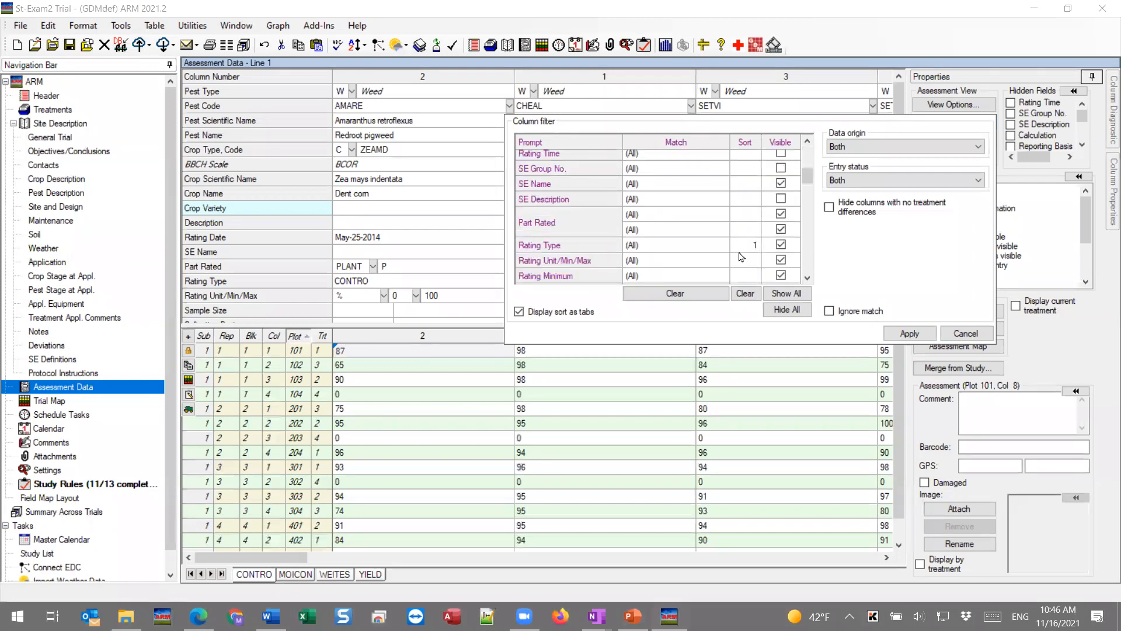
pyautogui.click(909, 334)
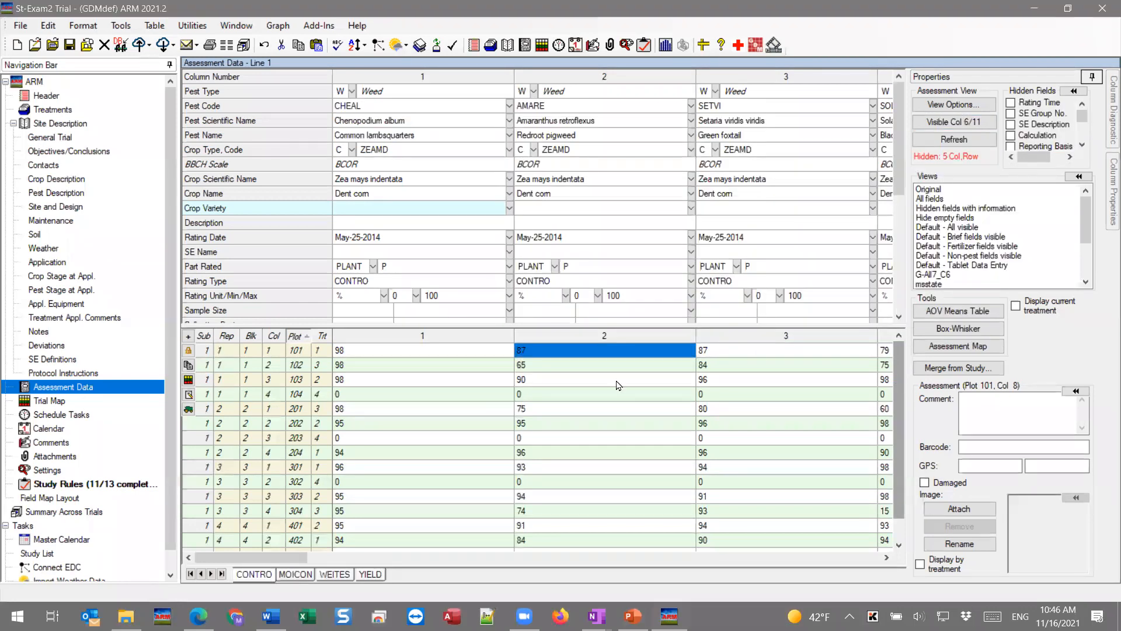
# - Check the re-sorted CONTRO ratings across columns, and view the Assessment Data View options without changing them
pyautogui.press('Down')
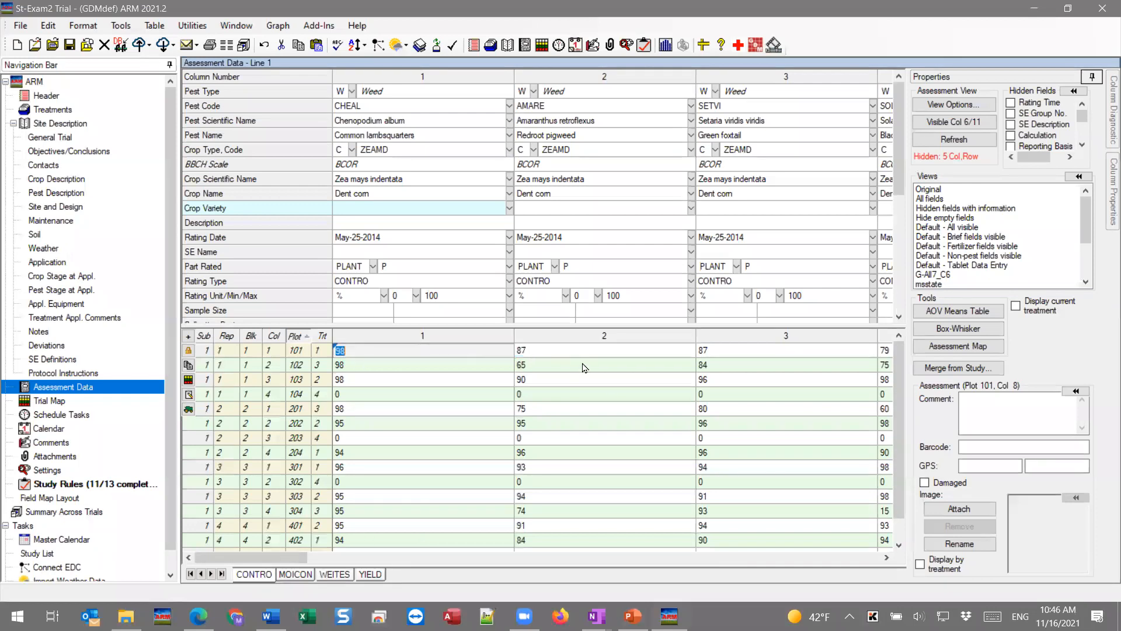
pyautogui.press('Right')
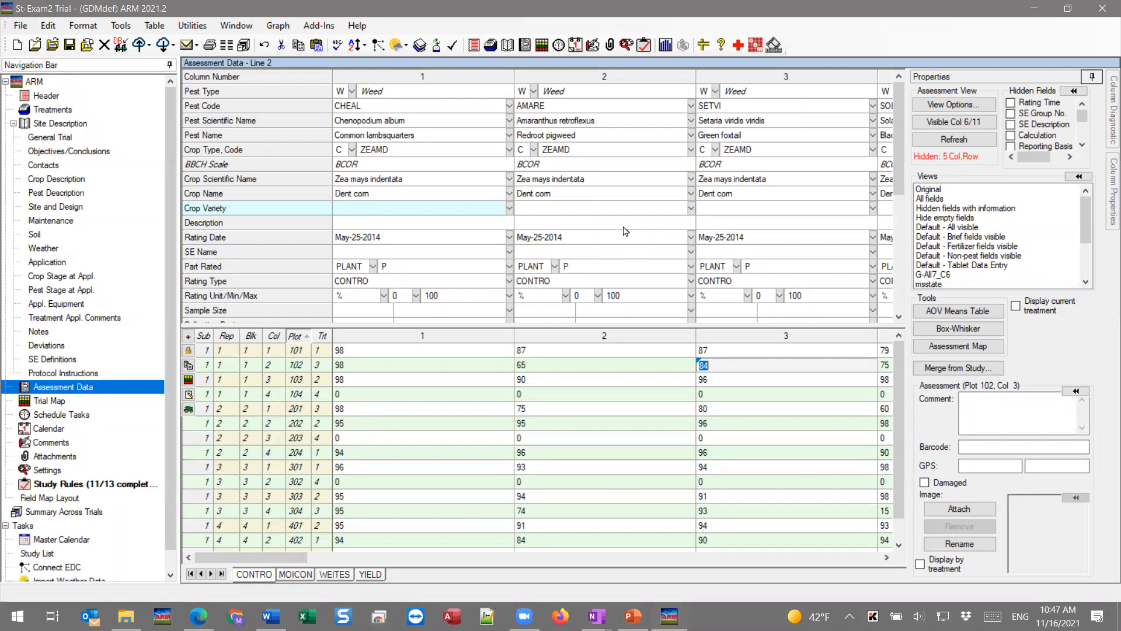
pyautogui.click(954, 107)
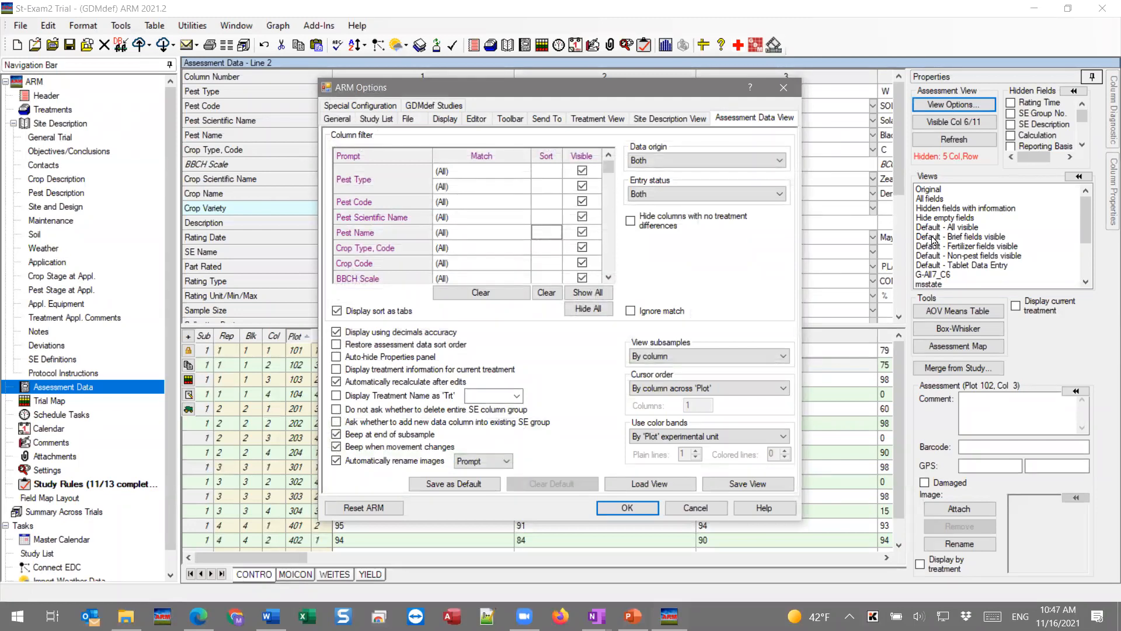
pyautogui.click(785, 88)
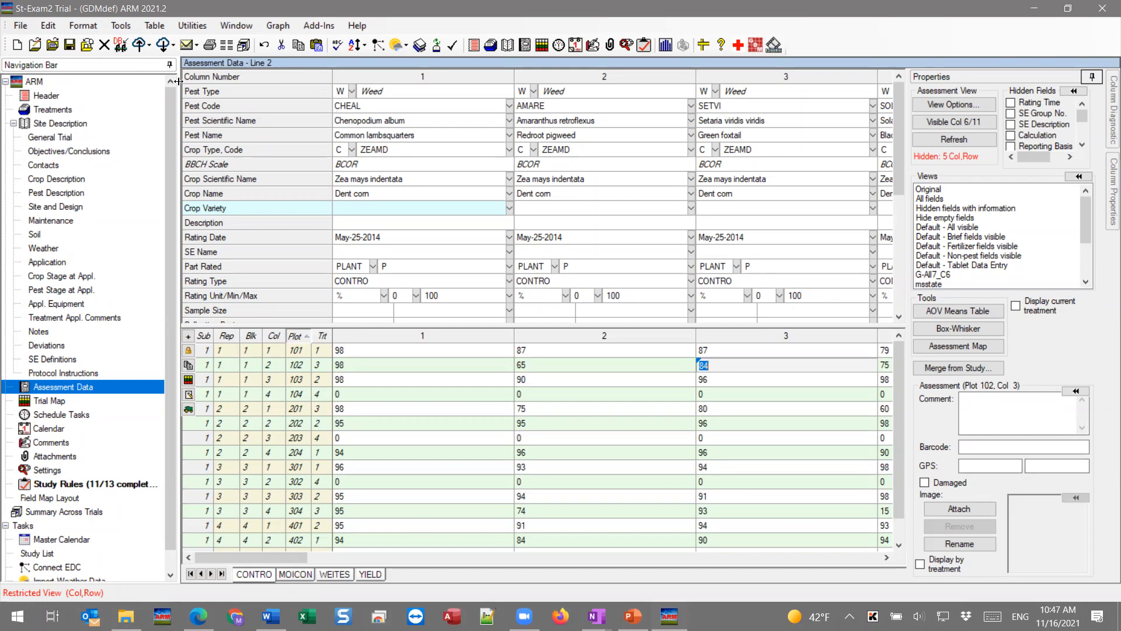
# - Close the current trial without saving its changes, and dismiss the startup screen to reach the study list
pyautogui.click(105, 45)
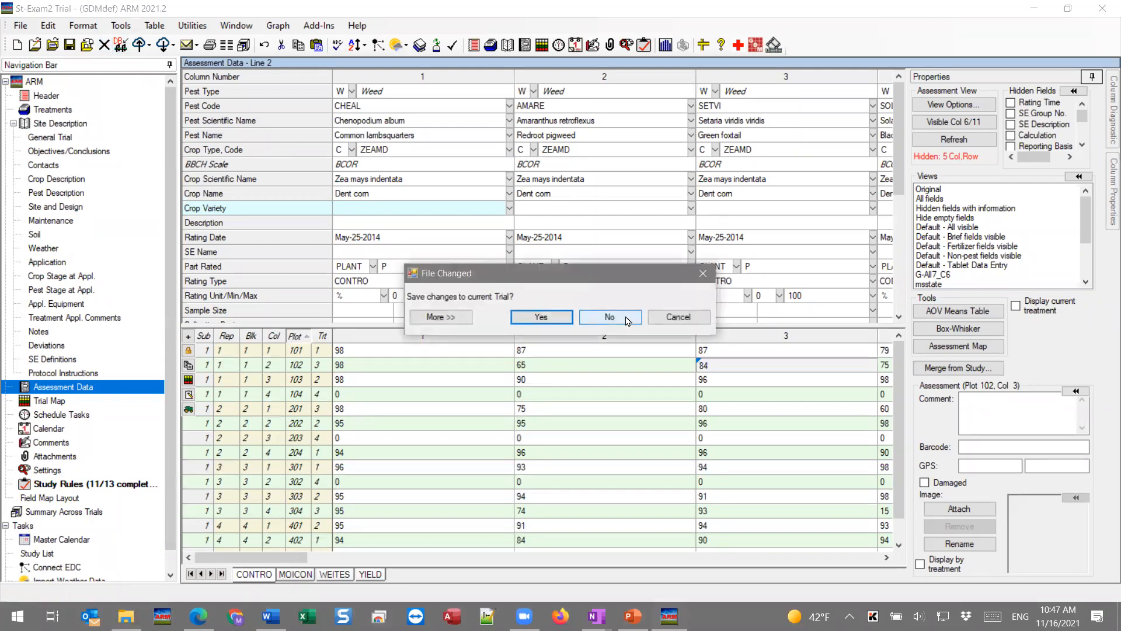
pyautogui.click(625, 321)
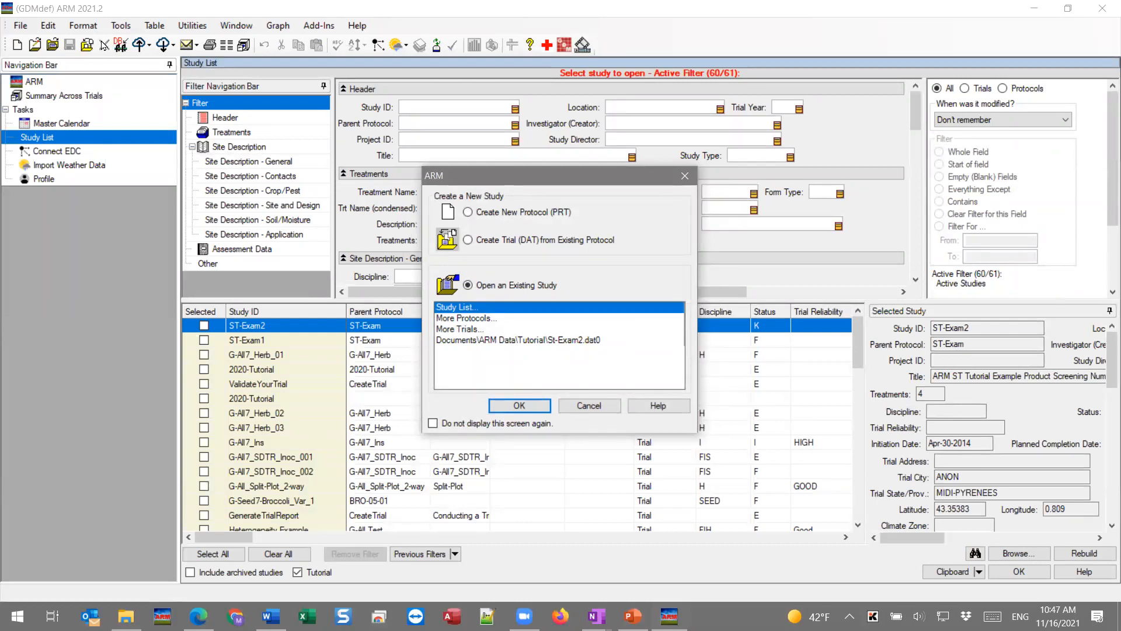
pyautogui.click(589, 405)
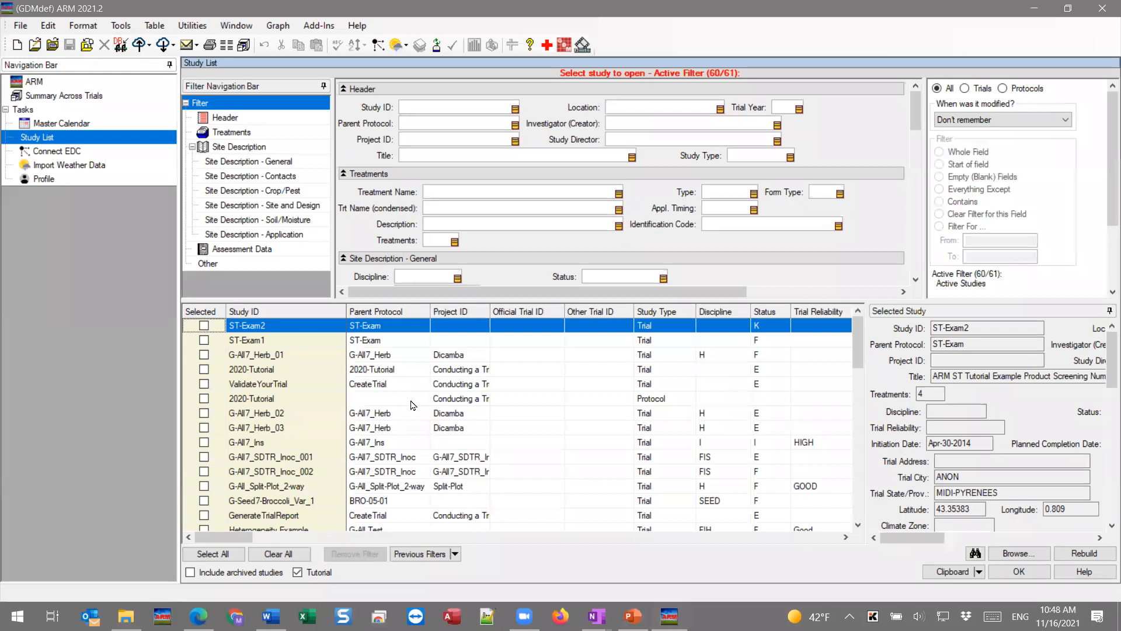
# - Look through the listed studies and their detail columns, enlarging the filter area above the list
pyautogui.scroll(-7, 291, 432)
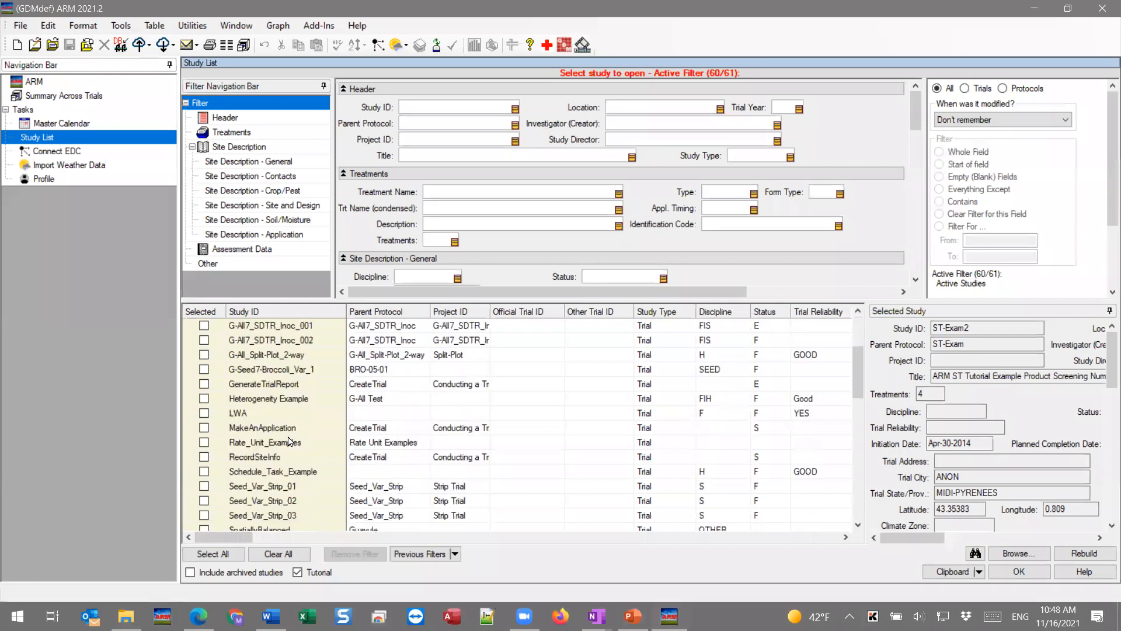
pyautogui.scroll(7, 286, 504)
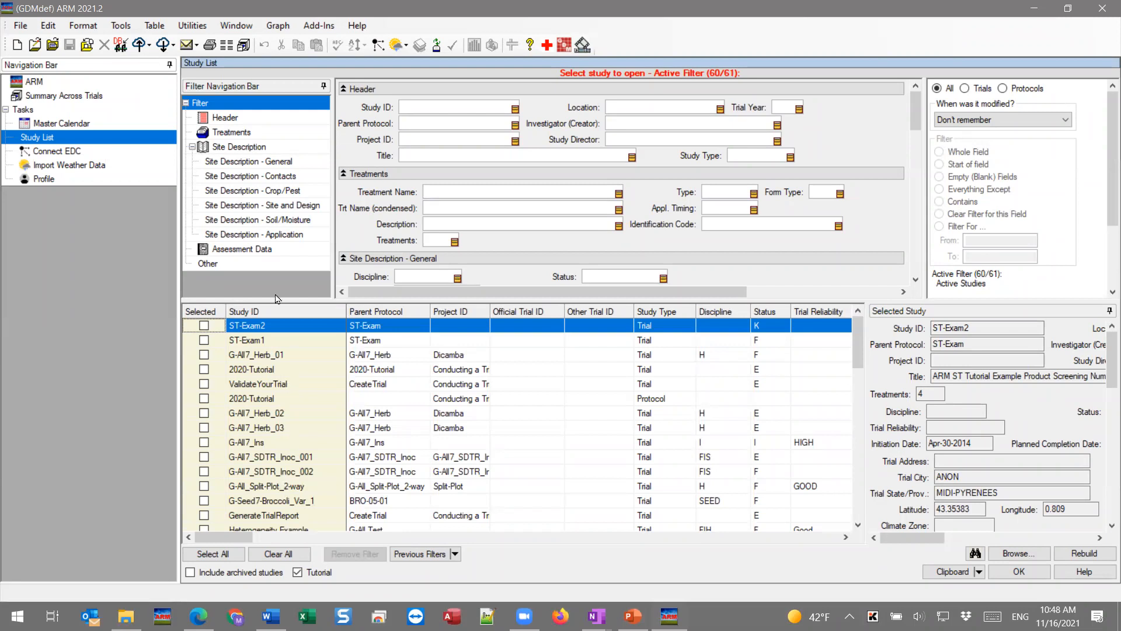
pyautogui.moveTo(309, 301); pyautogui.dragTo(307, 340)
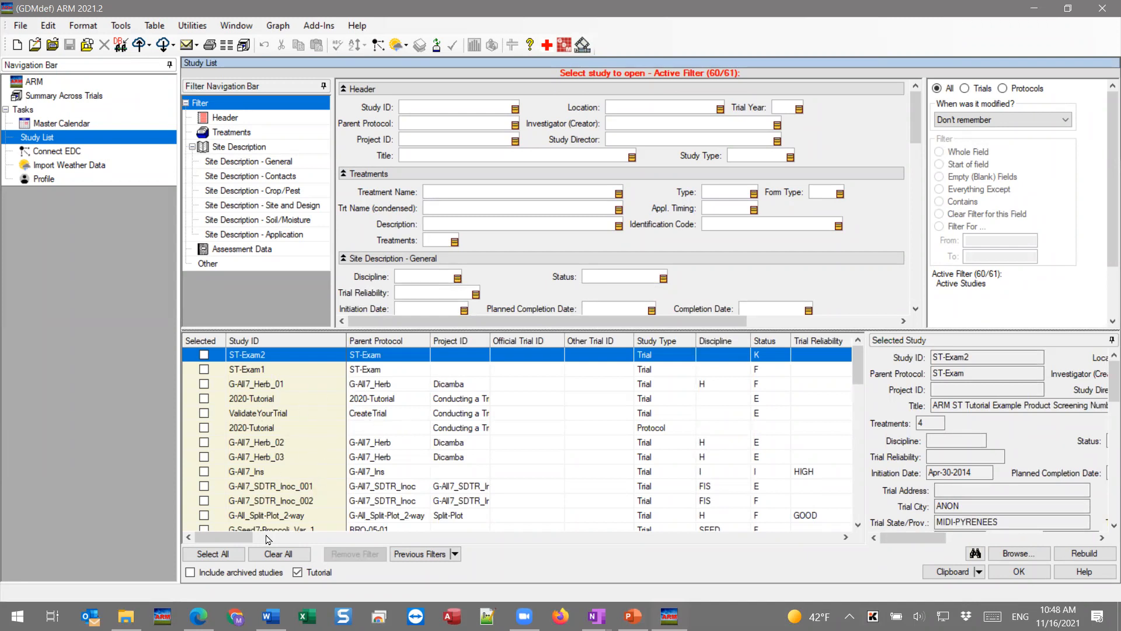
pyautogui.moveTo(235, 538); pyautogui.dragTo(374, 534)
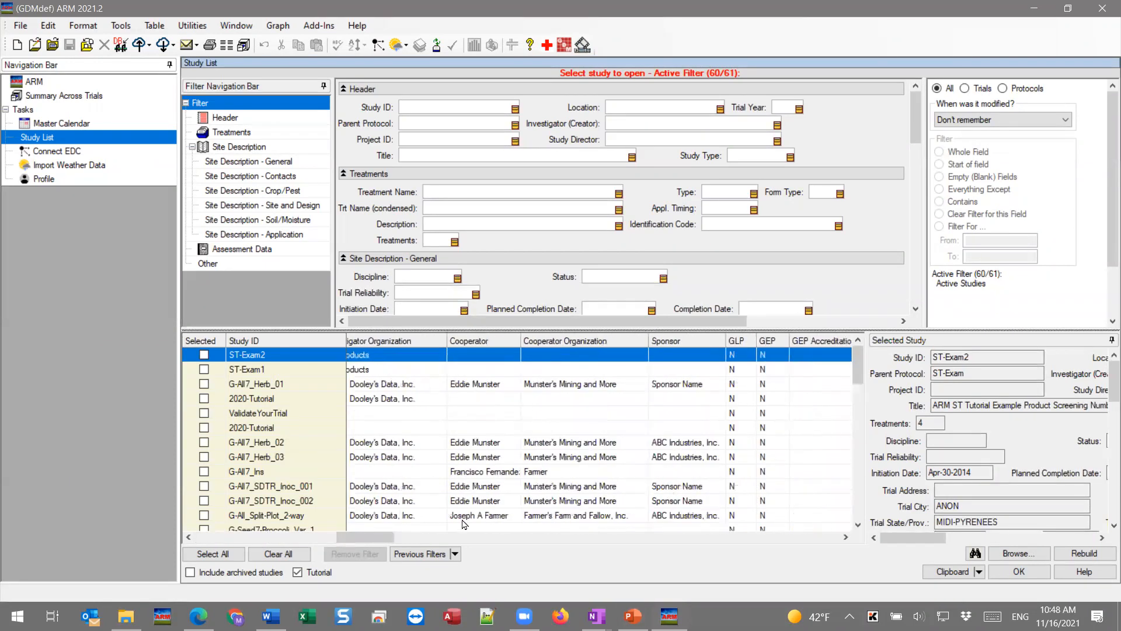
pyautogui.moveTo(377, 536); pyautogui.dragTo(213, 538)
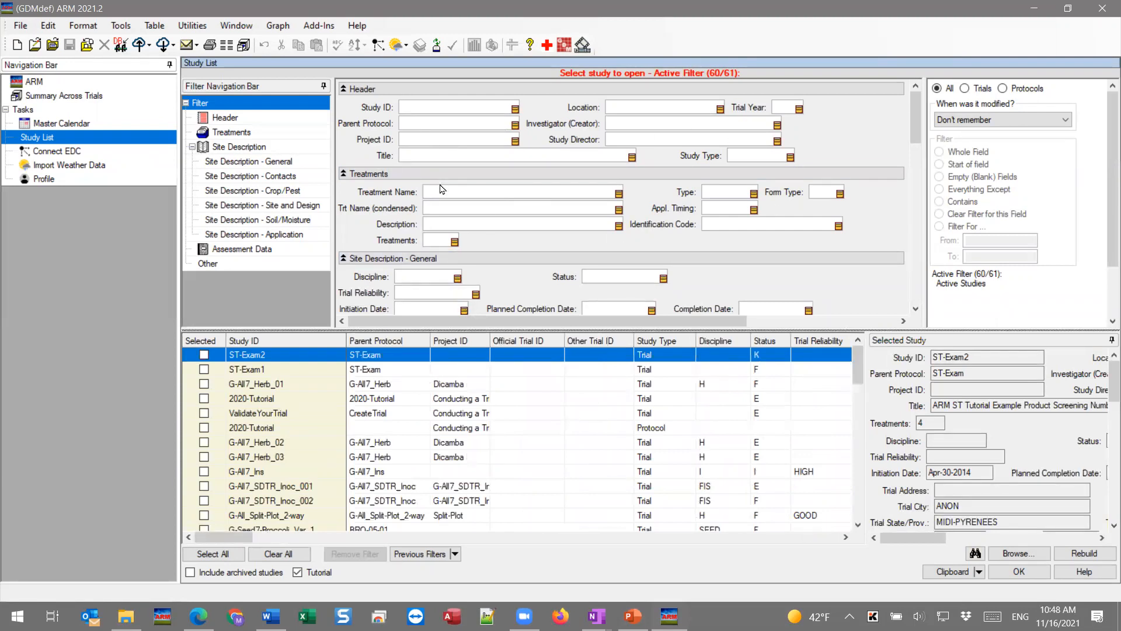
# - Go through the Study ID, Parent Protocol, Project ID and Title filter fields to view the matching list columns
pyautogui.click(426, 107)
pyautogui.click(452, 126)
pyautogui.click(450, 140)
pyautogui.click(448, 154)
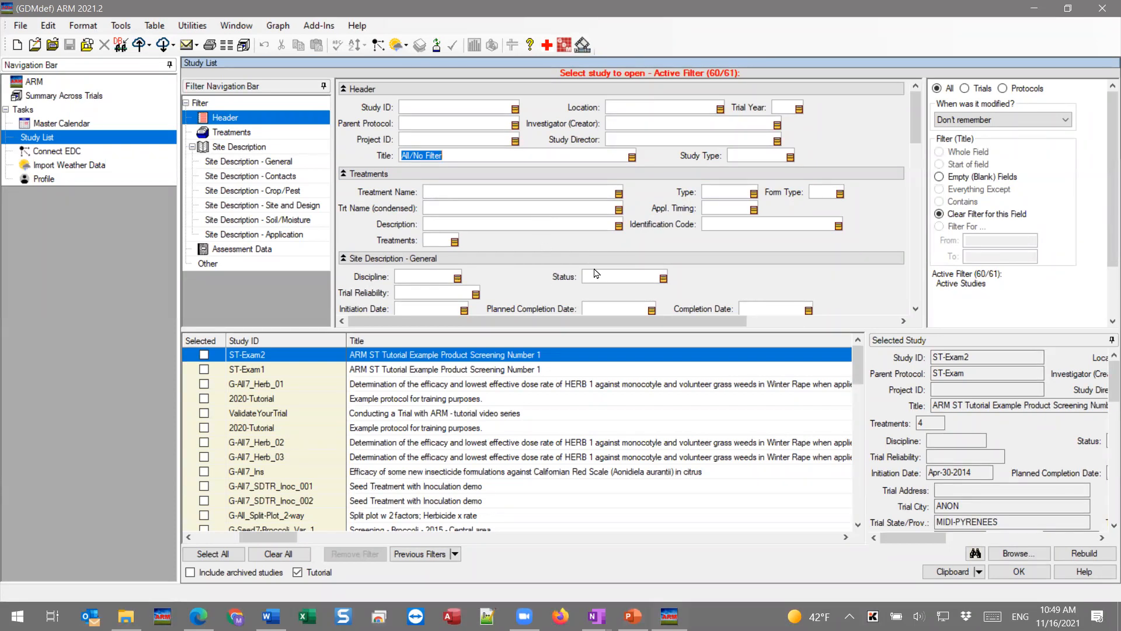
# - Filter the study list to trial years 2019, 2020 and 2021
pyautogui.click(782, 107)
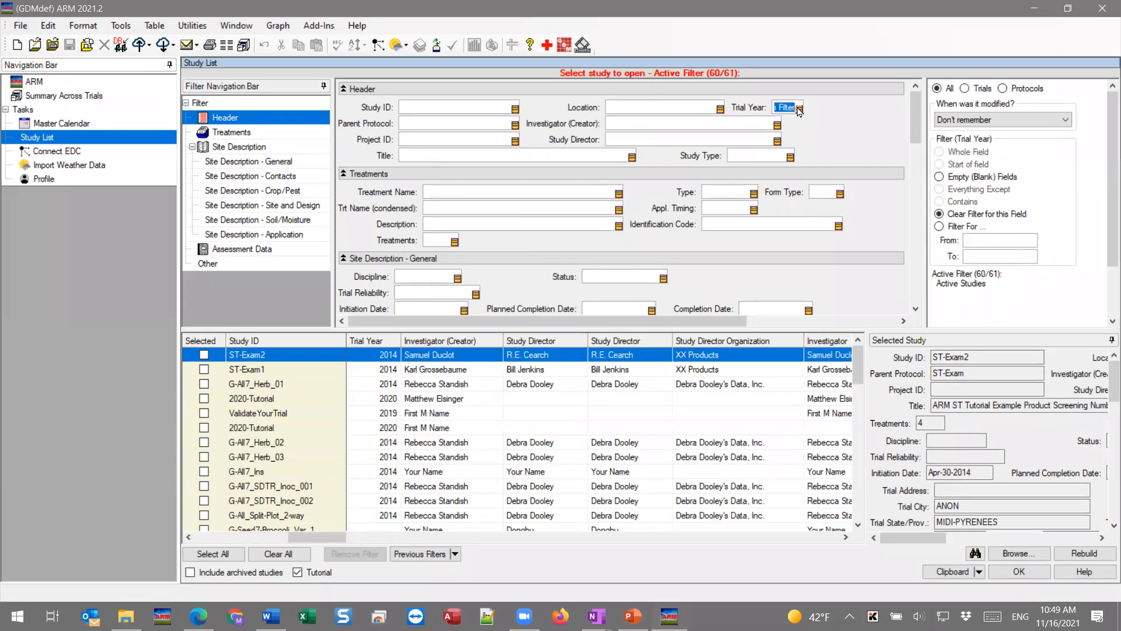
pyautogui.click(798, 109)
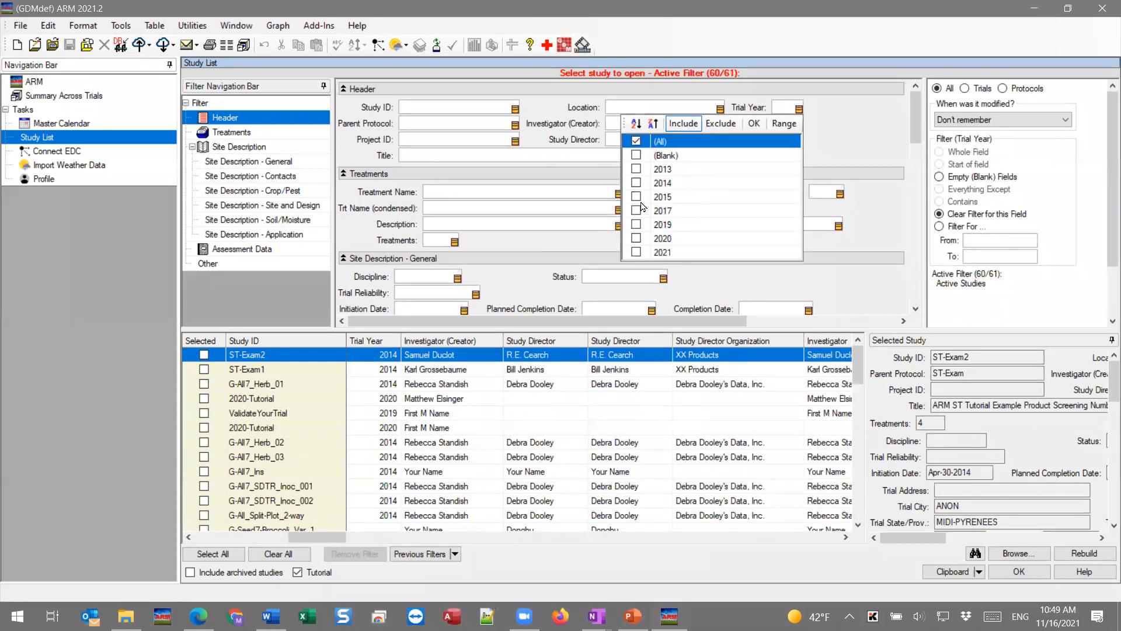
pyautogui.click(636, 252)
pyautogui.click(637, 238)
pyautogui.click(637, 224)
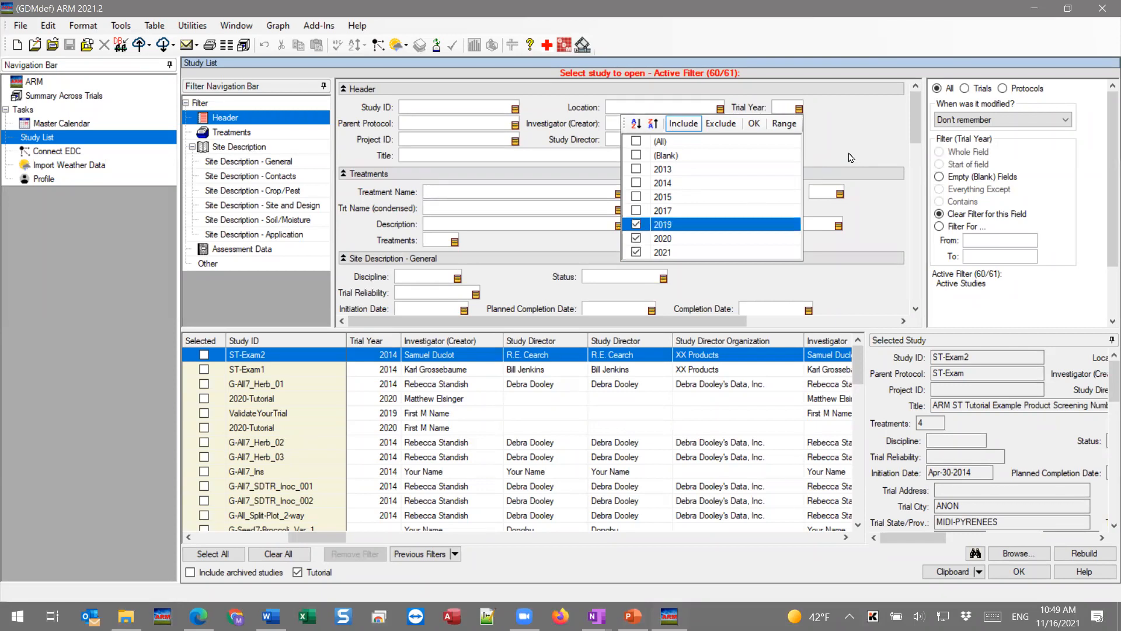
pyautogui.click(754, 123)
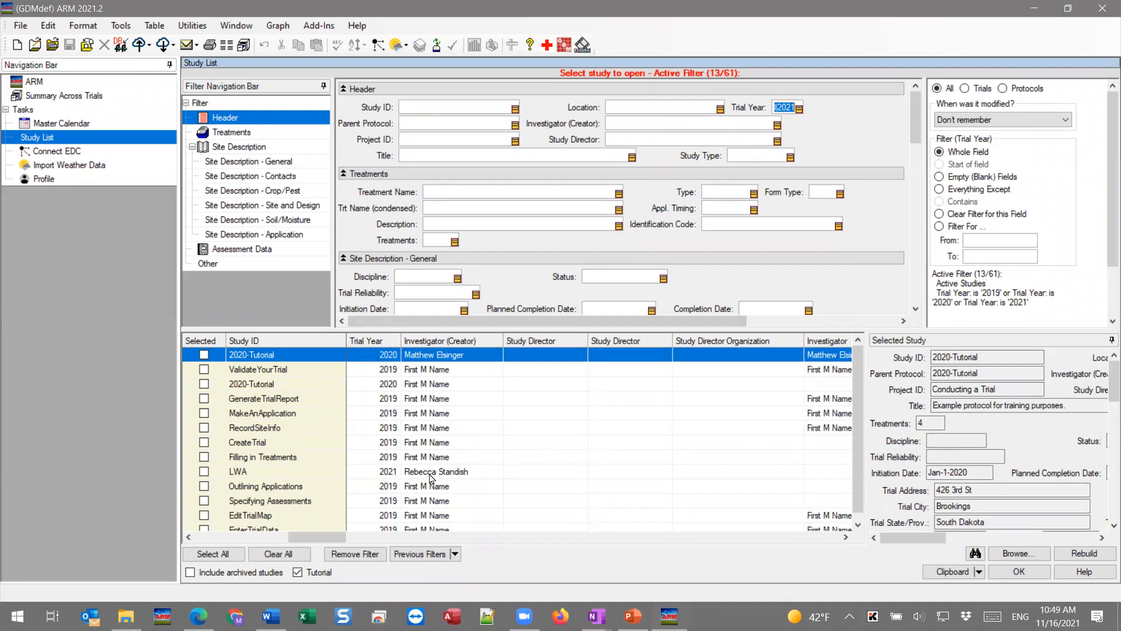
# - Narrow the study list further to treatment name Stomper Plus, and clear all filters
pyautogui.click(476, 191)
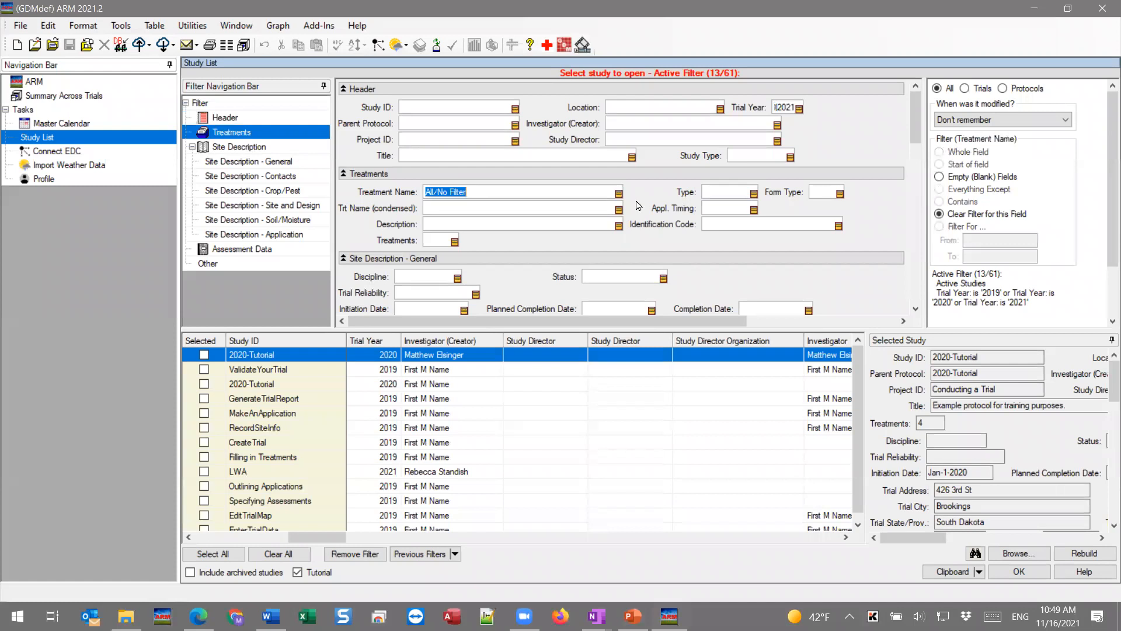
pyautogui.click(618, 193)
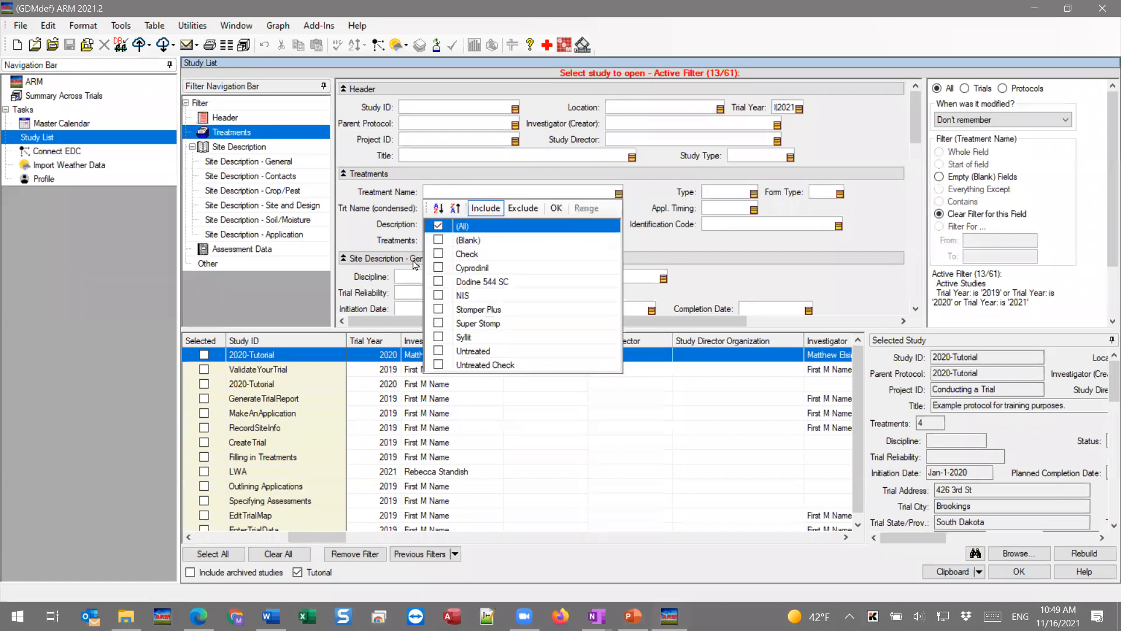
pyautogui.click(438, 309)
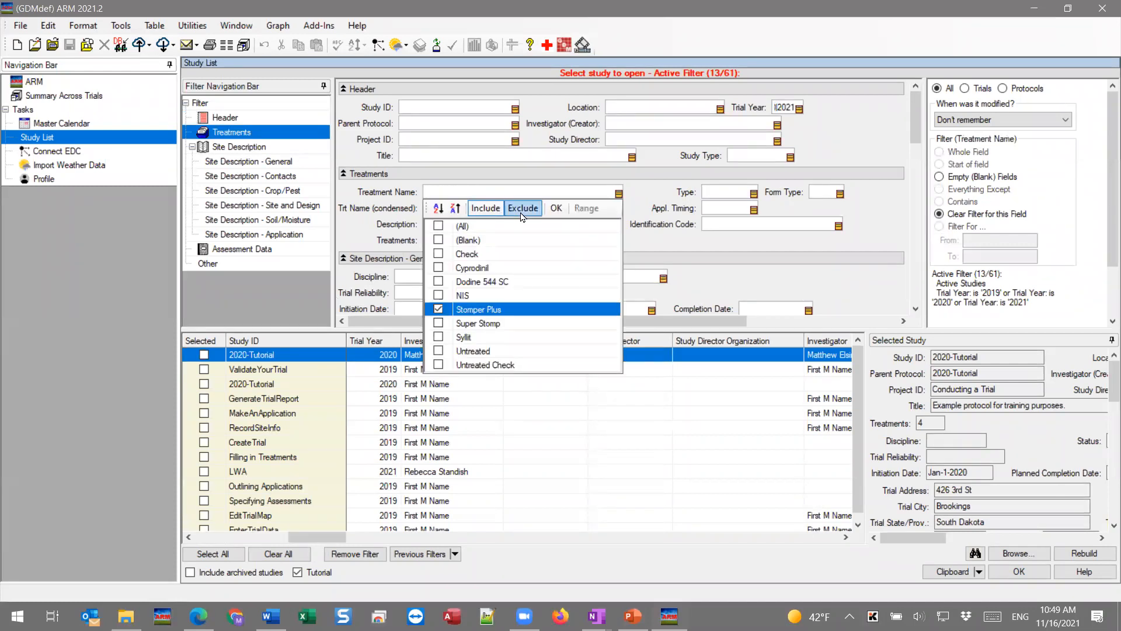
pyautogui.click(560, 208)
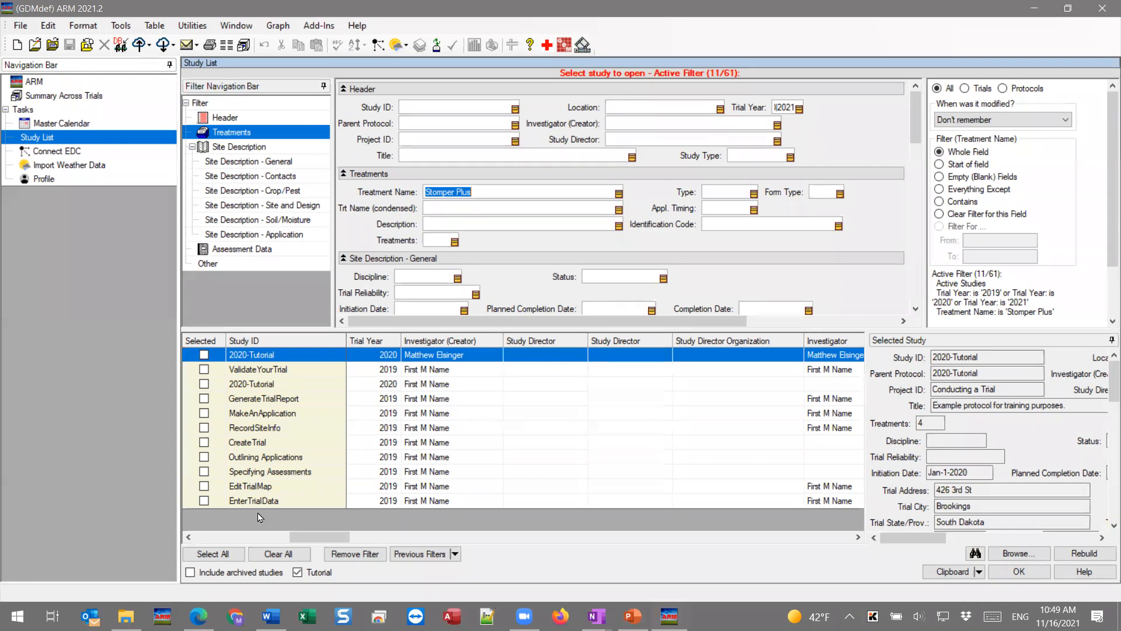
pyautogui.click(356, 555)
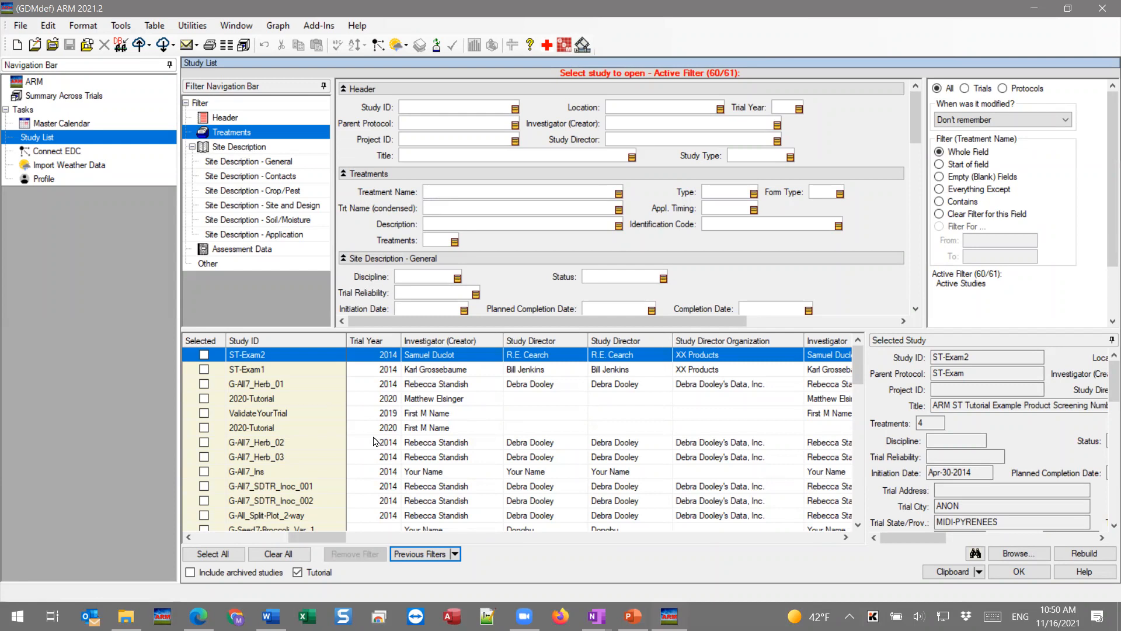
# - Rebuild the tutorial study list and review where the study files are stored using the Study File Path column
pyautogui.click(1085, 553)
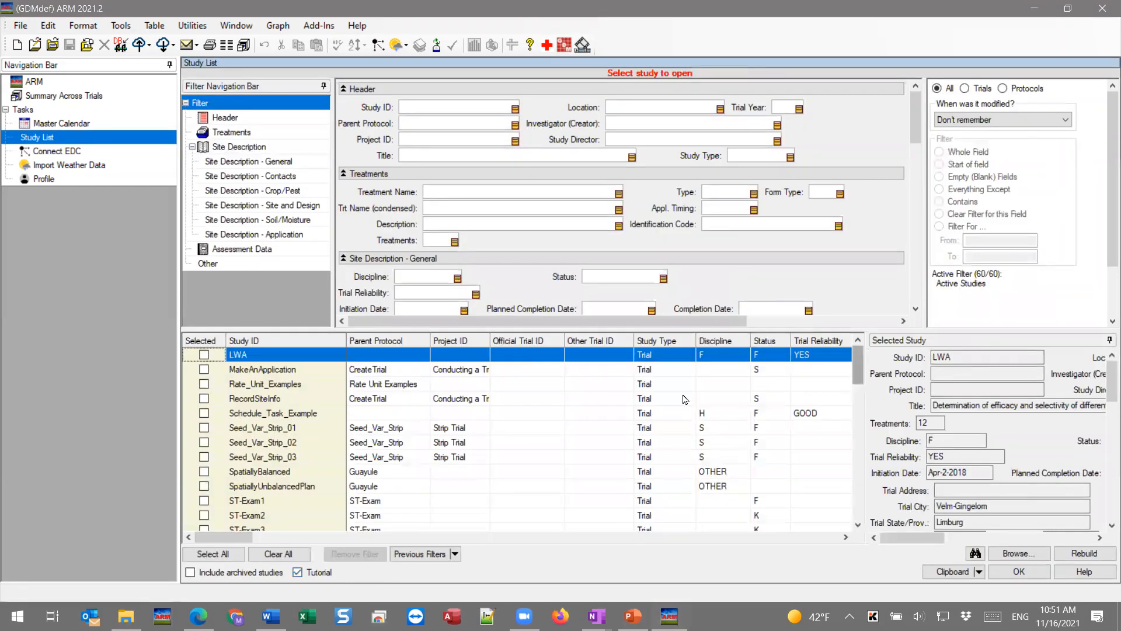
pyautogui.scroll(-3, 295, 430)
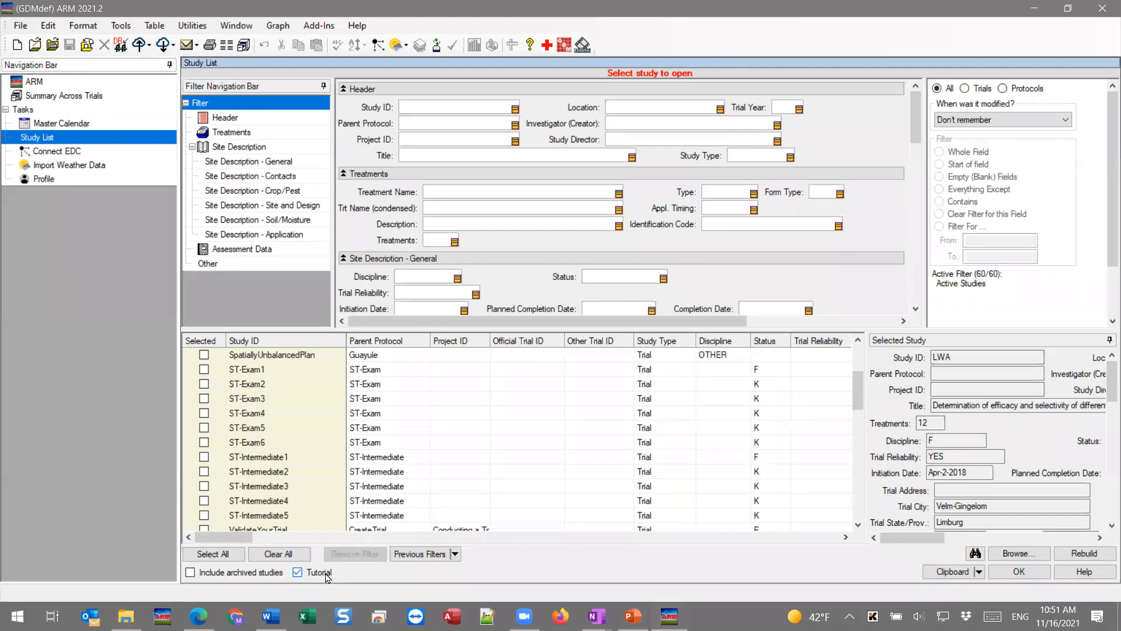
pyautogui.moveTo(216, 537); pyautogui.dragTo(804, 537)
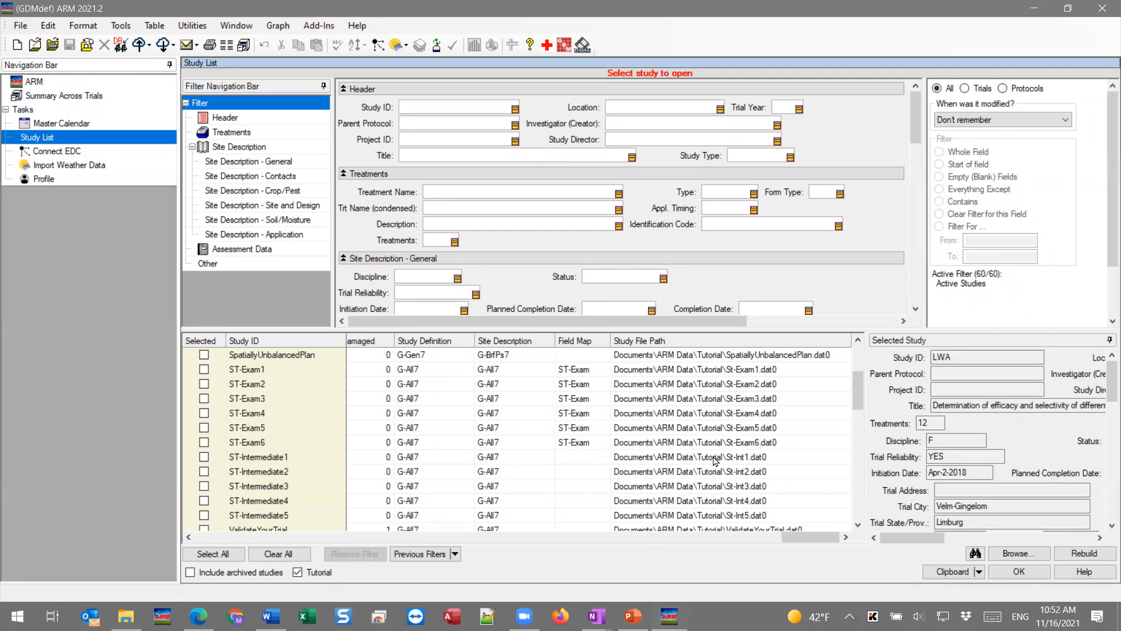
pyautogui.moveTo(855, 390); pyautogui.dragTo(847, 523)
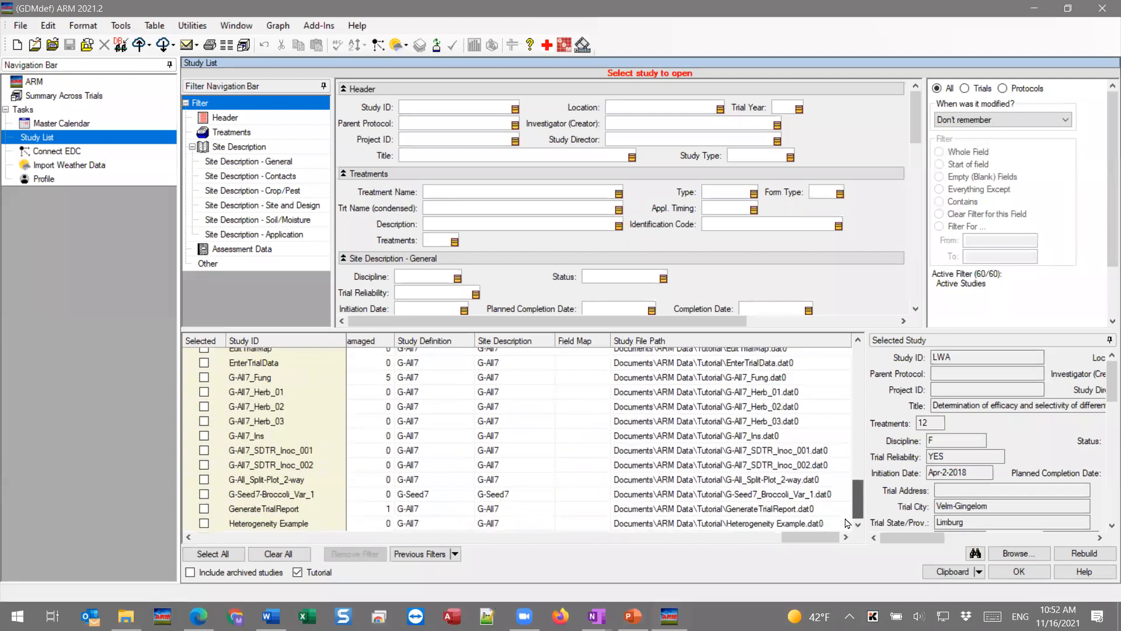
pyautogui.click(703, 391)
pyautogui.moveTo(865, 499); pyautogui.dragTo(866, 360)
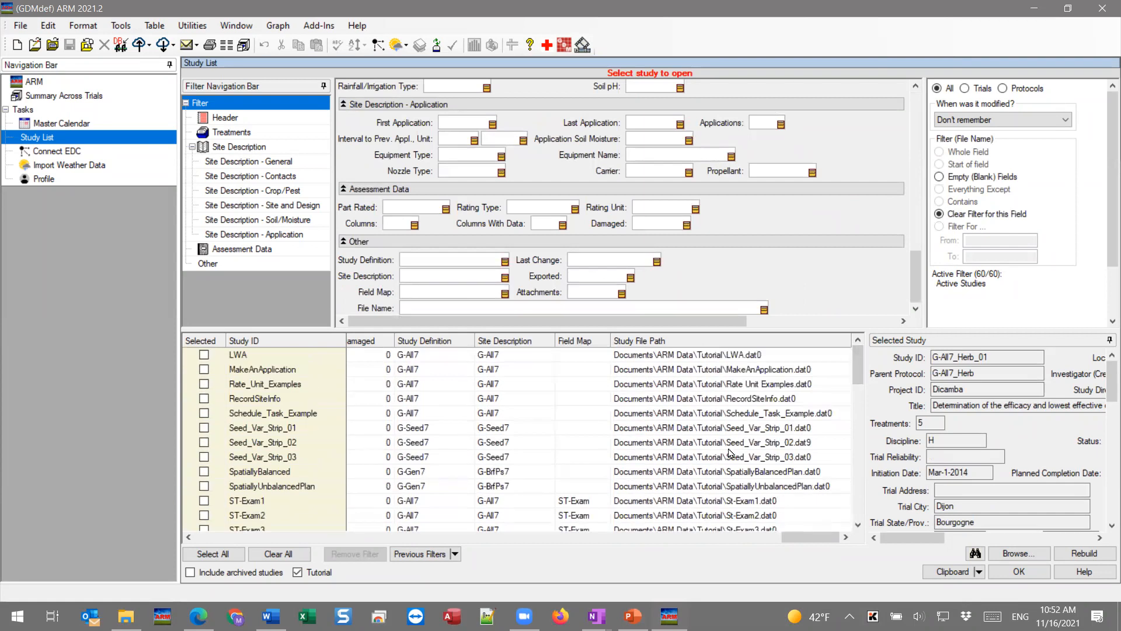
# - Switch to the non-tutorial study list, examine the Rebuild Study List options, and close them
pyautogui.click(312, 572)
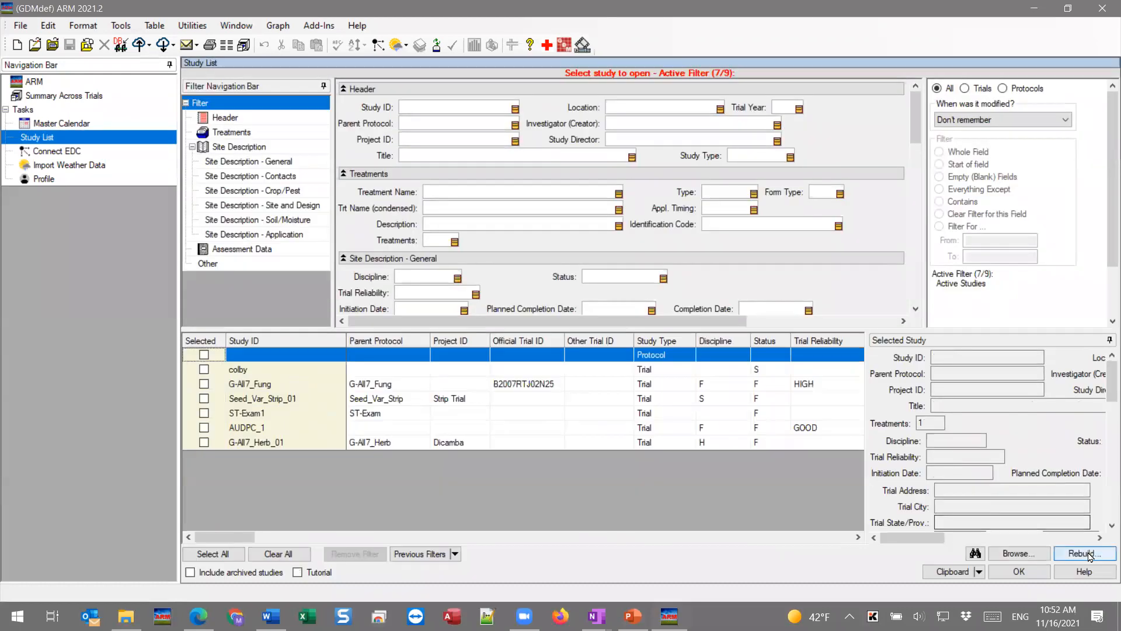
pyautogui.click(1087, 554)
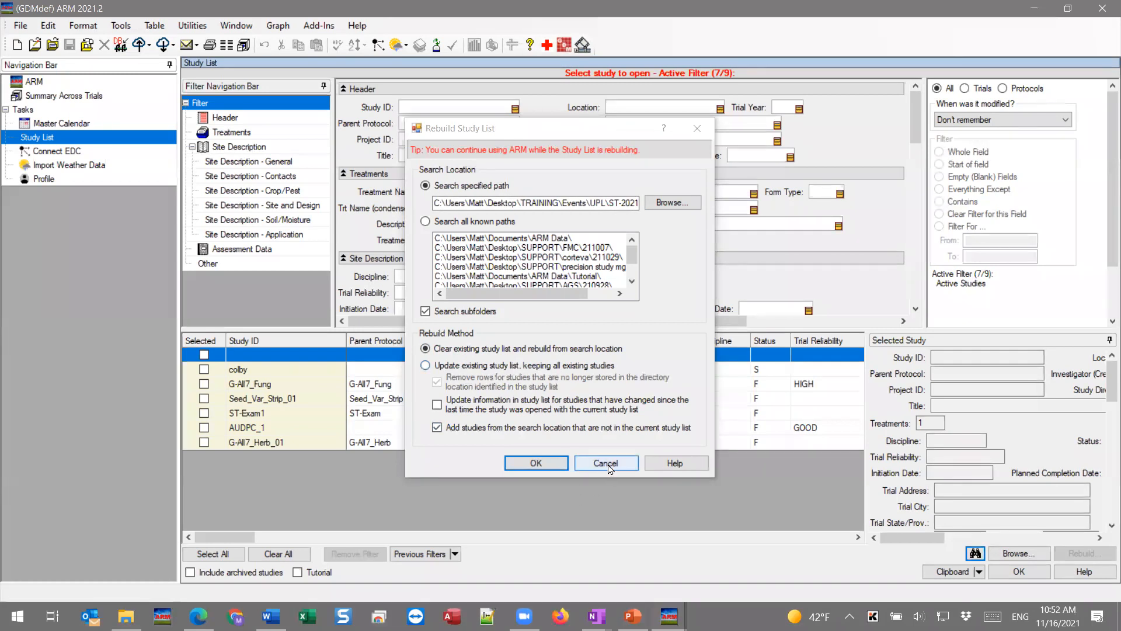
pyautogui.click(508, 464)
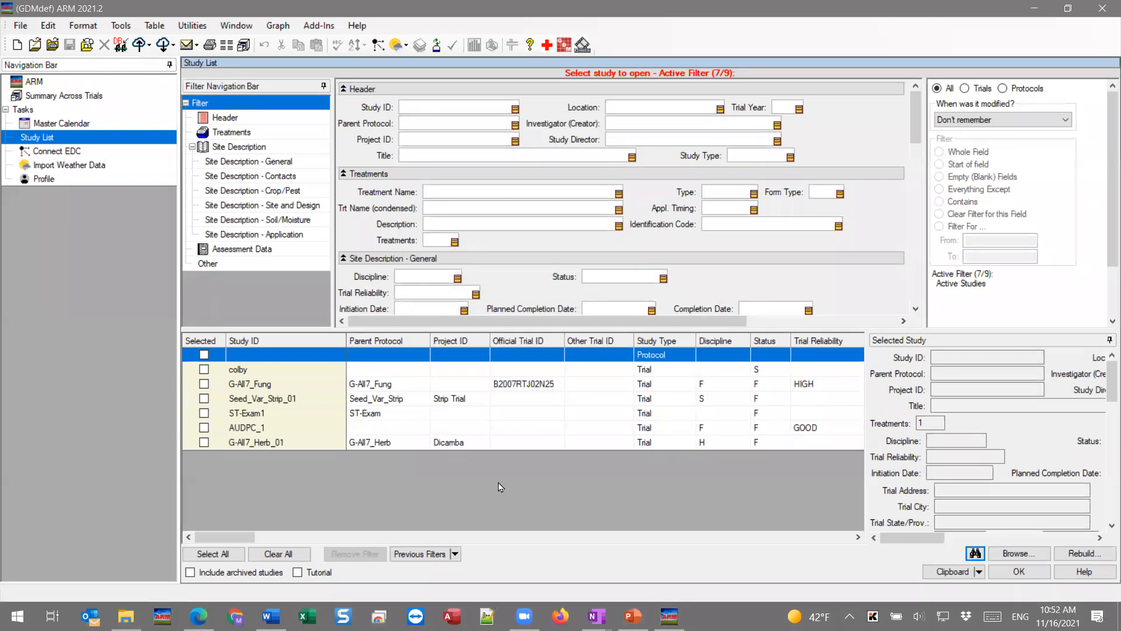
# - Show the tutorial studies and bring up the Latitude column through the general site description filter
pyautogui.click(300, 571)
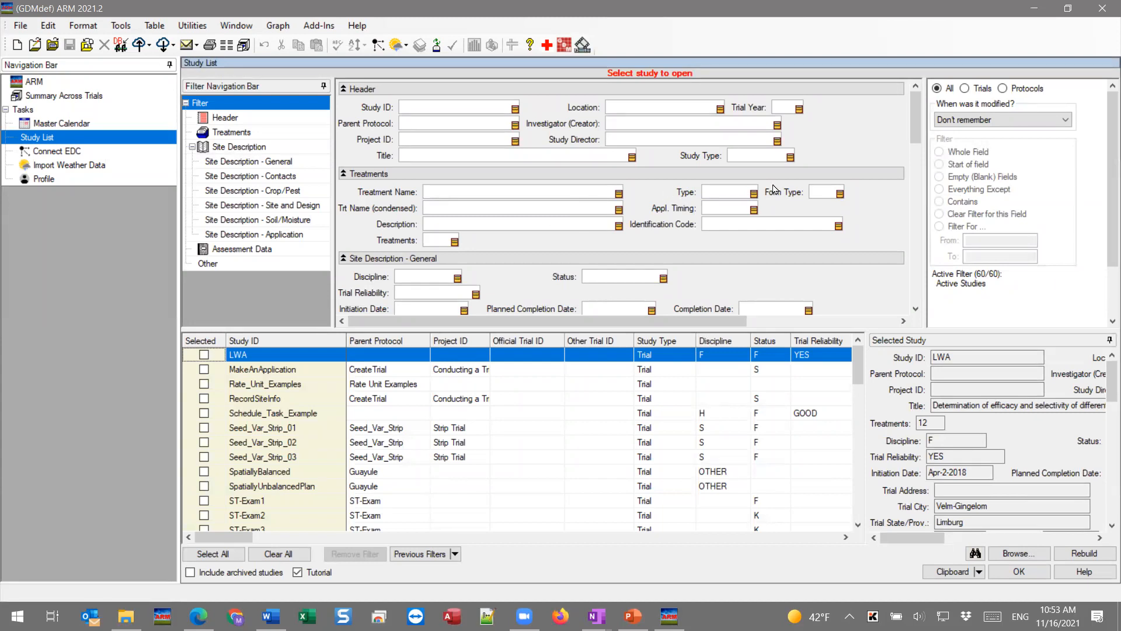
pyautogui.moveTo(920, 122); pyautogui.dragTo(919, 139)
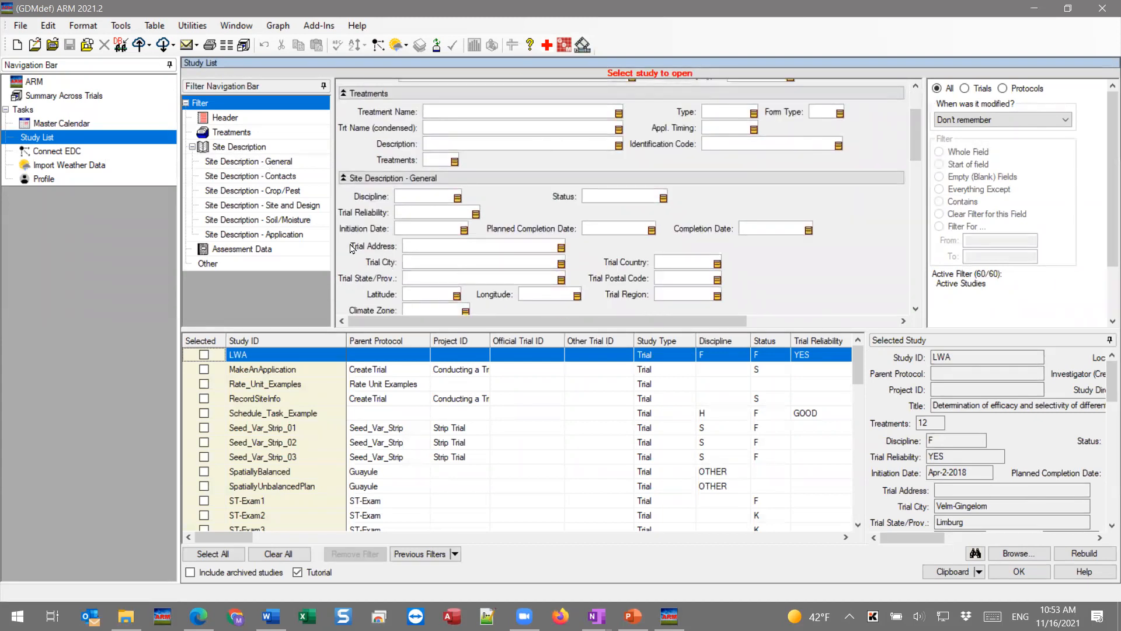
pyautogui.click(412, 290)
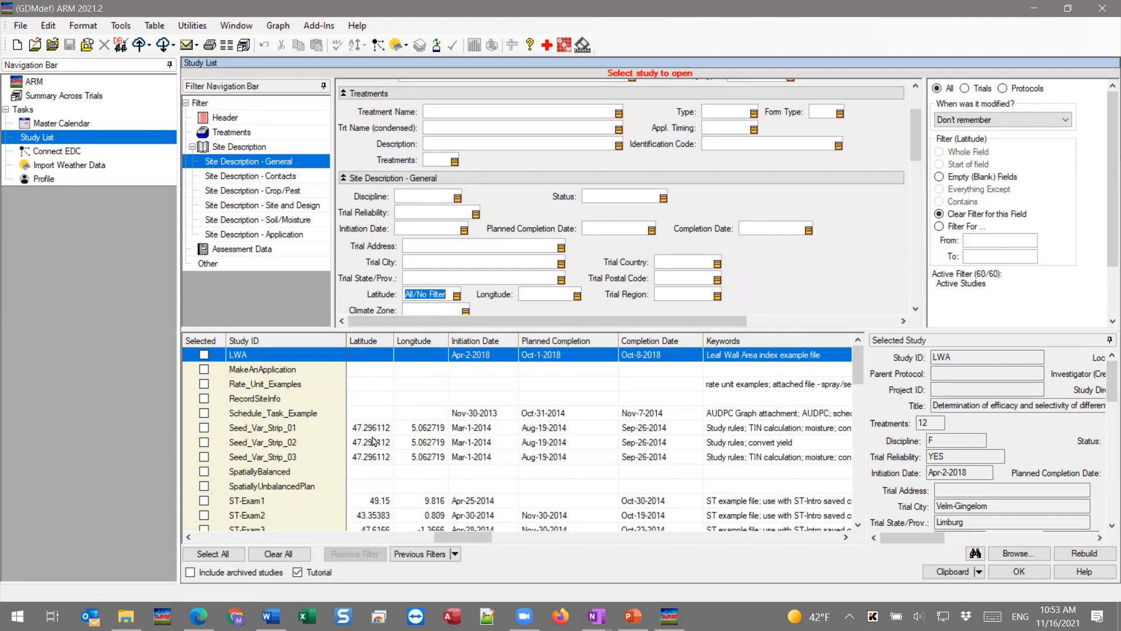
# - Filter the study list to crop variety Dekalb 1234, and clear that filter
pyautogui.click(287, 193)
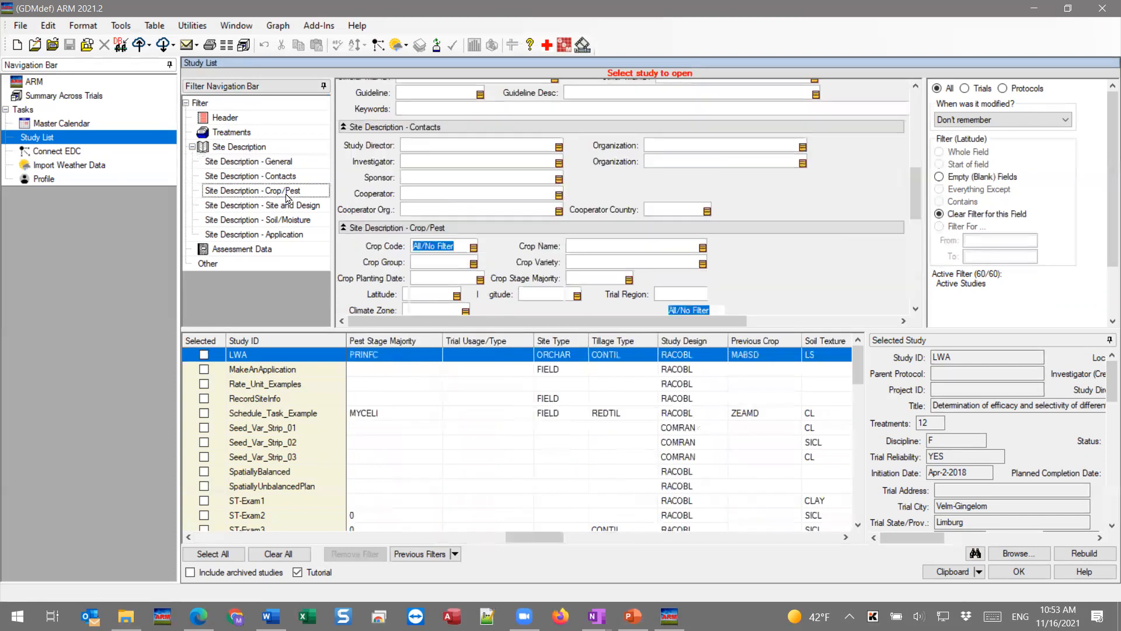
pyautogui.click(568, 258)
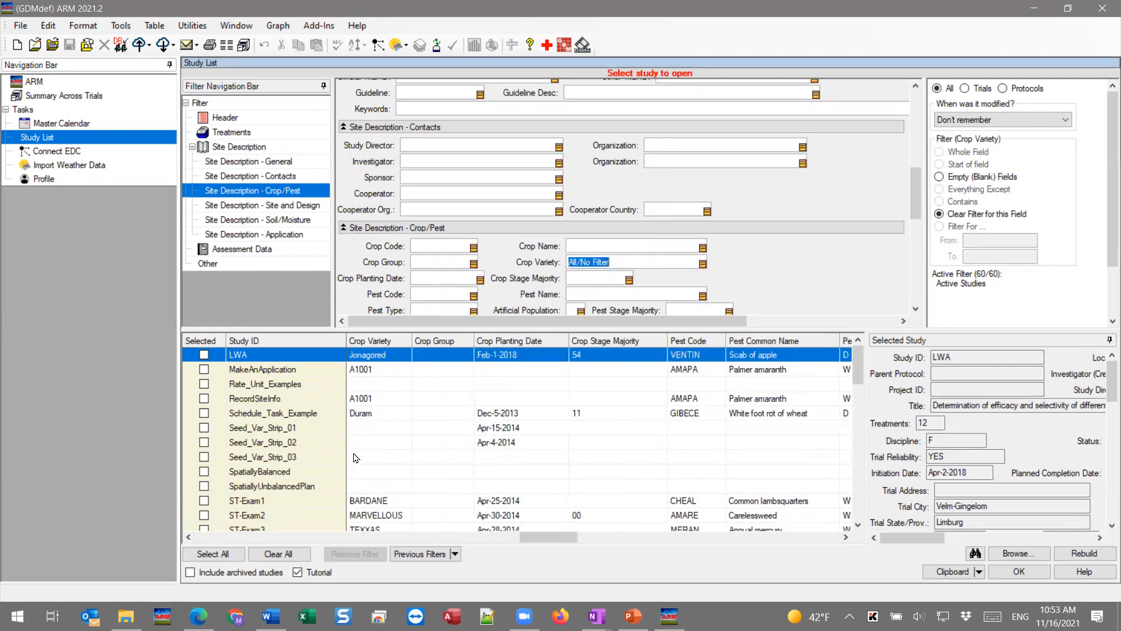
pyautogui.click(703, 263)
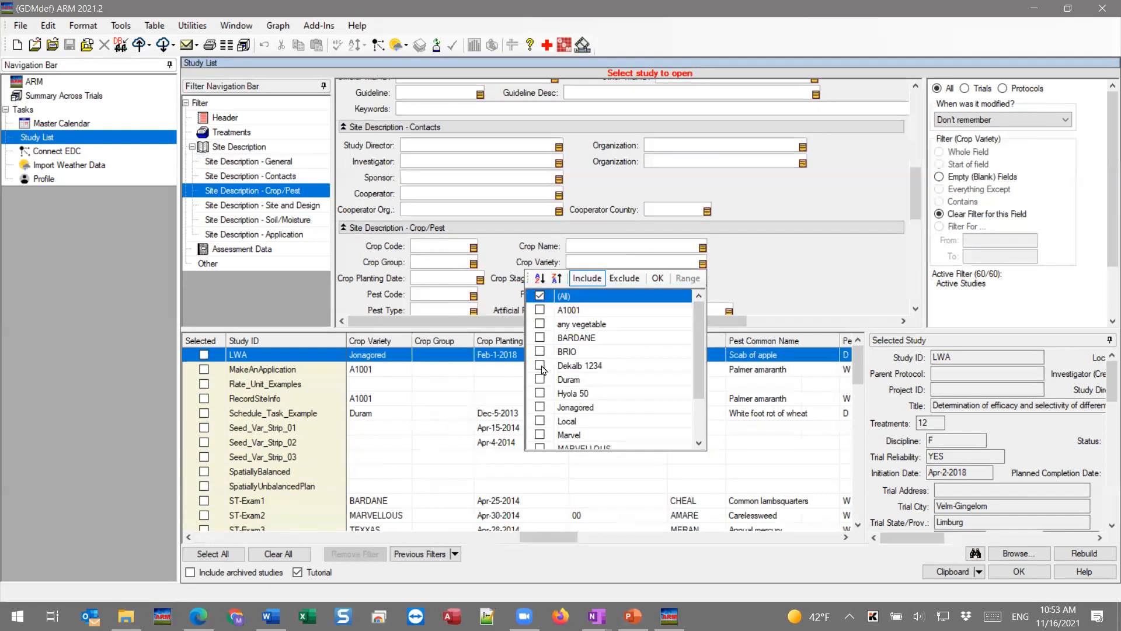
pyautogui.click(542, 366)
pyautogui.click(658, 278)
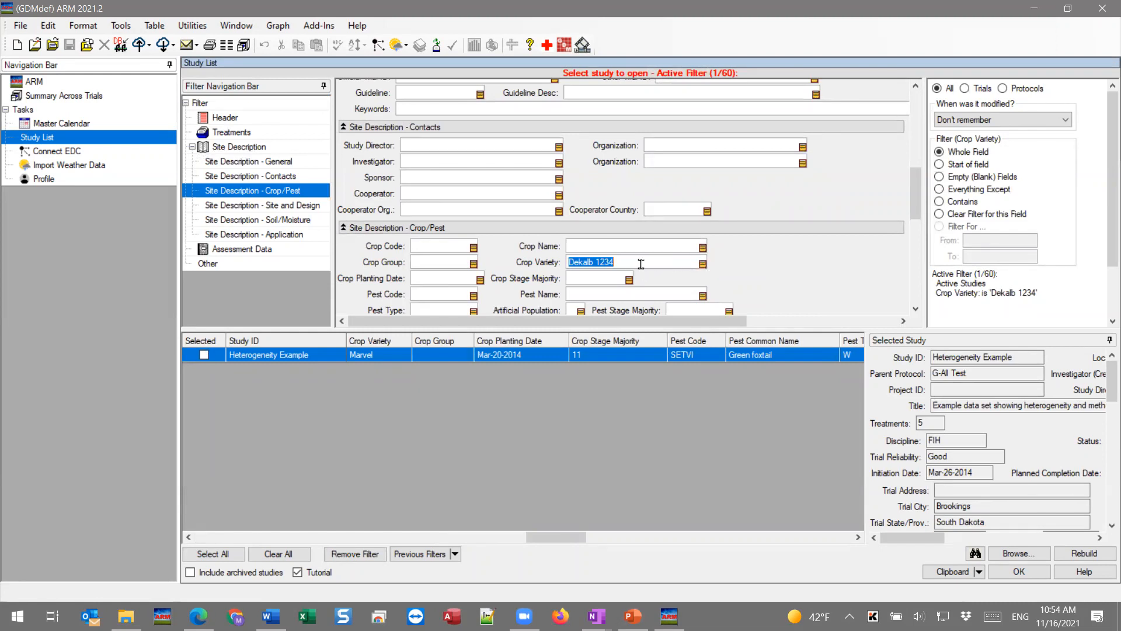
pyautogui.press('Delete')
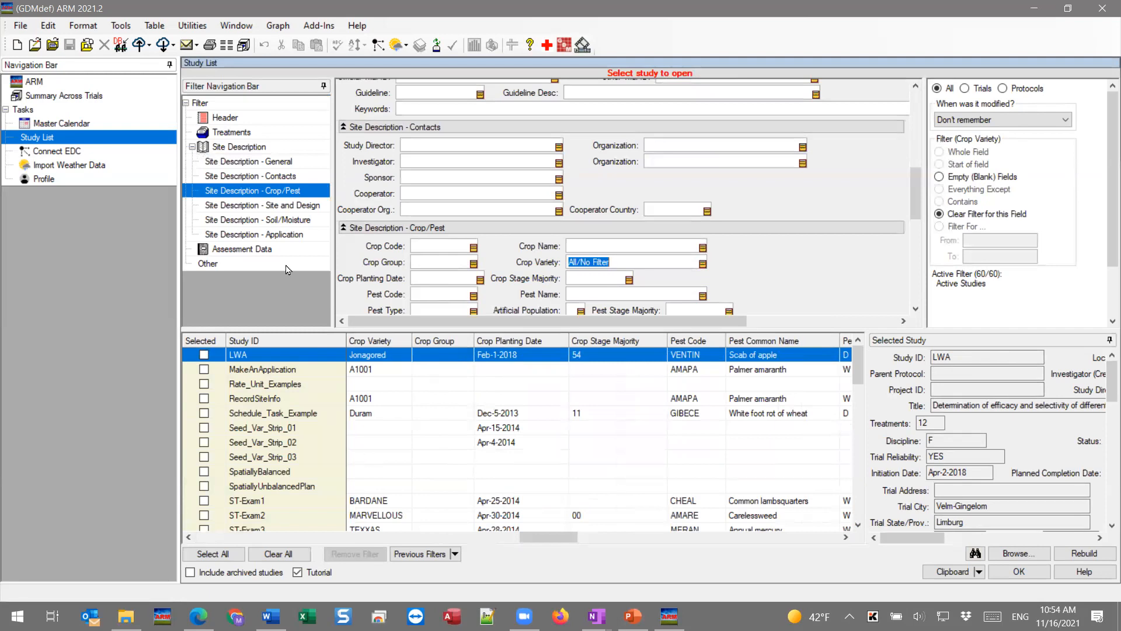
# - Examine the assessment data filter fields and the rating types available for filtering, leaving the Rating Type unfiltered
pyautogui.click(246, 250)
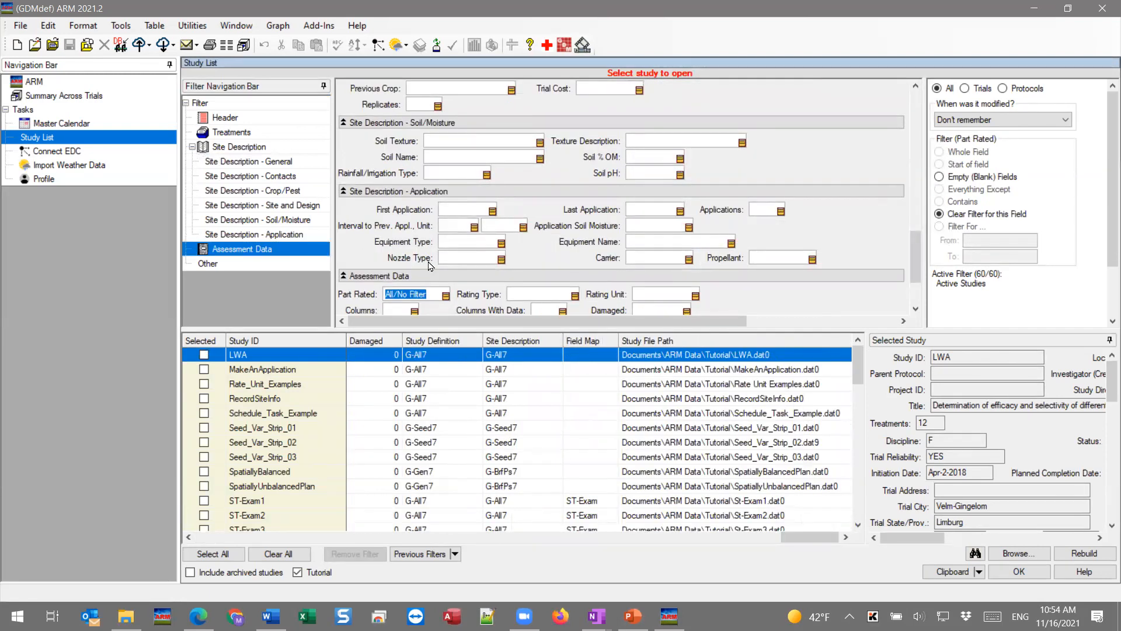
pyautogui.scroll(-3, 548, 296)
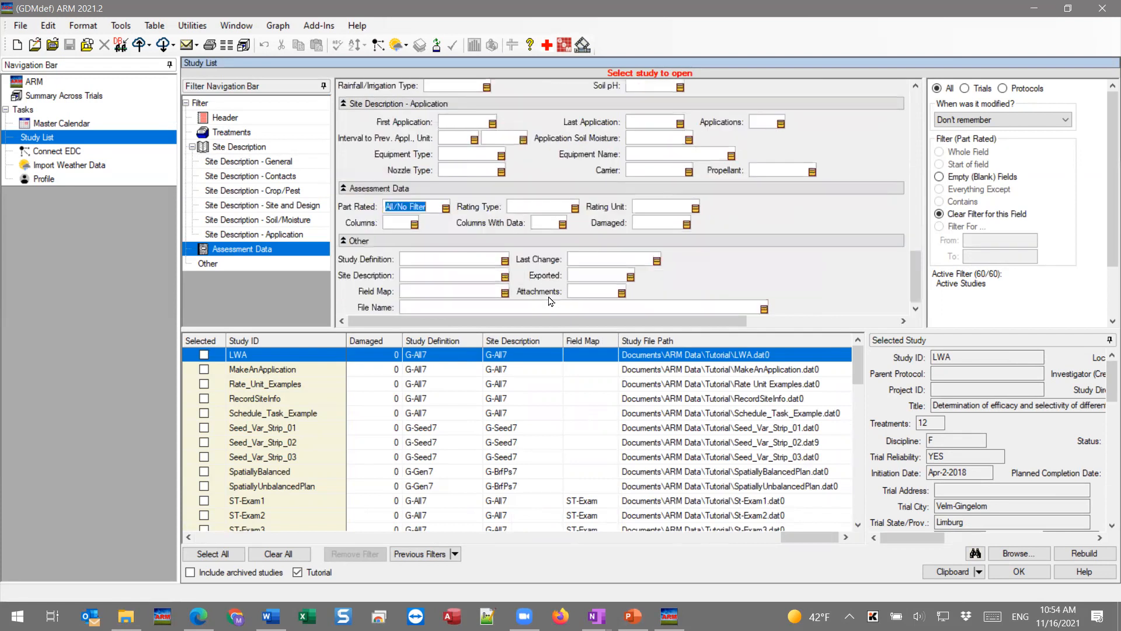
pyautogui.click(532, 207)
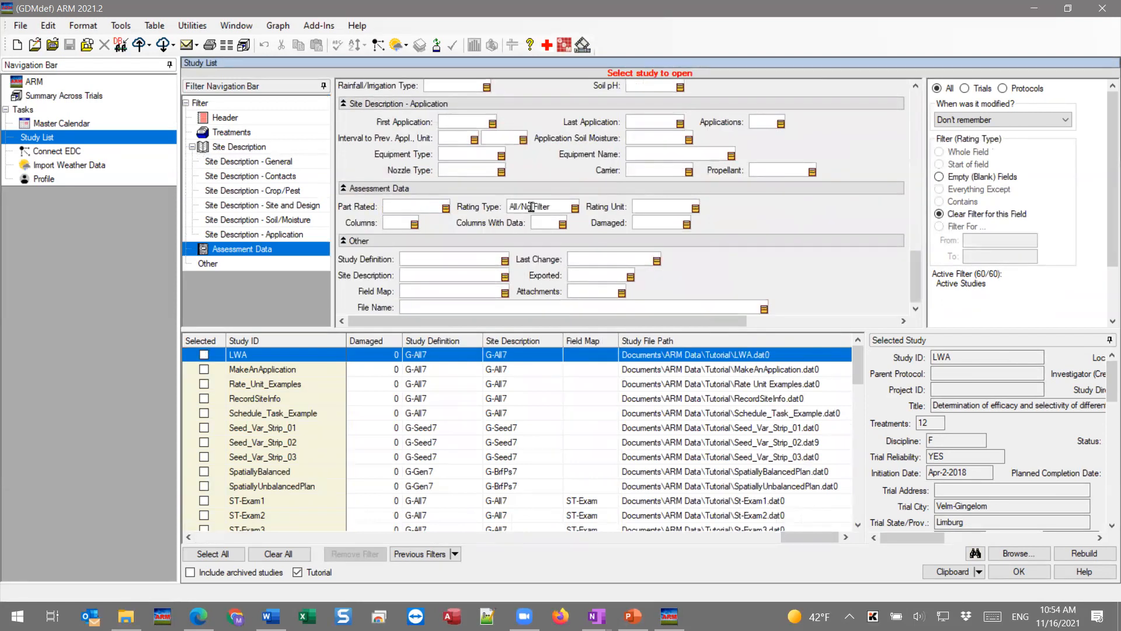
pyautogui.click(574, 208)
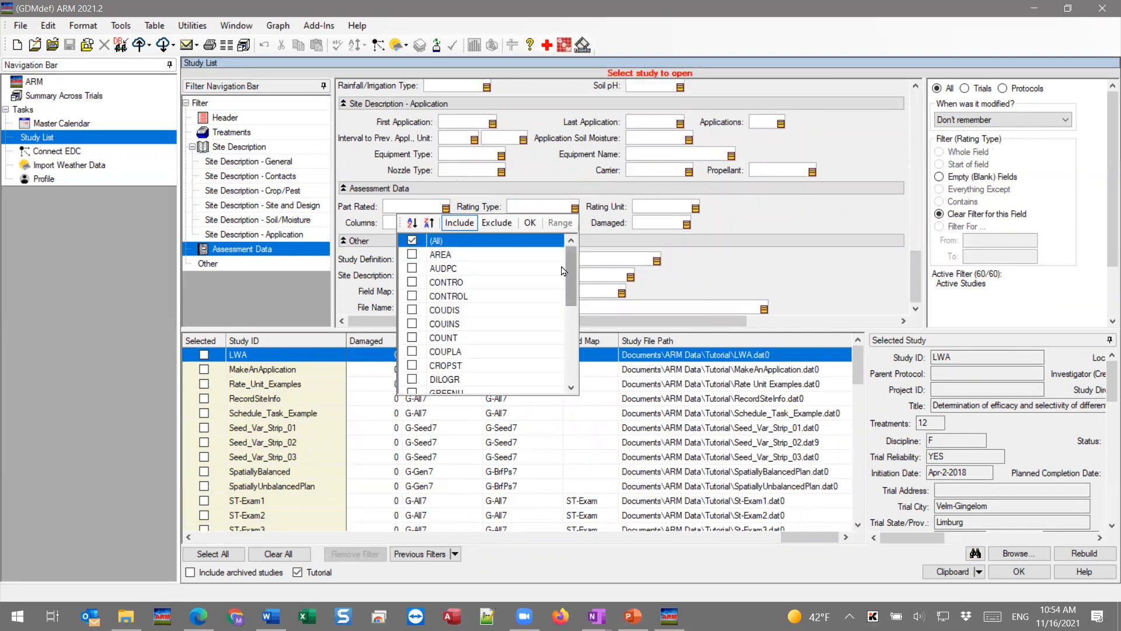
pyautogui.scroll(-3, 569, 266)
pyautogui.scroll(3, 569, 267)
pyautogui.click(529, 222)
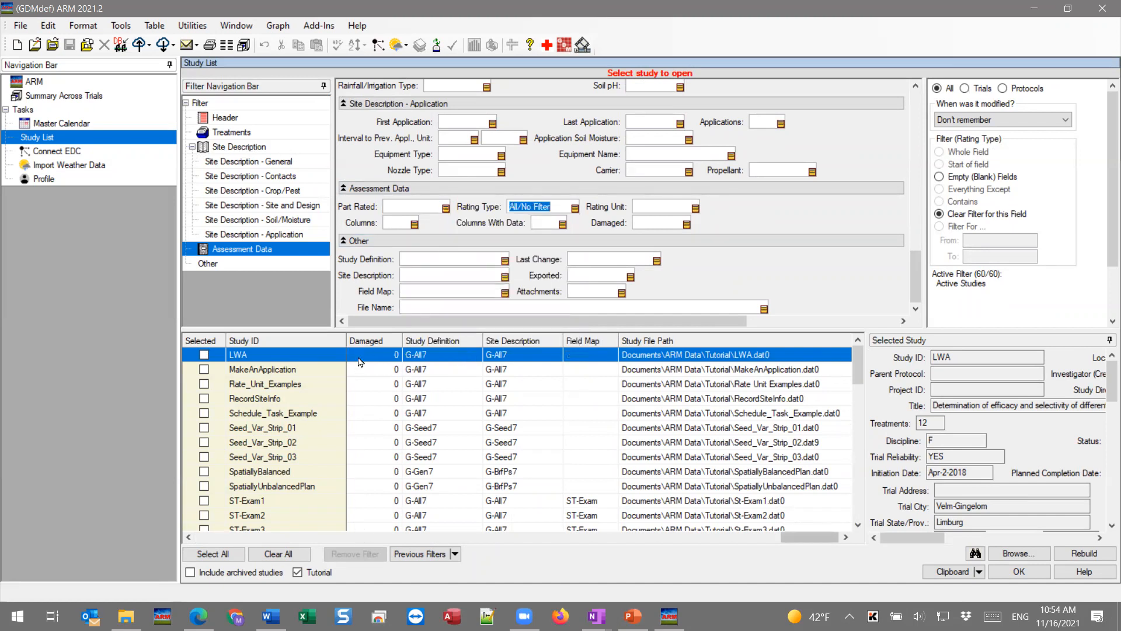
# - Filter the study list by rating type CONTRO, inverted to everything except that type
pyautogui.click(189, 537)
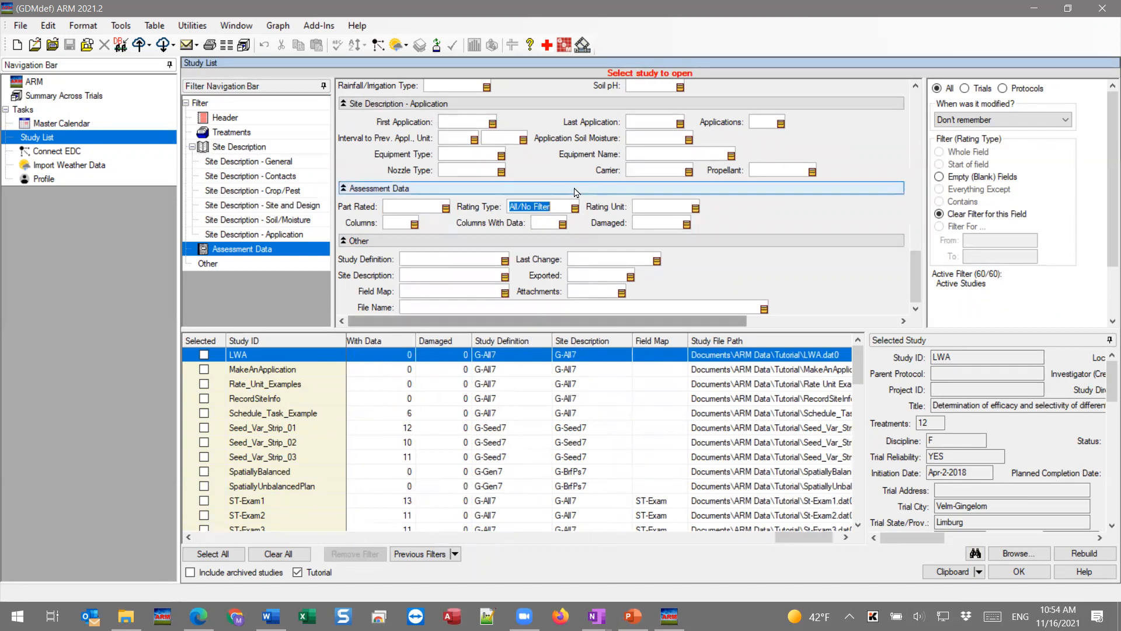
pyautogui.click(575, 209)
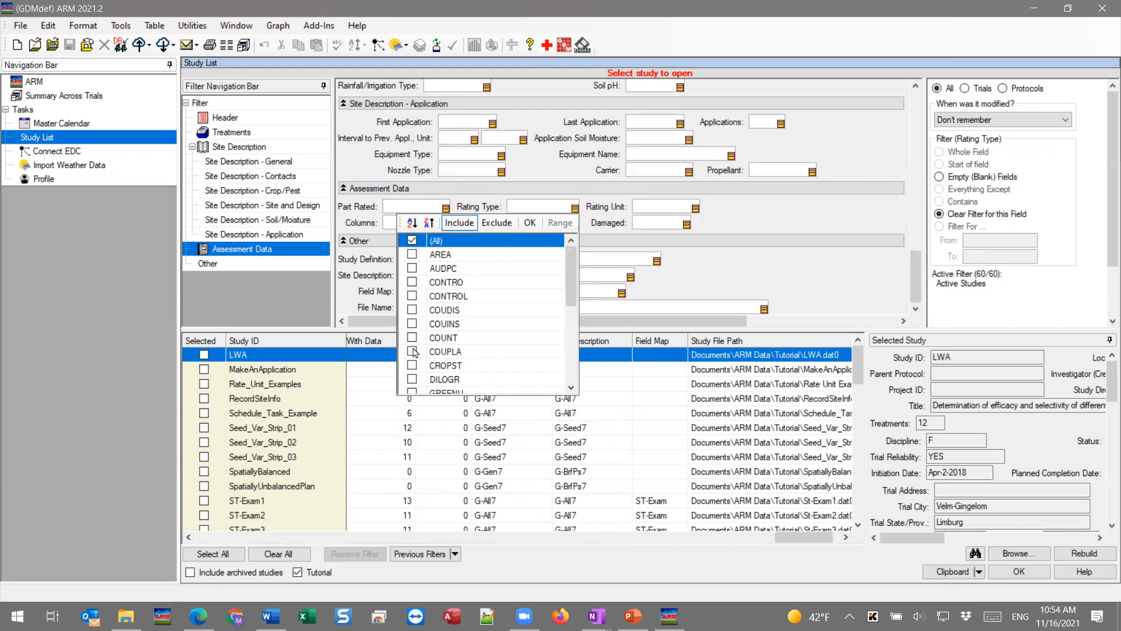
pyautogui.click(413, 283)
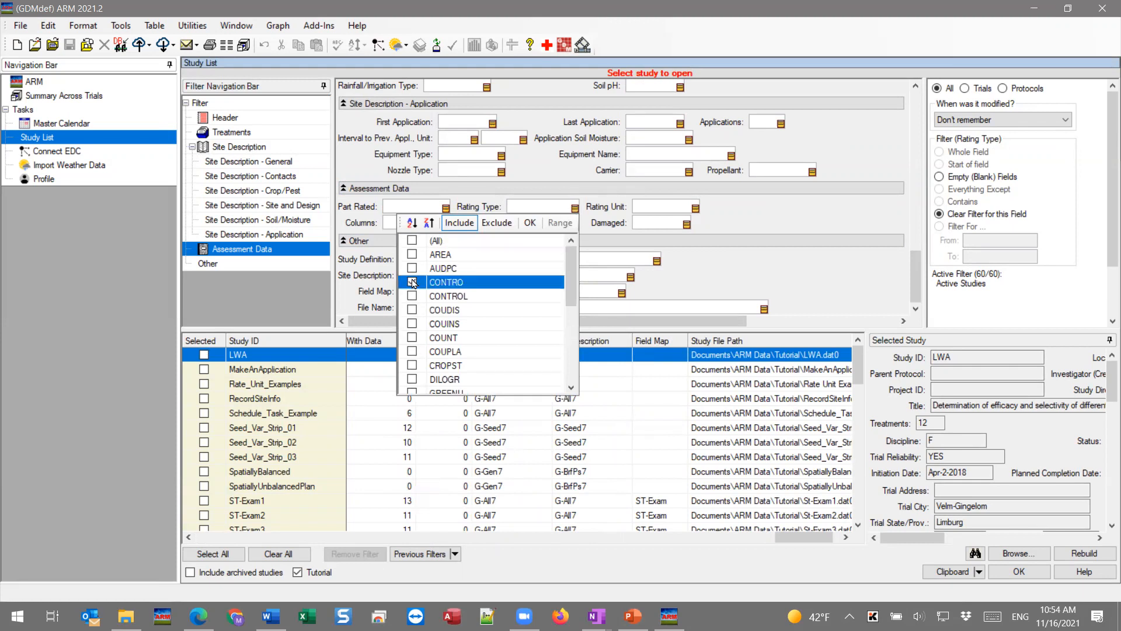
pyautogui.click(530, 223)
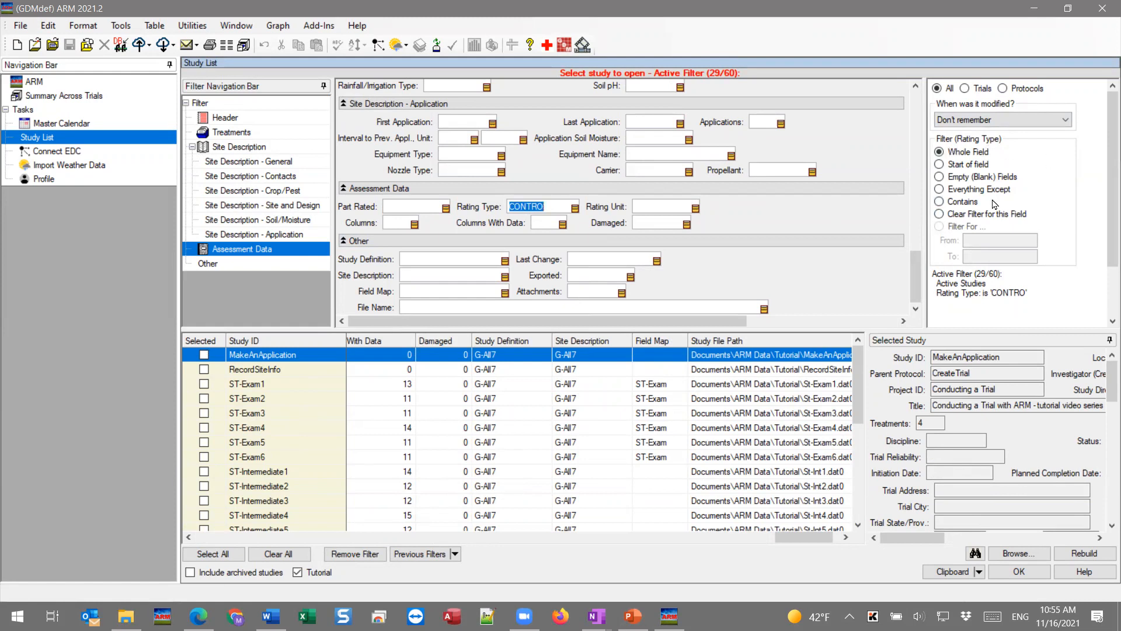
pyautogui.click(948, 191)
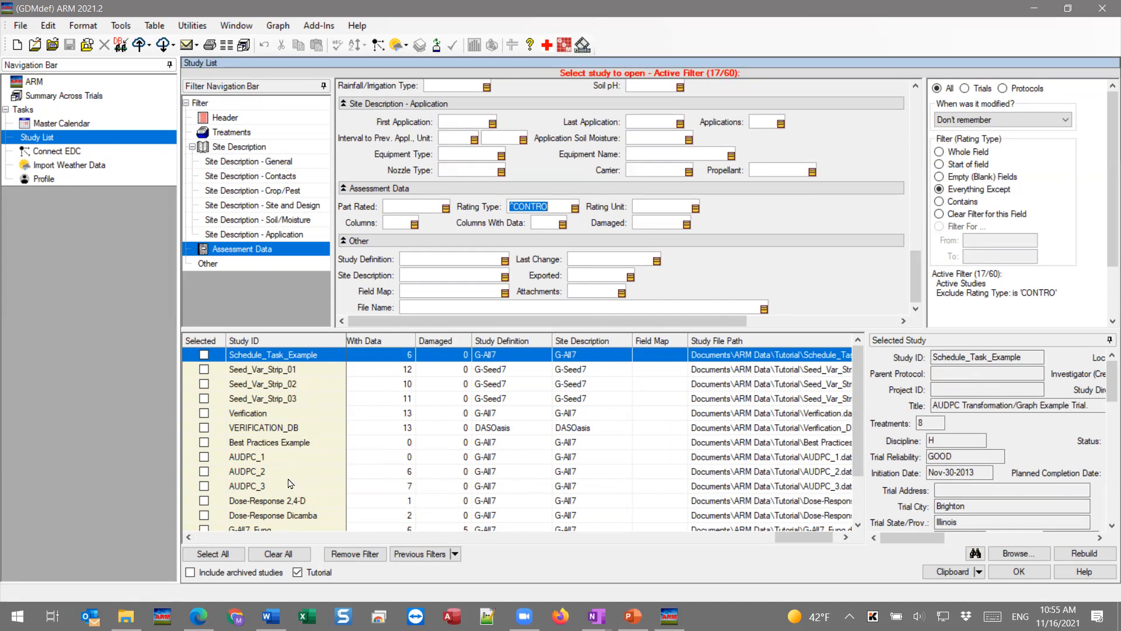
# - Examine the details of study AUDPC_1 and look through the filtered study list
pyautogui.click(272, 458)
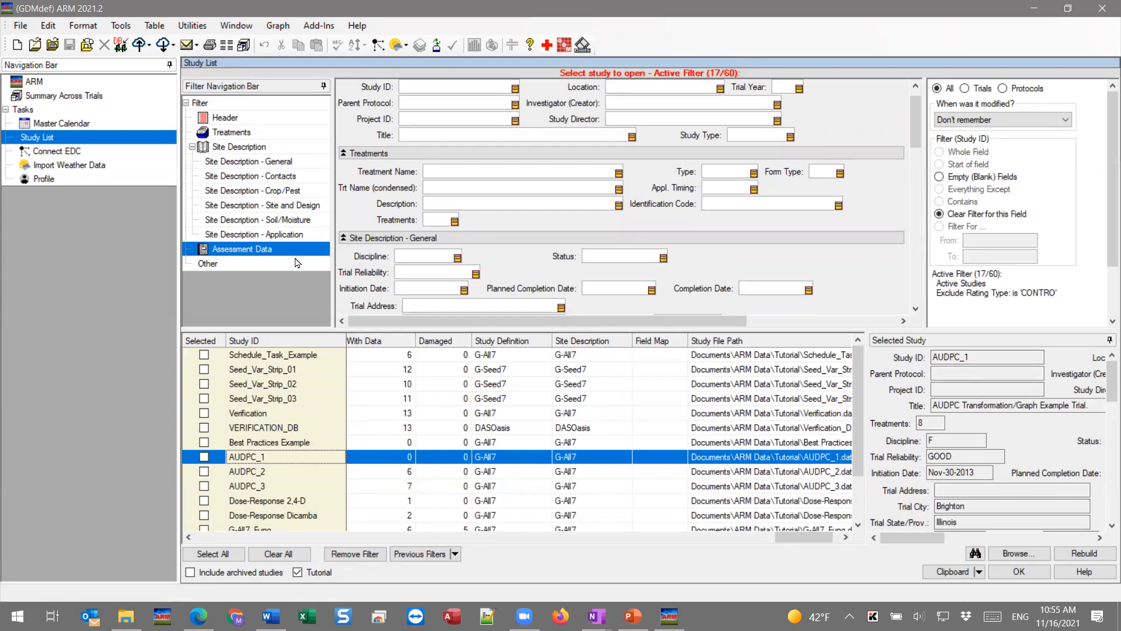
pyautogui.moveTo(914, 145); pyautogui.dragTo(914, 201)
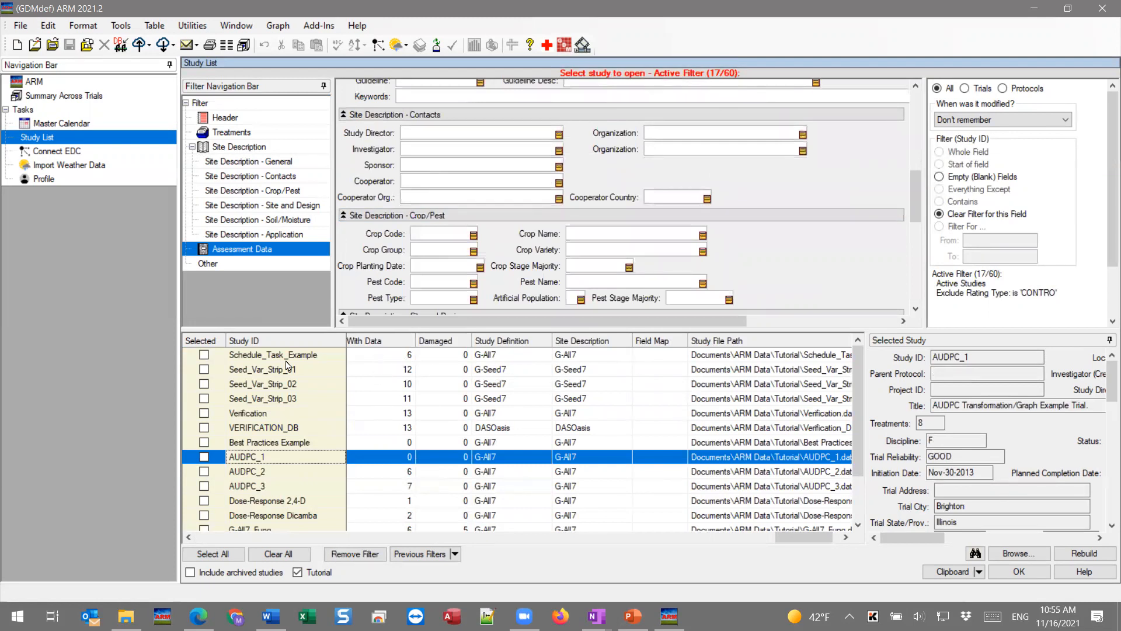
pyautogui.scroll(-2, 283, 443)
pyautogui.scroll(2, 282, 465)
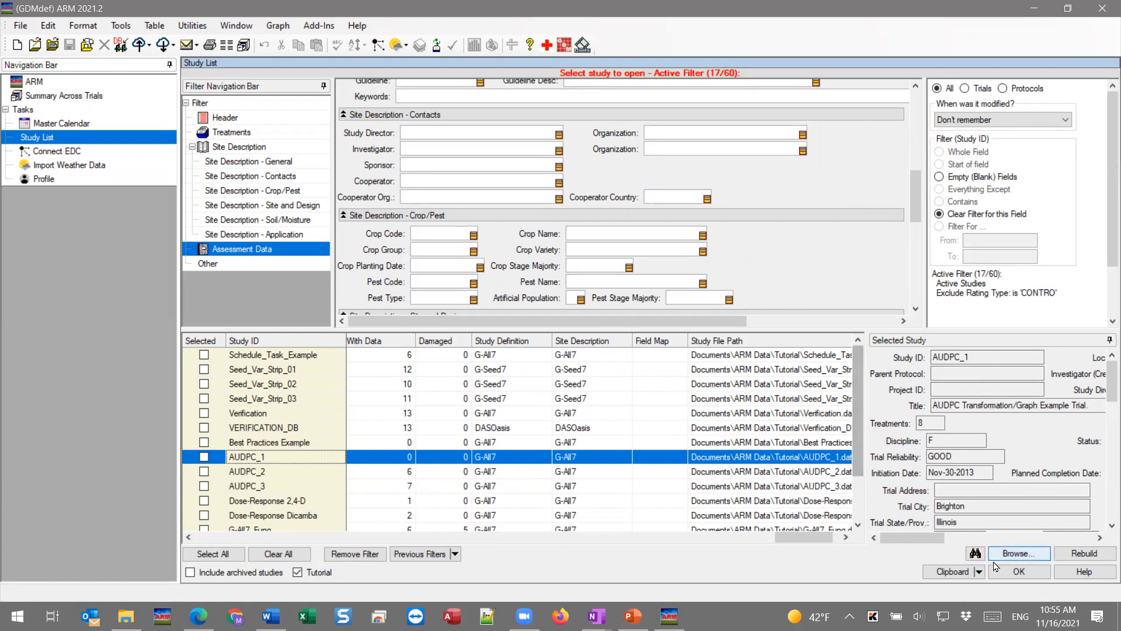
# - Copy all of the filtered study list and paste it into a new blank Excel workbook at cell A1
pyautogui.click(978, 572)
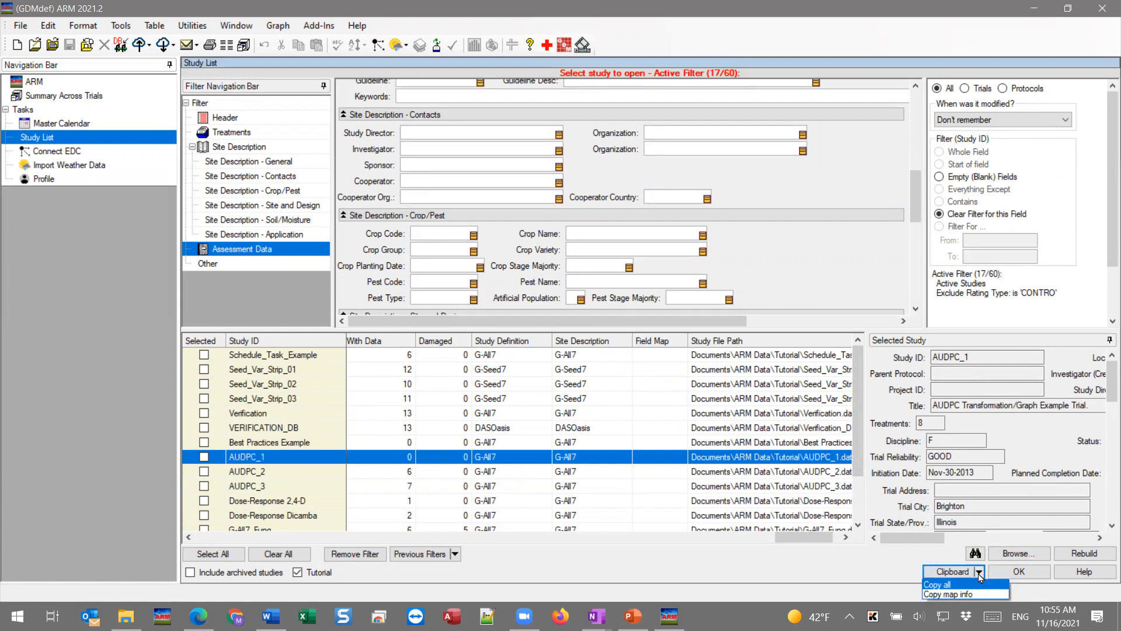
pyautogui.click(937, 585)
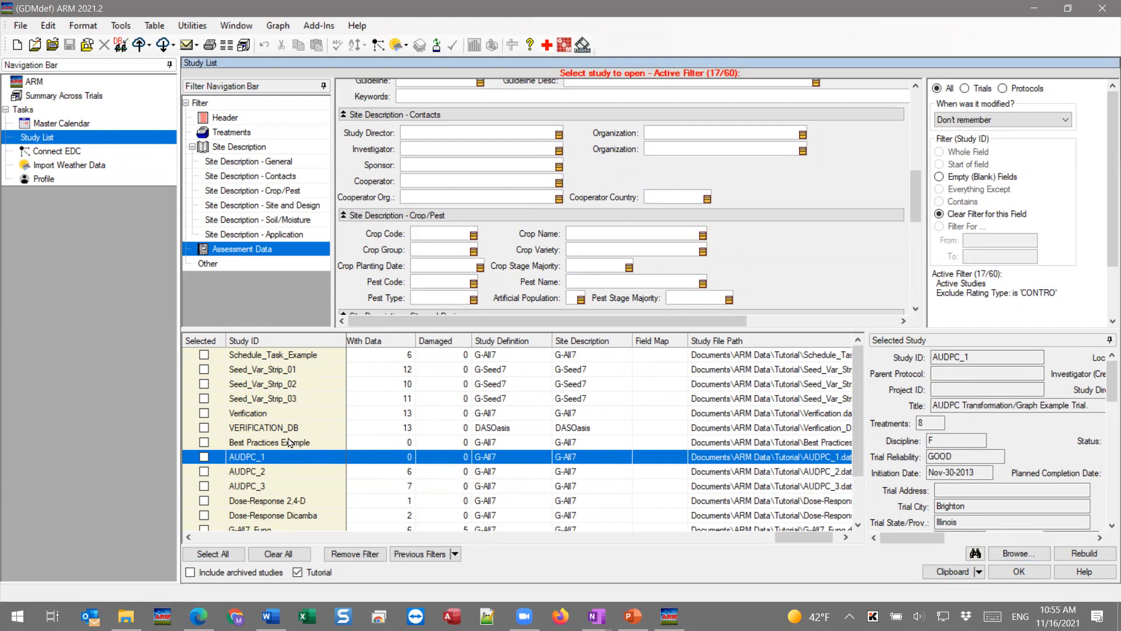
pyautogui.click(307, 616)
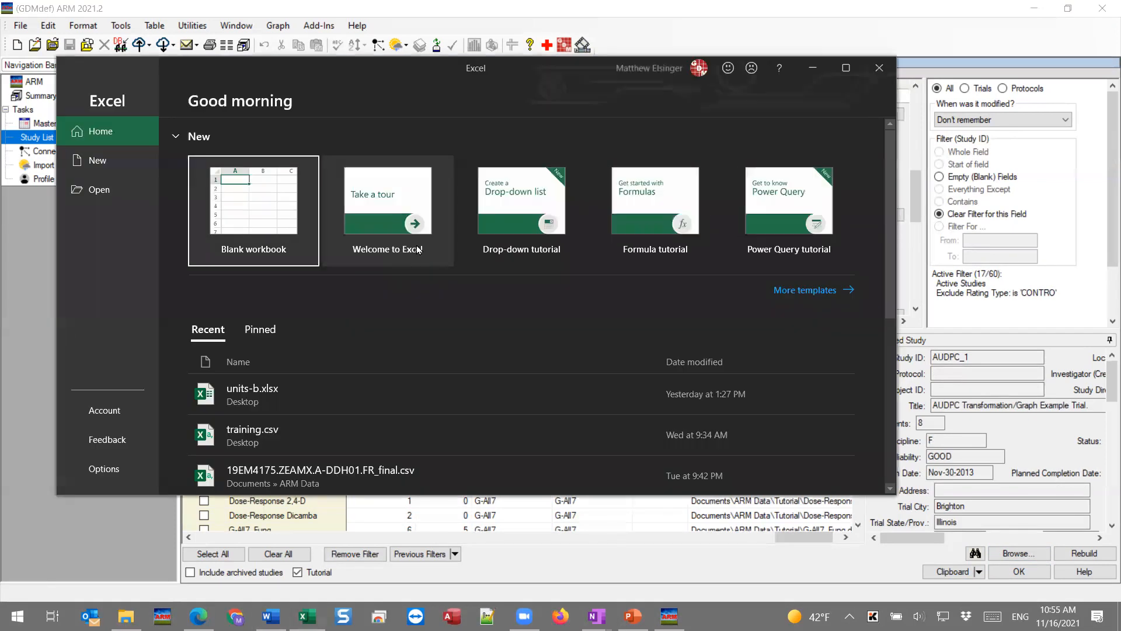
pyautogui.click(270, 207)
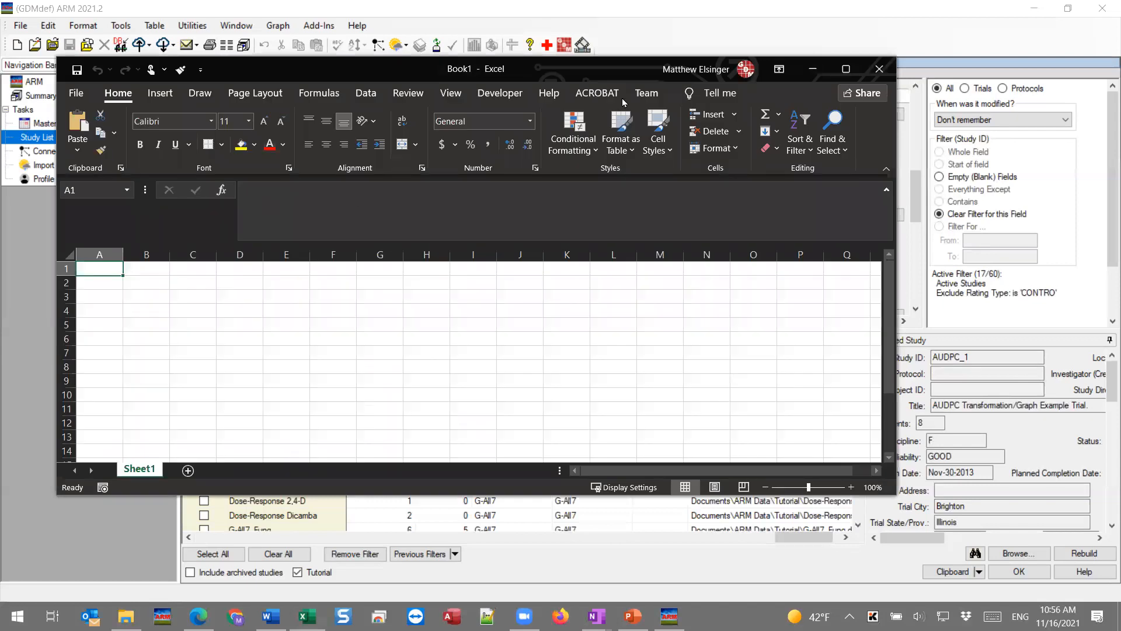
pyautogui.click(845, 69)
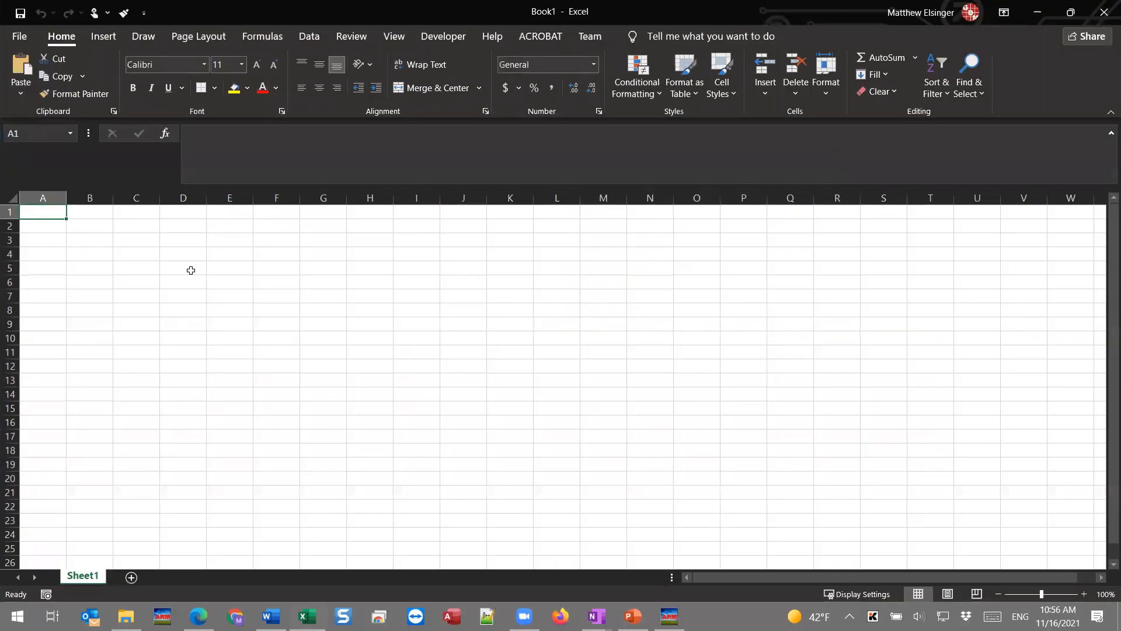
pyautogui.hotkey('ctrl', 'v')
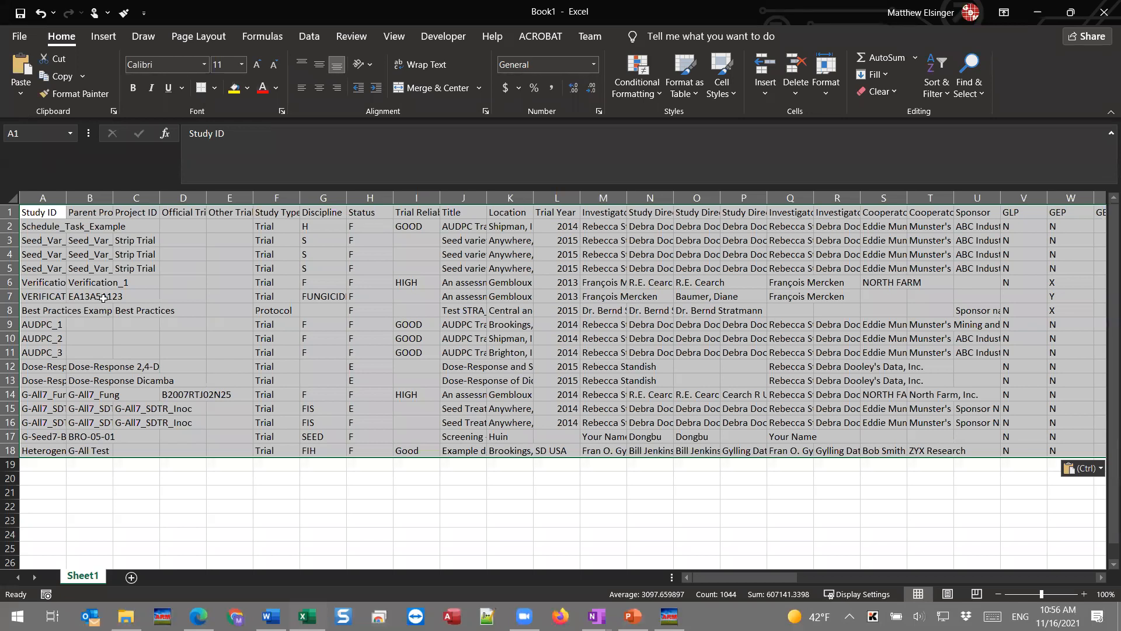
# - Fit all columns of the sheet to their contents and review the study IDs in A2:A18
pyautogui.click(88, 285)
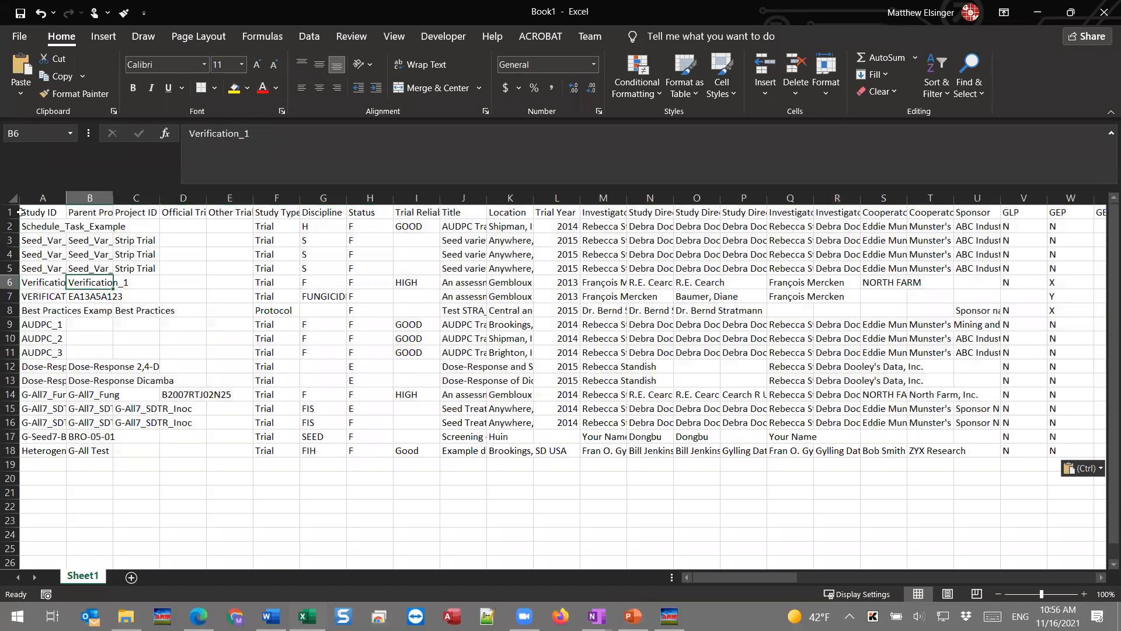
pyautogui.click(11, 198)
pyautogui.doubleClick(66, 199)
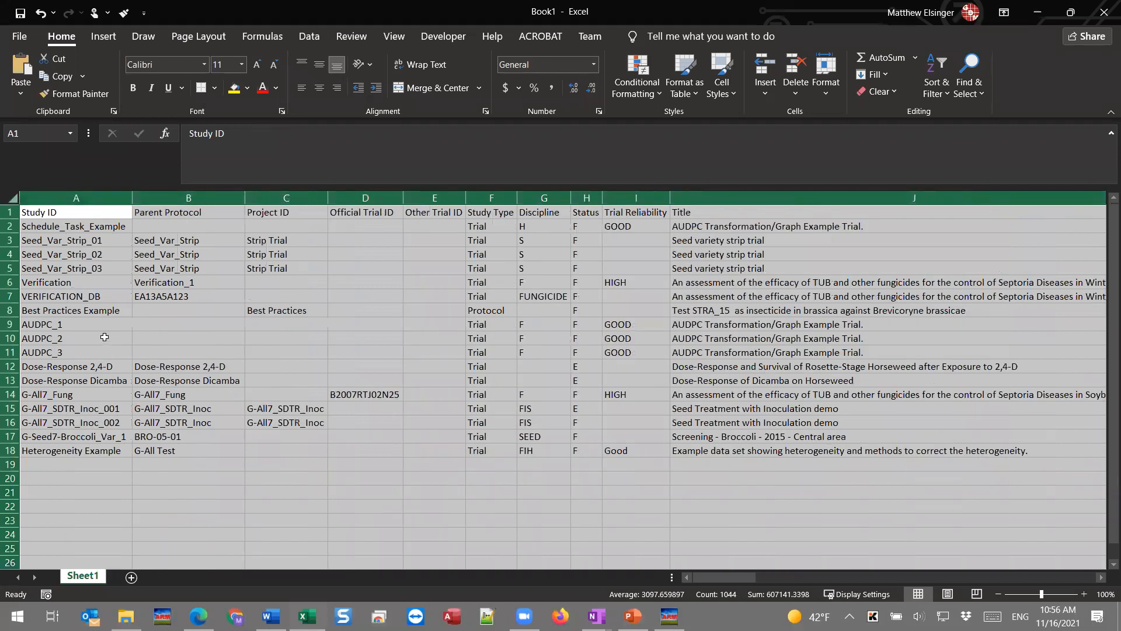
pyautogui.click(103, 327)
pyautogui.moveTo(60, 227); pyautogui.dragTo(60, 451)
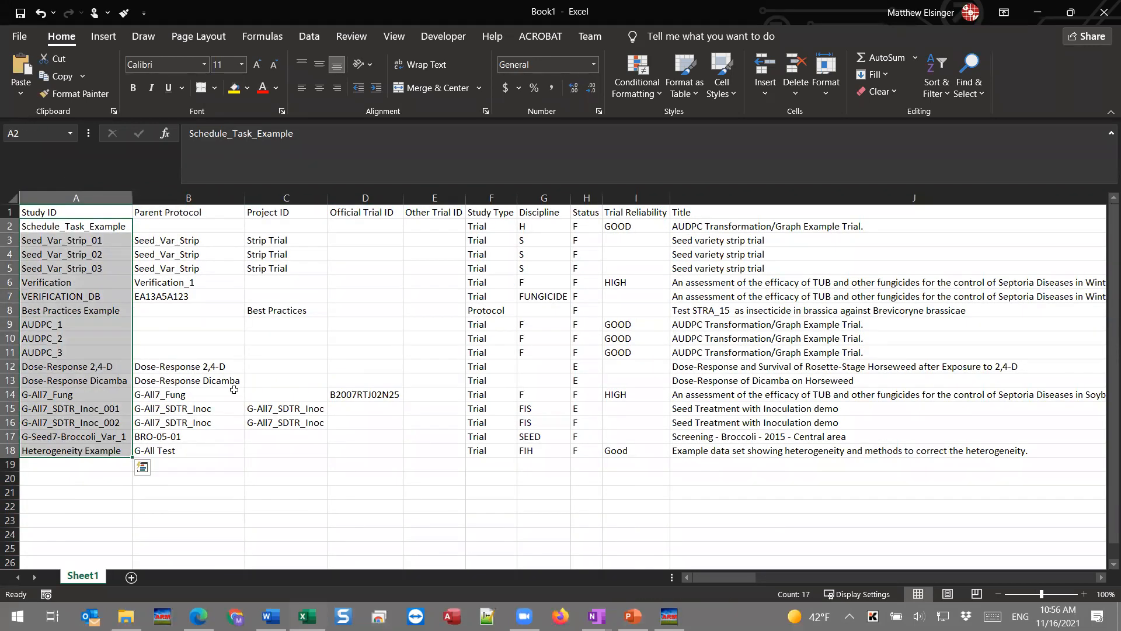
pyautogui.click(333, 337)
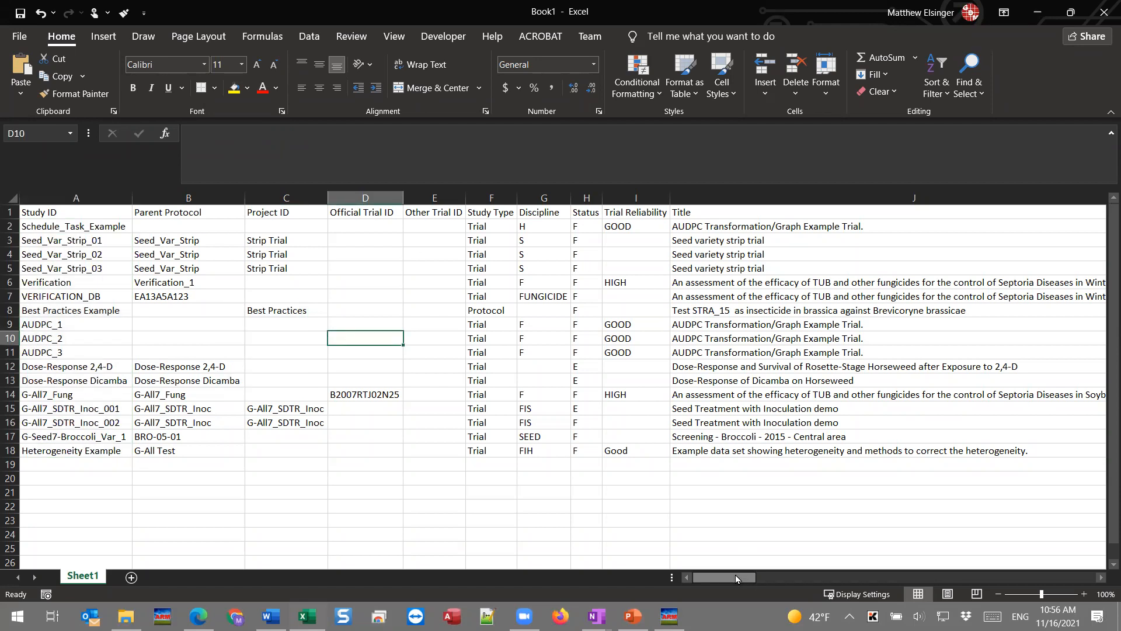
# - Delete the Official Trial ID and Other Trial ID columns from the sheet, and switch back to ARM
pyautogui.click(356, 196)
pyautogui.moveTo(356, 195); pyautogui.dragTo(429, 199)
pyautogui.rightClick(429, 198)
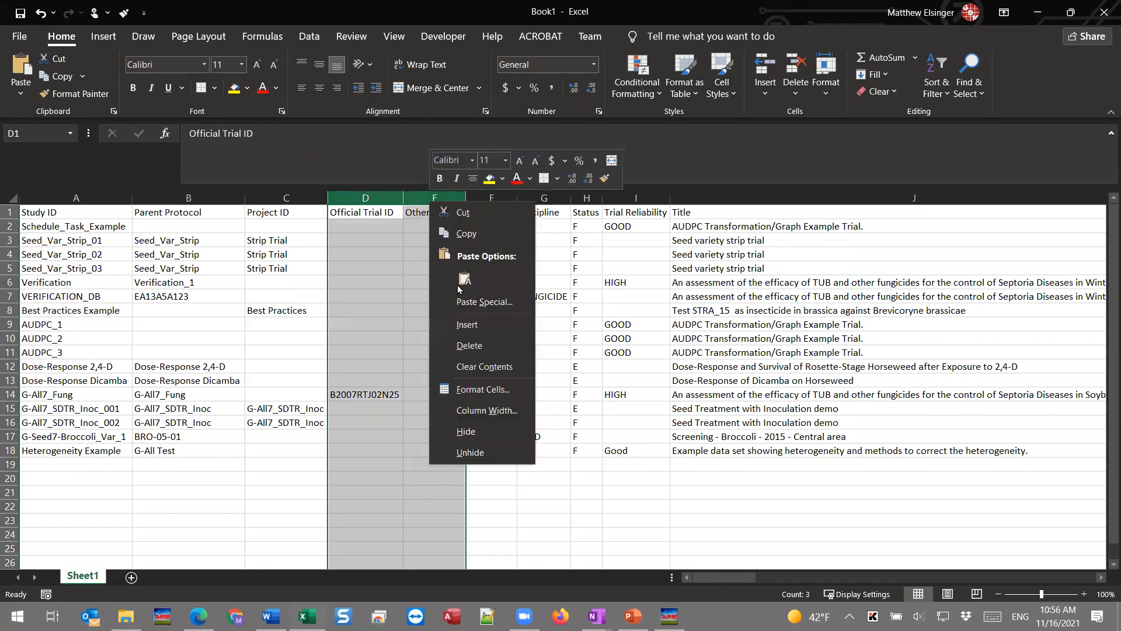
pyautogui.click(467, 348)
pyautogui.click(776, 394)
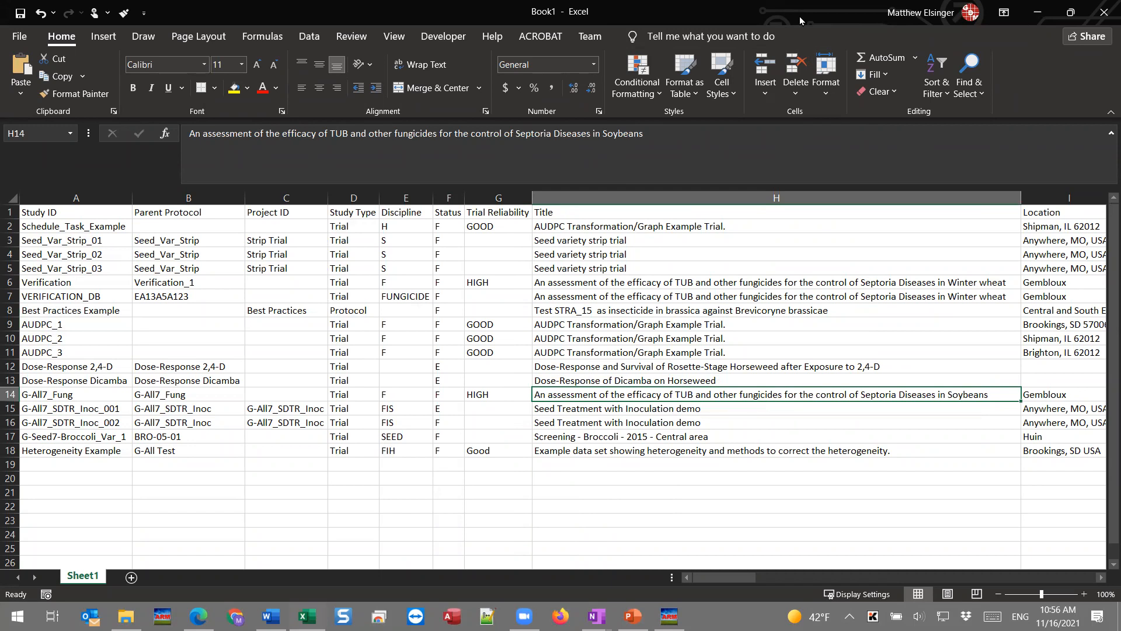
pyautogui.click(1037, 12)
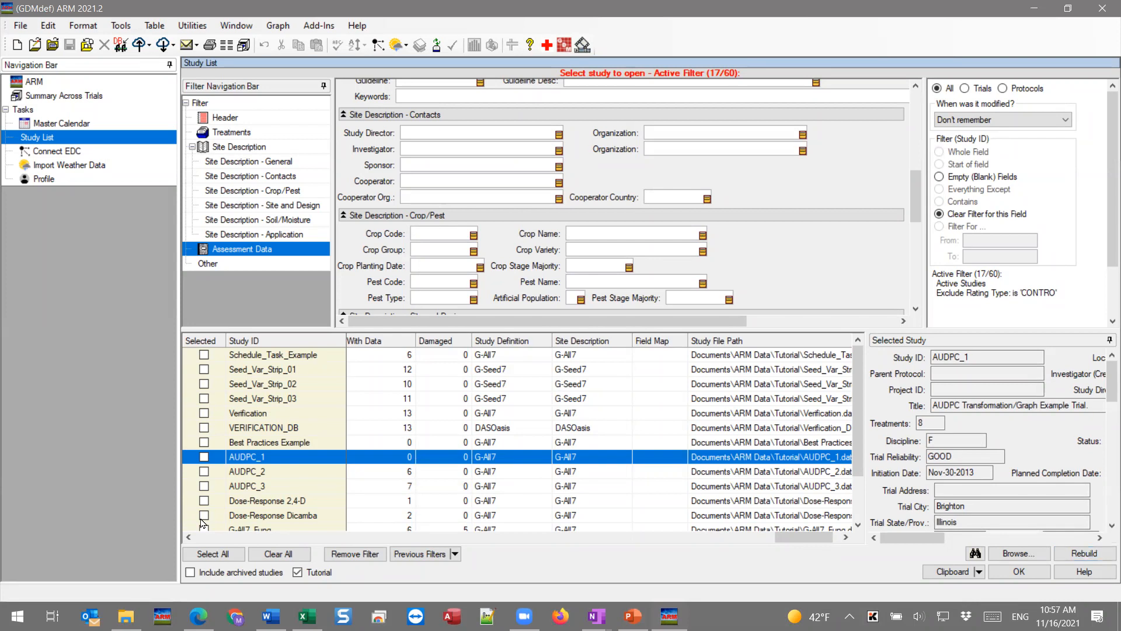
pyautogui.click(669, 616)
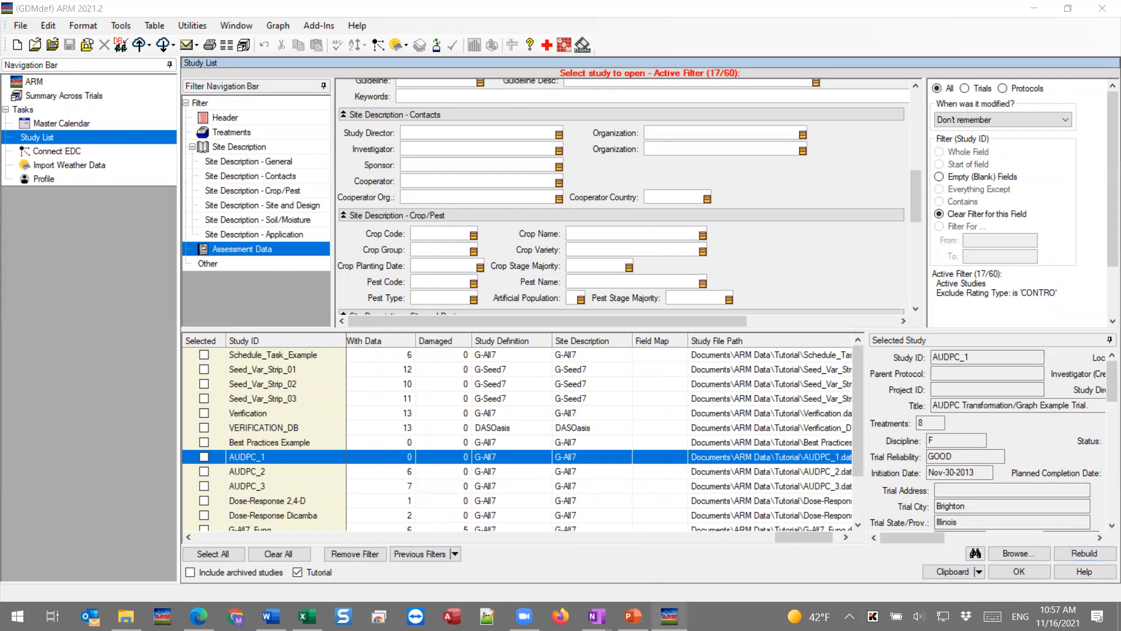
# - Switch to PowerPoint, show the Review GPS slide of the Trial Review presentation, and return to ARM
pyautogui.click(633, 616)
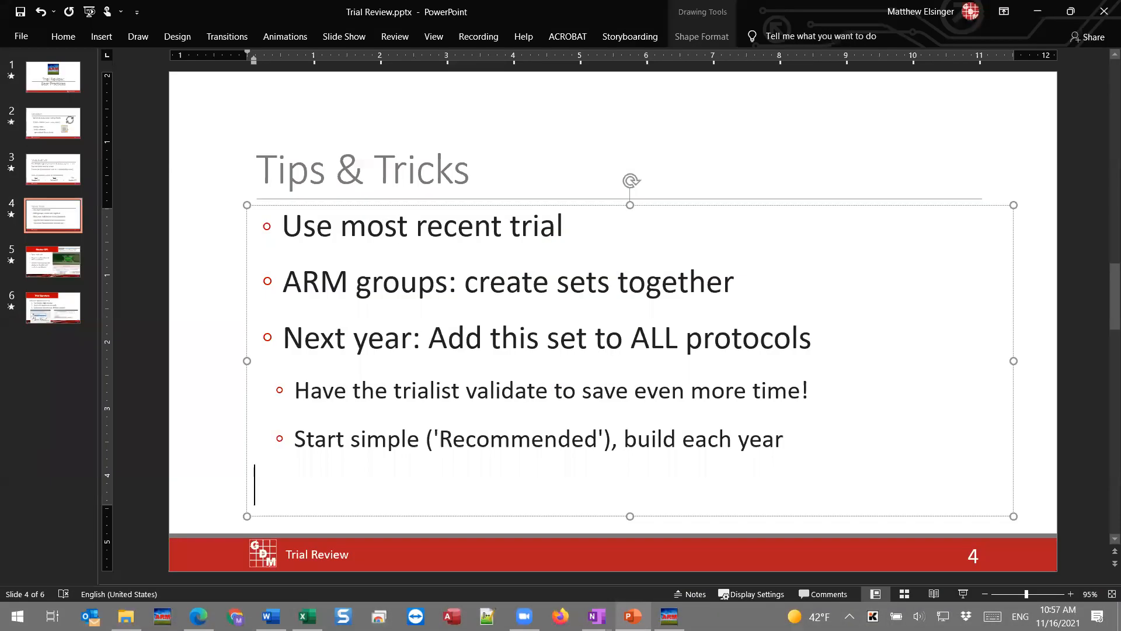
pyautogui.click(30, 273)
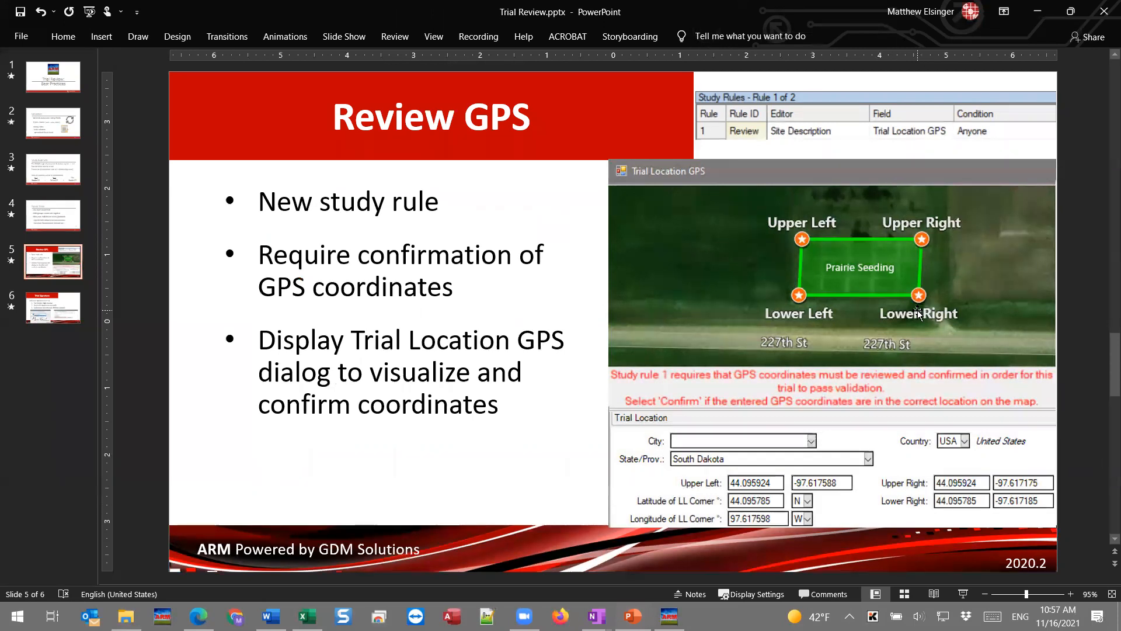
pyautogui.click(669, 617)
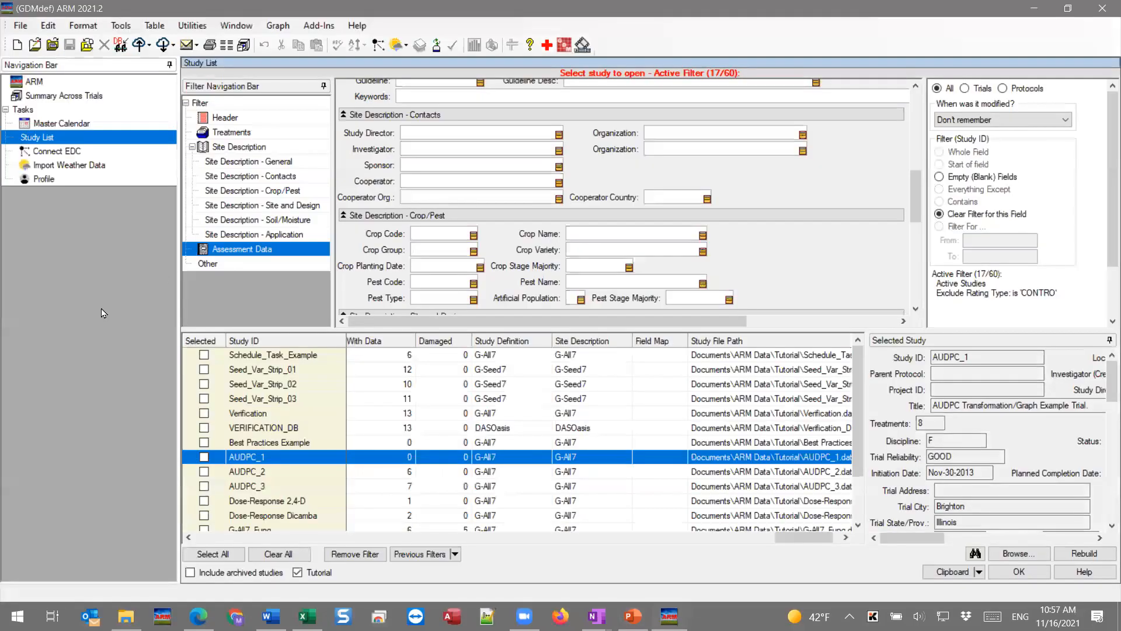
# - Open study AUDPC_1 from the filtered study list and show the General Trial section of its site description
pyautogui.click(276, 458)
pyautogui.doubleClick(278, 458)
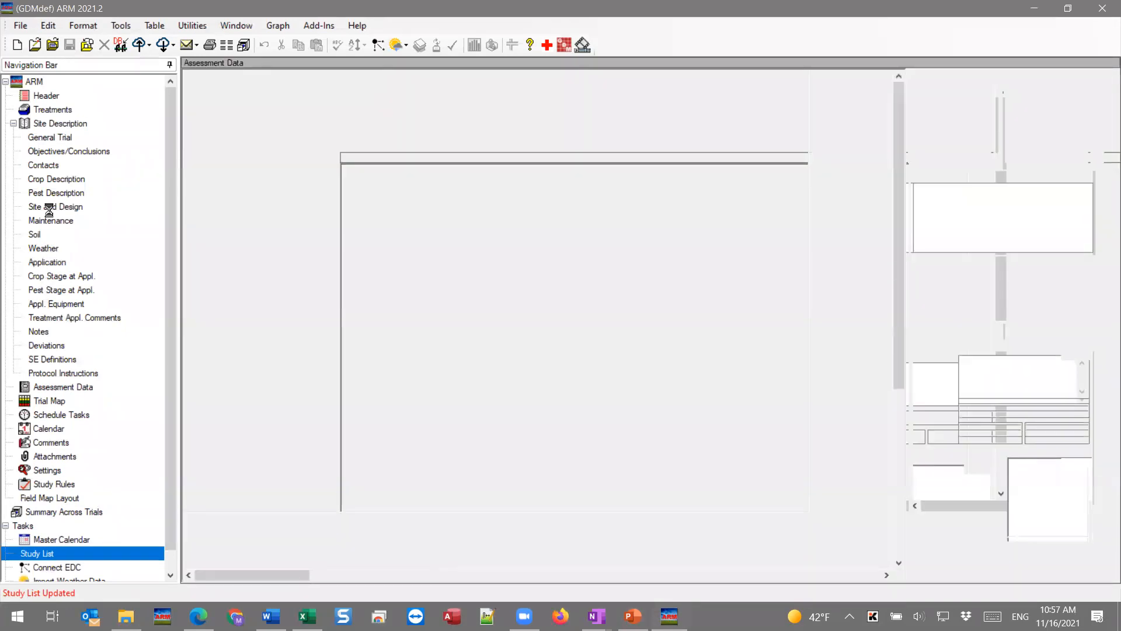
pyautogui.click(53, 142)
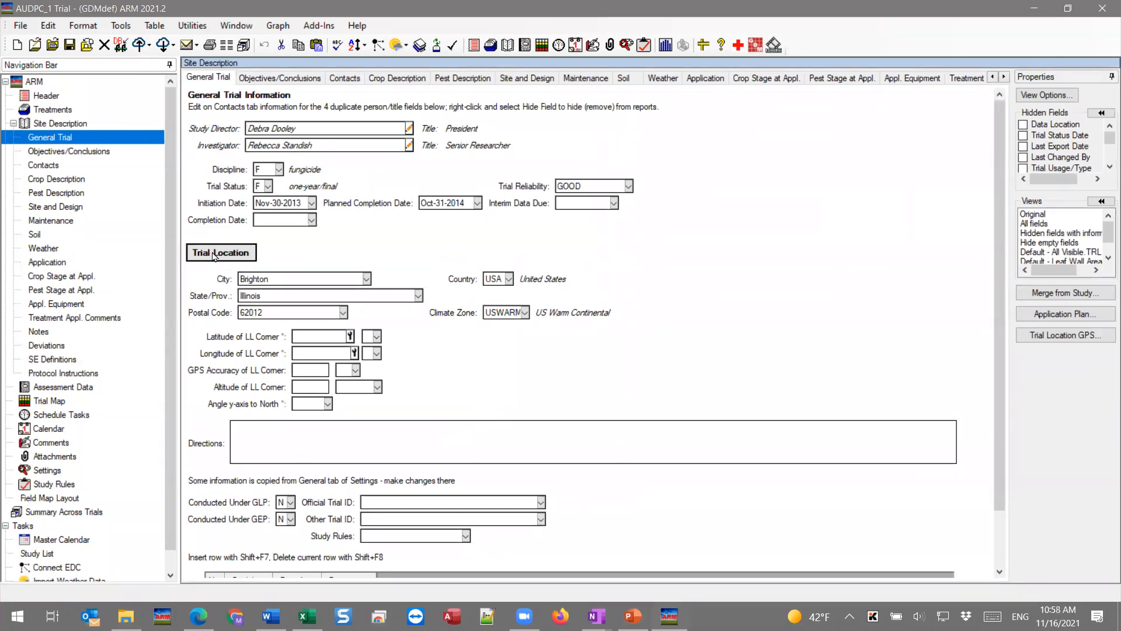
# - Open the Trial Location GPS map without its Local Guide, examine the corner coordinate fields, and switch back to PowerPoint
pyautogui.click(231, 254)
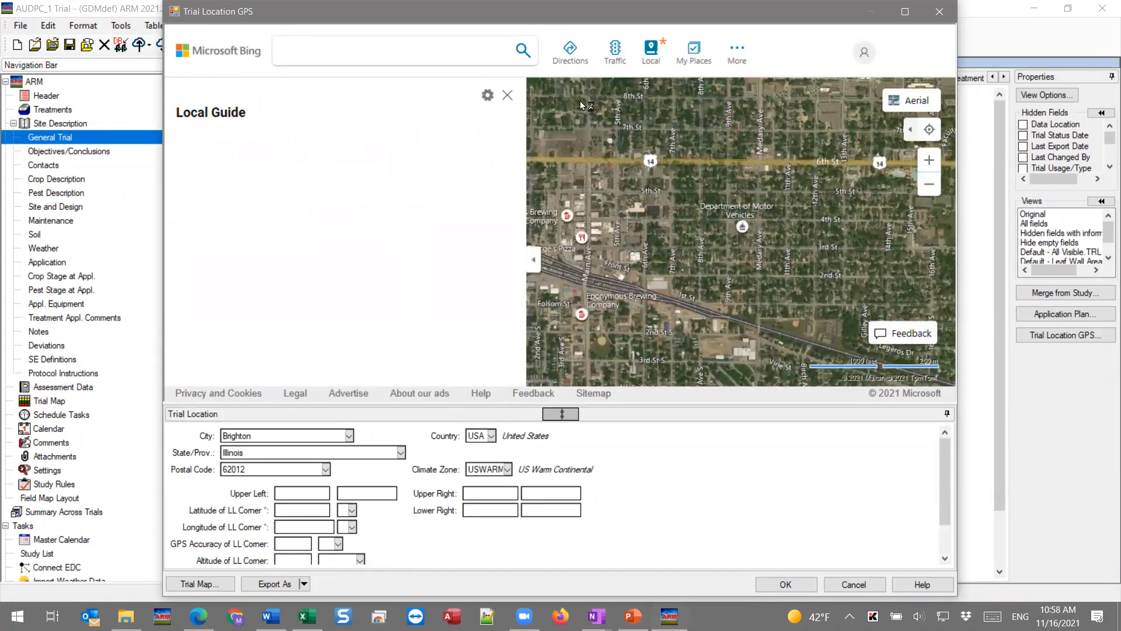
pyautogui.click(507, 95)
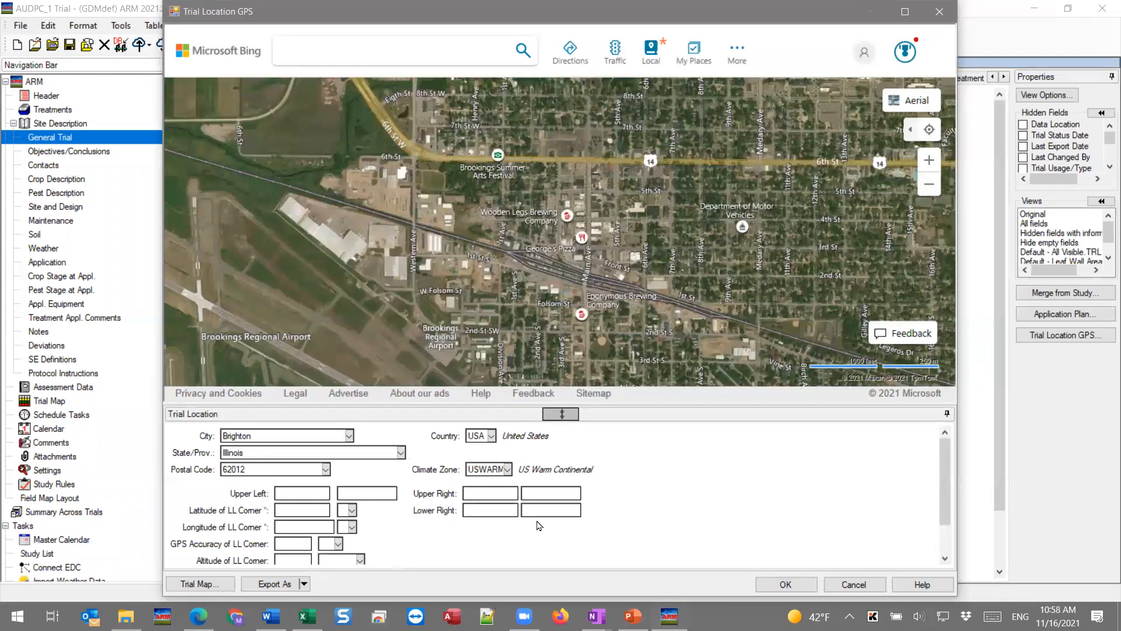
pyautogui.click(299, 509)
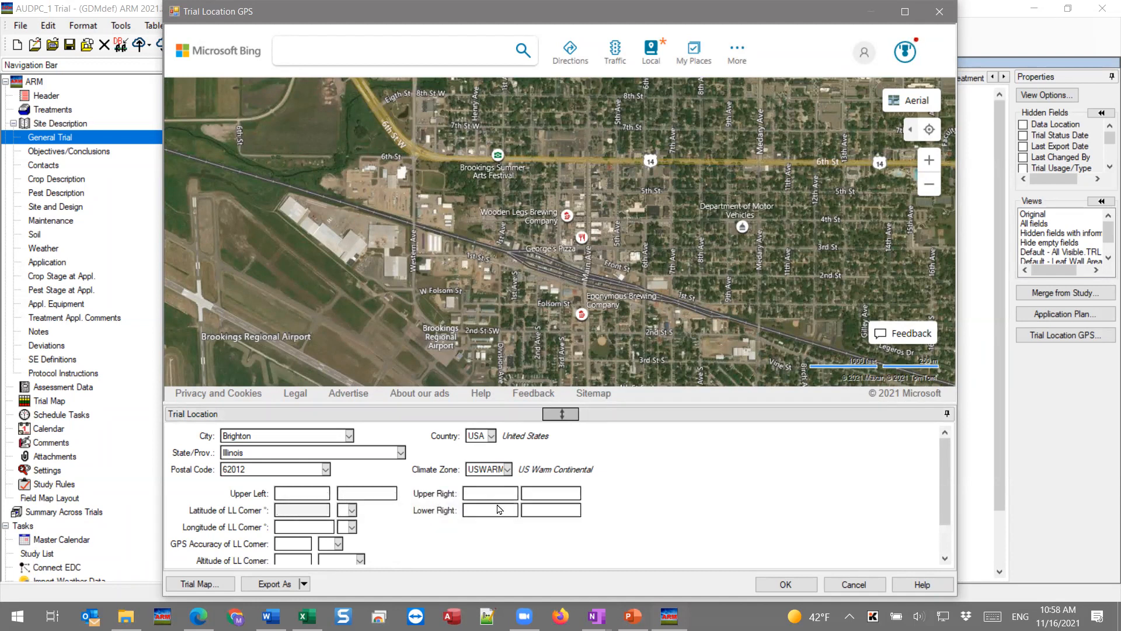
pyautogui.click(633, 615)
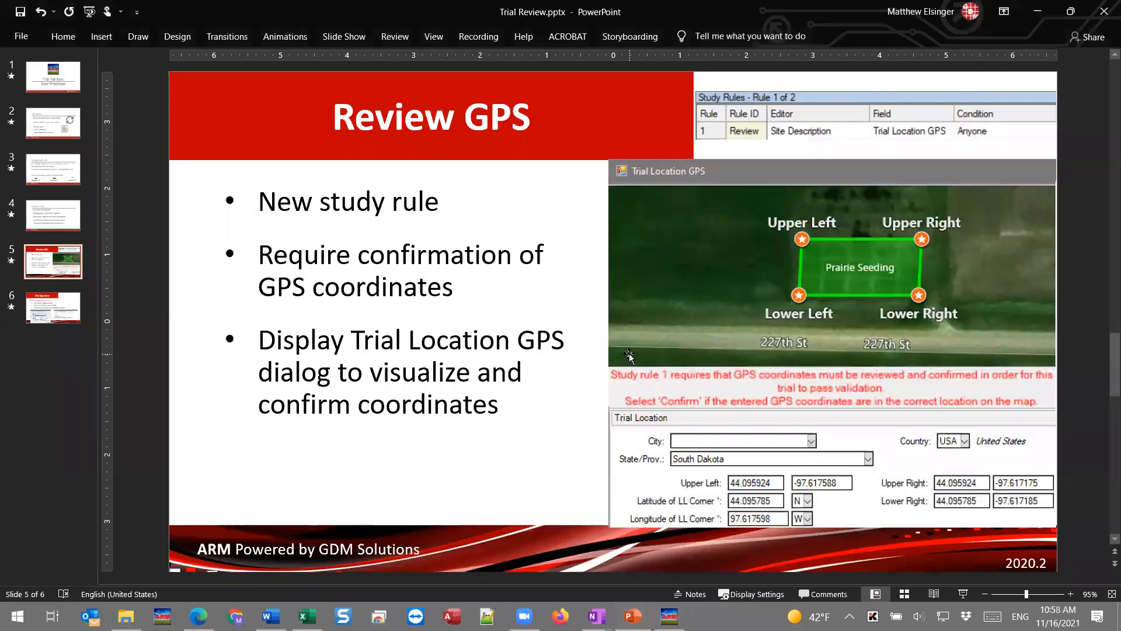